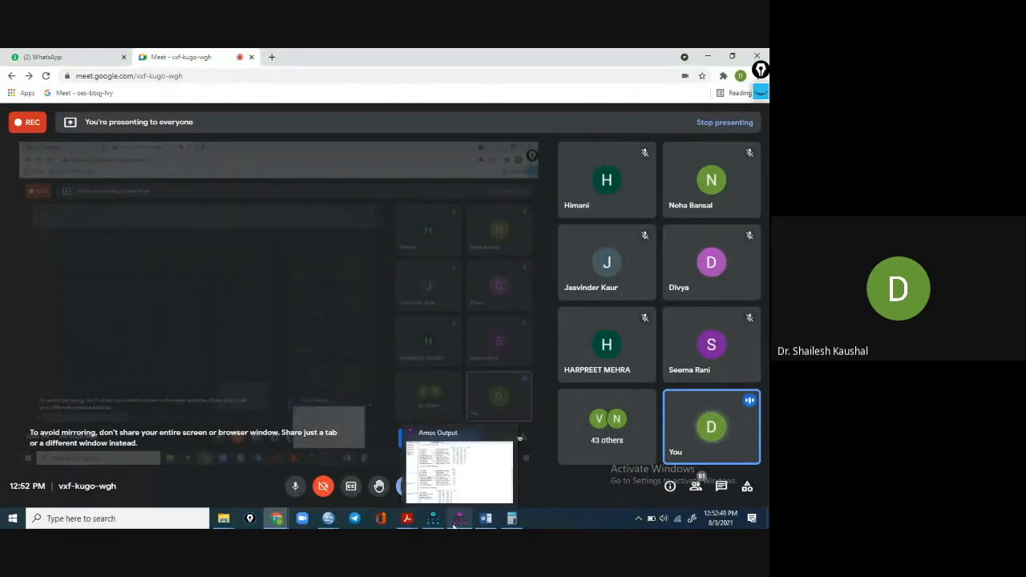
# - Switch to Amos Graphics and start a new blank path diagram
pyautogui.moveTo(438, 525)
pyautogui.click(441, 471)
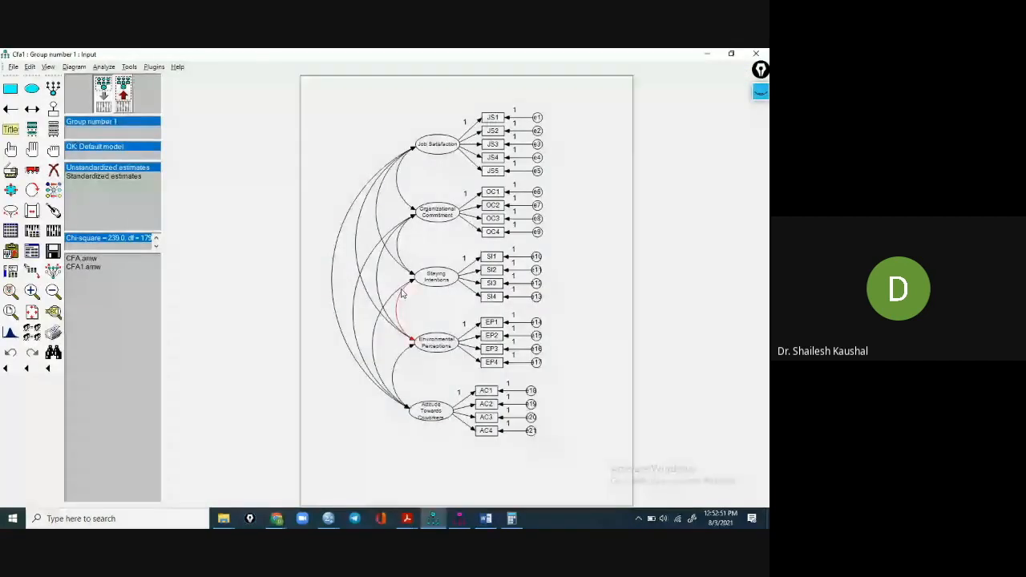
pyautogui.click(12, 66)
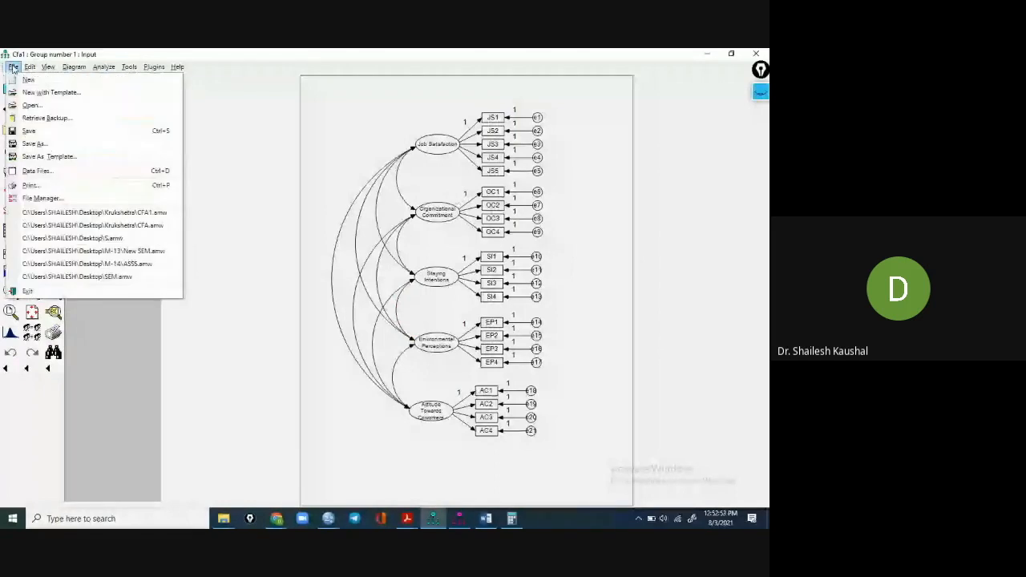
pyautogui.click(30, 82)
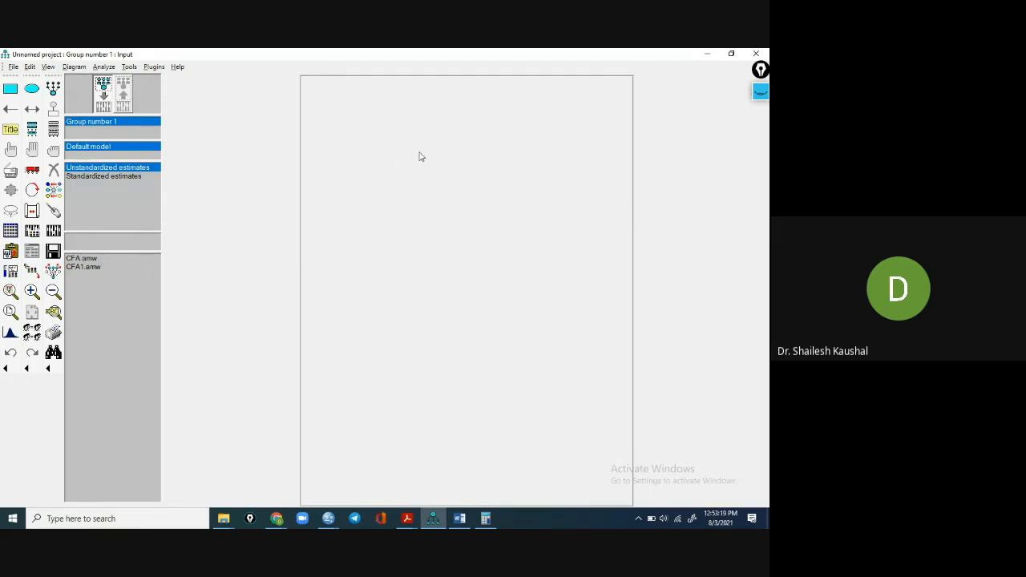
# - Switch to Concpt of CFA & SEM.pdf in Acrobat Reader and examine the full structural model diagram on page 6
pyautogui.click(407, 519)
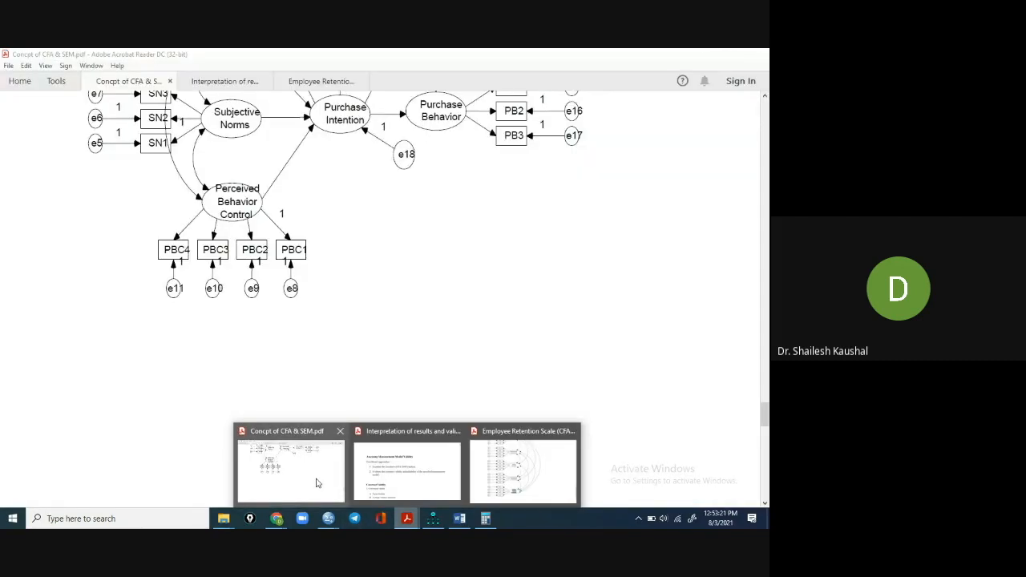
pyautogui.click(317, 483)
pyautogui.scroll(1, 326, 302)
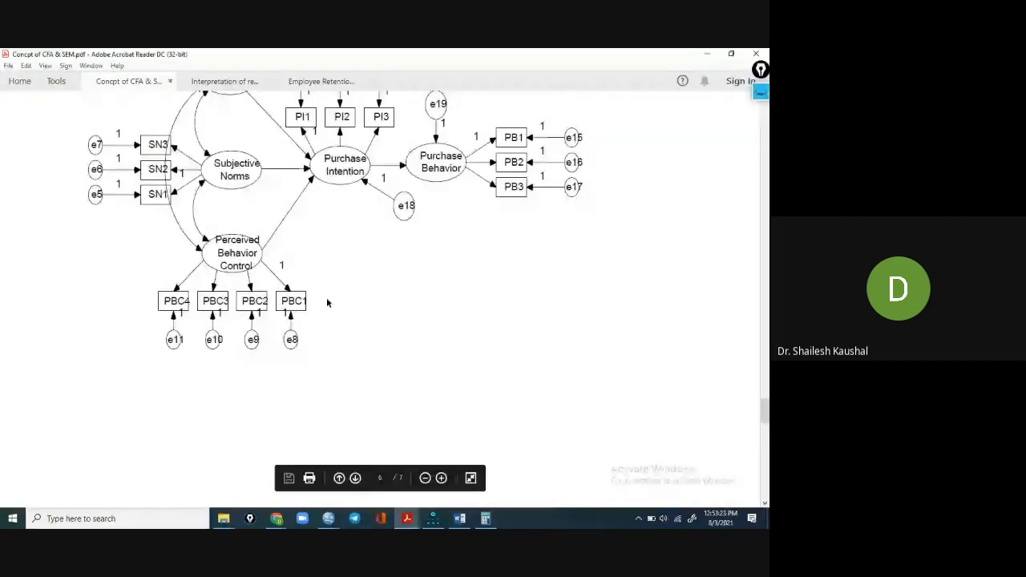
pyautogui.scroll(2, 327, 302)
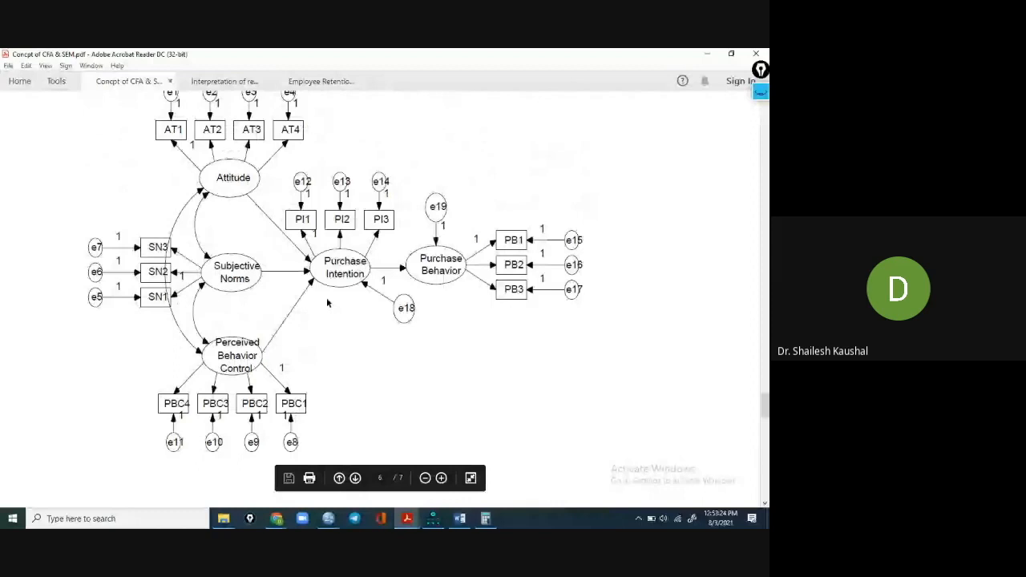
pyautogui.scroll(1, 327, 302)
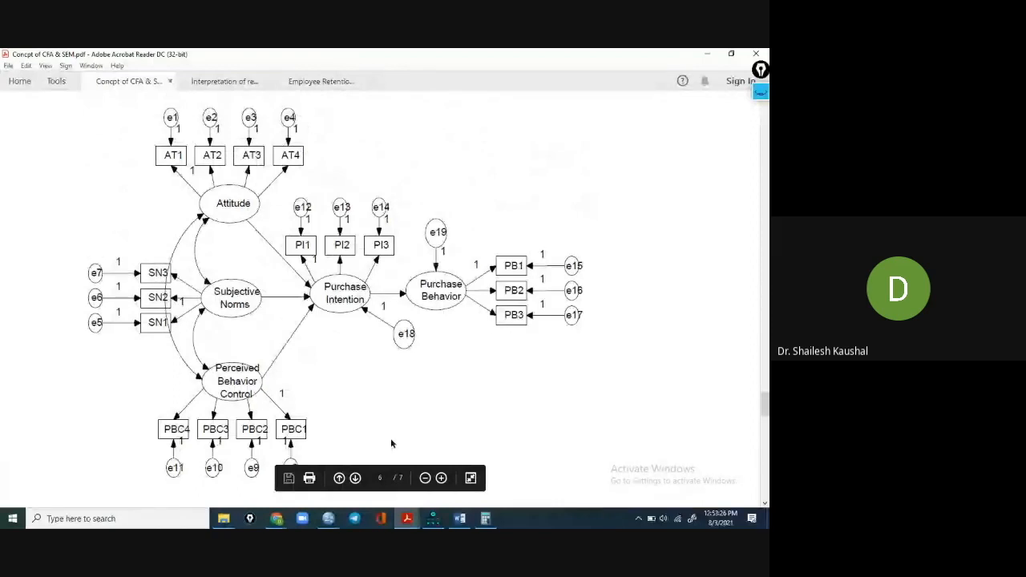
# - Switch back to Amos and set the diagram's page orientation to Landscape in the Interface Properties
pyautogui.click(432, 518)
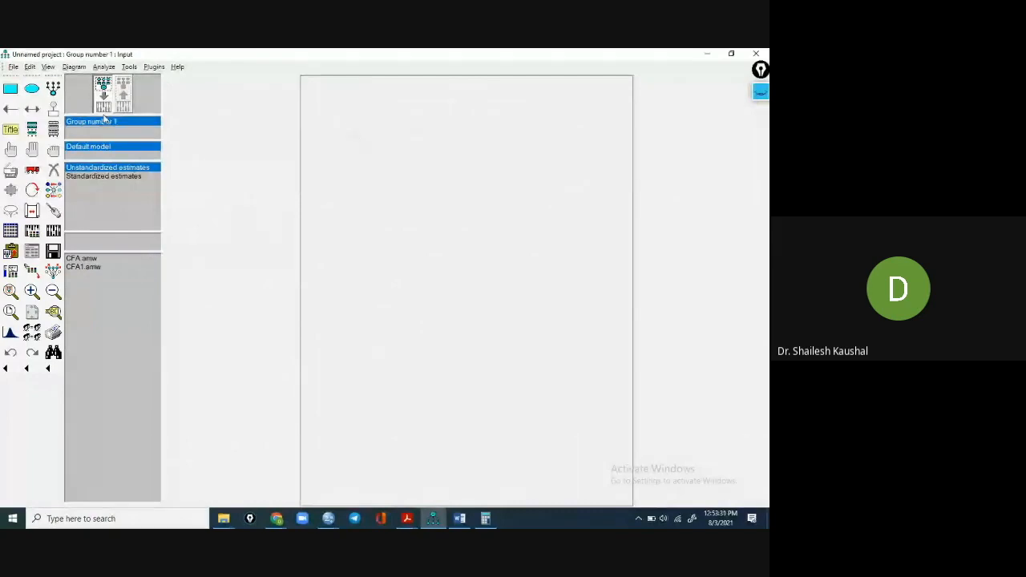
pyautogui.click(49, 70)
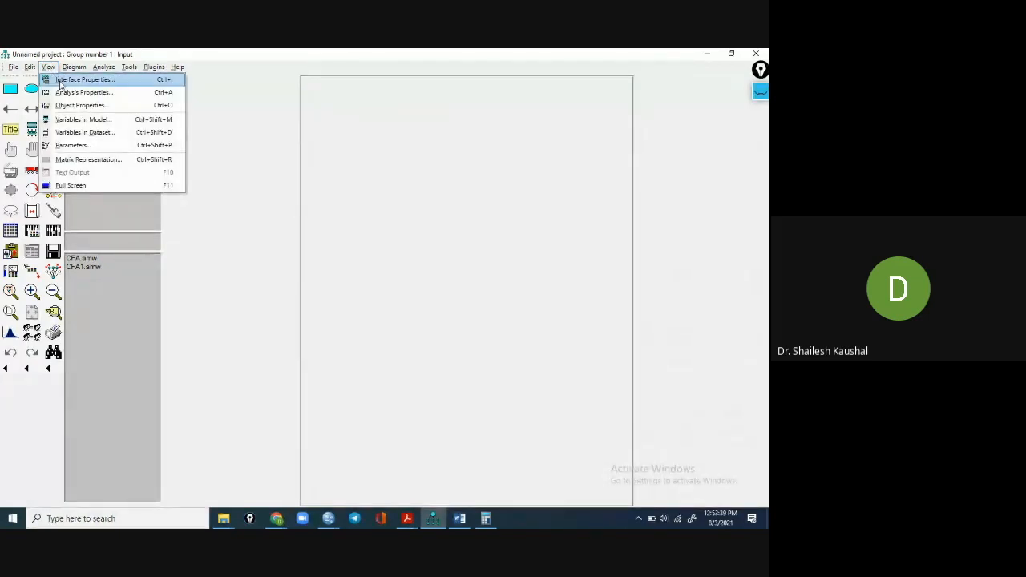
pyautogui.click(113, 83)
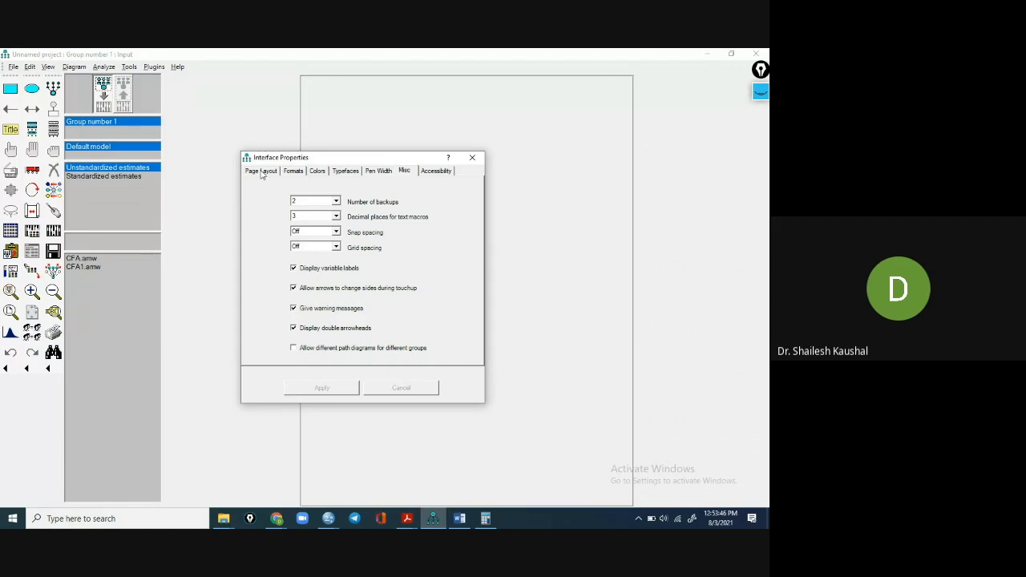
pyautogui.click(261, 173)
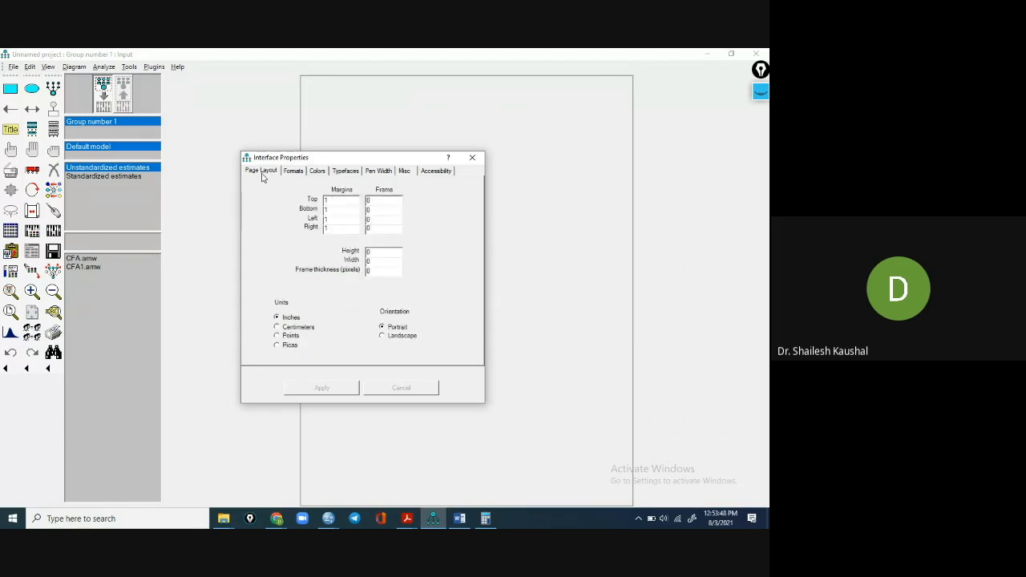
pyautogui.click(383, 336)
pyautogui.click(324, 393)
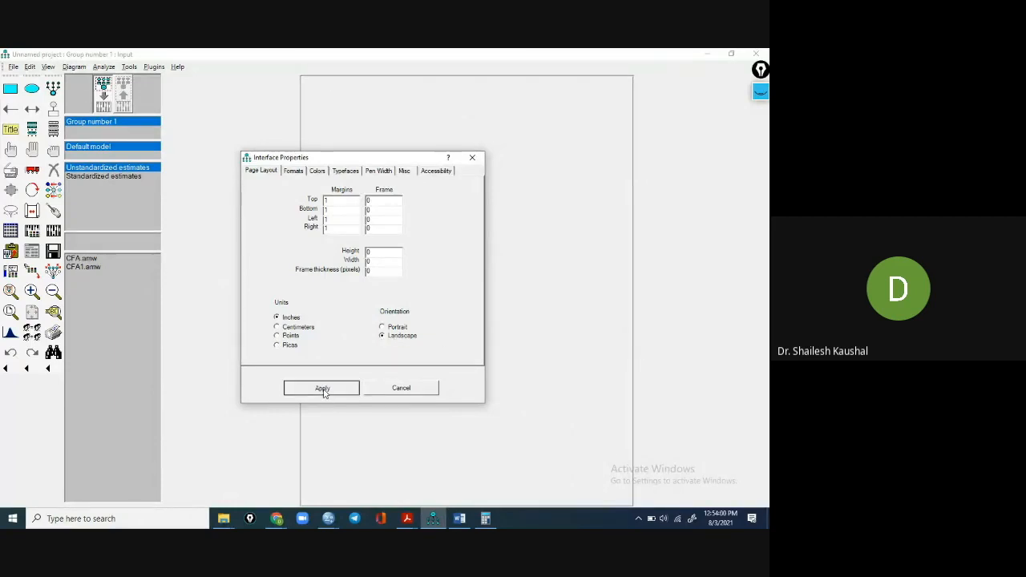
pyautogui.click(324, 392)
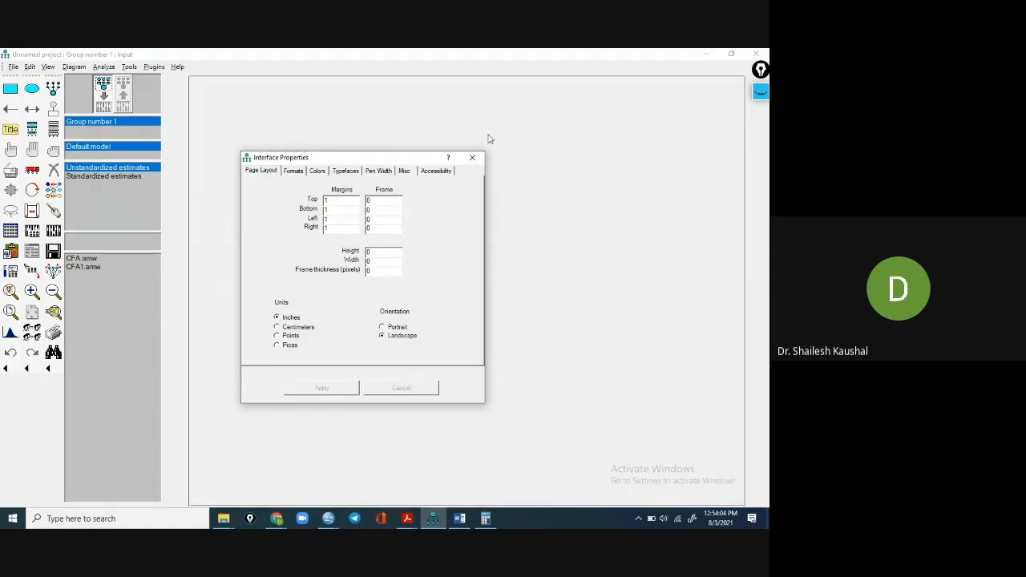
pyautogui.click(472, 157)
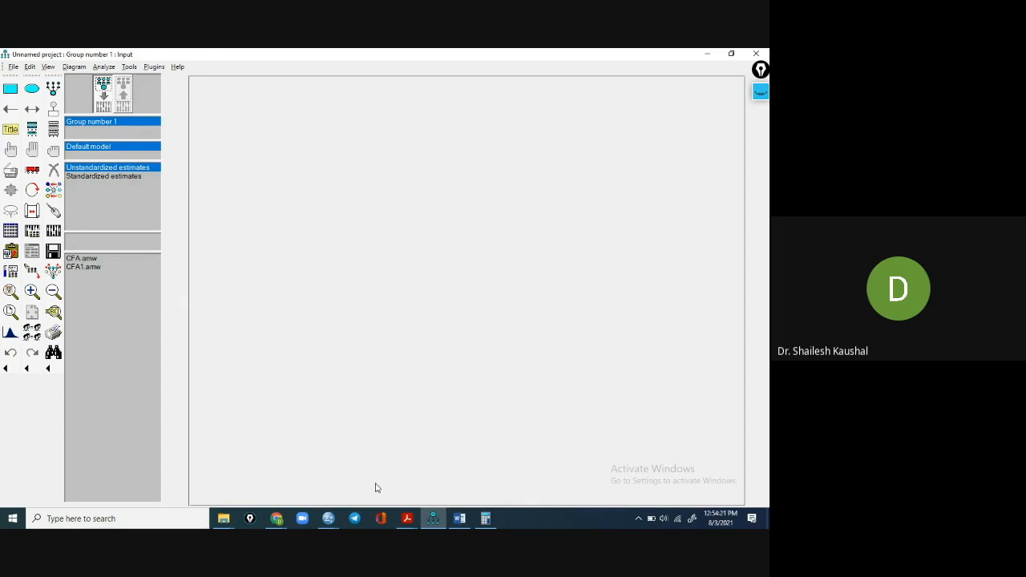
# - Consult the model in the PDF, and in Amos draw a latent-variable ellipse and duplicate it into three stacked, one central and one rightmost
pyautogui.click(405, 519)
pyautogui.click(290, 471)
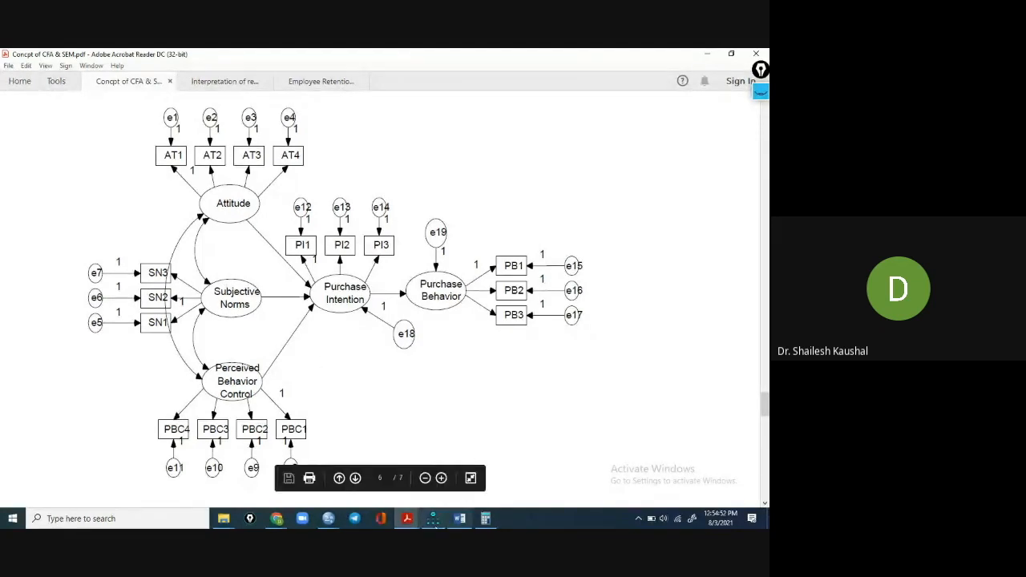
pyautogui.moveTo(408, 520)
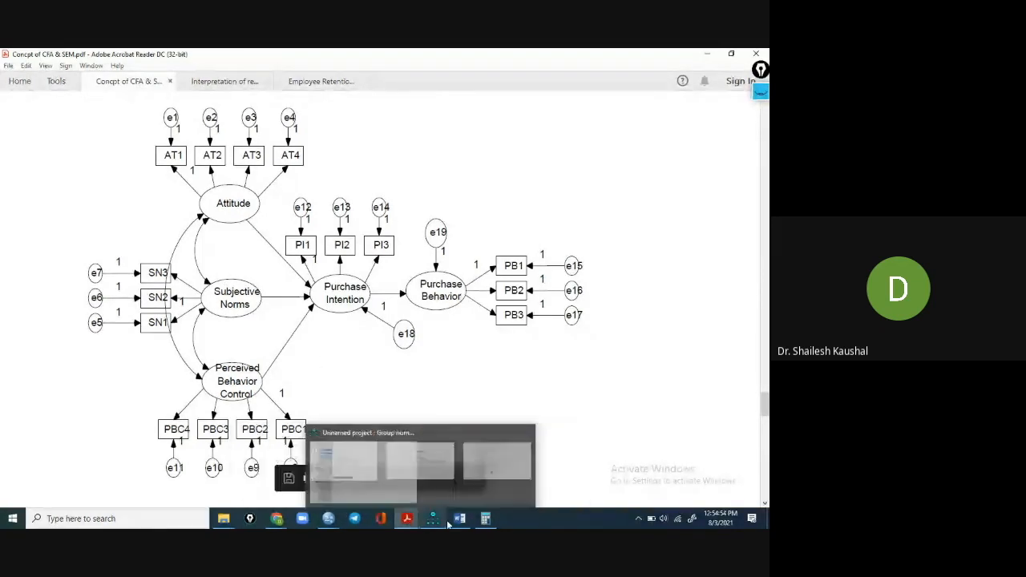
pyautogui.click(432, 519)
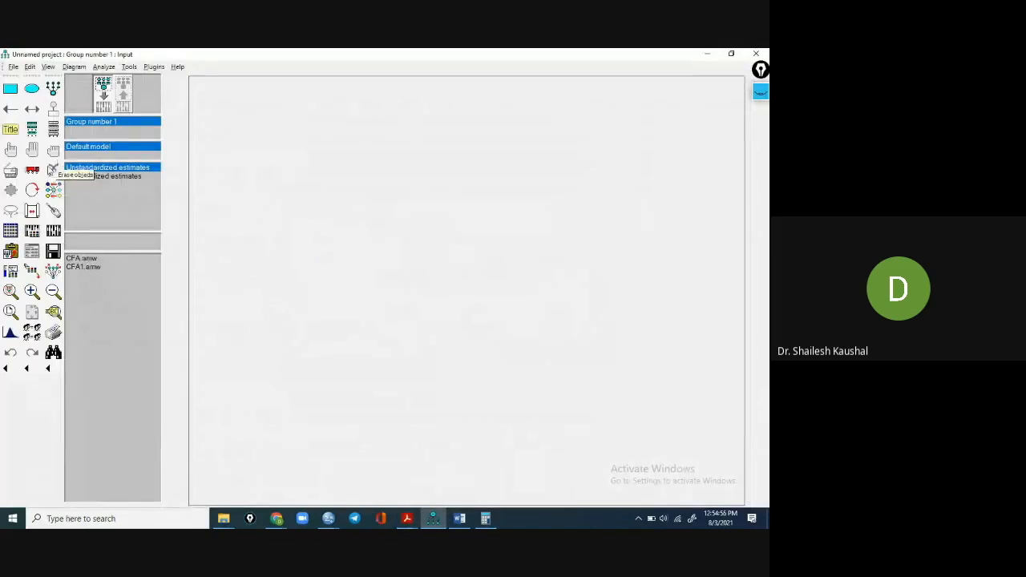
pyautogui.click(31, 89)
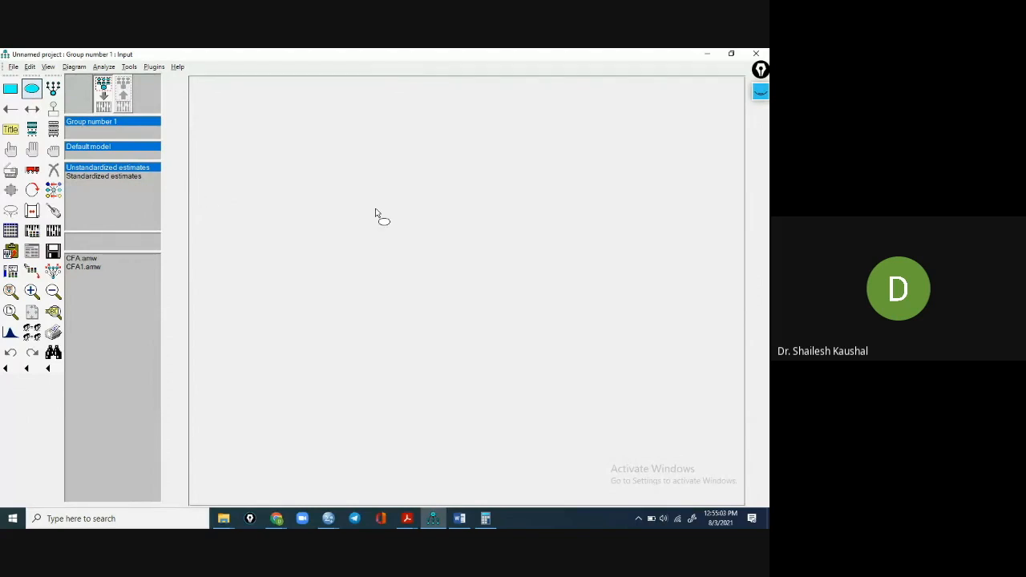
pyautogui.moveTo(573, 240); pyautogui.dragTo(625, 277)
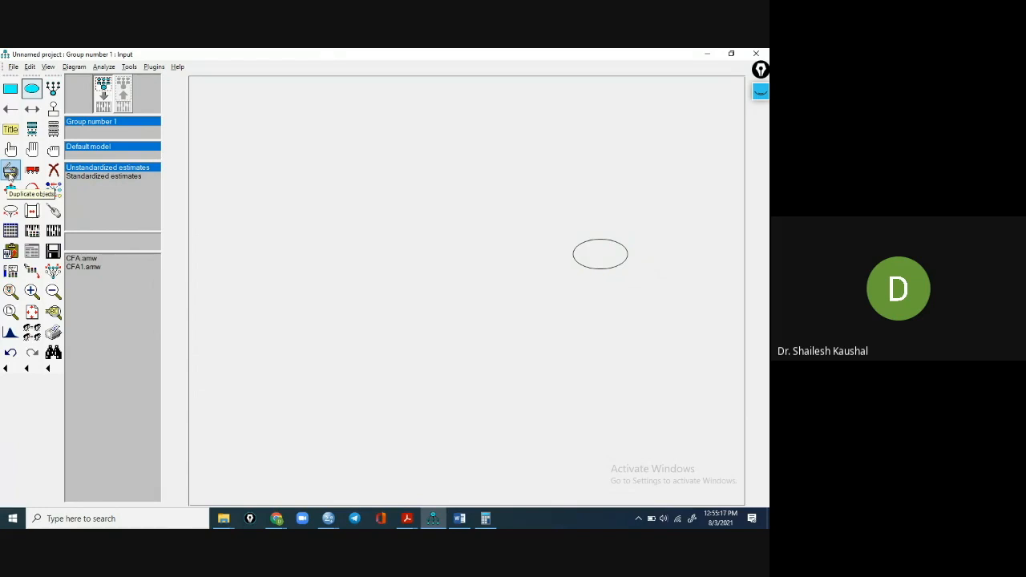
pyautogui.click(11, 171)
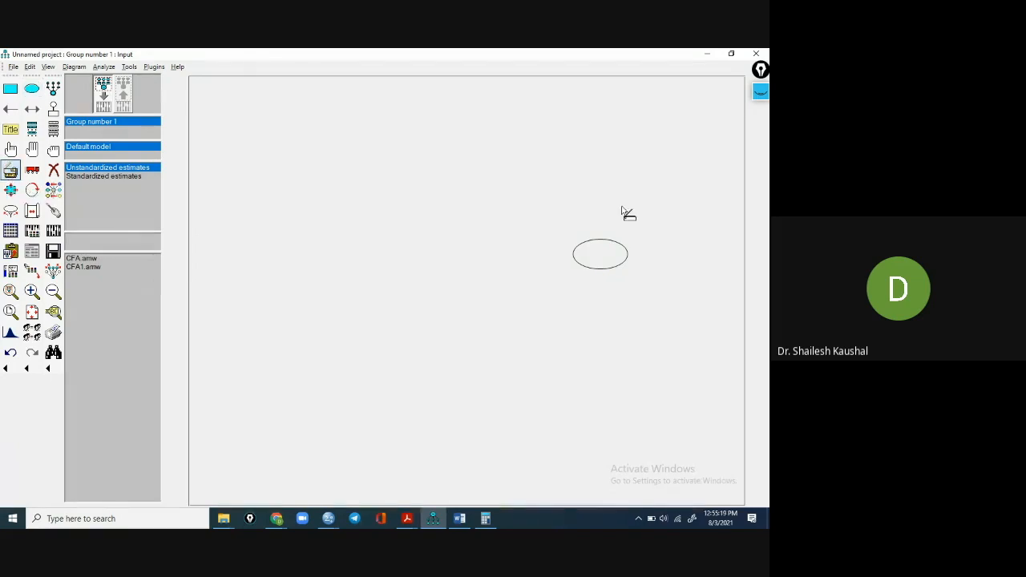
pyautogui.moveTo(614, 261); pyautogui.dragTo(338, 353)
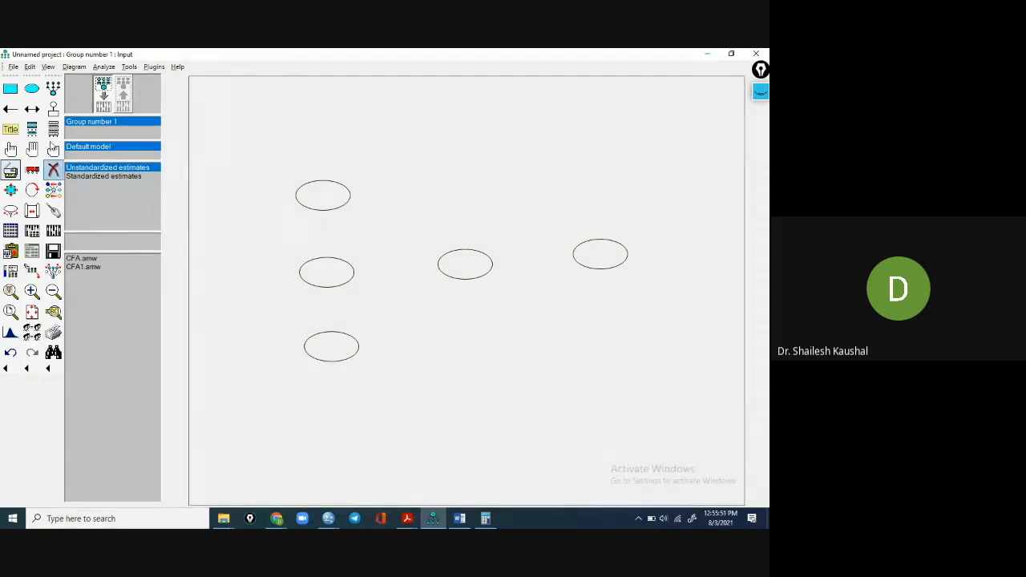
# - Check the indicators in the PDF model, and in Amos add four indicators with error terms to the uppermost latent variable
pyautogui.click(54, 90)
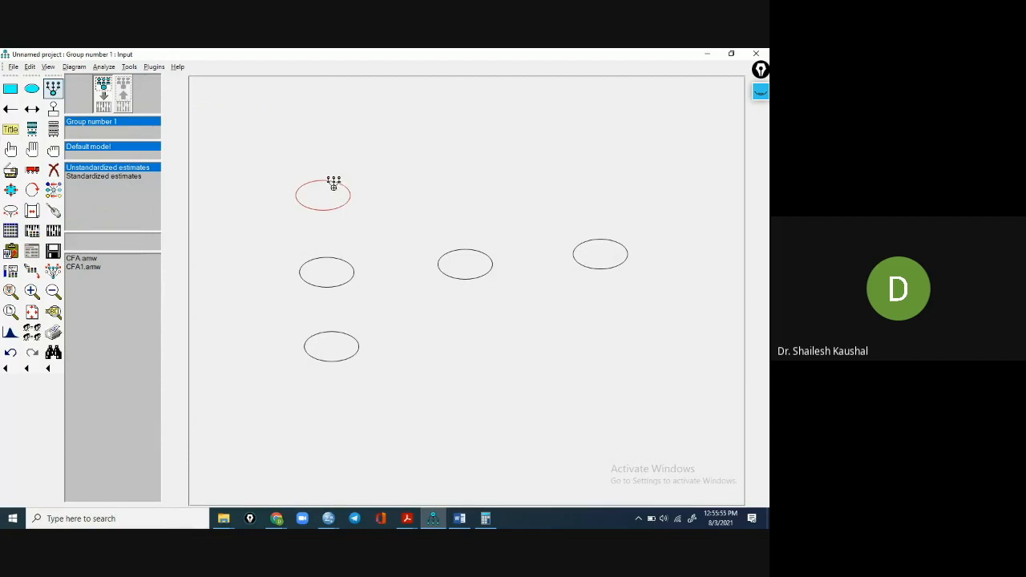
pyautogui.click(407, 519)
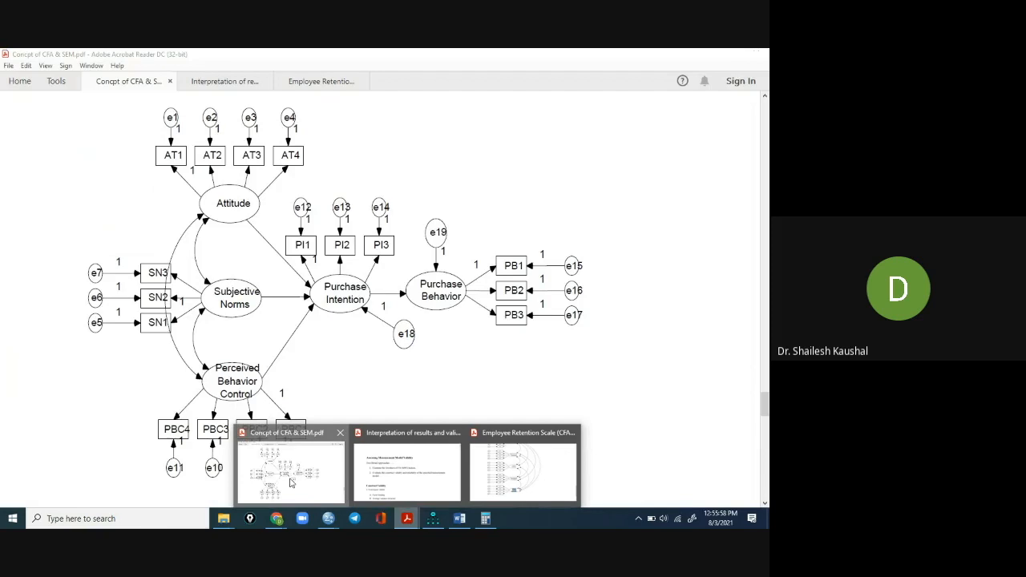
pyautogui.click(291, 481)
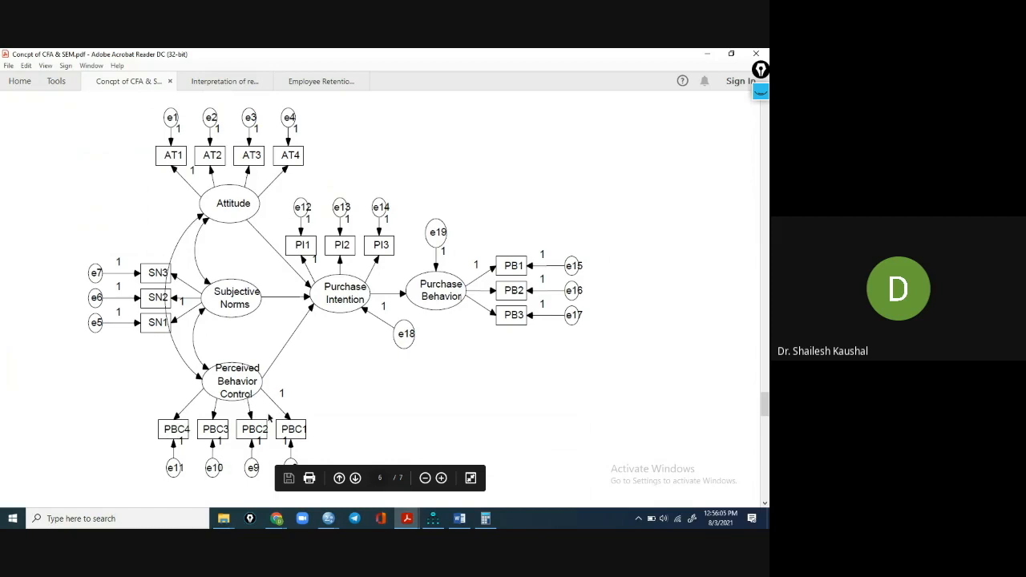
pyautogui.moveTo(437, 524)
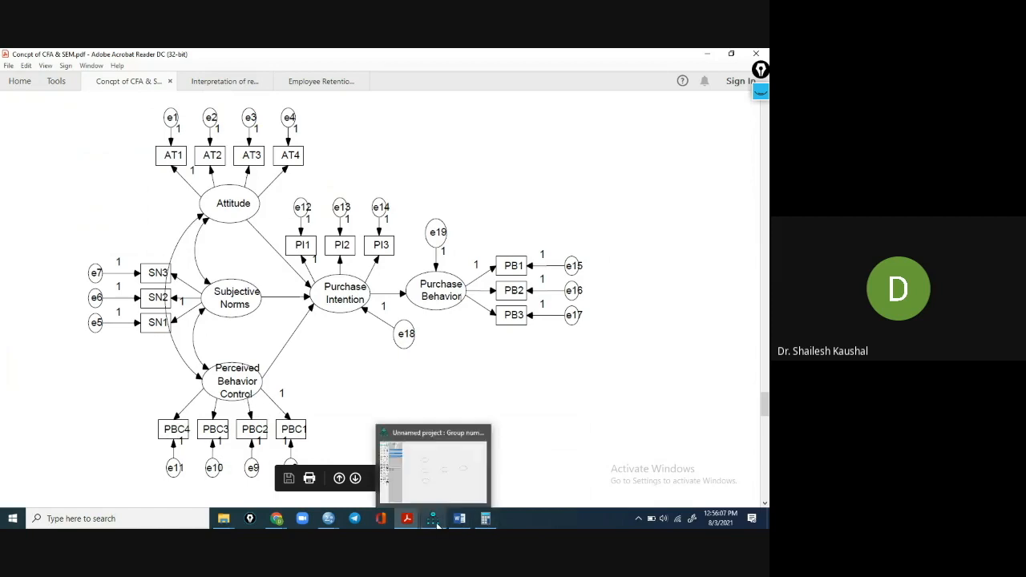
pyautogui.click(437, 524)
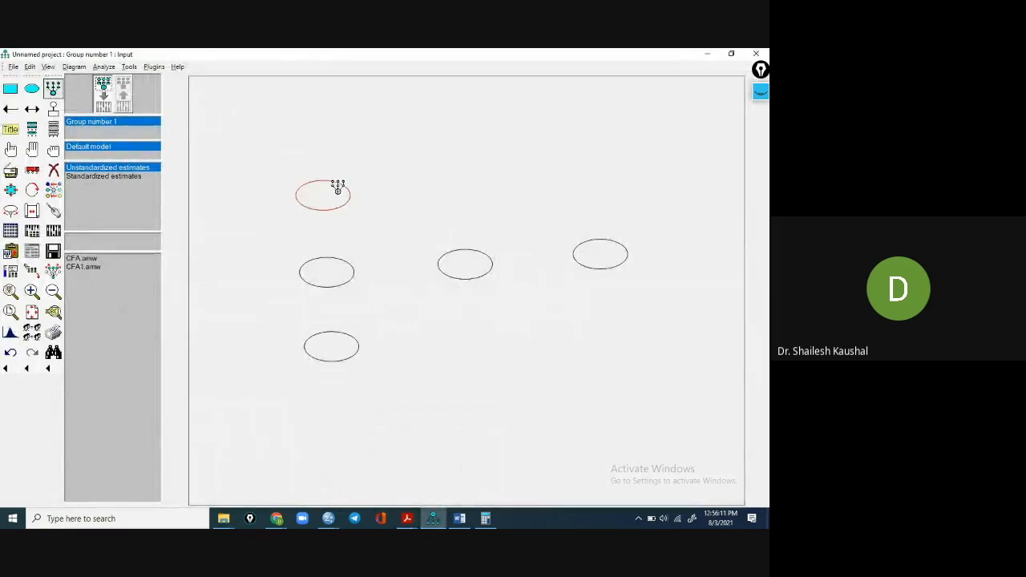
pyautogui.click(321, 176)
pyautogui.click(321, 176)
pyautogui.click(321, 175)
pyautogui.click(321, 175)
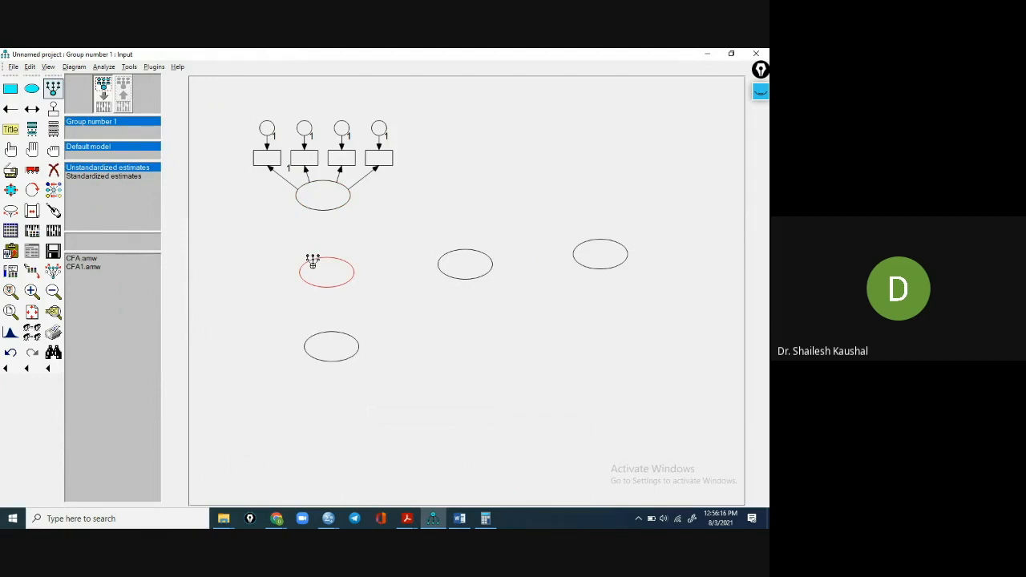
# - Add three indicators to the middle ellipse of the stacked column and four to the lowest one
pyautogui.click(312, 262)
pyautogui.click(312, 262)
pyautogui.click(313, 262)
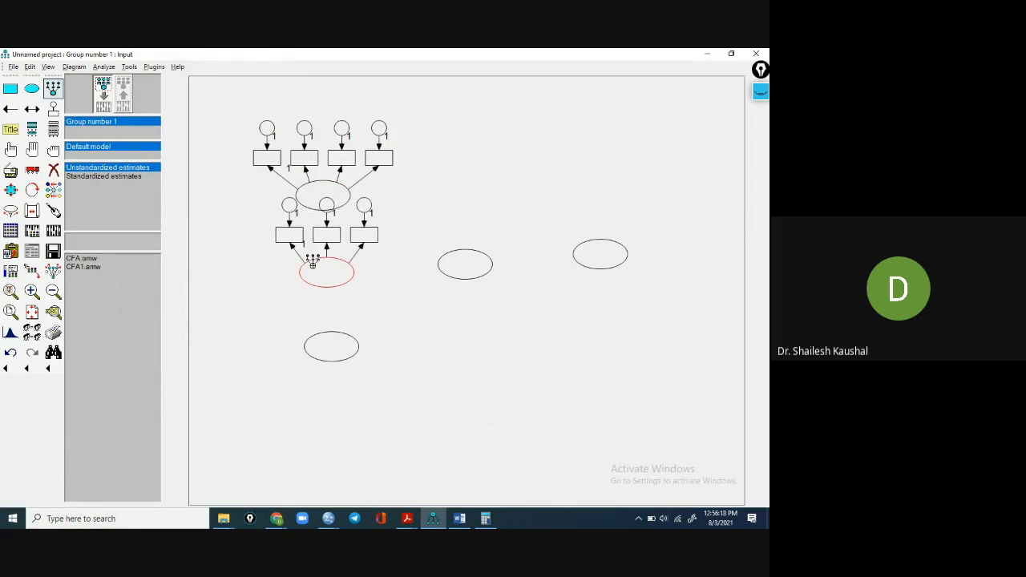
pyautogui.click(318, 339)
pyautogui.click(318, 339)
pyautogui.click(318, 340)
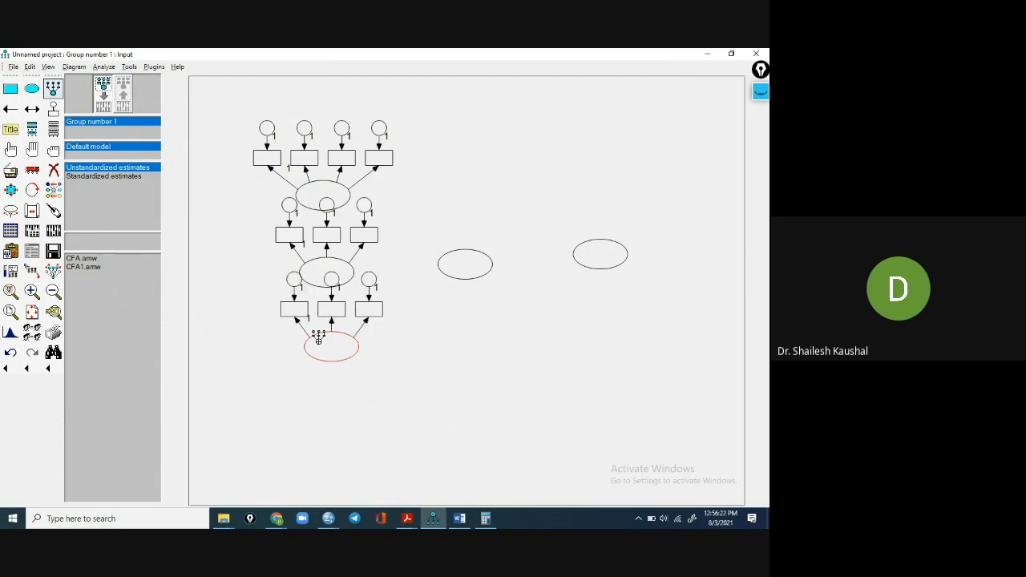
pyautogui.click(318, 339)
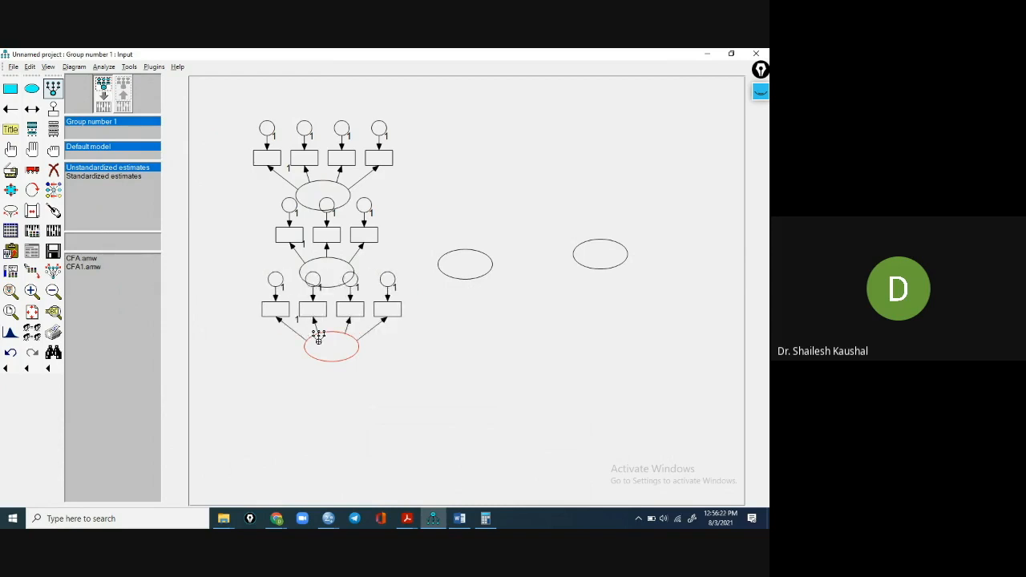
# - Add three indicators with error terms each to the central and the rightmost latent variables
pyautogui.click(457, 253)
pyautogui.click(456, 253)
pyautogui.click(457, 253)
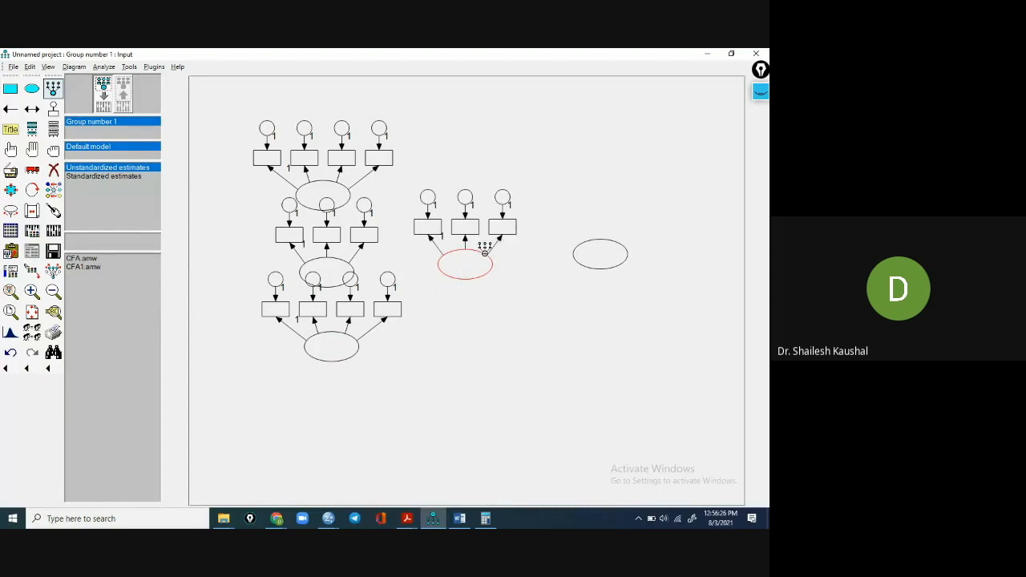
pyautogui.click(602, 243)
pyautogui.click(601, 244)
pyautogui.click(602, 244)
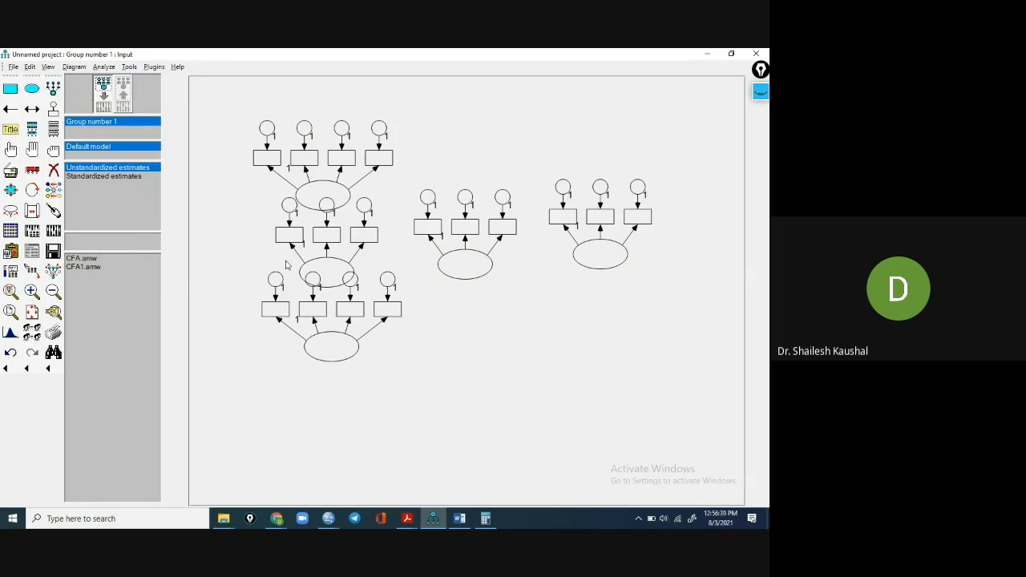
# - Rotate the middle stacked latent variable's indicators to its left side and the lowest one's indicators below it
pyautogui.click(35, 192)
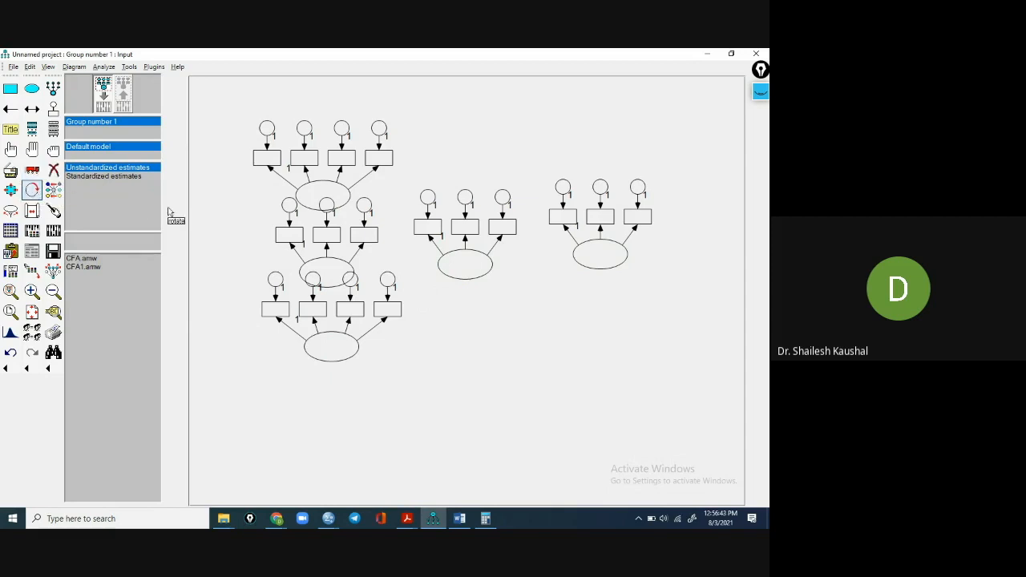
pyautogui.click(337, 275)
pyautogui.click(336, 275)
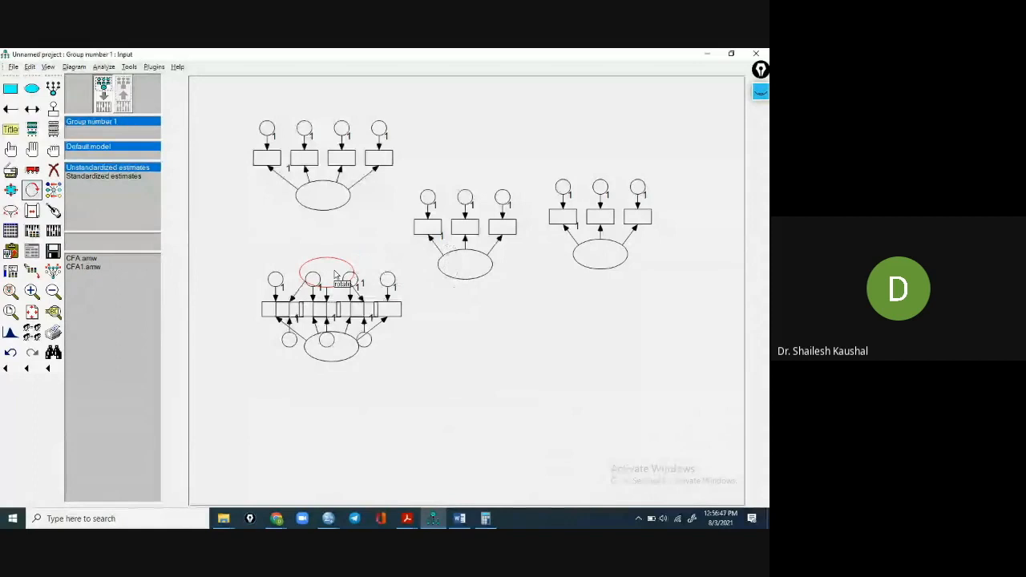
pyautogui.click(336, 274)
pyautogui.click(339, 359)
pyautogui.click(339, 359)
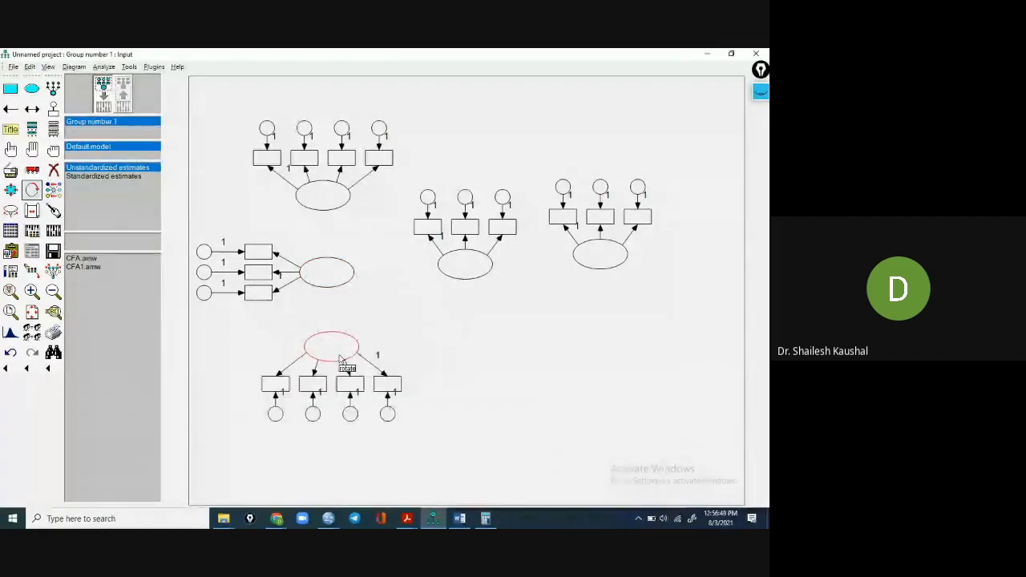
# - Rotate the central latent variable's indicators below it and the rightmost latent variable's indicators to its right side
pyautogui.click(466, 275)
pyautogui.click(466, 275)
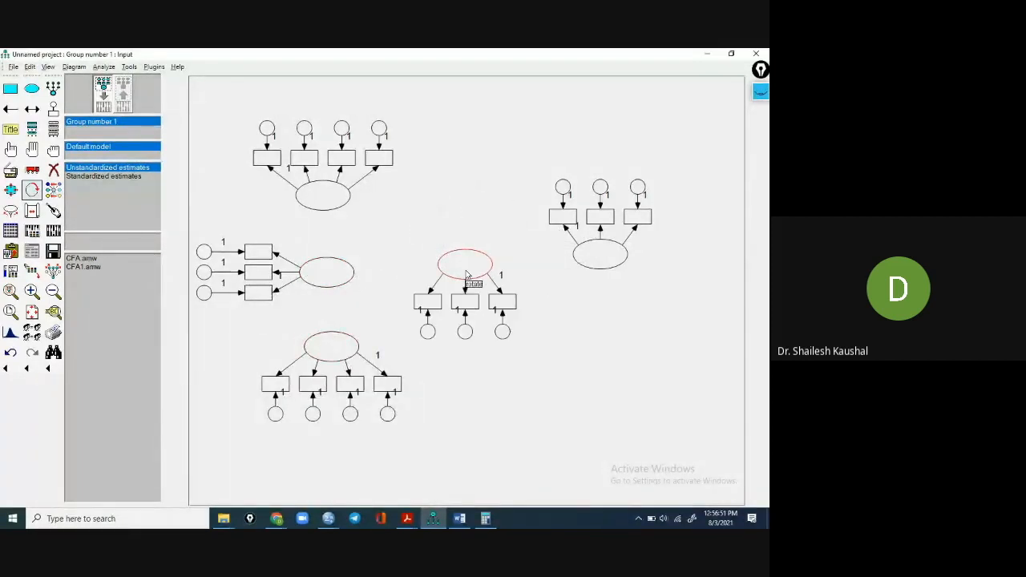
pyautogui.click(597, 267)
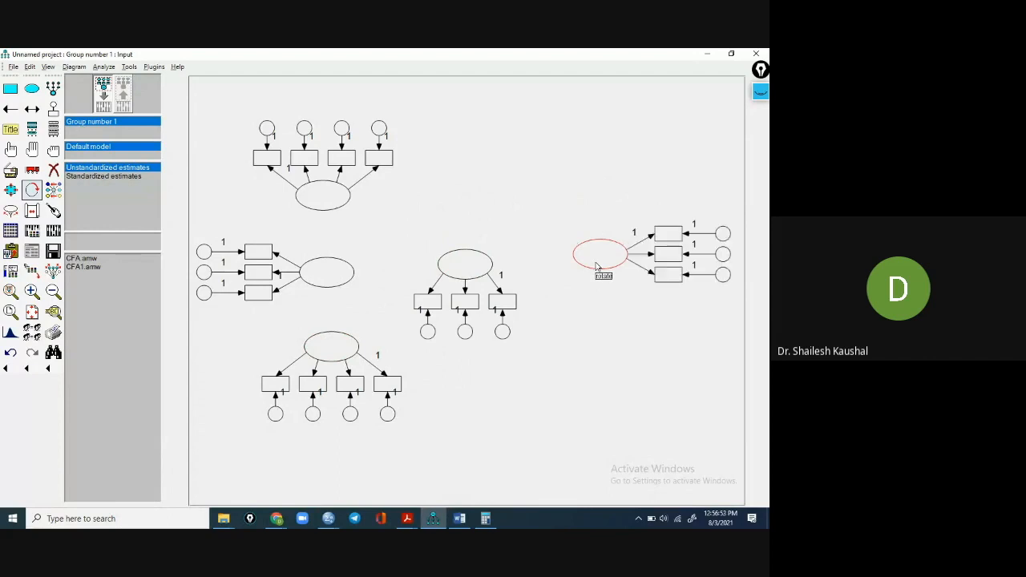
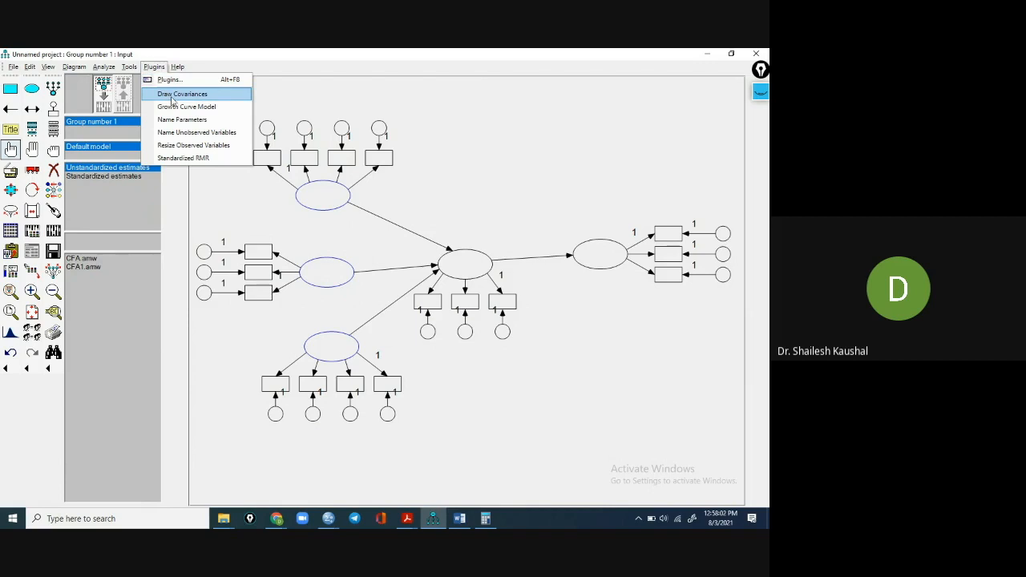
# - Draw covariances among the three selected latent variables of the stacked column and deselect all objects
pyautogui.click(173, 95)
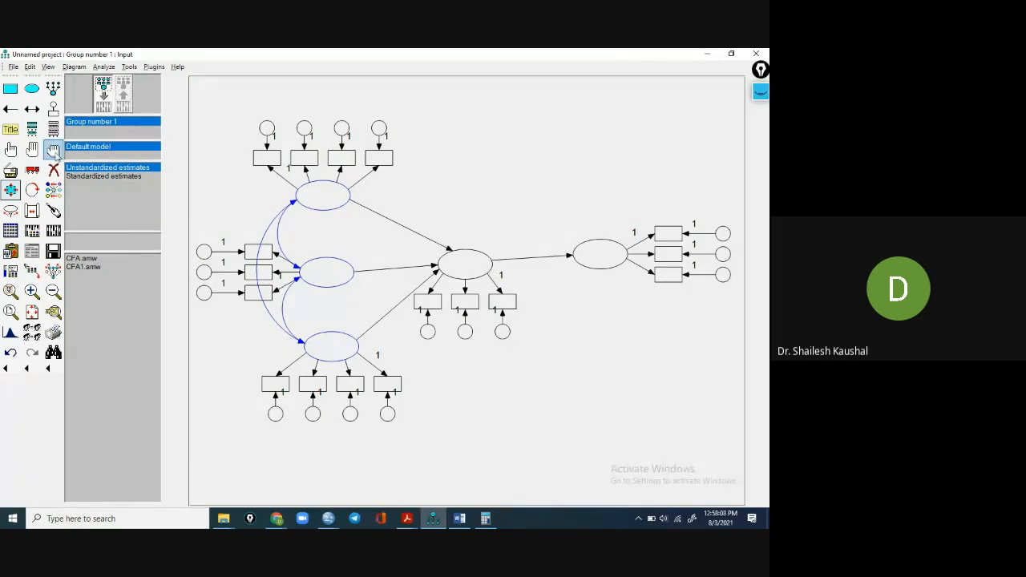
pyautogui.click(54, 154)
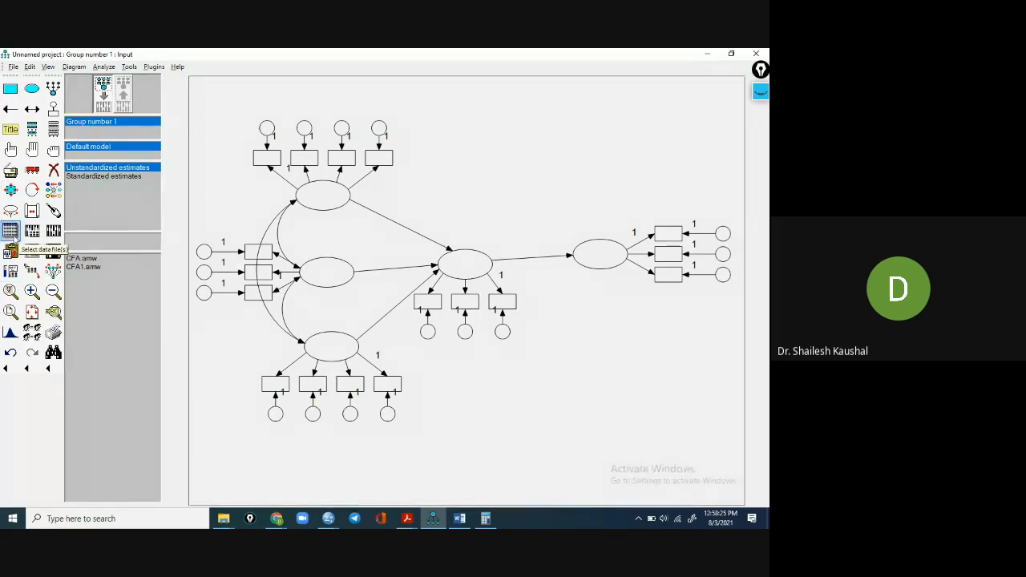
# - Attach the SPSS file TPB.sav from the 05.08.2021 folder as the data file for Group number 1
pyautogui.click(9, 237)
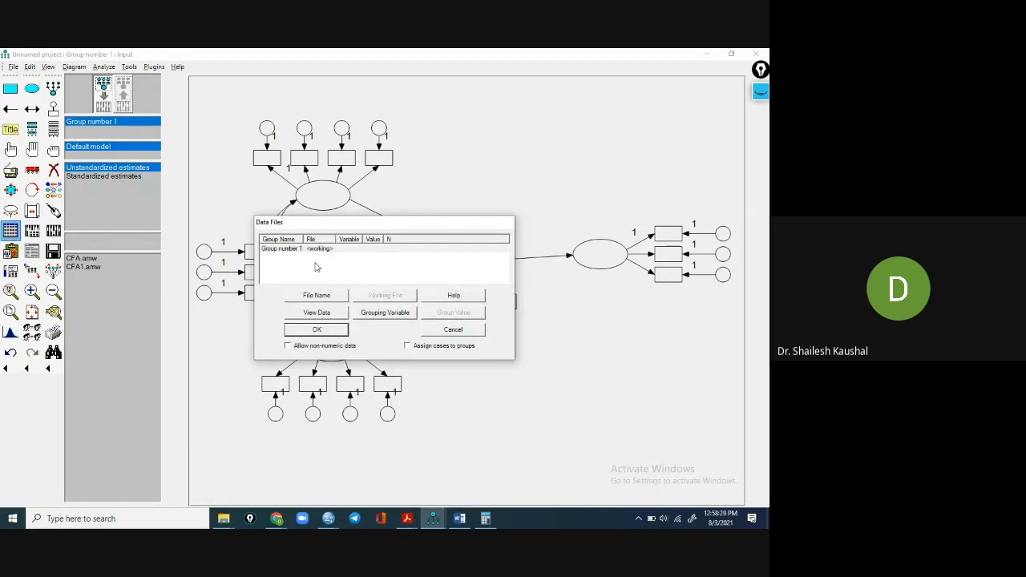
pyautogui.click(317, 296)
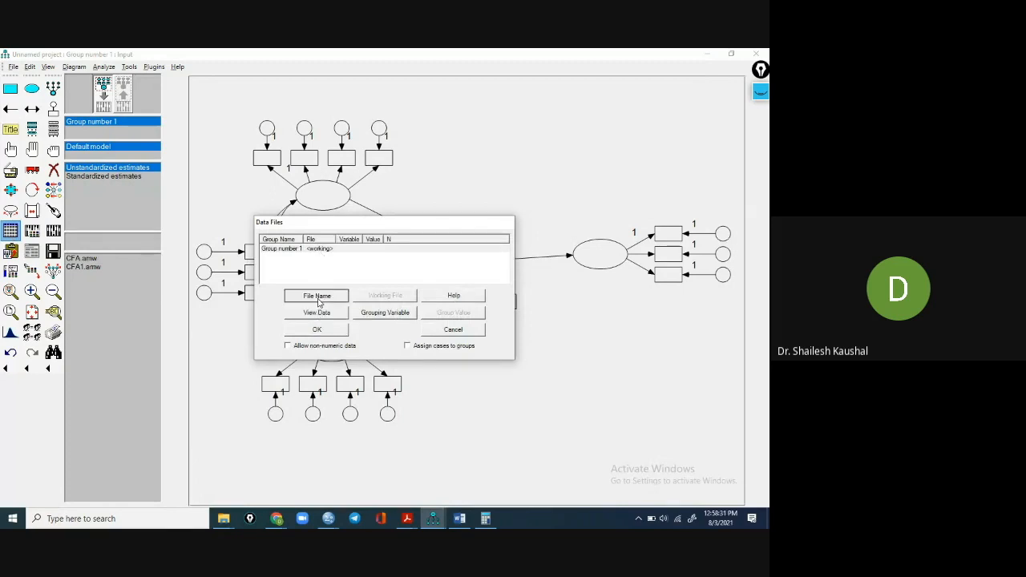
pyautogui.doubleClick(379, 318)
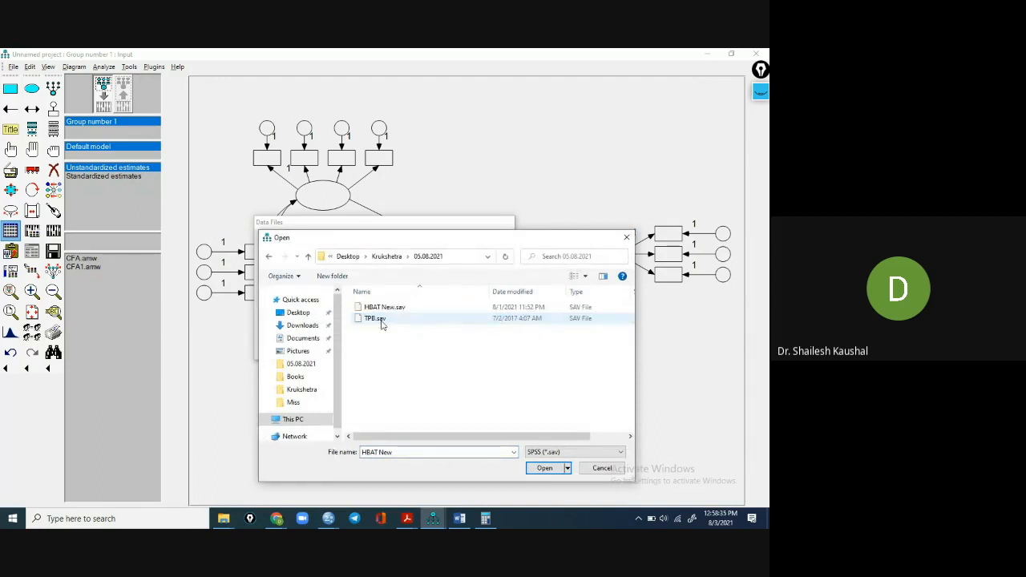
pyautogui.doubleClick(377, 319)
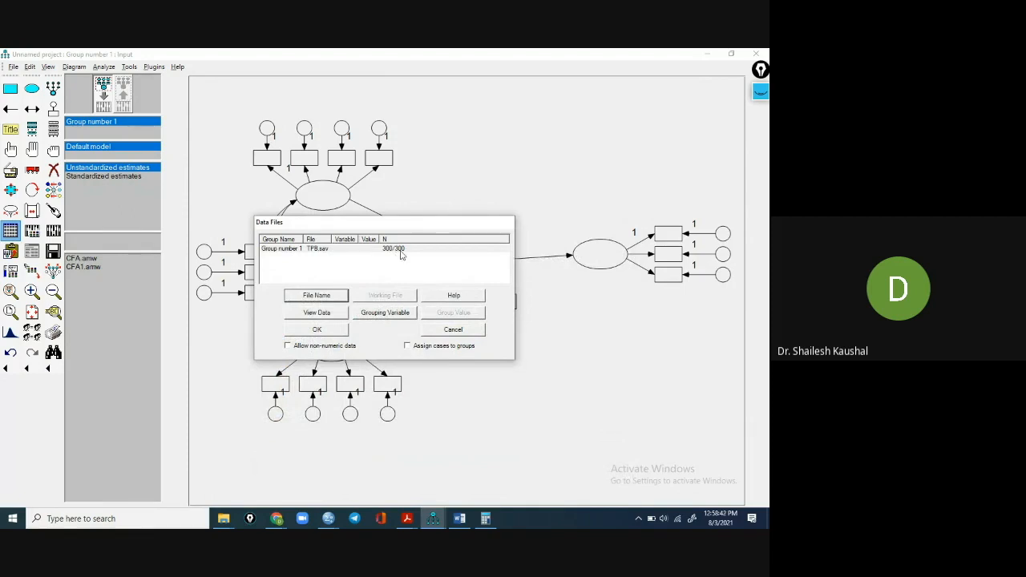
pyautogui.click(318, 331)
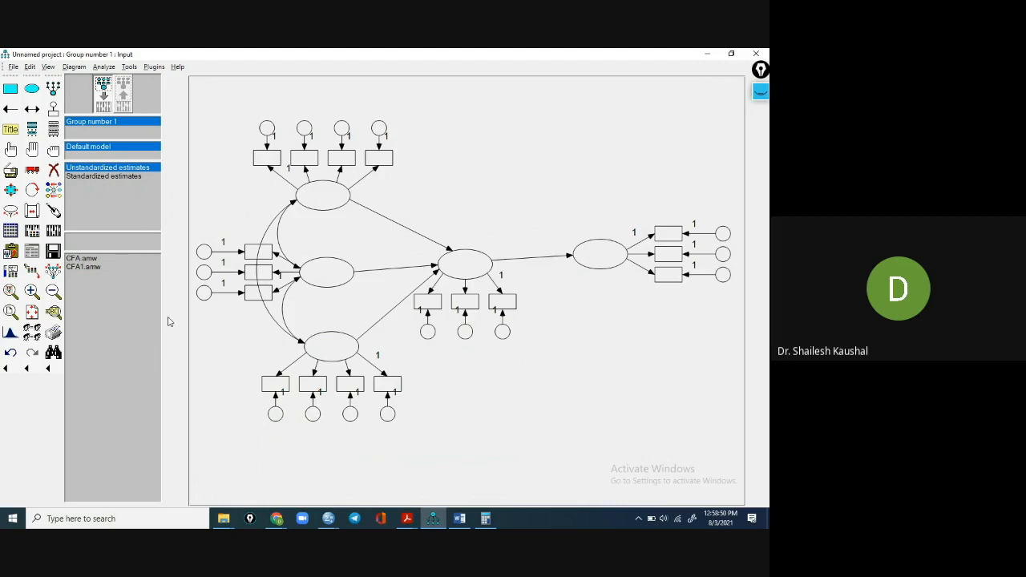
# - Name the uppermost latent variable Attitude, copying the text from the model in Concpt of CFA & SEM.pdf into Amos
pyautogui.rightClick(324, 200)
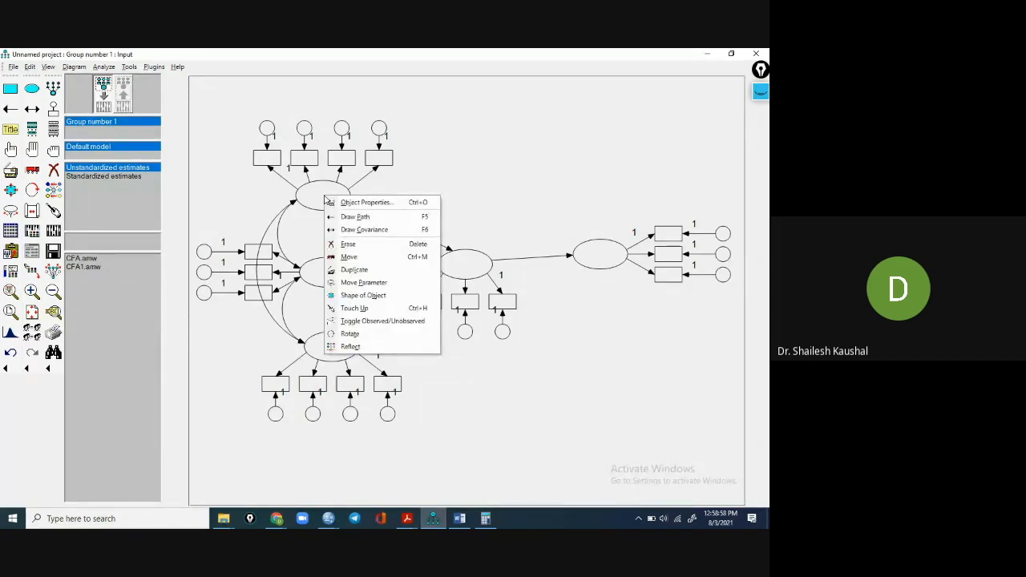
pyautogui.click(382, 205)
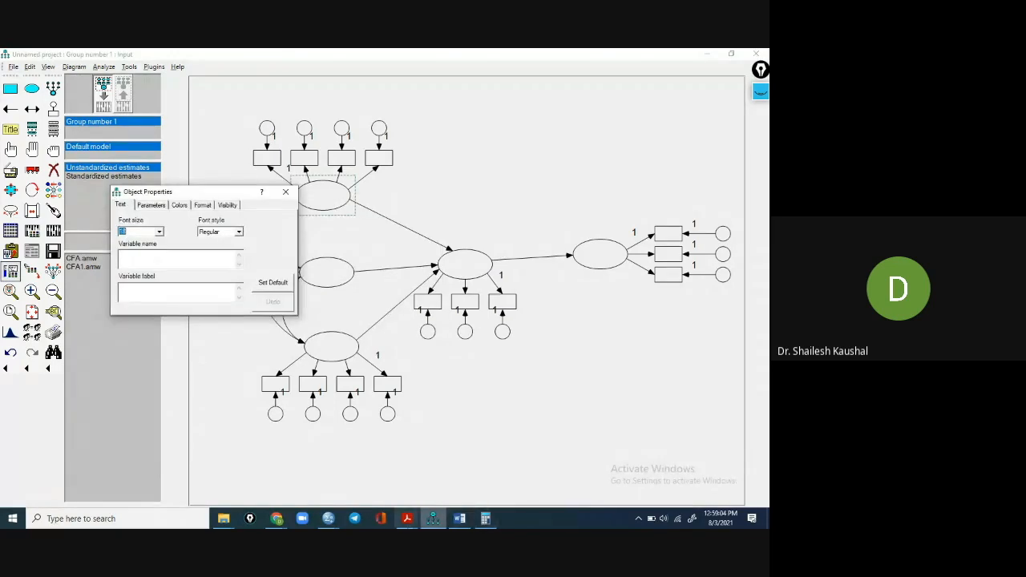
pyautogui.click(406, 518)
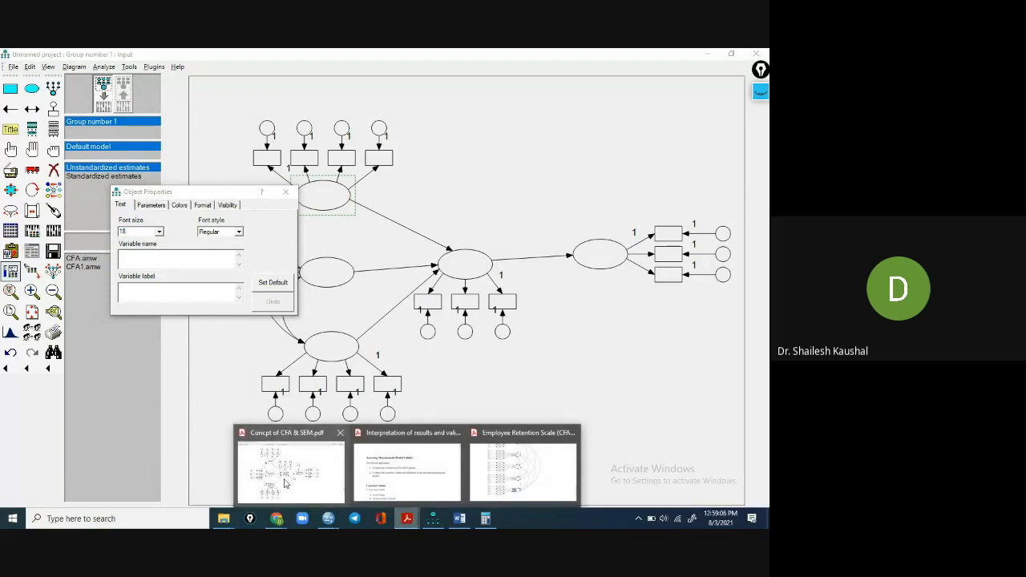
pyautogui.click(285, 482)
pyautogui.moveTo(250, 204); pyautogui.dragTo(214, 206)
pyautogui.rightClick(215, 202)
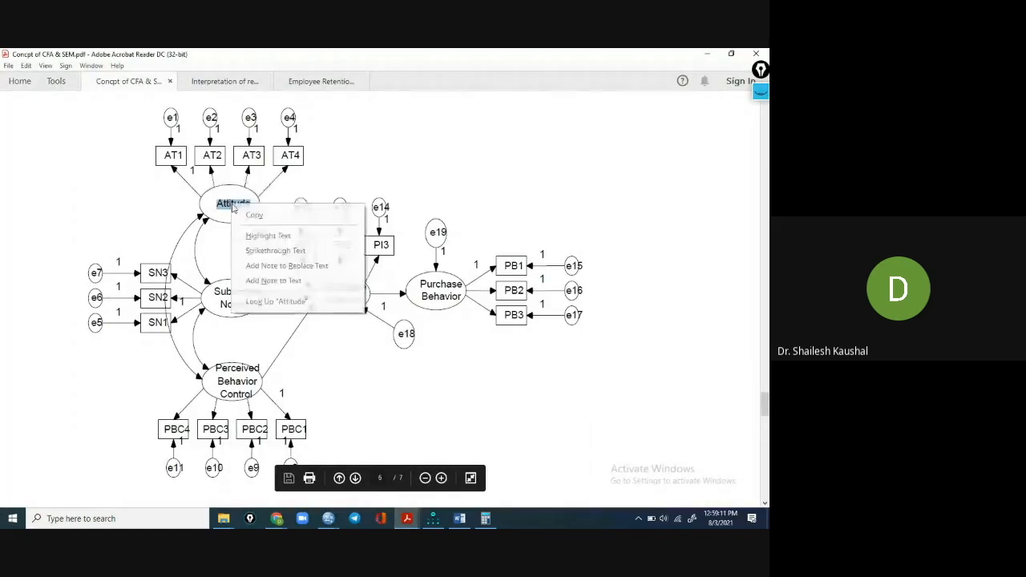
pyautogui.click(258, 215)
pyautogui.click(438, 521)
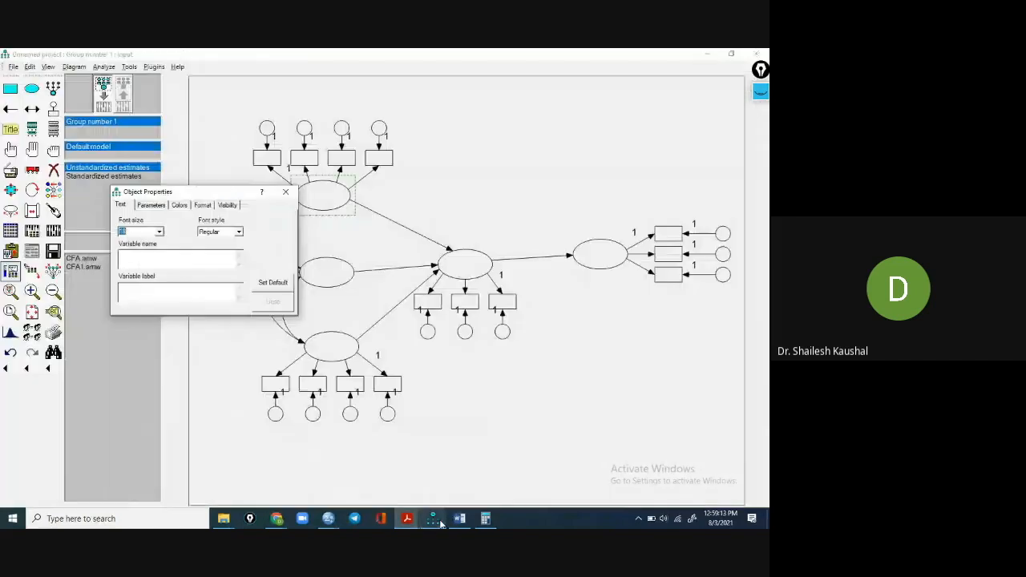
pyautogui.rightClick(126, 255)
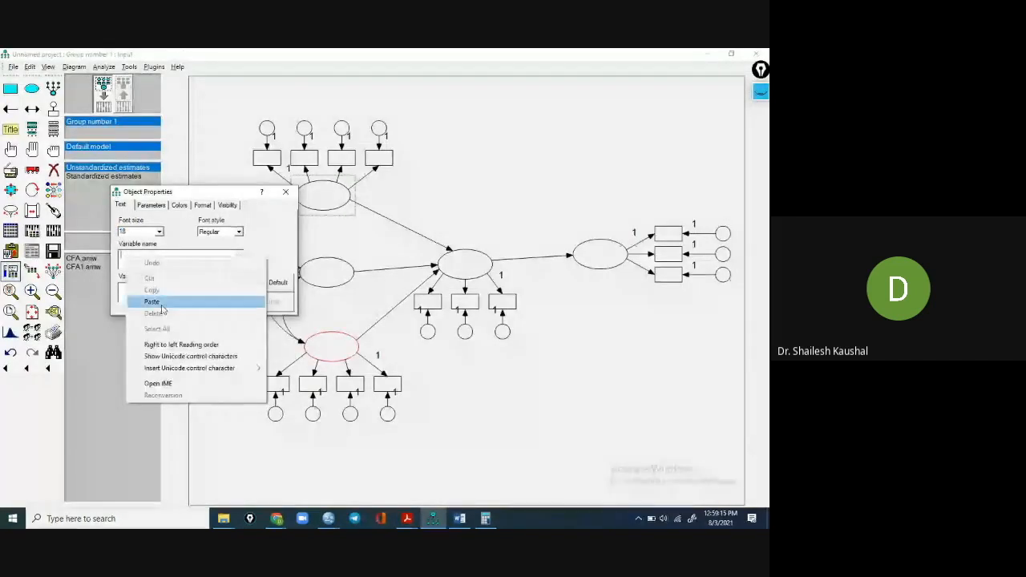
pyautogui.click(160, 298)
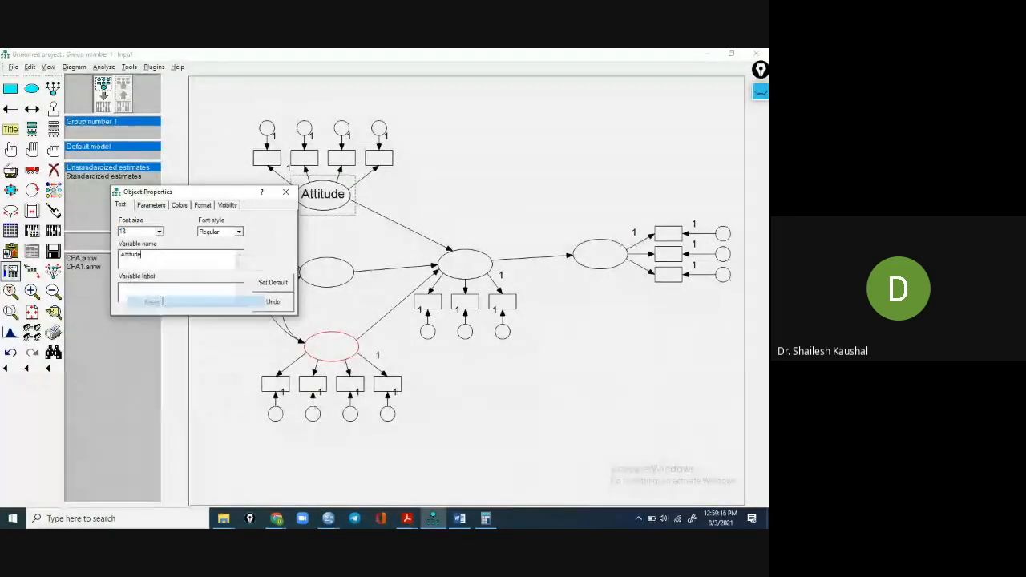
# - Set the font size of the Attitude variable's name to 12
pyautogui.click(159, 232)
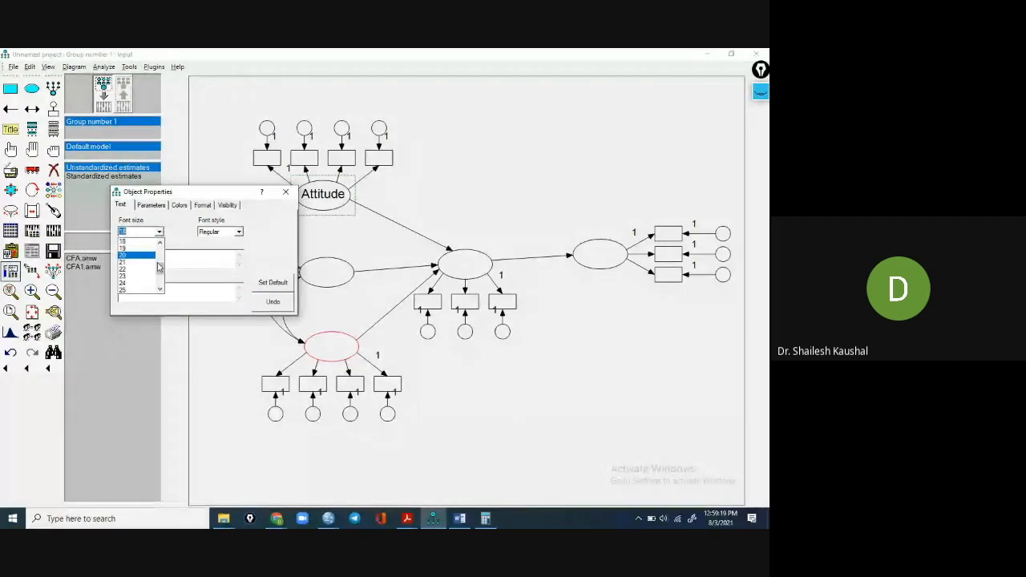
pyautogui.scroll(2, 163, 254)
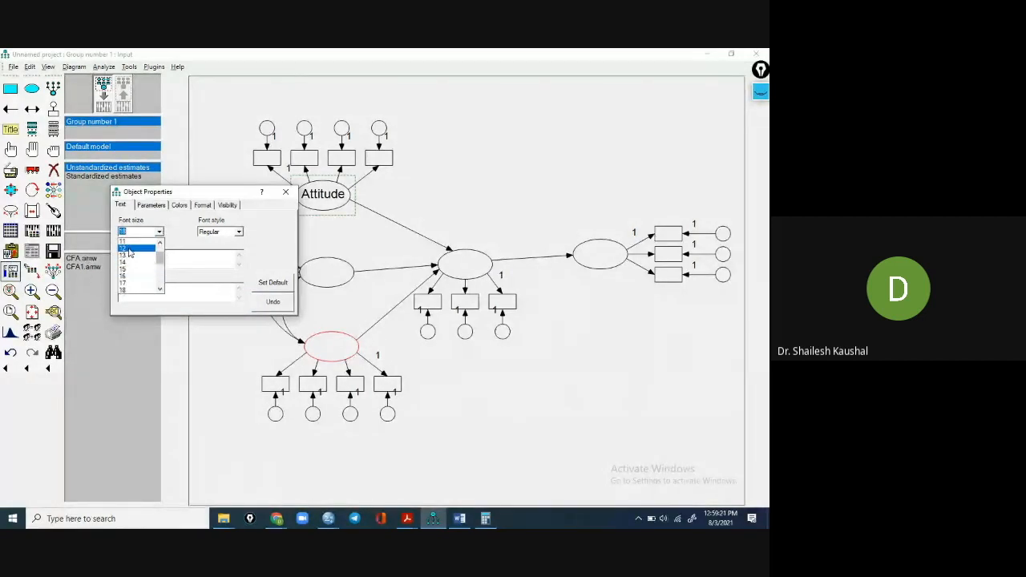
pyautogui.click(130, 253)
# - Name the middle stacked latent variable Subjective Norms, copying the text from the PDF model into its variable name in Amos
pyautogui.click(321, 268)
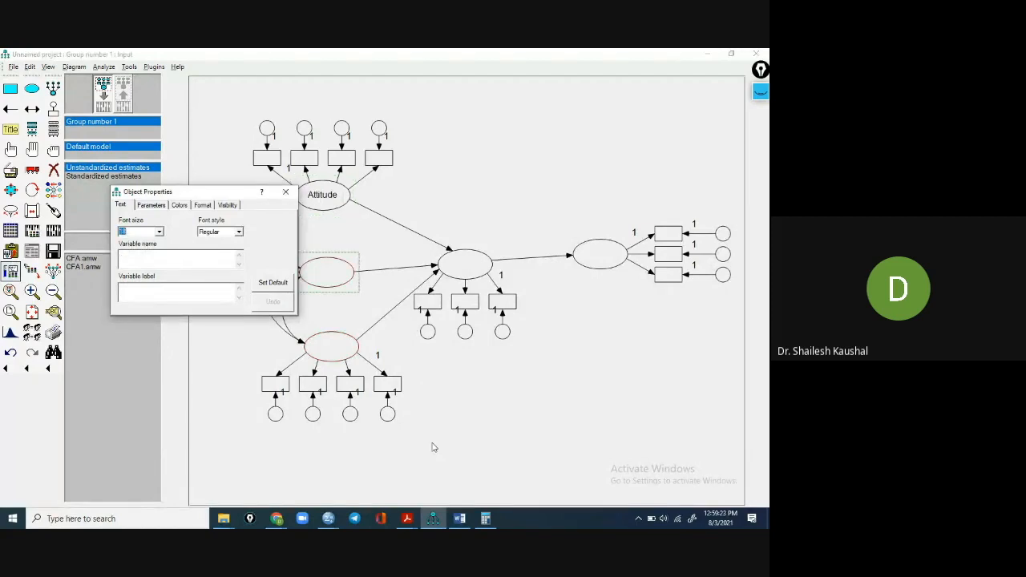
pyautogui.click(408, 518)
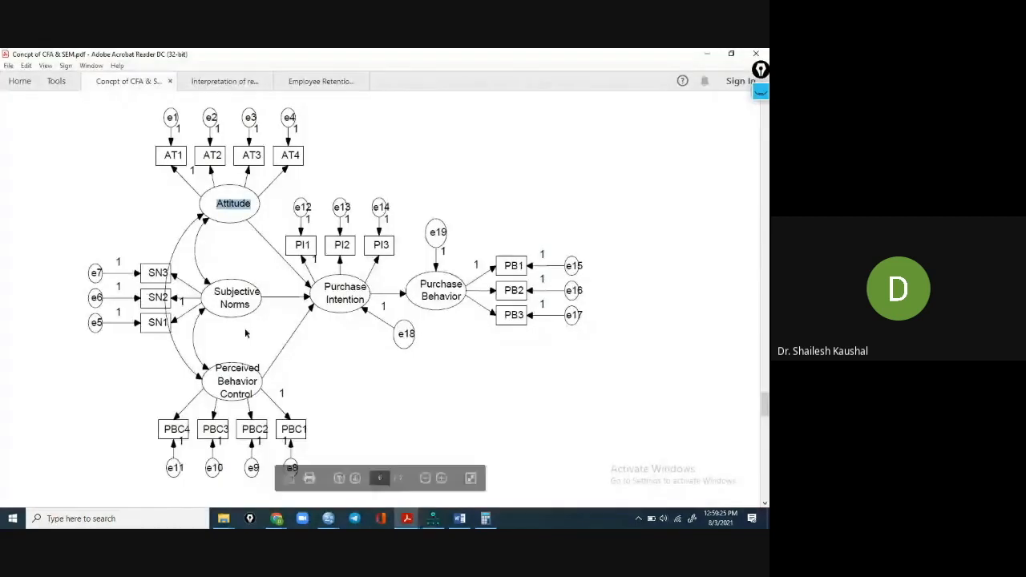
pyautogui.moveTo(250, 307); pyautogui.dragTo(215, 293)
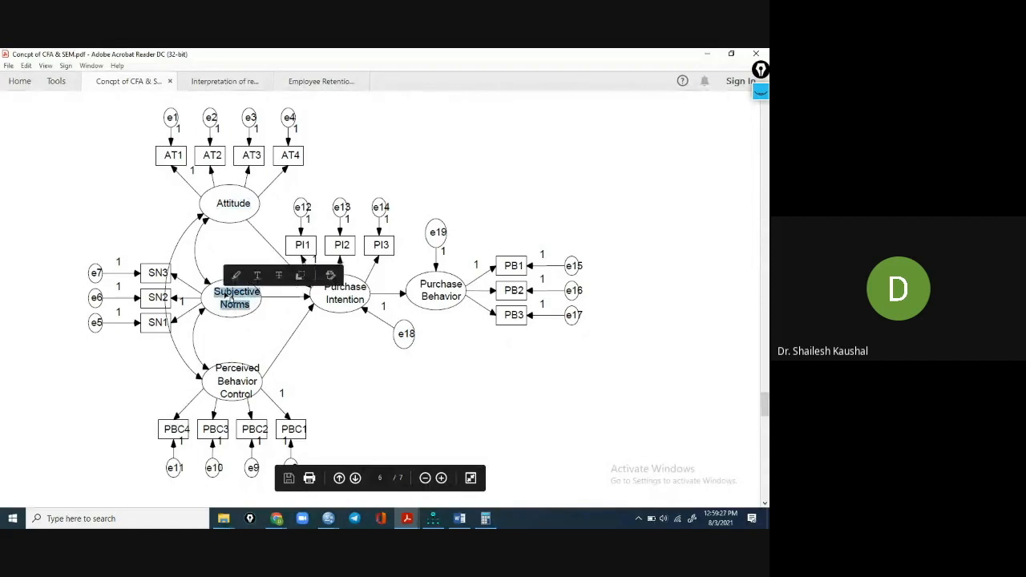
pyautogui.rightClick(226, 295)
pyautogui.click(243, 308)
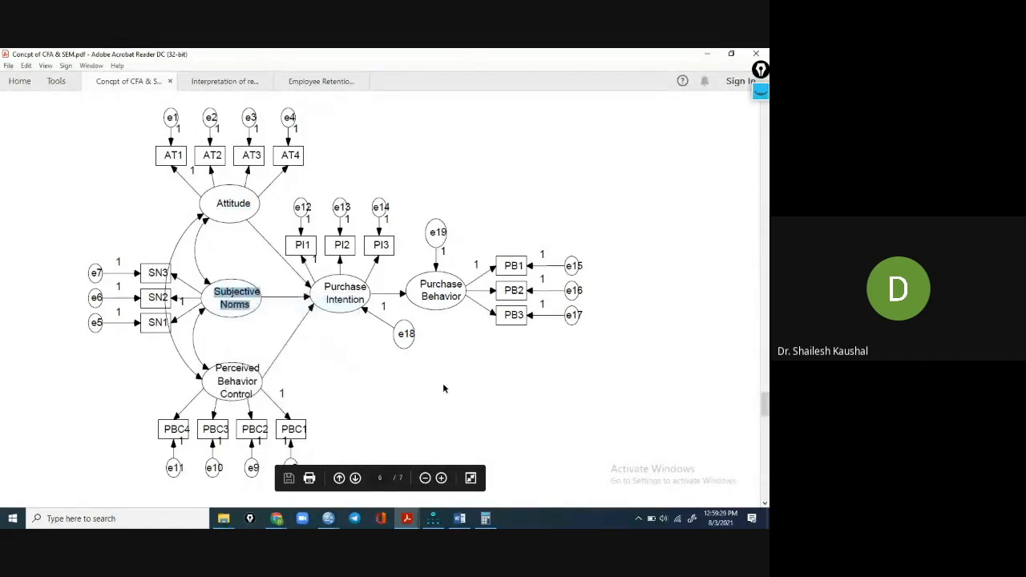
pyautogui.click(433, 518)
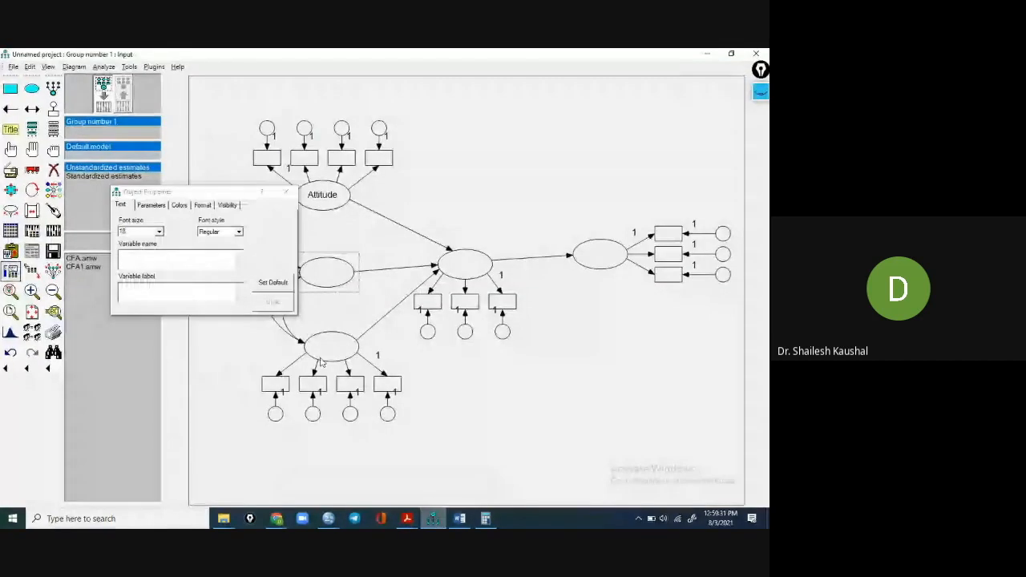
pyautogui.click(135, 262)
pyautogui.rightClick(135, 260)
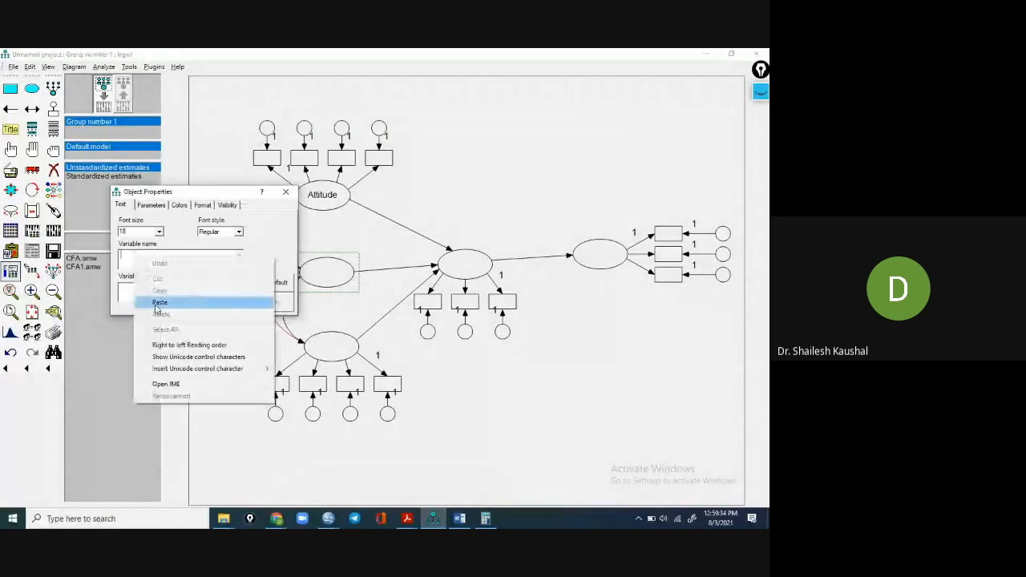
pyautogui.click(160, 303)
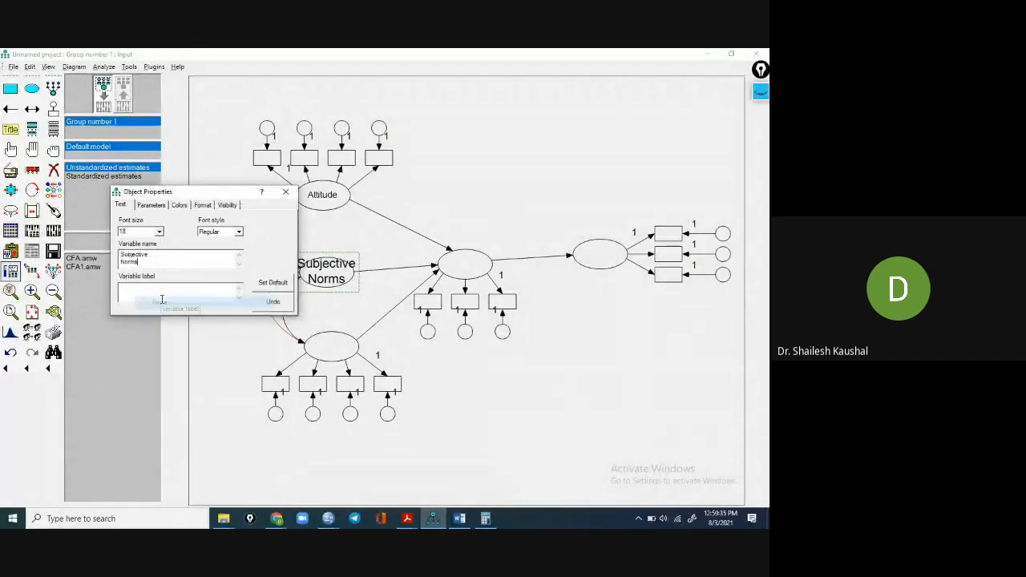
# - Set the font size of the Subjective Norms variable's name to 12
pyautogui.click(159, 232)
pyautogui.click(158, 251)
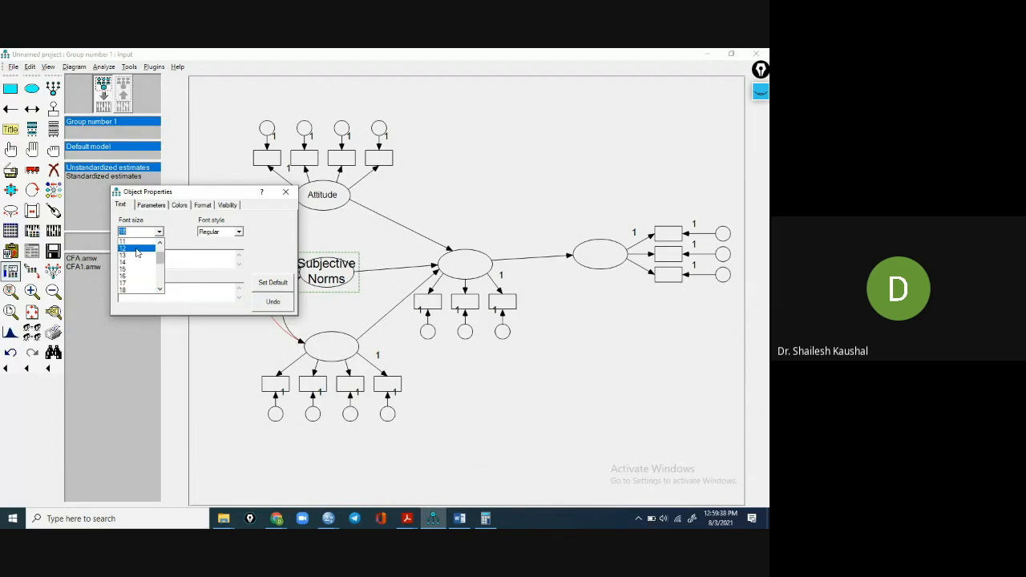
pyautogui.click(137, 250)
# - Name the lowest stacked latent variable Perceived Behavior Control, copying the text from the model in Concpt of CFA & SEM.pdf into Amos
pyautogui.click(321, 351)
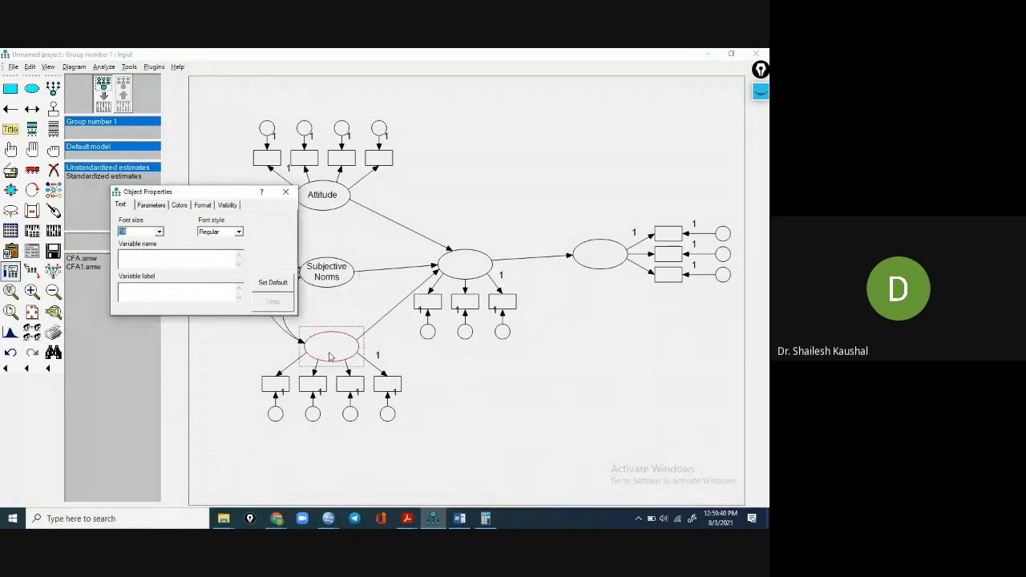
pyautogui.click(407, 518)
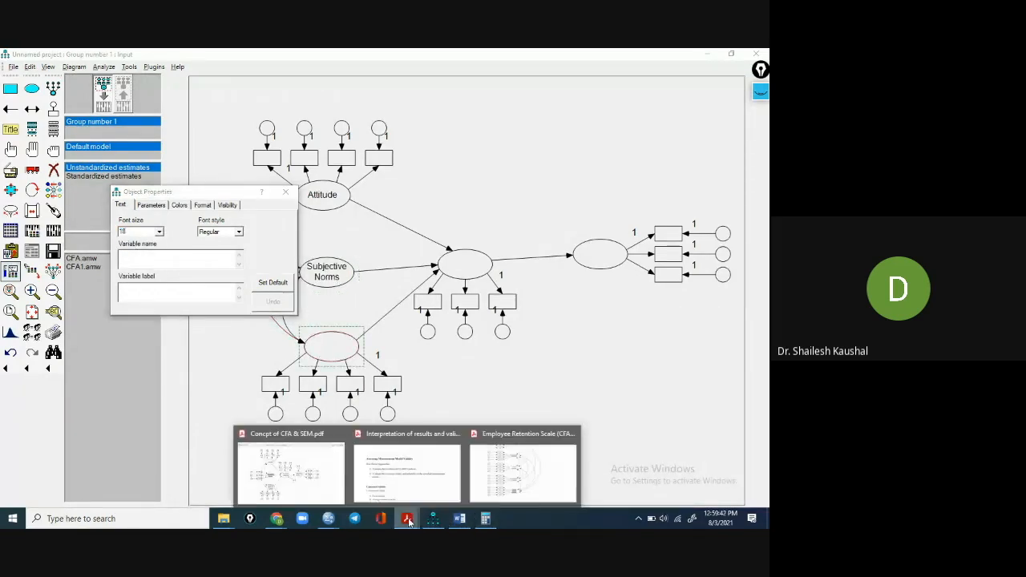
pyautogui.click(290, 467)
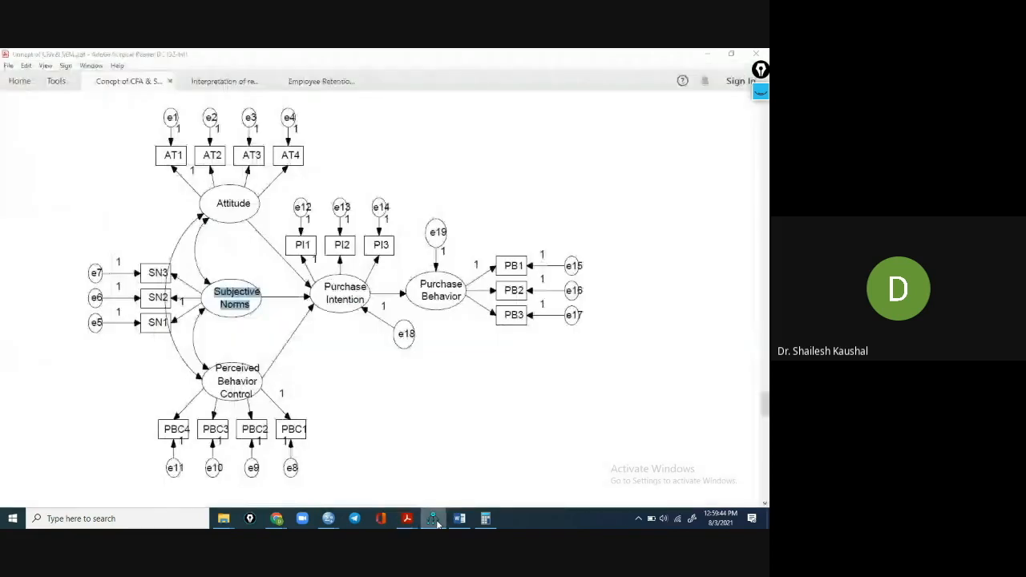
pyautogui.moveTo(256, 396); pyautogui.dragTo(217, 369)
pyautogui.rightClick(232, 375)
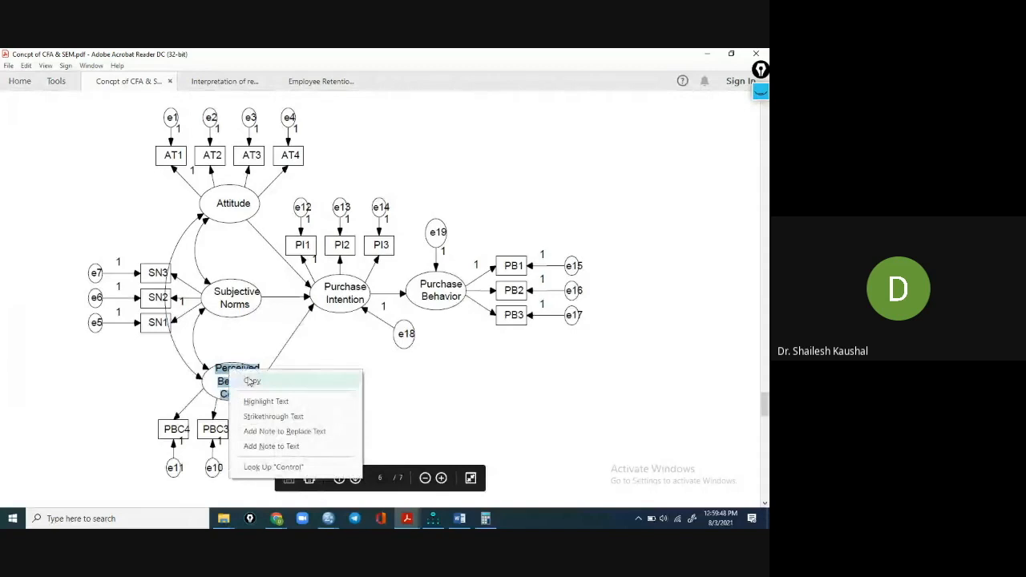
pyautogui.click(251, 382)
pyautogui.click(433, 519)
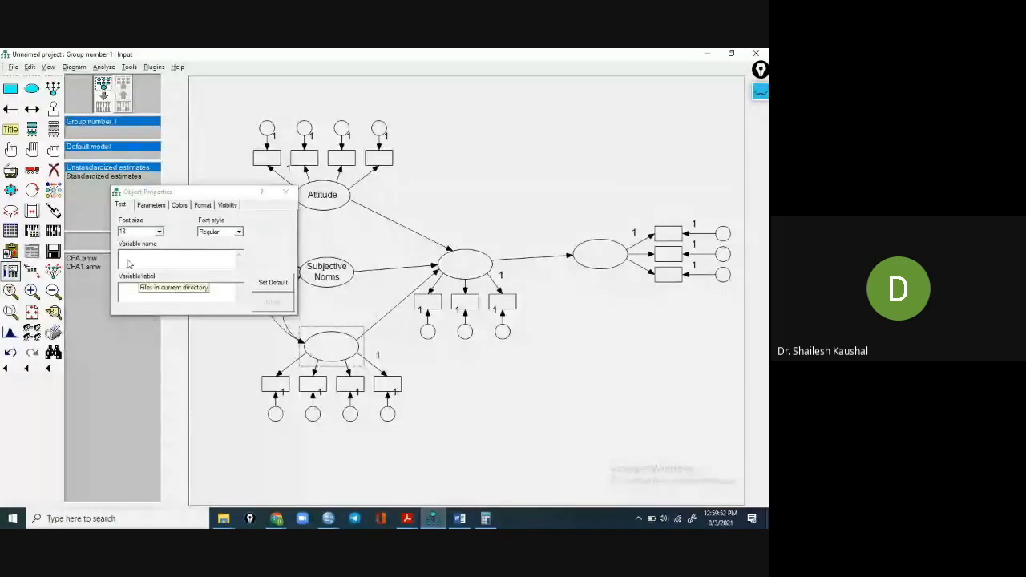
pyautogui.click(125, 257)
pyautogui.rightClick(128, 256)
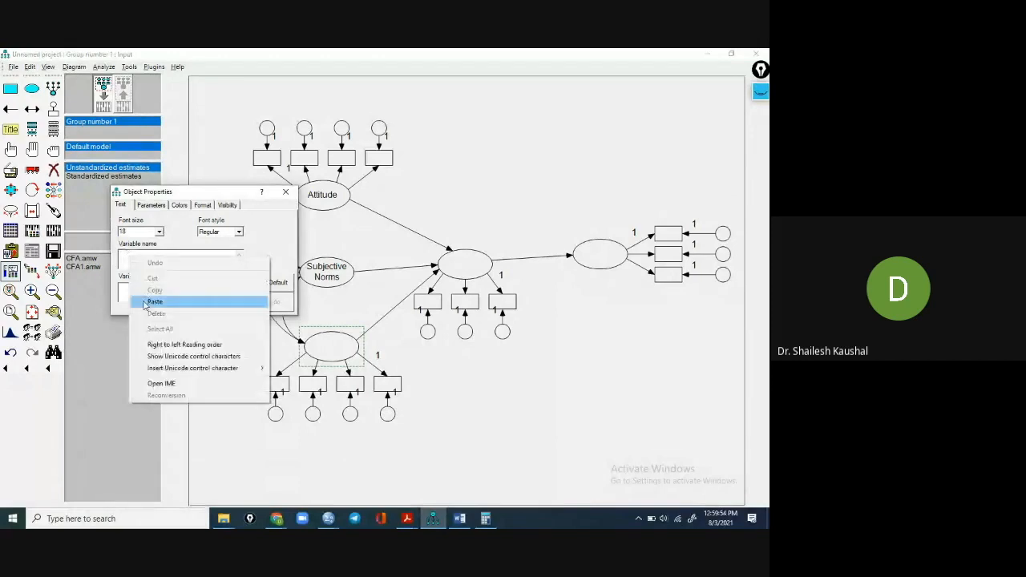
pyautogui.click(148, 302)
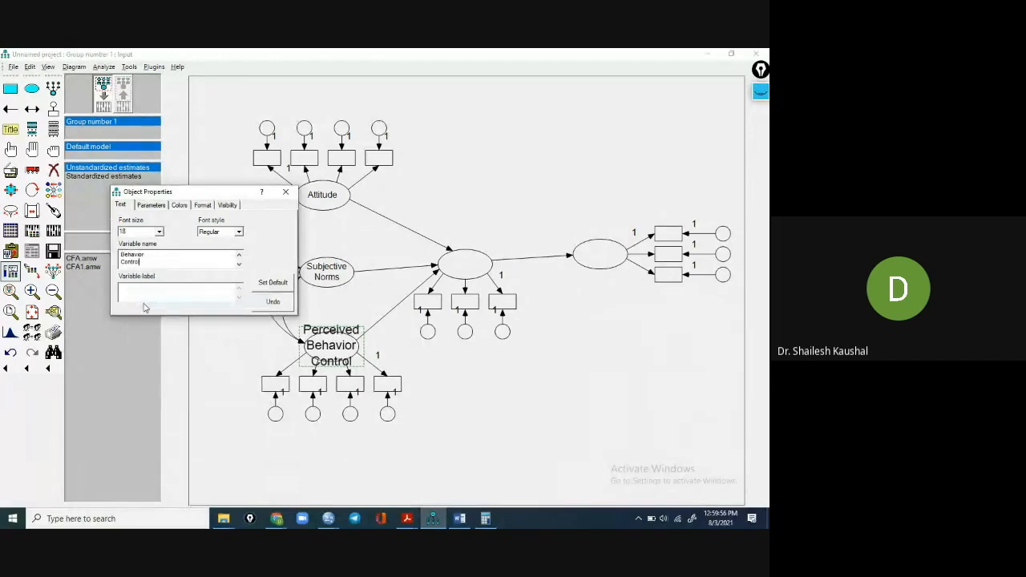
# - Reduce the font size of the Perceived Behavior Control variable's name to 10 so it fits inside the ellipse
pyautogui.click(159, 232)
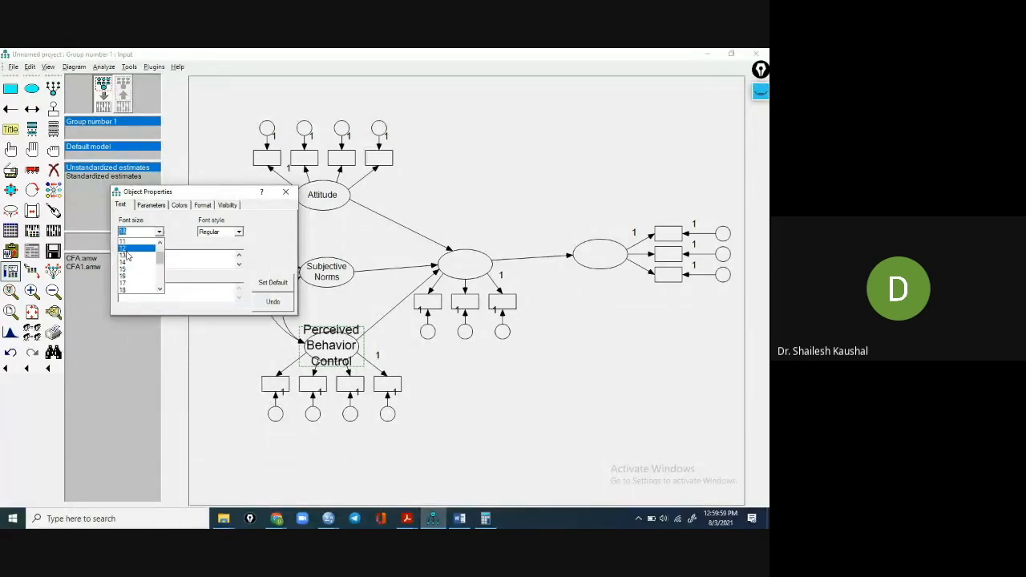
pyautogui.click(128, 250)
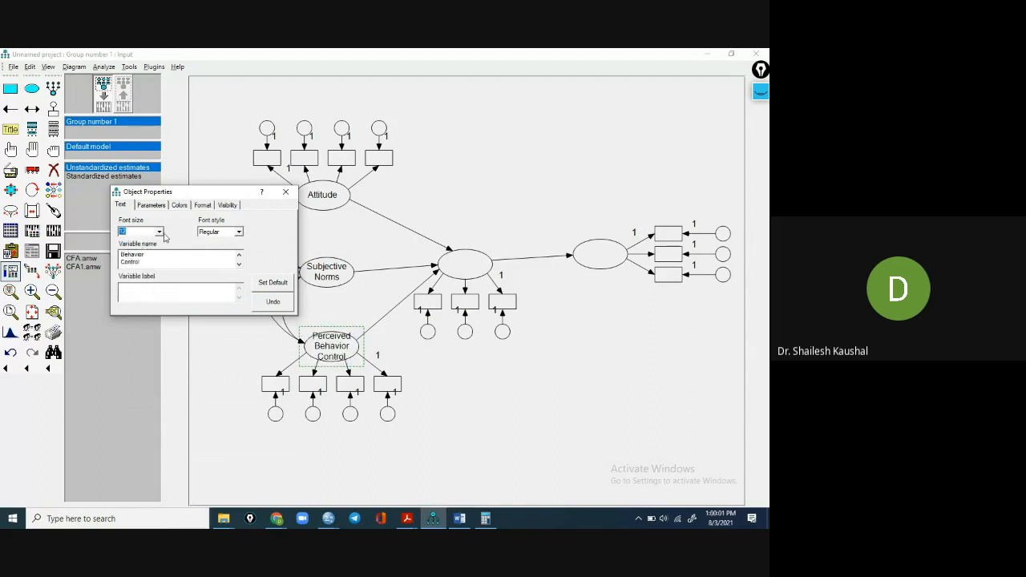
pyautogui.click(159, 232)
pyautogui.click(159, 243)
pyautogui.click(138, 245)
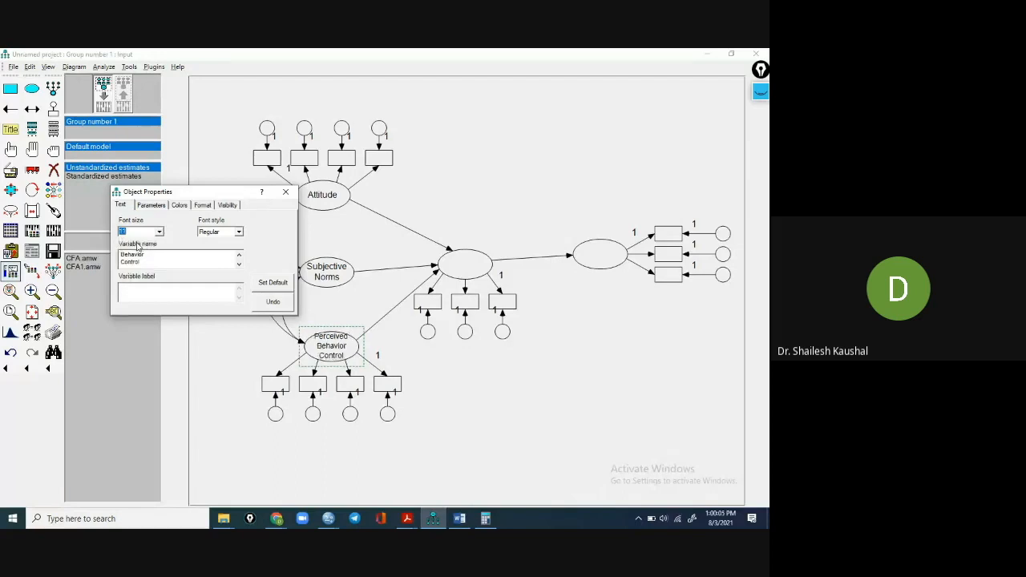
pyautogui.click(159, 233)
pyautogui.click(159, 243)
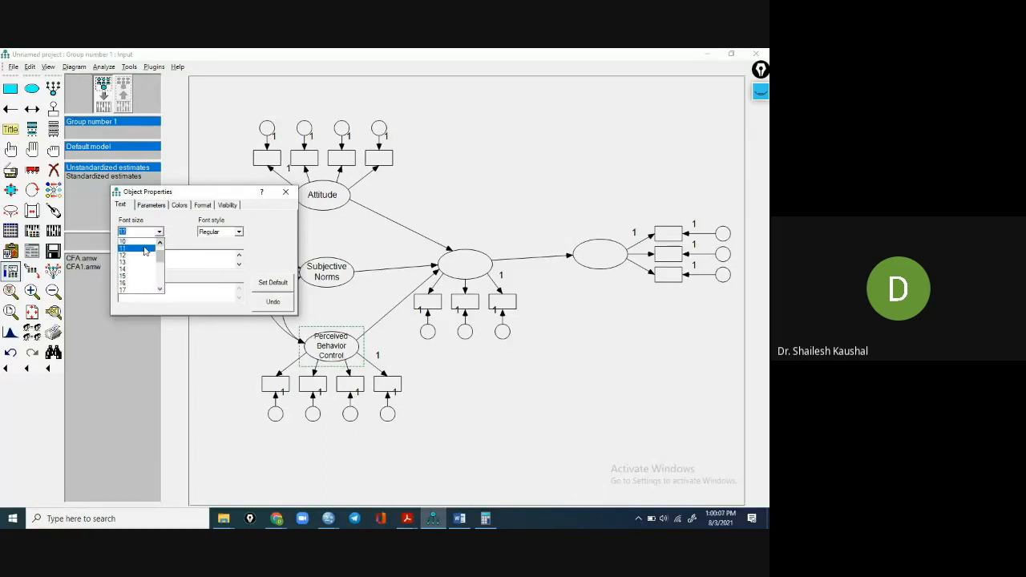
pyautogui.click(132, 242)
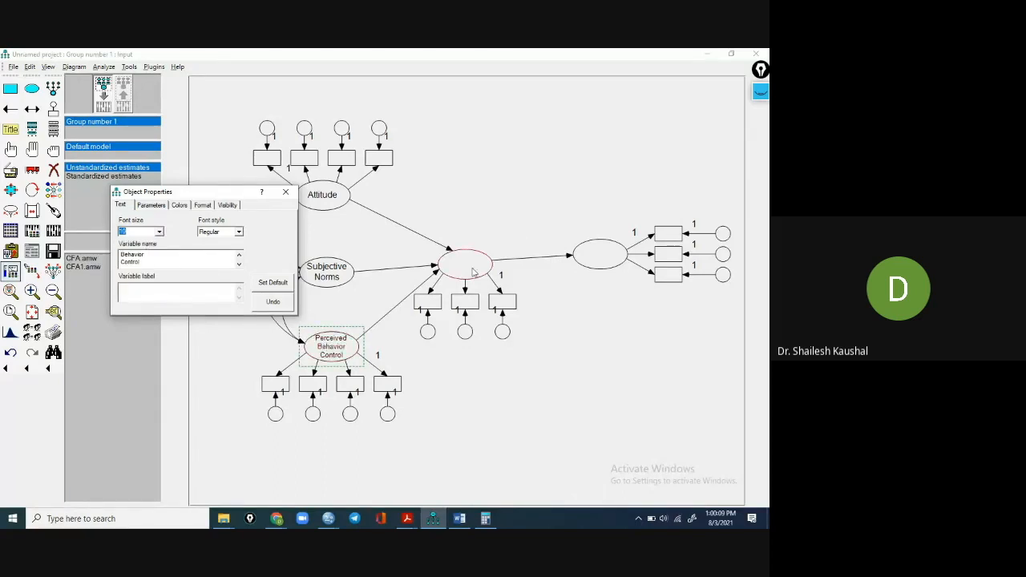
# - Name the central latent variable Purchase Intention, copying the text from the PDF model into its variable name in Amos
pyautogui.click(407, 518)
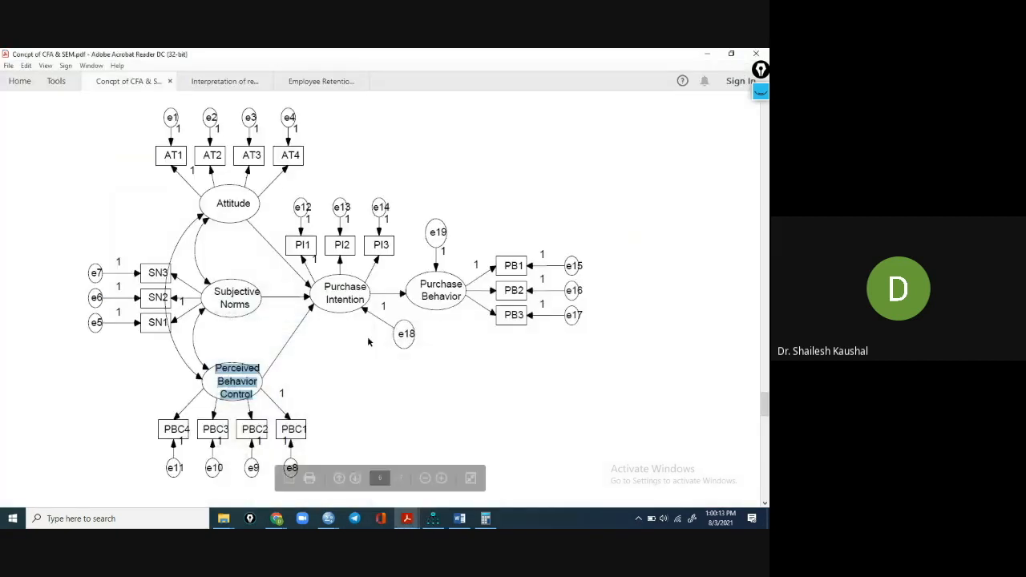
pyautogui.moveTo(366, 299); pyautogui.dragTo(323, 286)
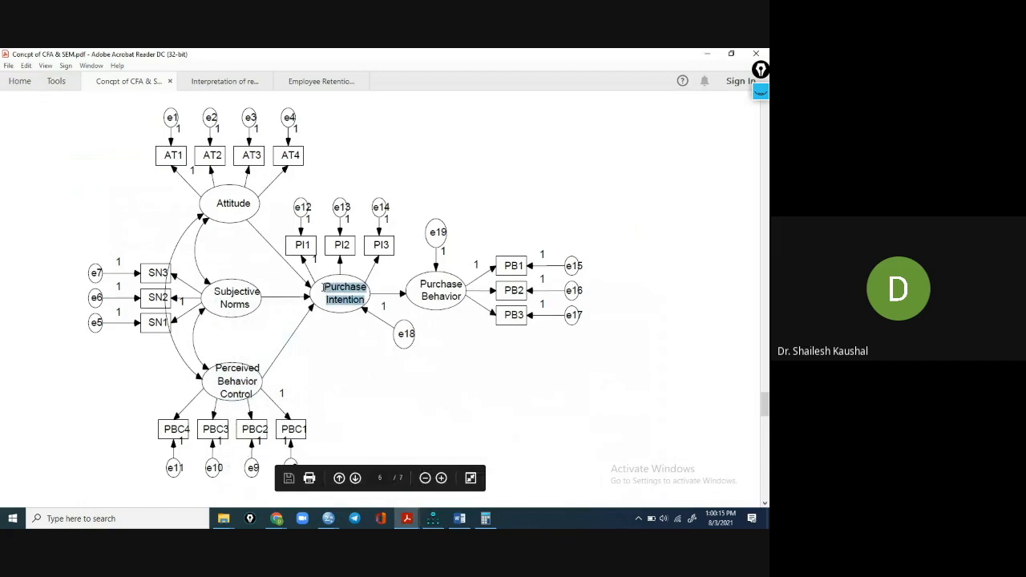
pyautogui.rightClick(348, 295)
pyautogui.click(364, 301)
pyautogui.click(432, 518)
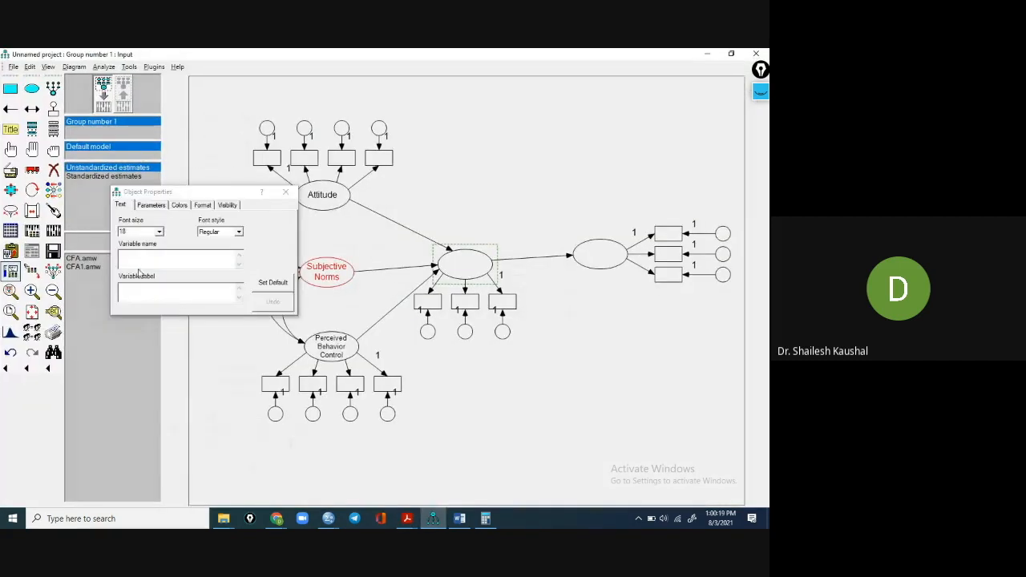
pyautogui.rightClick(131, 257)
pyautogui.click(141, 300)
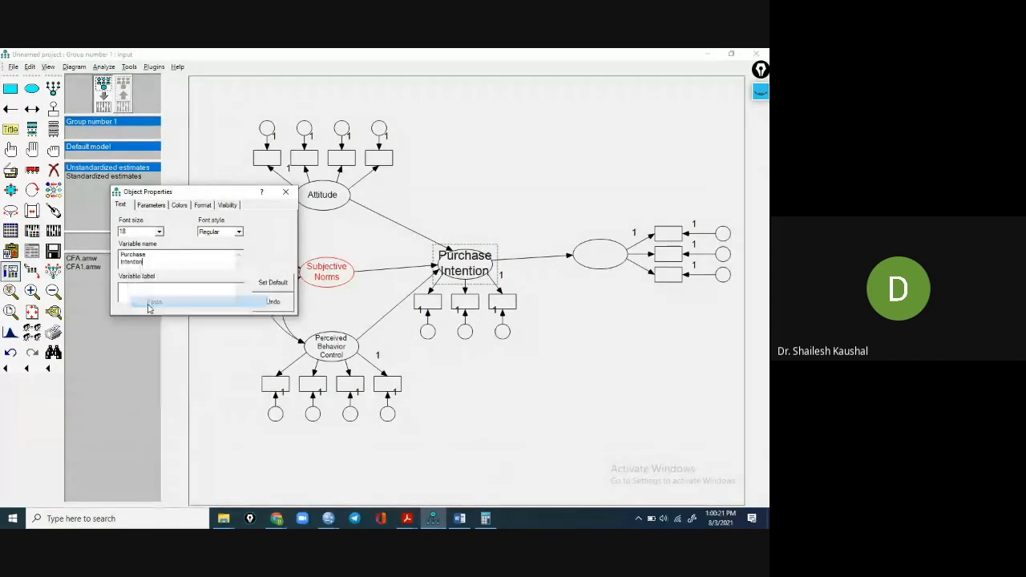
# - Set the font size of the Purchase Intention variable's name to 12
pyautogui.click(160, 231)
pyautogui.click(162, 244)
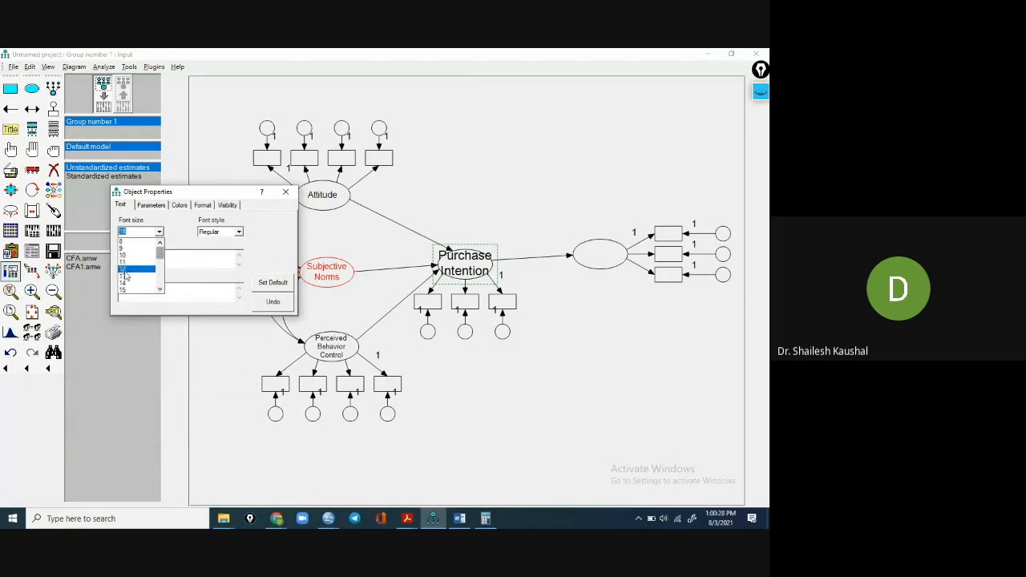
pyautogui.click(124, 273)
# - Name the remaining unnamed latent variable Purchase Behavior, copying the text from the PDF model into its variable name in Amos
pyautogui.click(606, 258)
pyautogui.click(407, 518)
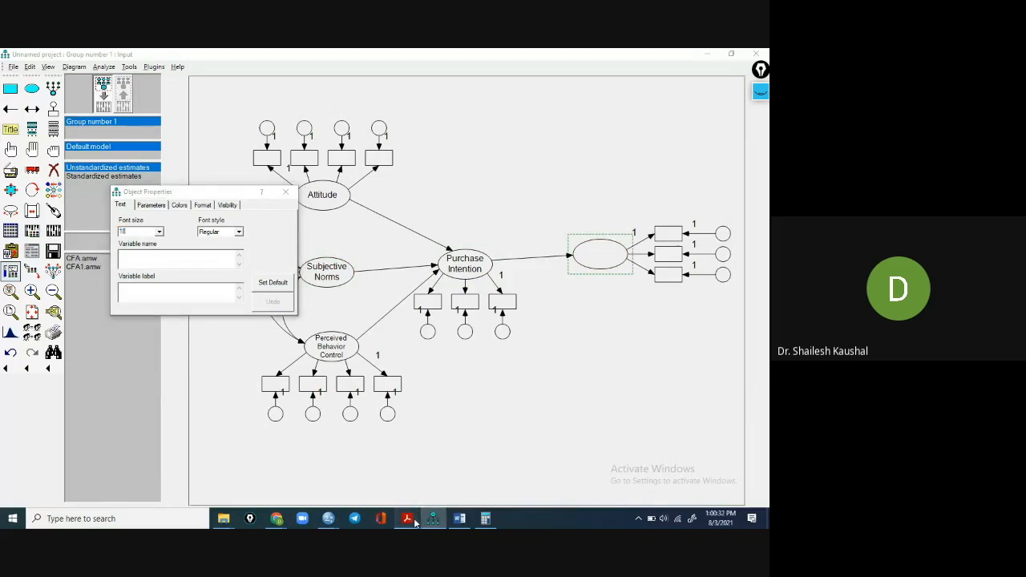
pyautogui.click(293, 487)
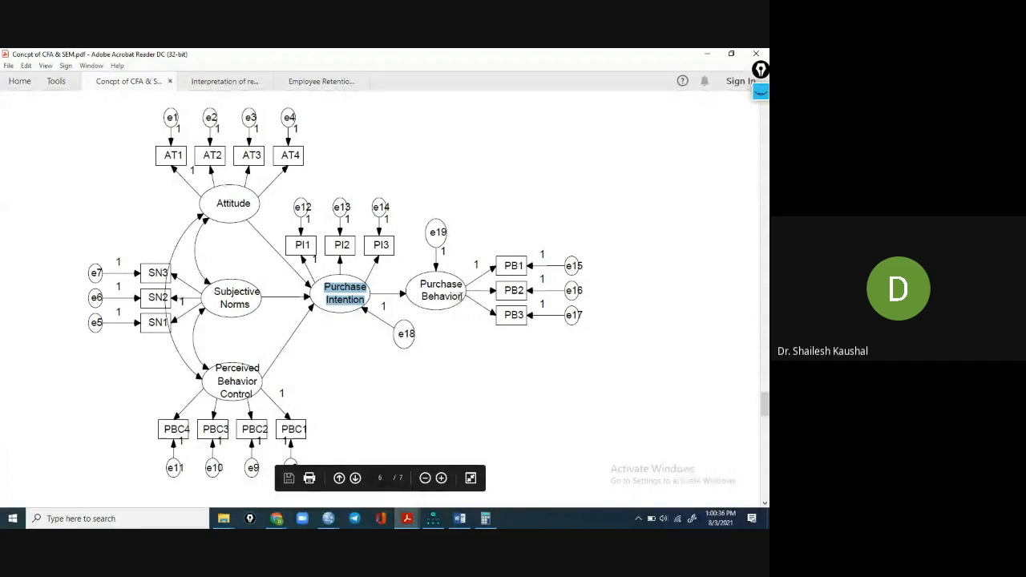
pyautogui.moveTo(461, 300); pyautogui.dragTo(420, 283)
pyautogui.rightClick(435, 290)
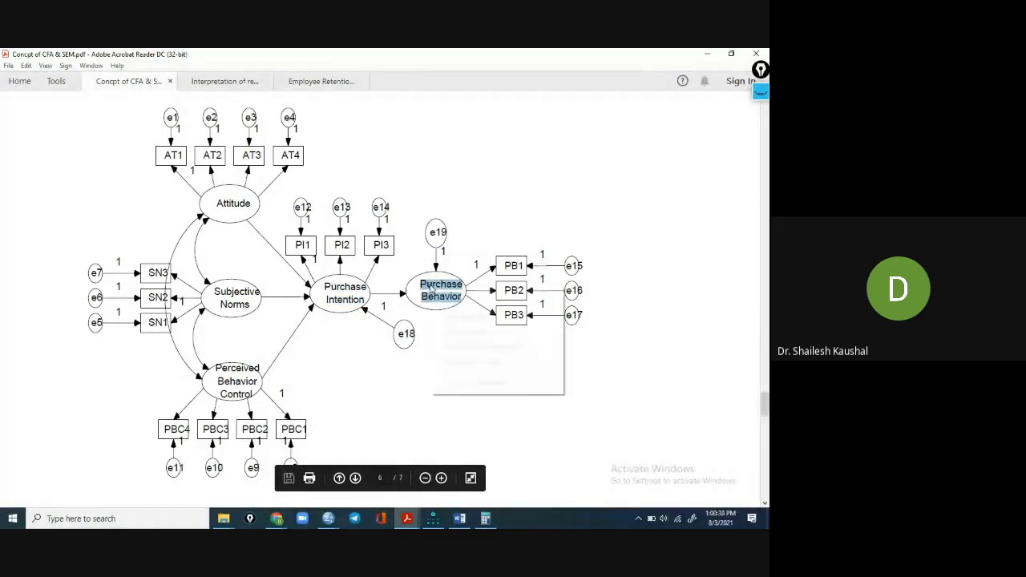
pyautogui.click(449, 297)
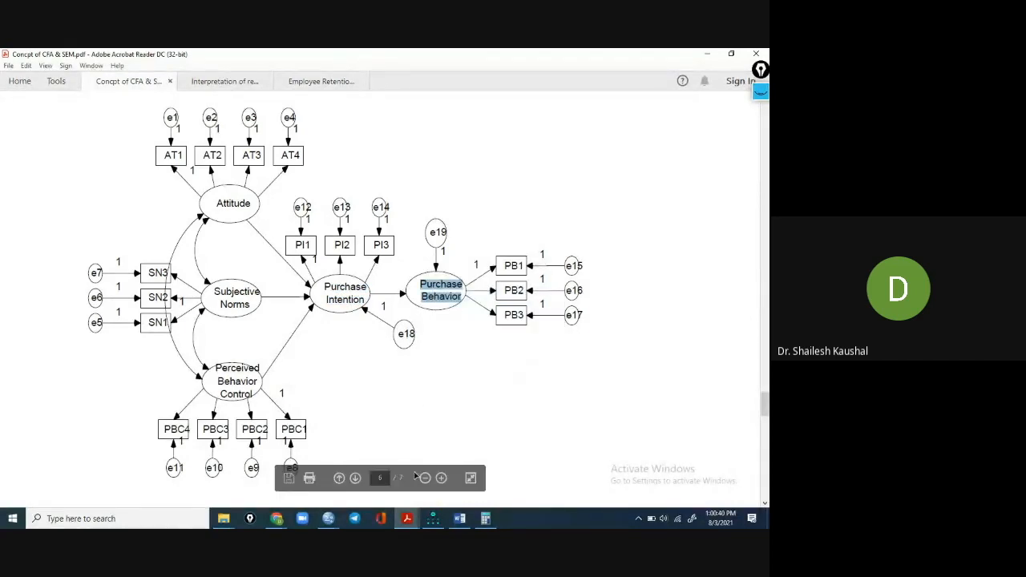
pyautogui.click(433, 518)
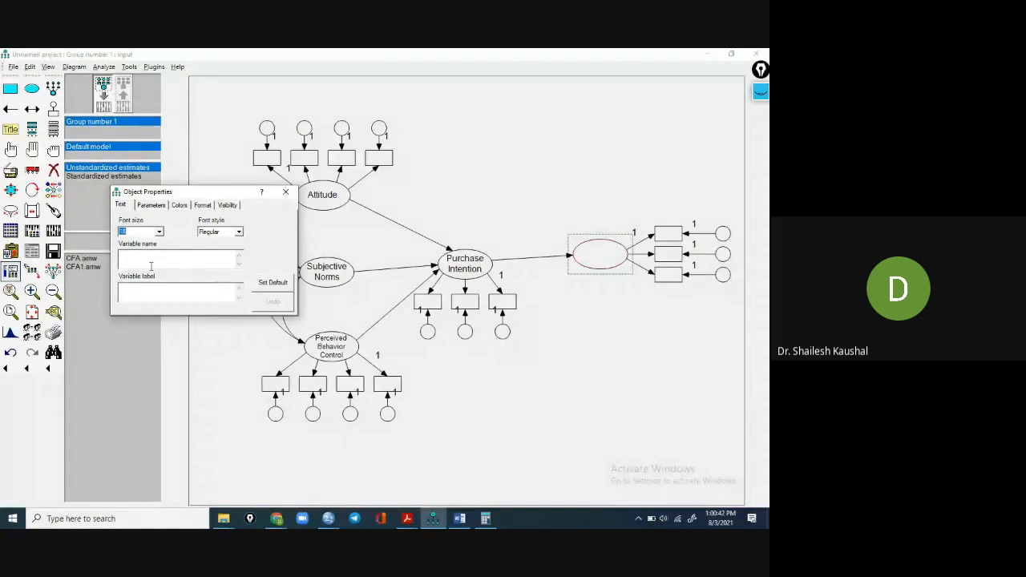
pyautogui.rightClick(139, 259)
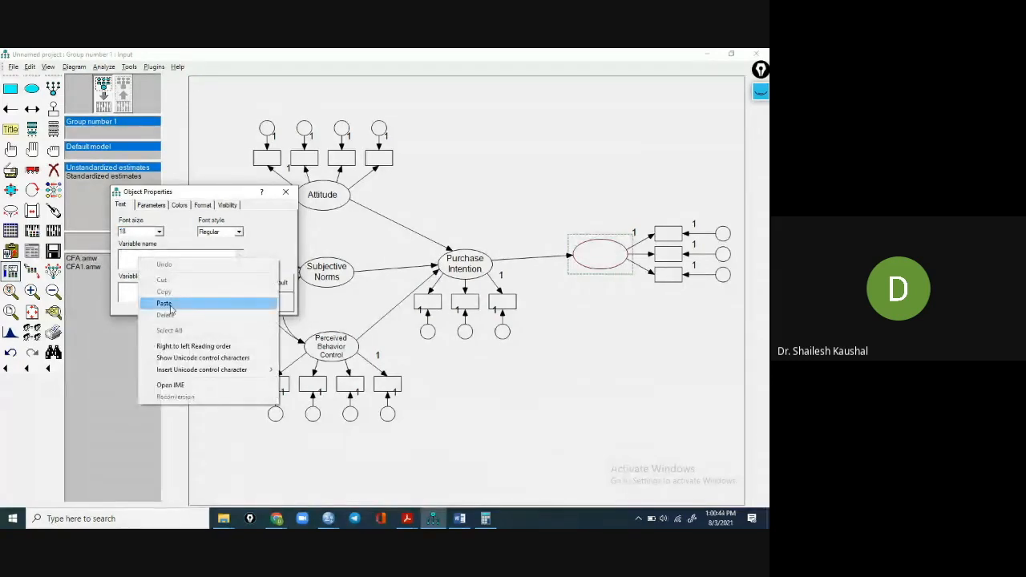
pyautogui.click(164, 303)
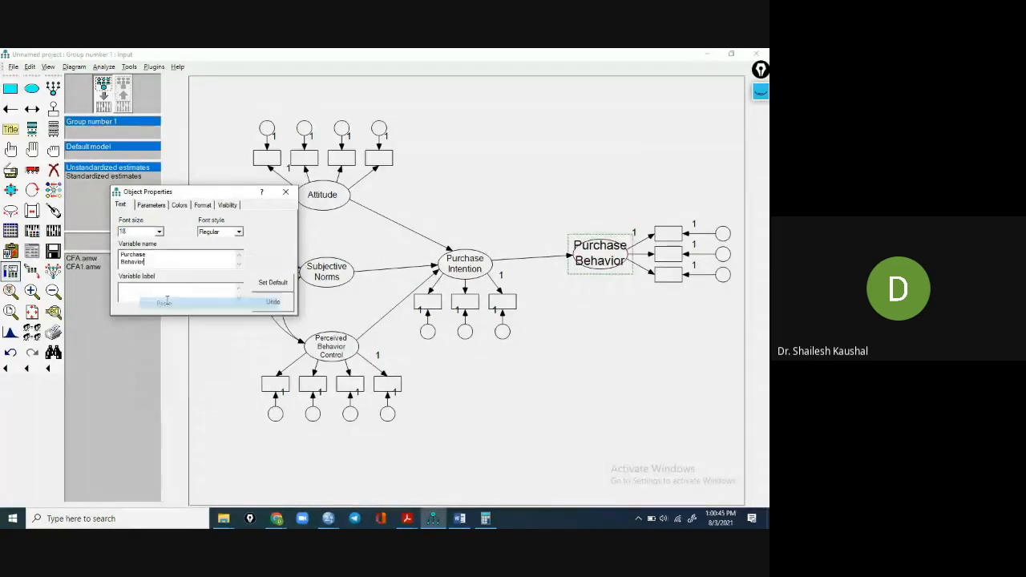
# - Set the font size of the Purchase Behavior variable's name to 12
pyautogui.click(159, 232)
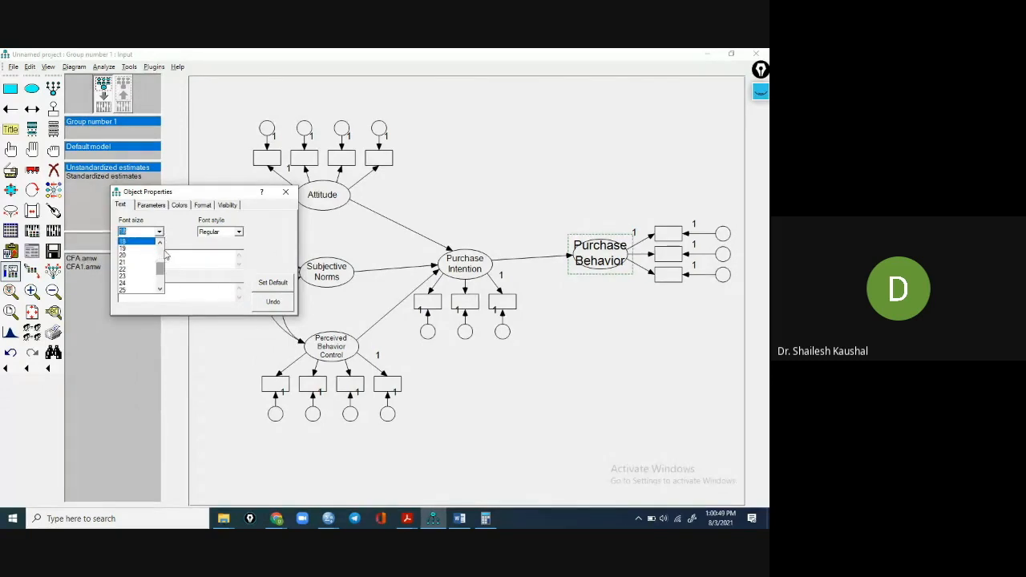
pyautogui.scroll(2, 141, 255)
pyautogui.click(141, 250)
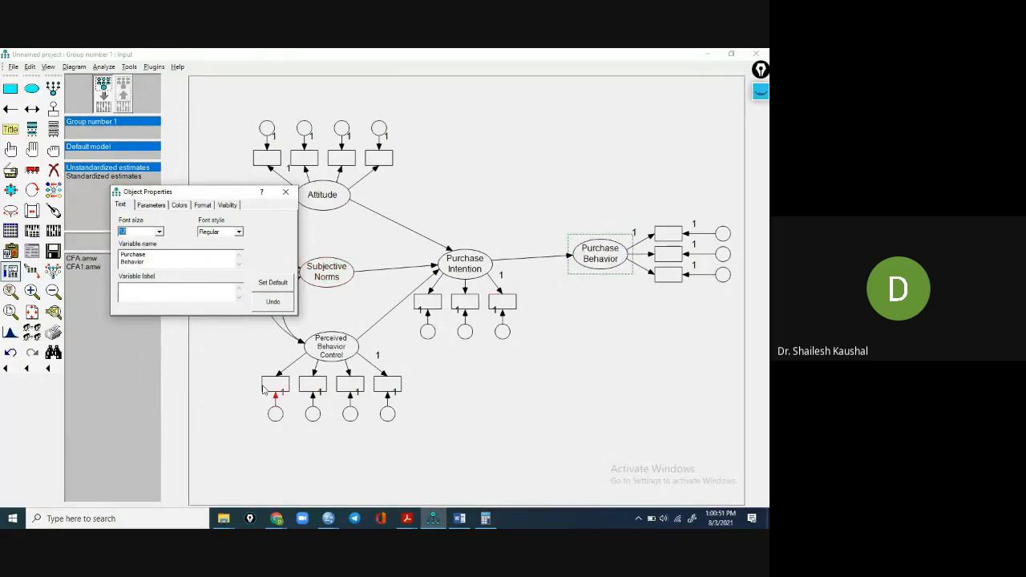
# - Close the object properties and return from the PDF to the path diagram in Amos
pyautogui.hotkey('alt', 'Tab')
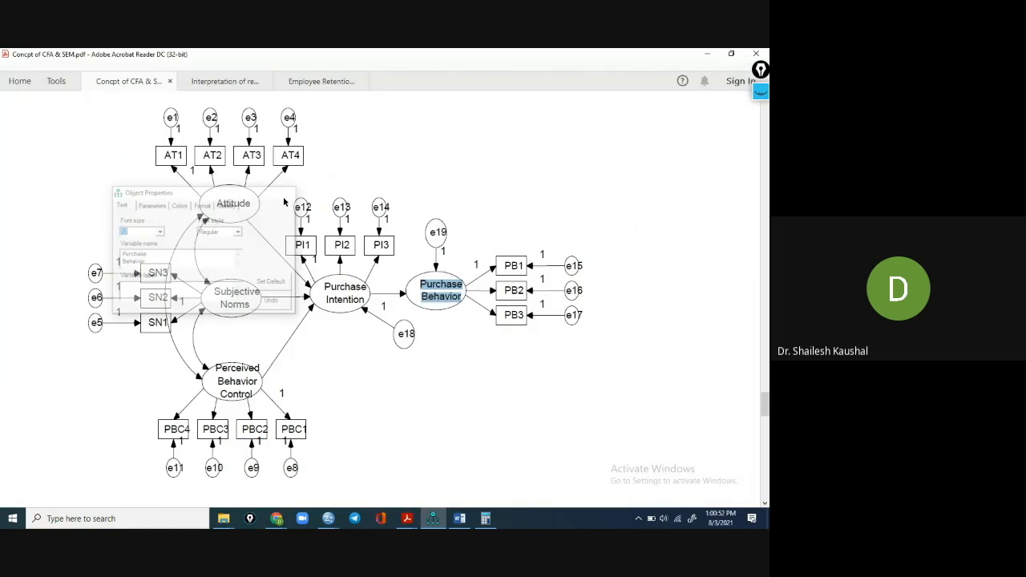
pyautogui.moveTo(414, 525)
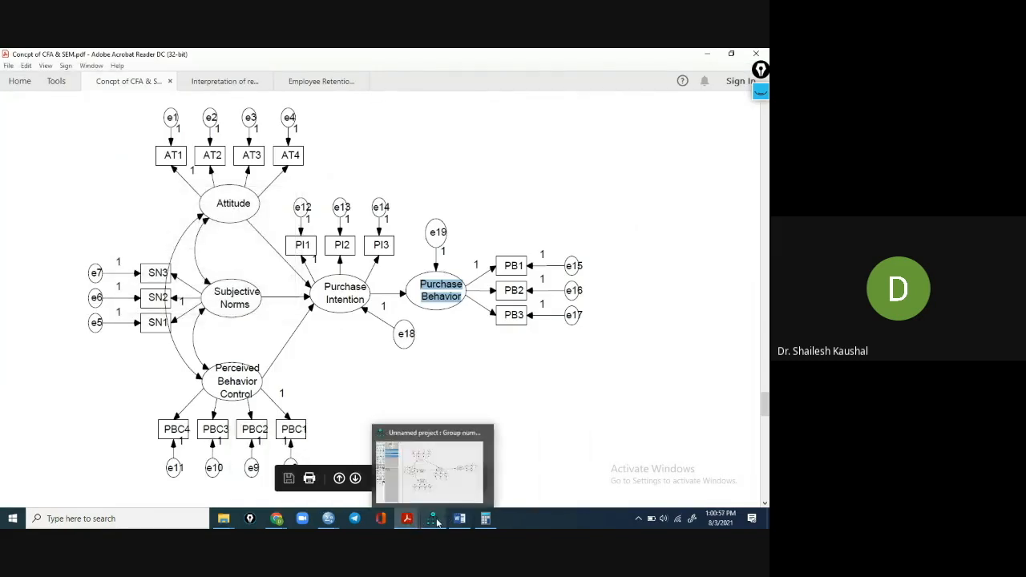
pyautogui.click(448, 457)
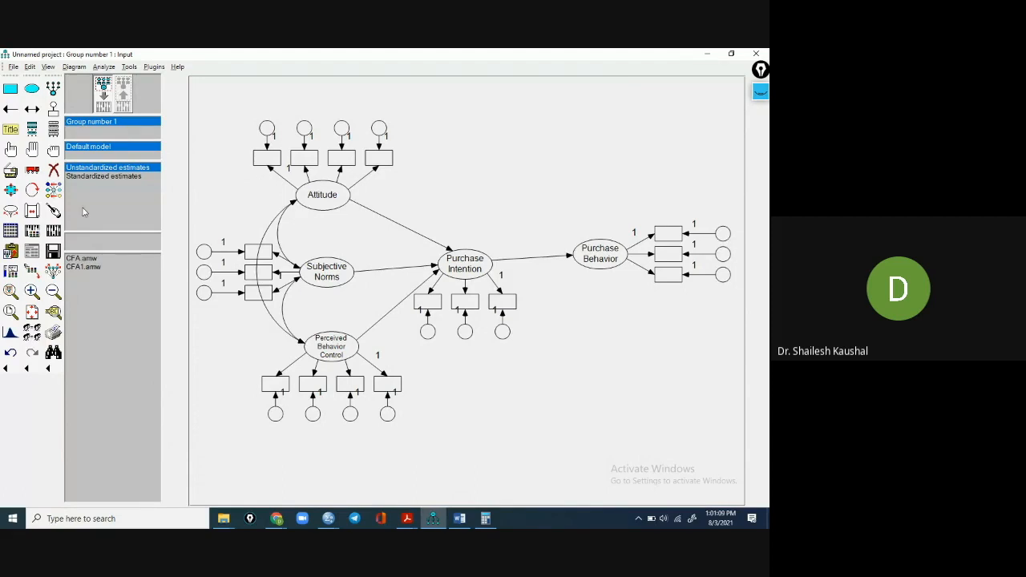
# - Show the list of variables in the dataset, shrink its window and place it above the Purchase Intention ellipse, near the Attitude indicators
pyautogui.click(53, 132)
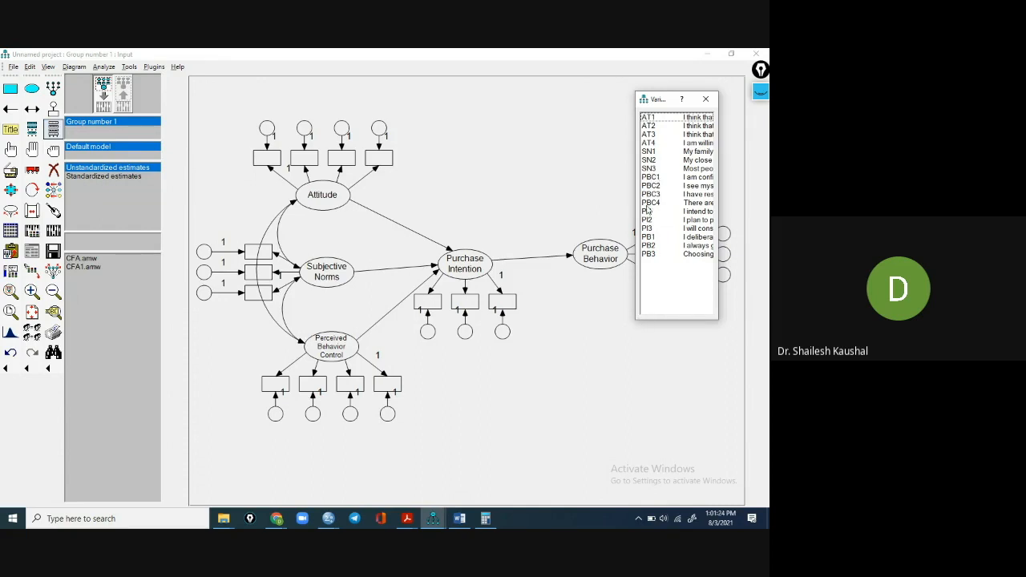
pyautogui.moveTo(635, 323); pyautogui.dragTo(655, 263)
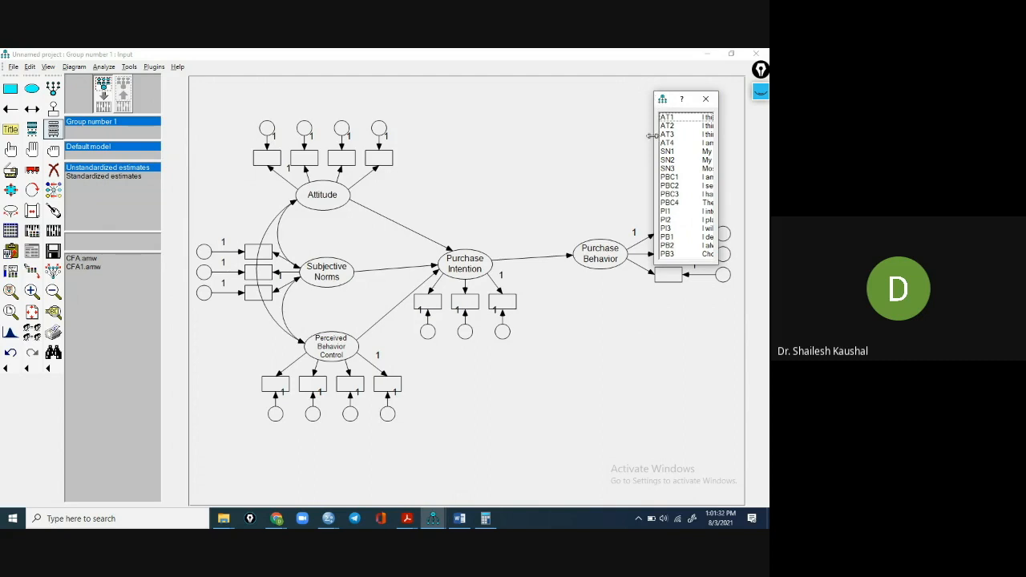
pyautogui.moveTo(652, 135); pyautogui.dragTo(620, 140)
pyautogui.moveTo(660, 103); pyautogui.dragTo(497, 74)
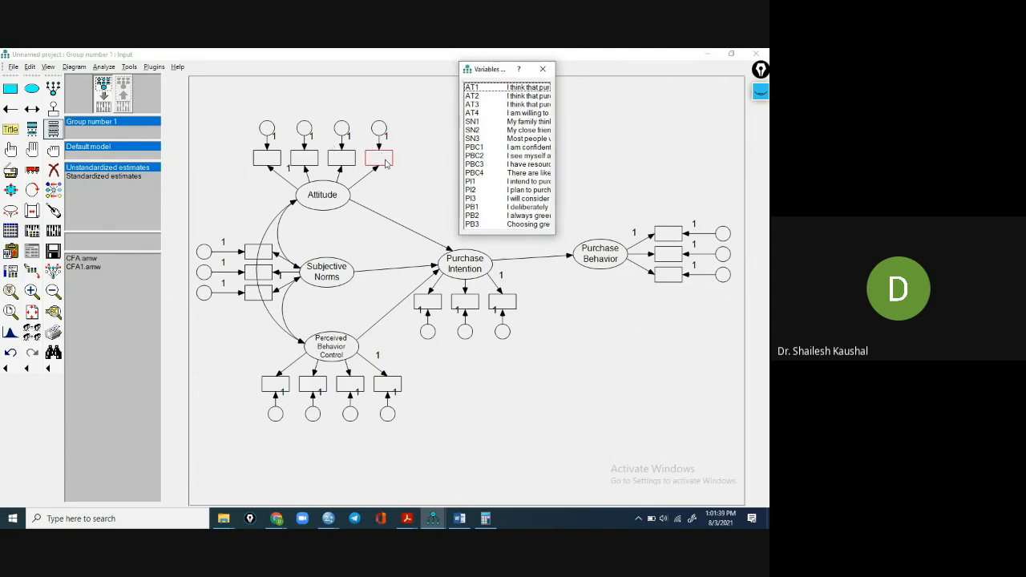
pyautogui.moveTo(478, 103); pyautogui.dragTo(381, 163)
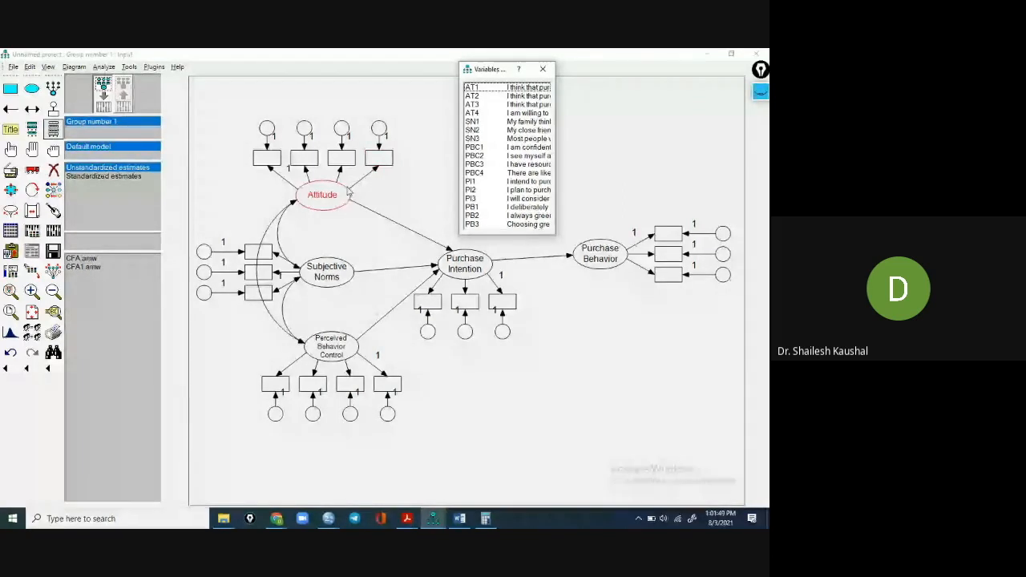
# - Turn off the display of variable labels in the interface properties and apply the change
pyautogui.click(50, 67)
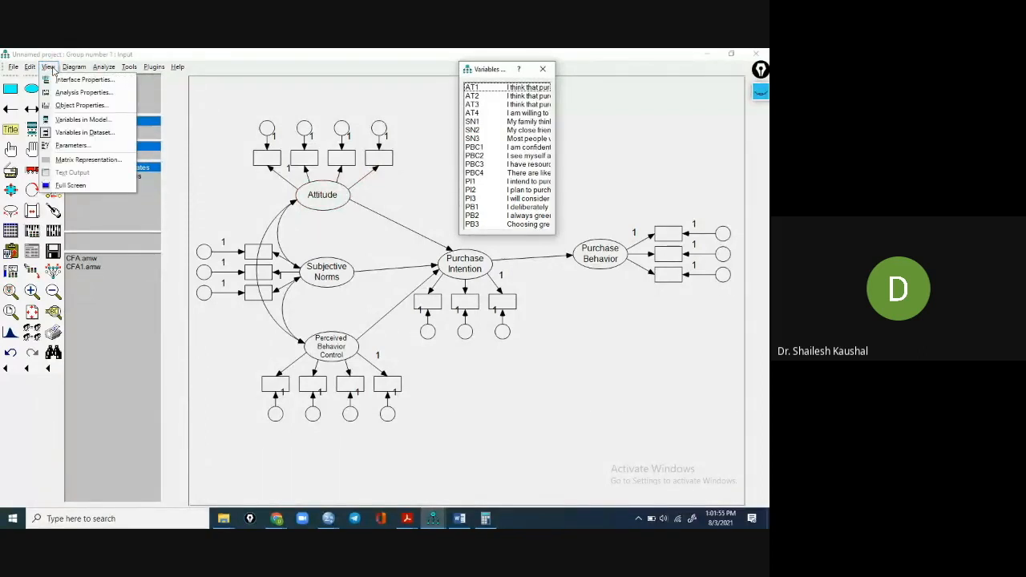
pyautogui.click(100, 80)
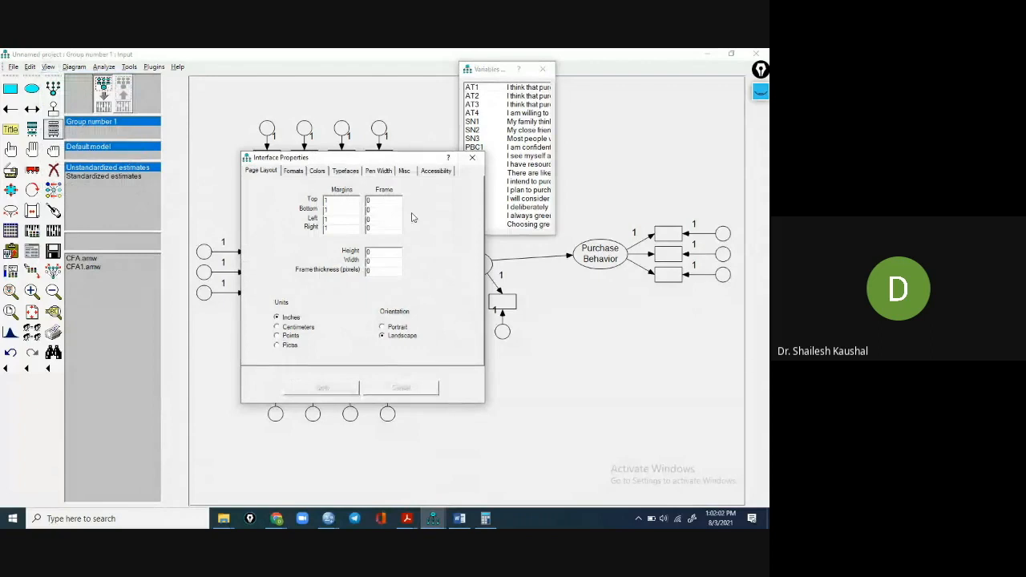
pyautogui.click(405, 171)
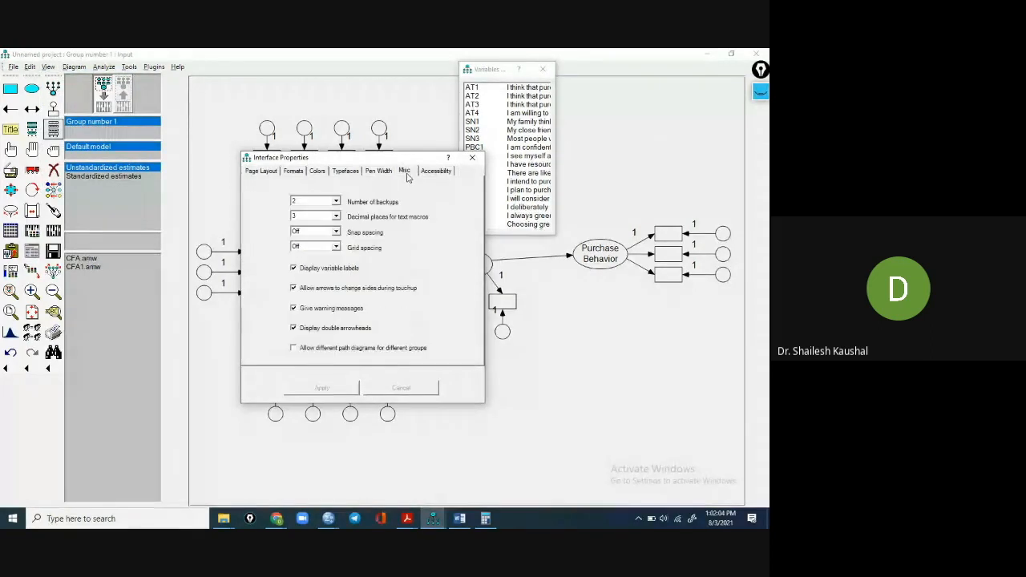
pyautogui.click(294, 273)
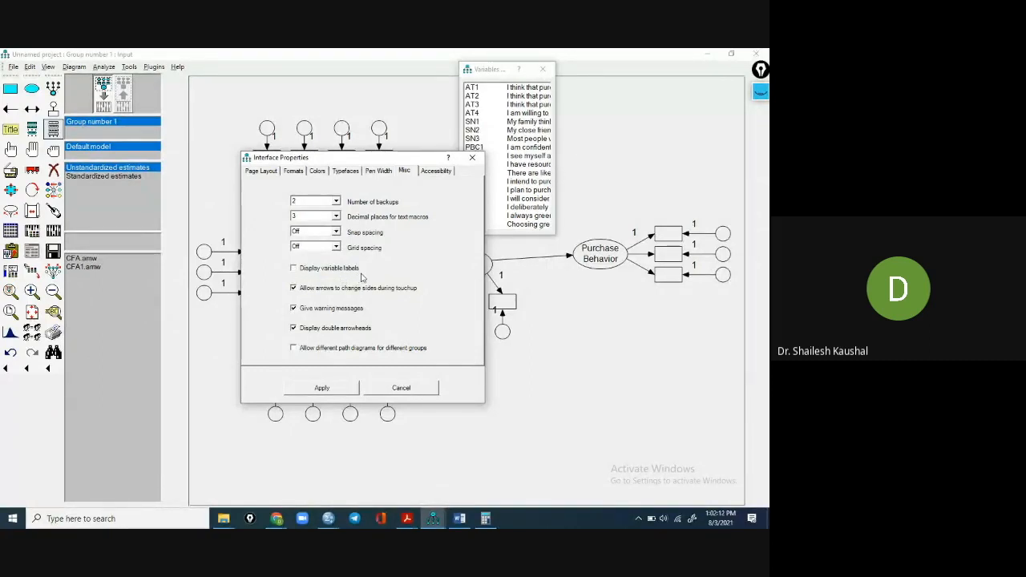
pyautogui.click(323, 389)
pyautogui.click(472, 158)
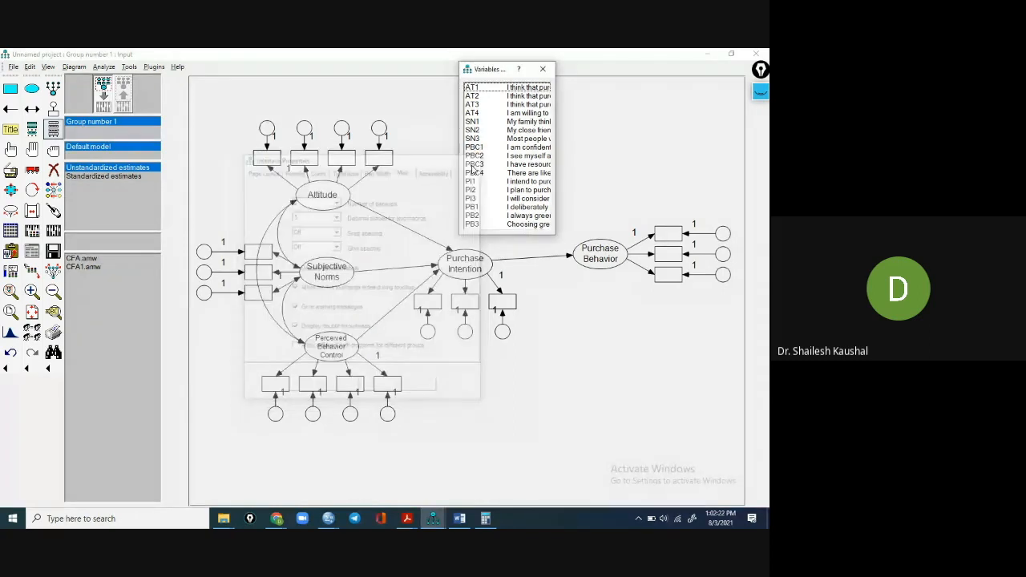
# - Assign the dataset variables AT1, AT2, AT3 and AT4 to the four Attitude indicators in order from left to right
pyautogui.moveTo(483, 90); pyautogui.dragTo(377, 166)
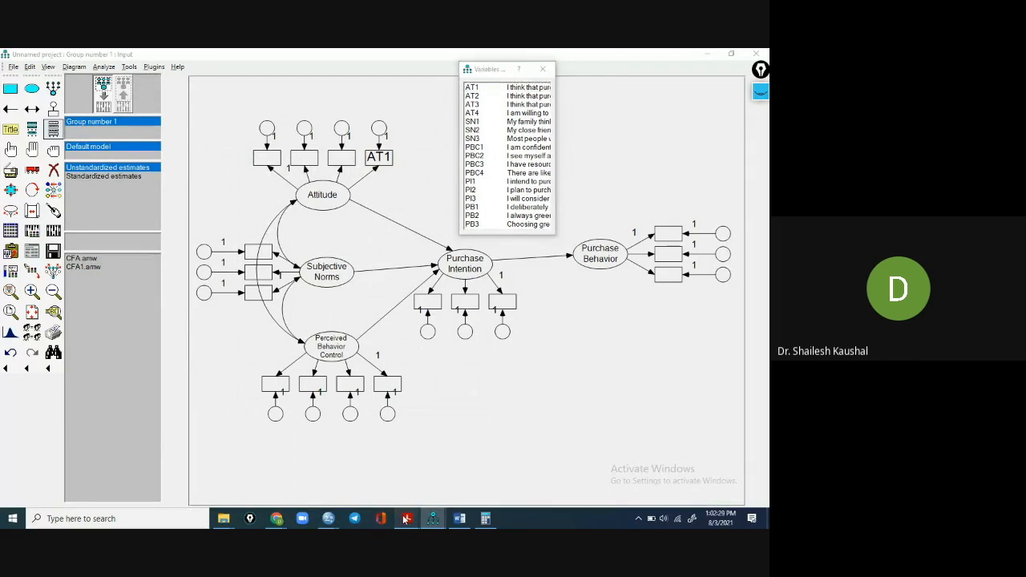
pyautogui.moveTo(407, 518)
pyautogui.moveTo(311, 478)
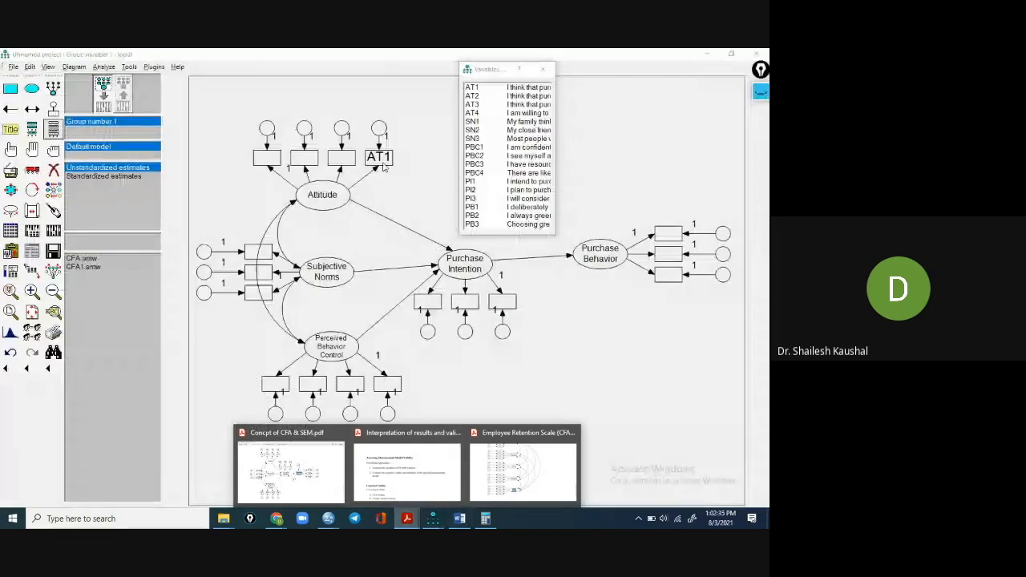
pyautogui.click(385, 165)
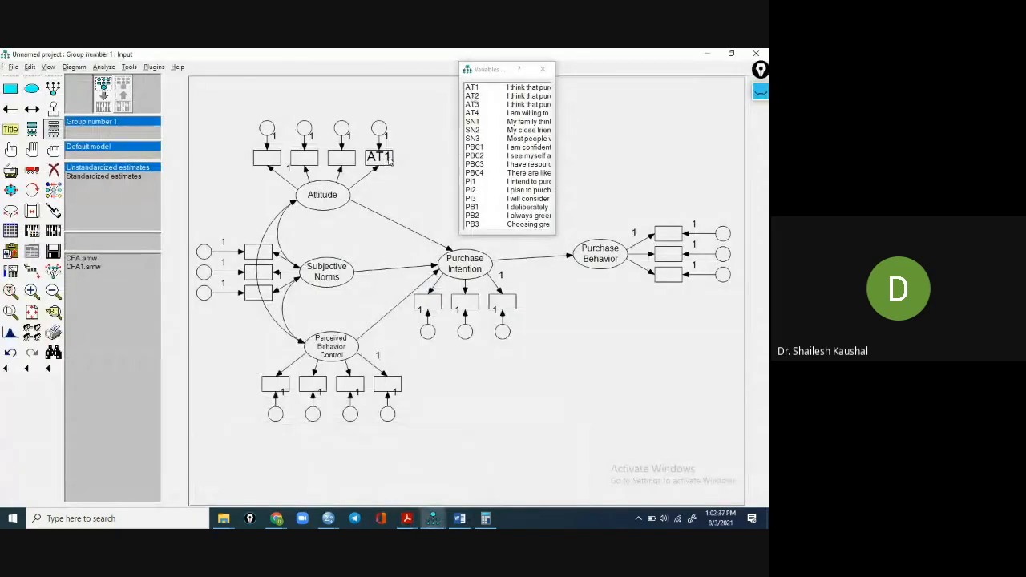
pyautogui.moveTo(471, 114); pyautogui.dragTo(381, 166)
pyautogui.moveTo(472, 87); pyautogui.dragTo(270, 163)
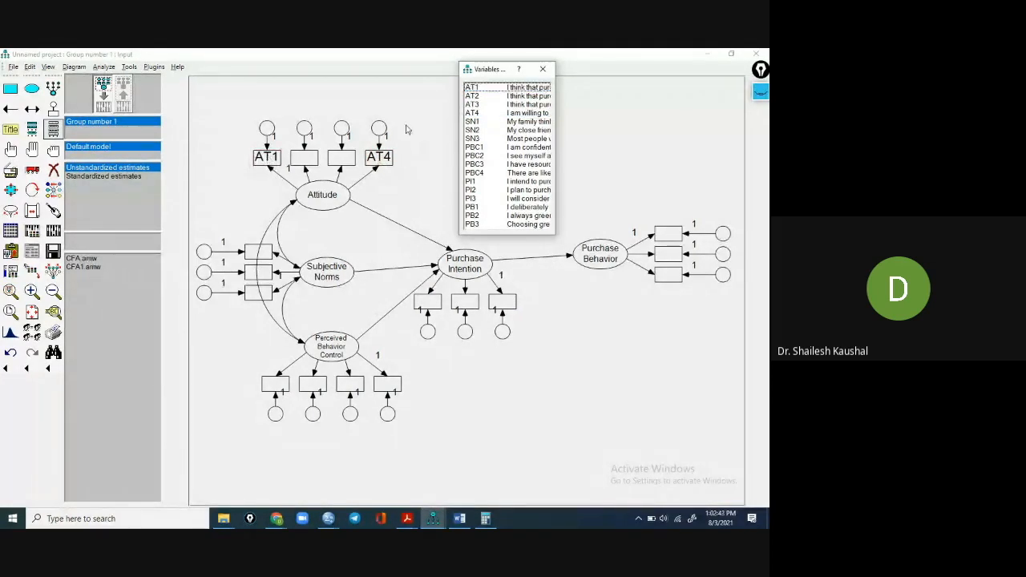
pyautogui.moveTo(472, 95); pyautogui.dragTo(305, 160)
pyautogui.moveTo(479, 105); pyautogui.dragTo(341, 159)
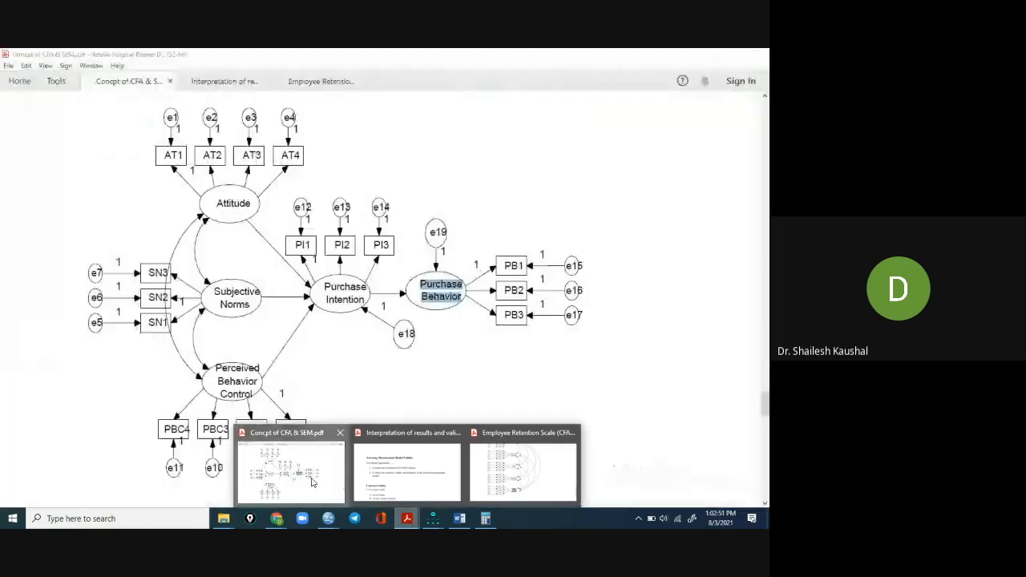
# - Look at the model in the PDF, check the Google Meet window and return to the Amos path diagram
pyautogui.click(312, 480)
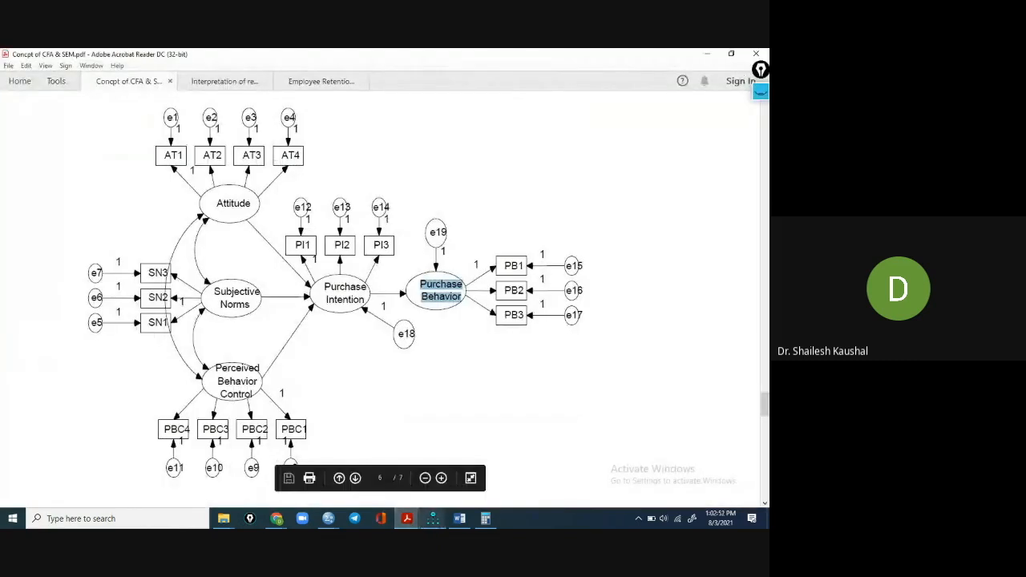
pyautogui.moveTo(433, 518)
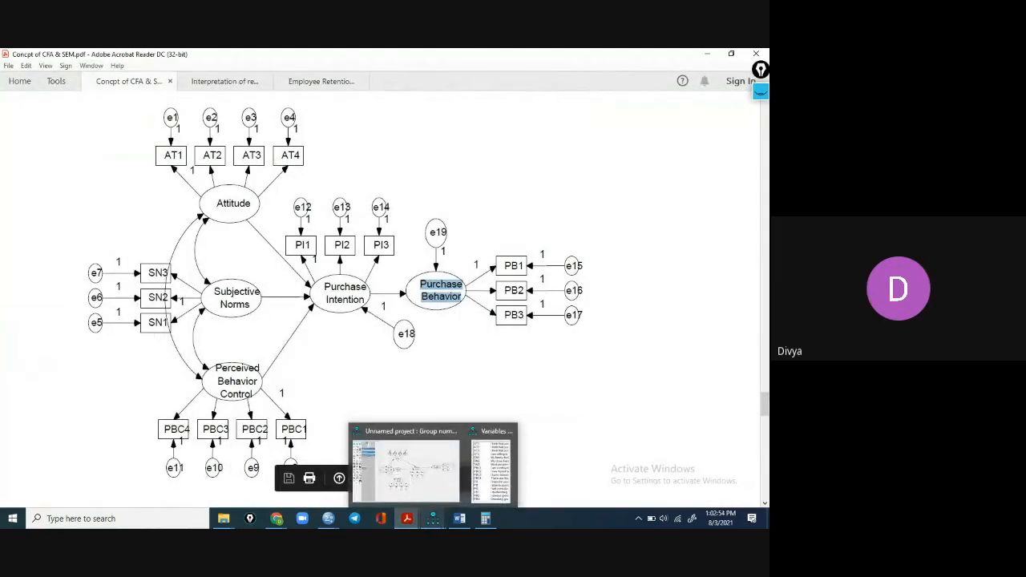
pyautogui.moveTo(278, 519)
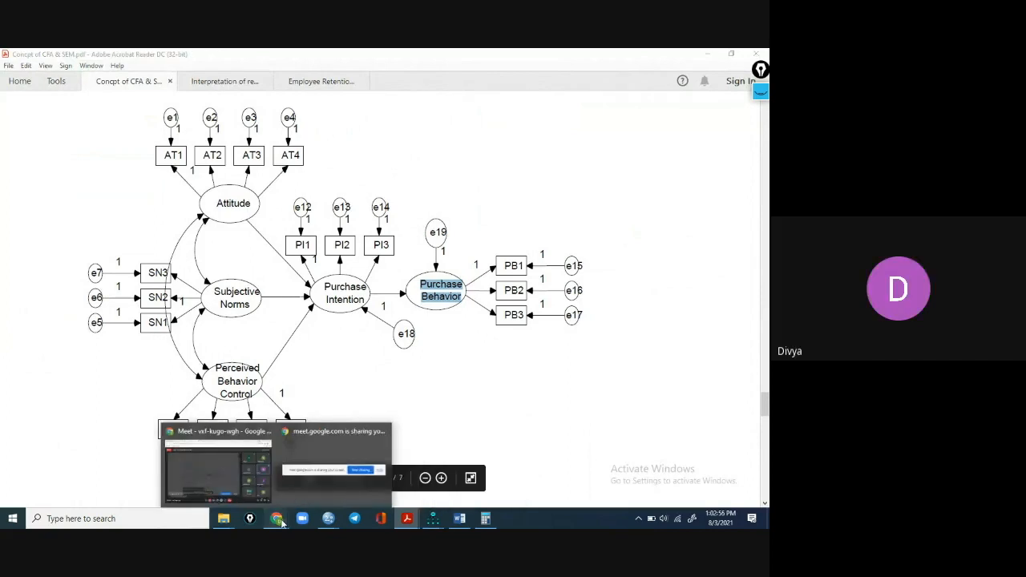
pyautogui.click(245, 494)
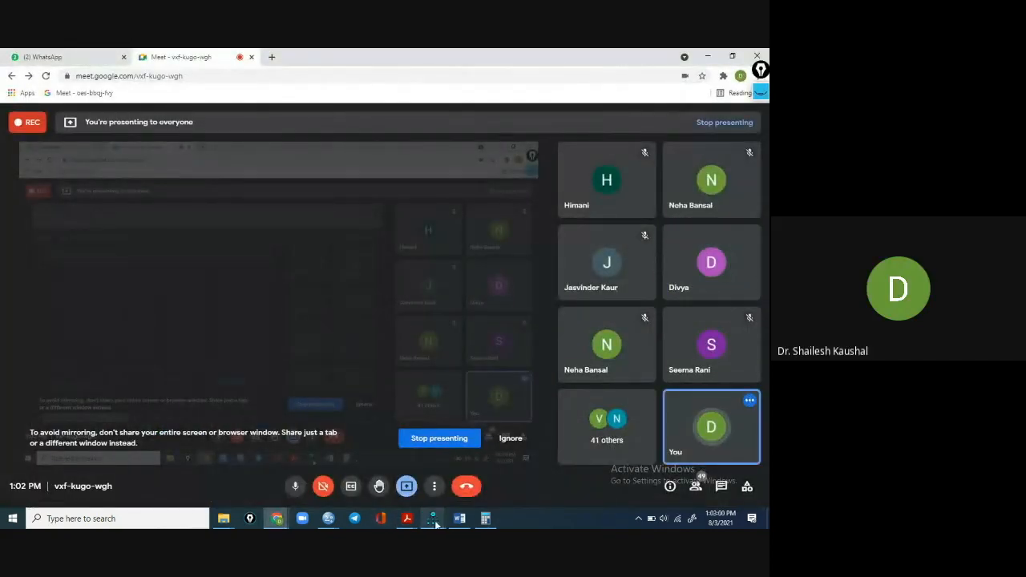
pyautogui.moveTo(433, 521)
pyautogui.click(441, 476)
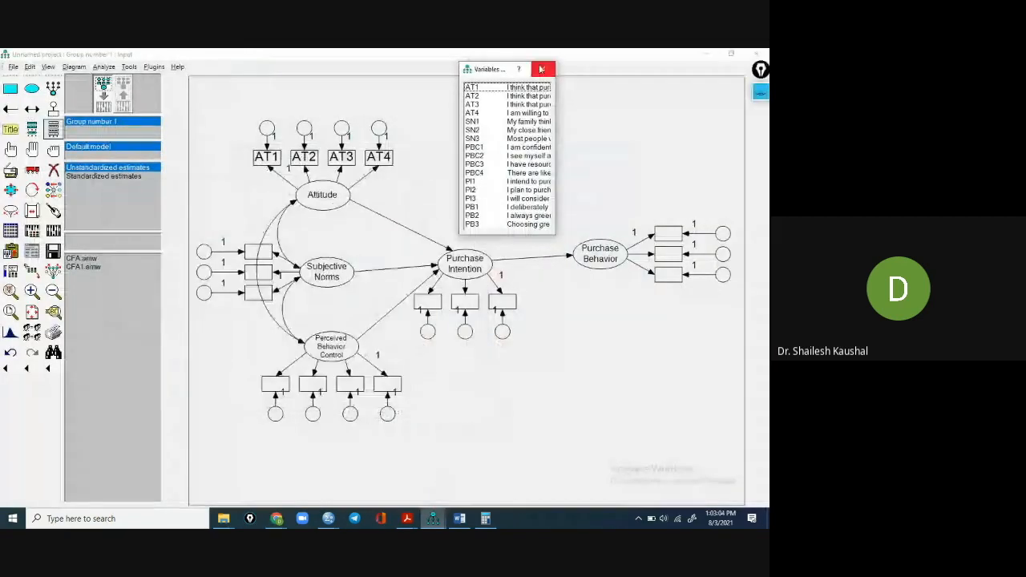
# - Close the list of dataset variables and bring the Amos path diagram back to the front
pyautogui.click(541, 70)
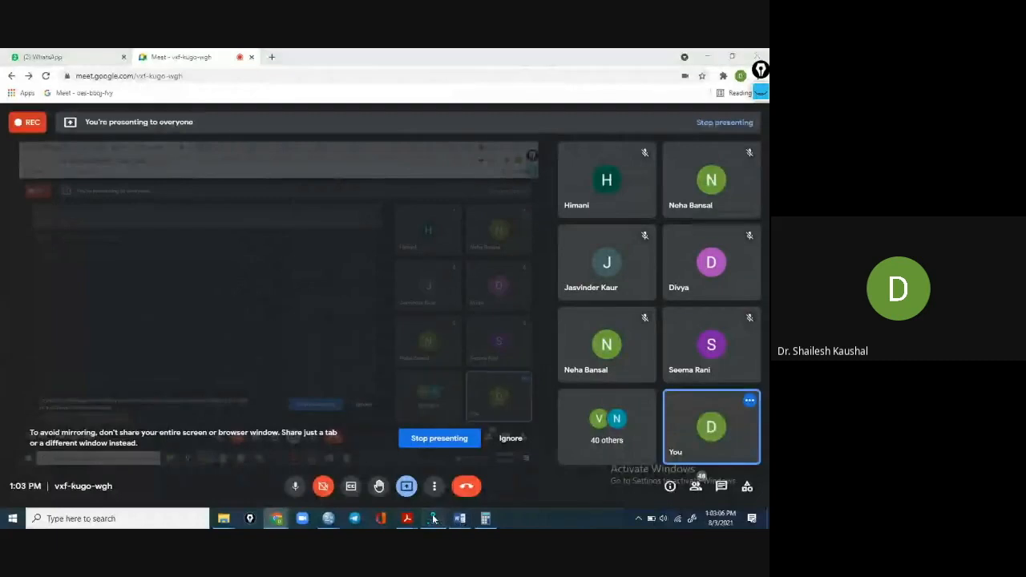
pyautogui.click(433, 518)
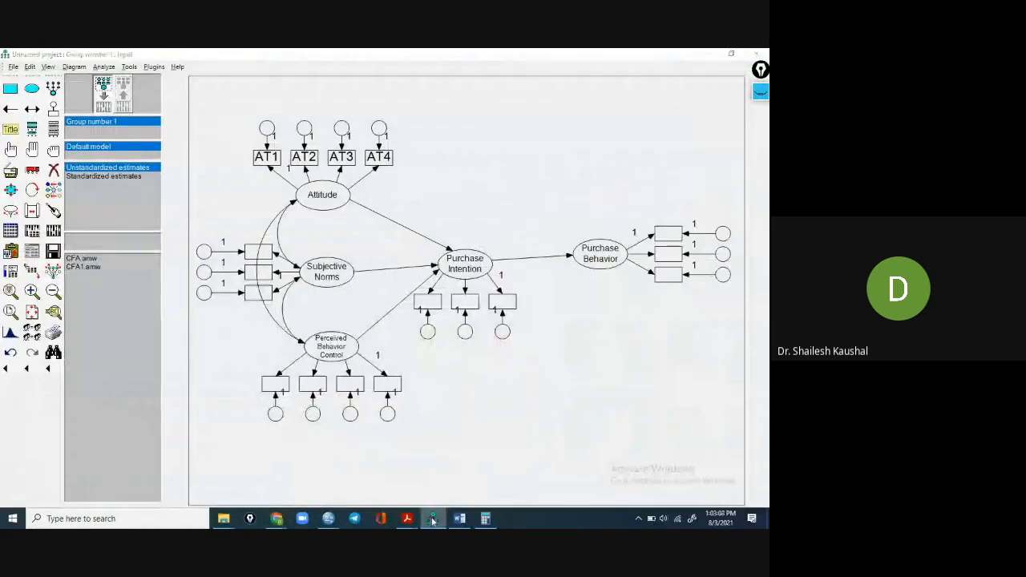
pyautogui.click(433, 521)
pyautogui.click(433, 521)
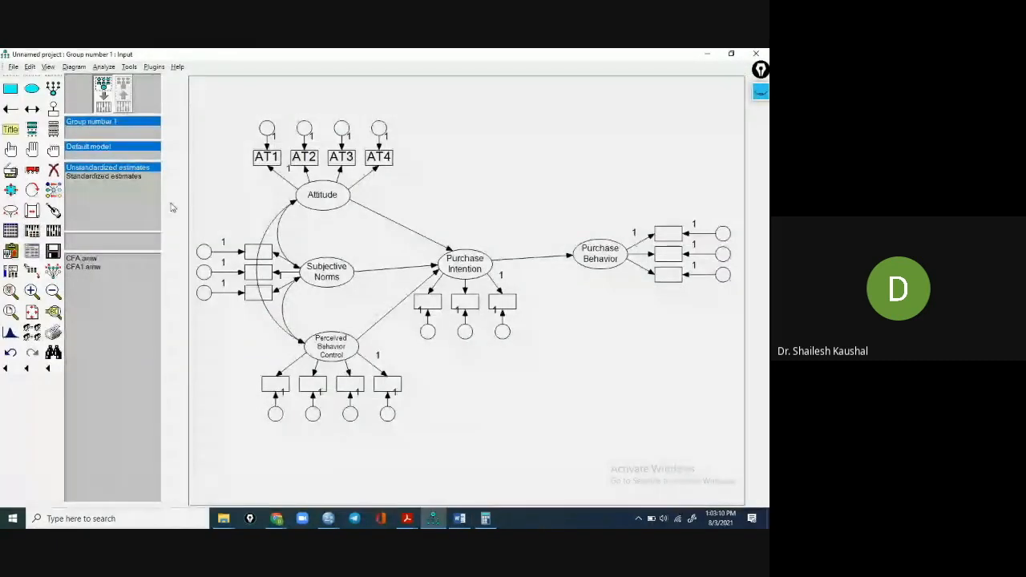
# - Undo the last four variable assignments on the Attitude indicators
pyautogui.click(10, 354)
pyautogui.click(11, 354)
pyautogui.click(11, 354)
pyautogui.click(10, 355)
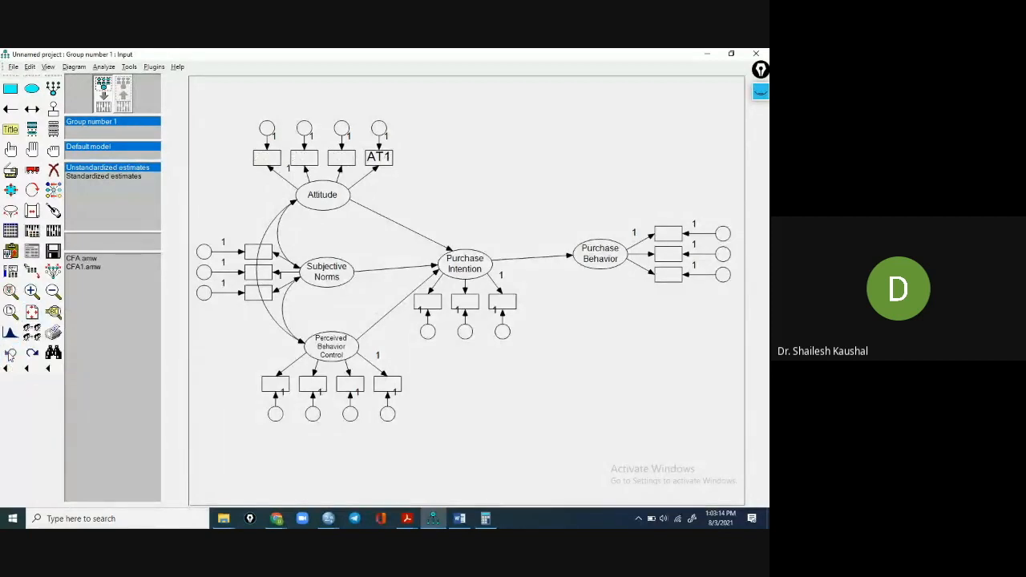
# - Clear the variable name AT1 from the rightmost Attitude indicator in its object properties
pyautogui.rightClick(380, 158)
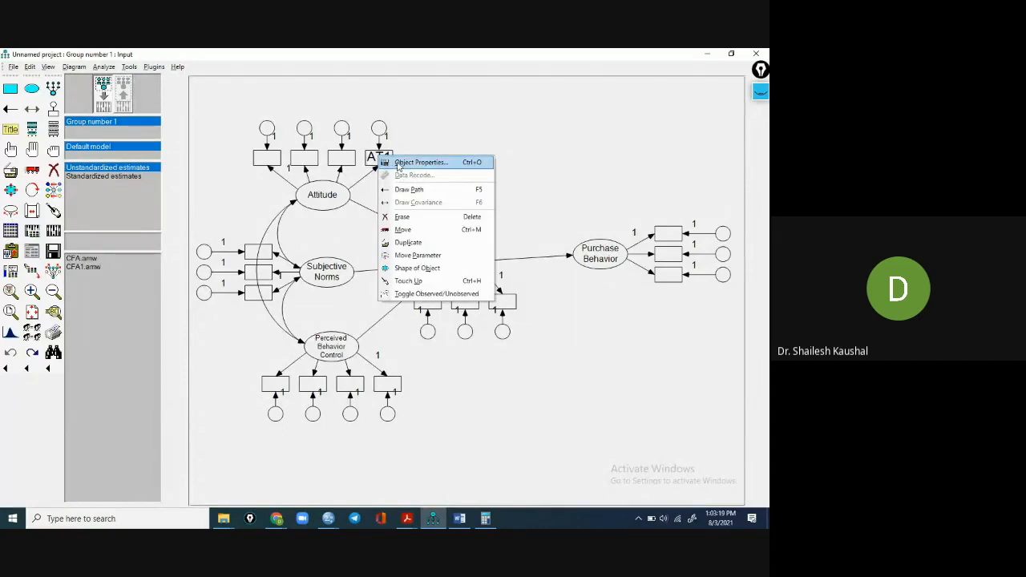
pyautogui.click(416, 161)
pyautogui.moveTo(132, 257); pyautogui.dragTo(119, 258)
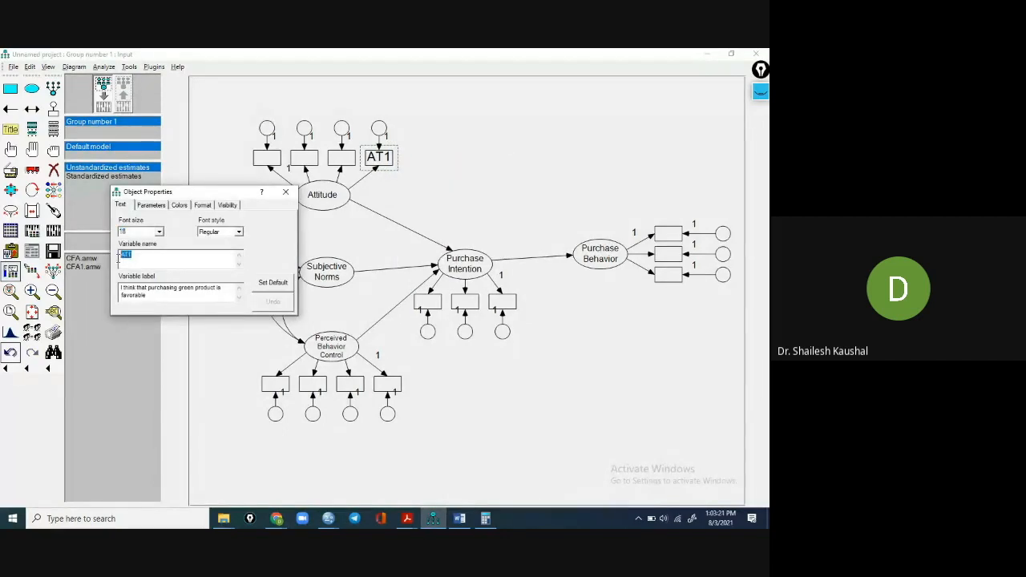
pyautogui.press('Delete')
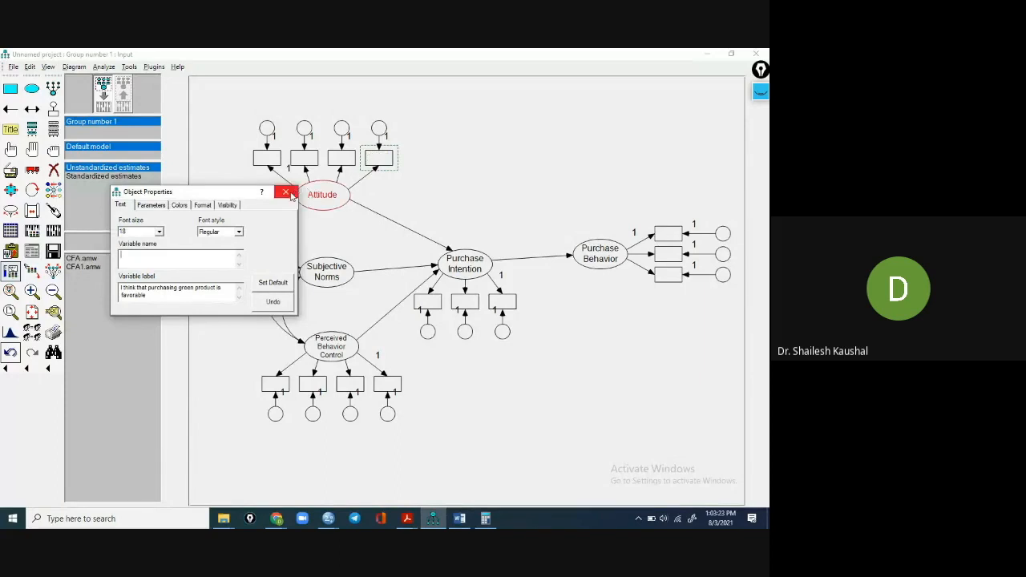
pyautogui.click(286, 193)
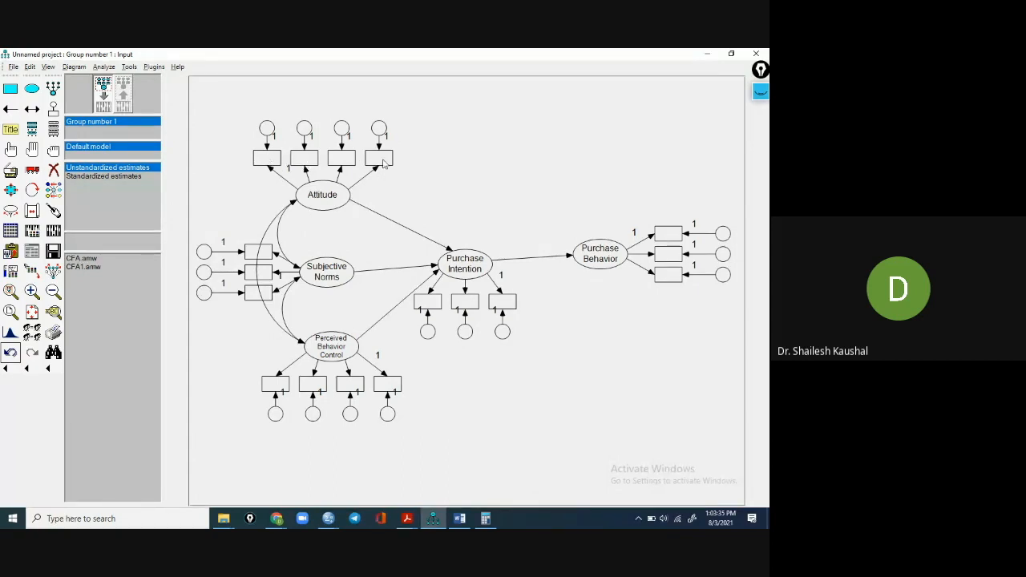
# - Switch to SPSS, examine the AT3 and SN1 columns in the TPB.sav dataset and return to Amos
pyautogui.click(335, 522)
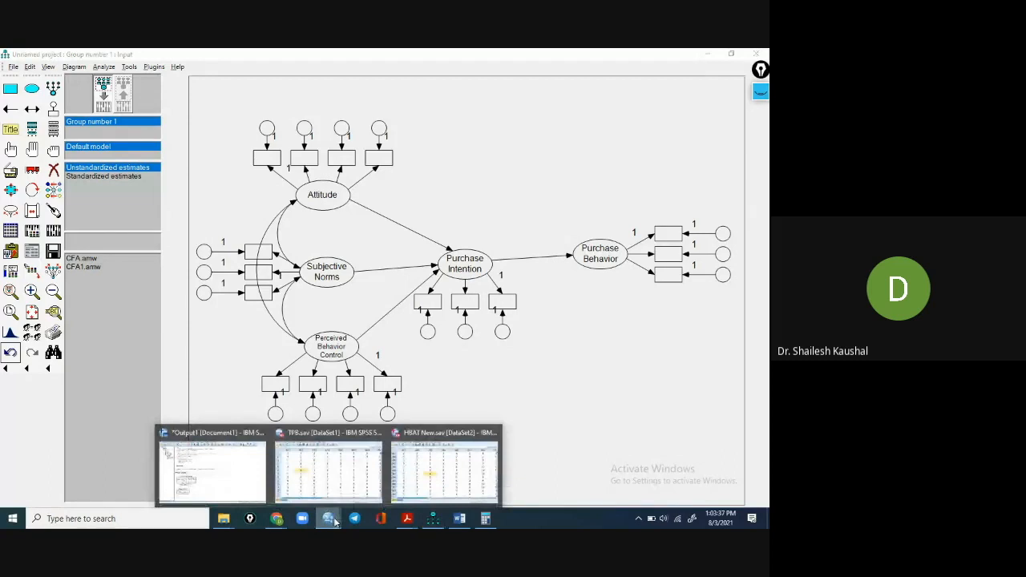
pyautogui.click(329, 469)
pyautogui.click(273, 123)
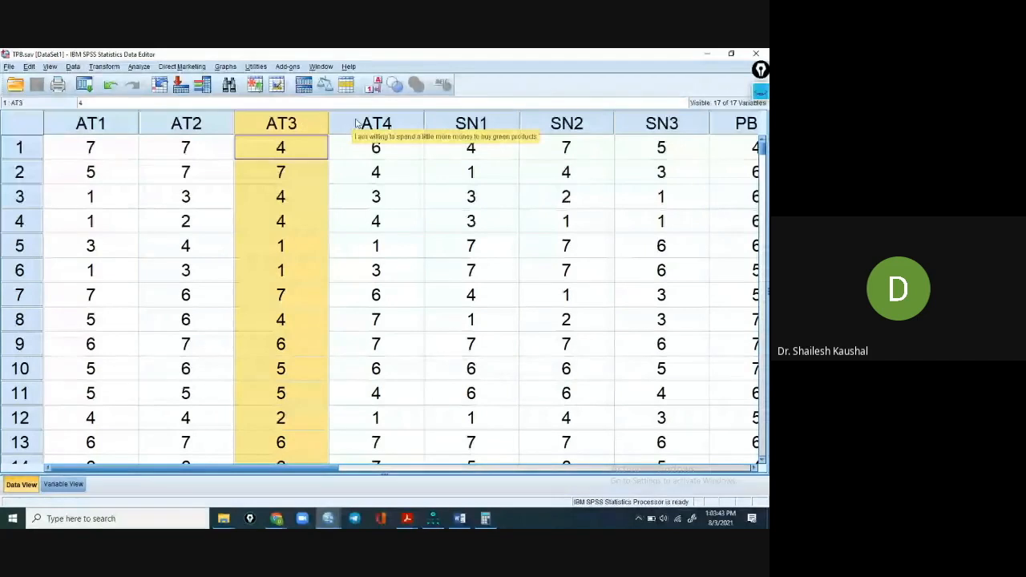
pyautogui.click(453, 128)
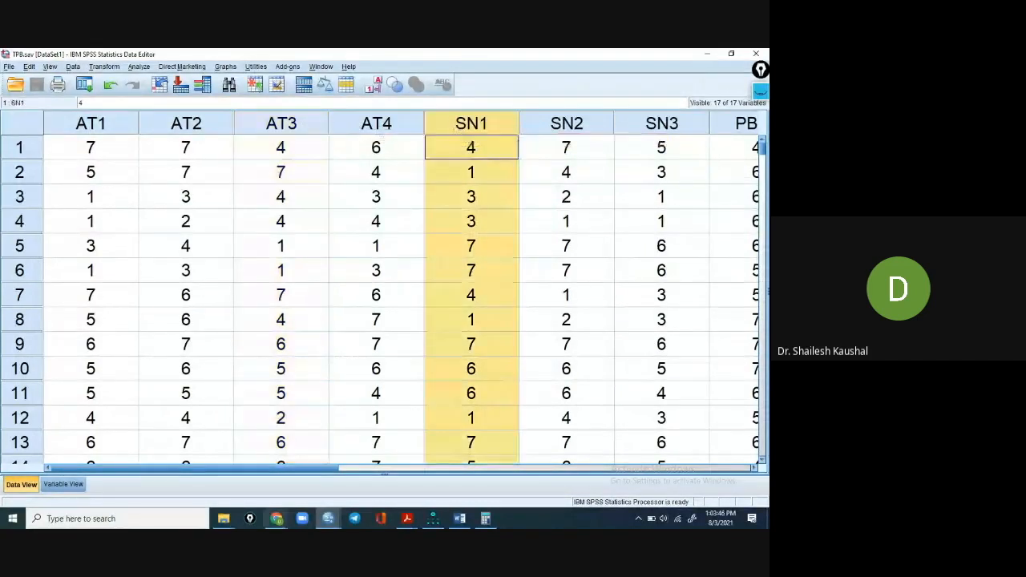
pyautogui.click(432, 519)
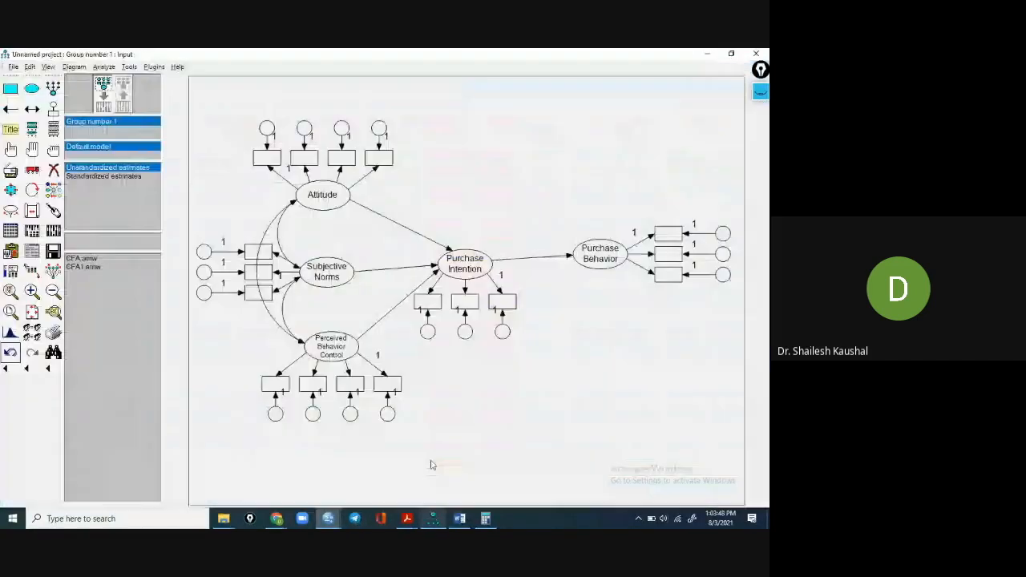
# - Reopen the list of dataset variables and turn the display of variable labels back on in the interface properties
pyautogui.click(53, 128)
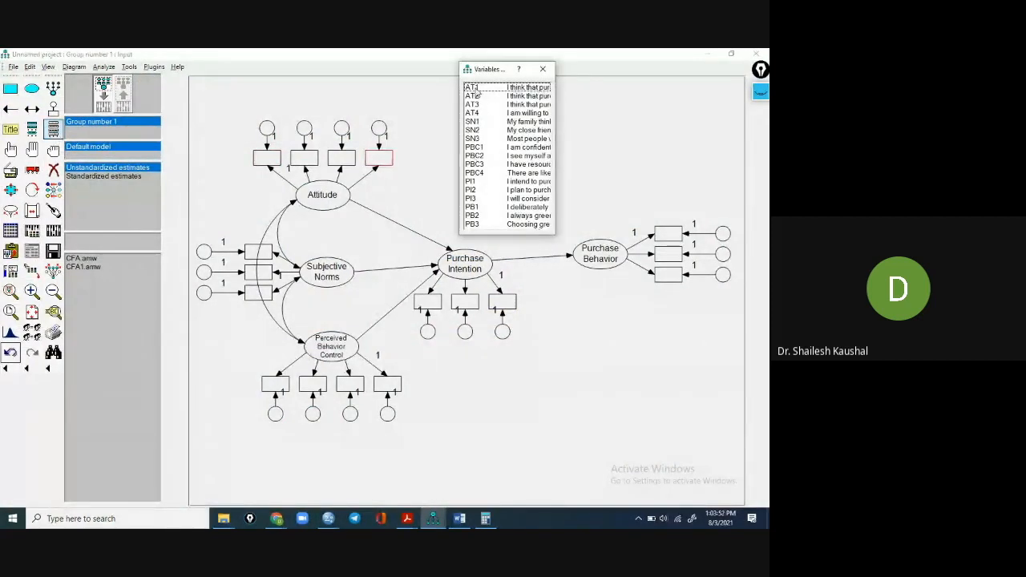
pyautogui.click(47, 66)
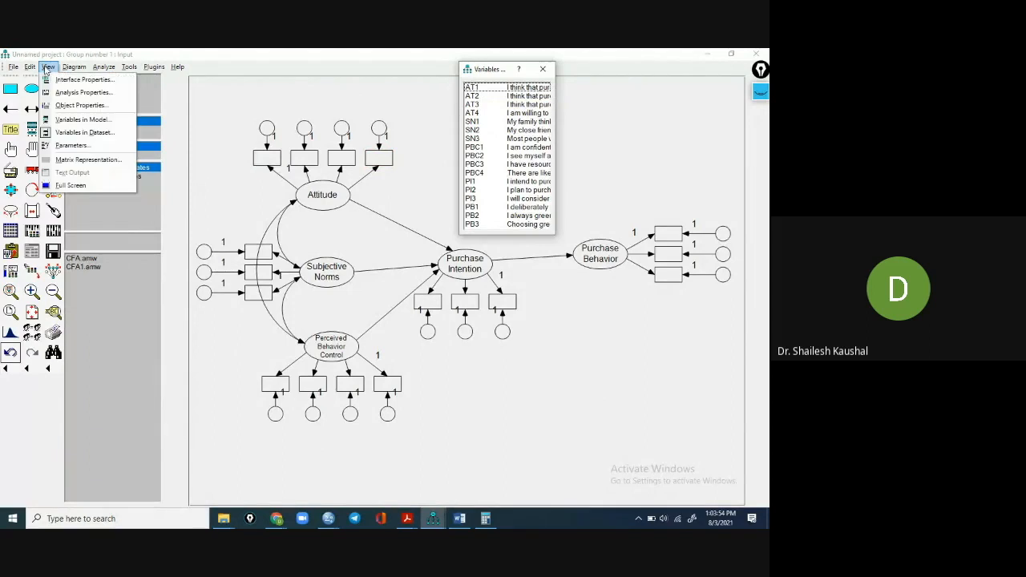
pyautogui.click(81, 79)
pyautogui.click(294, 268)
pyautogui.click(322, 388)
pyautogui.click(472, 157)
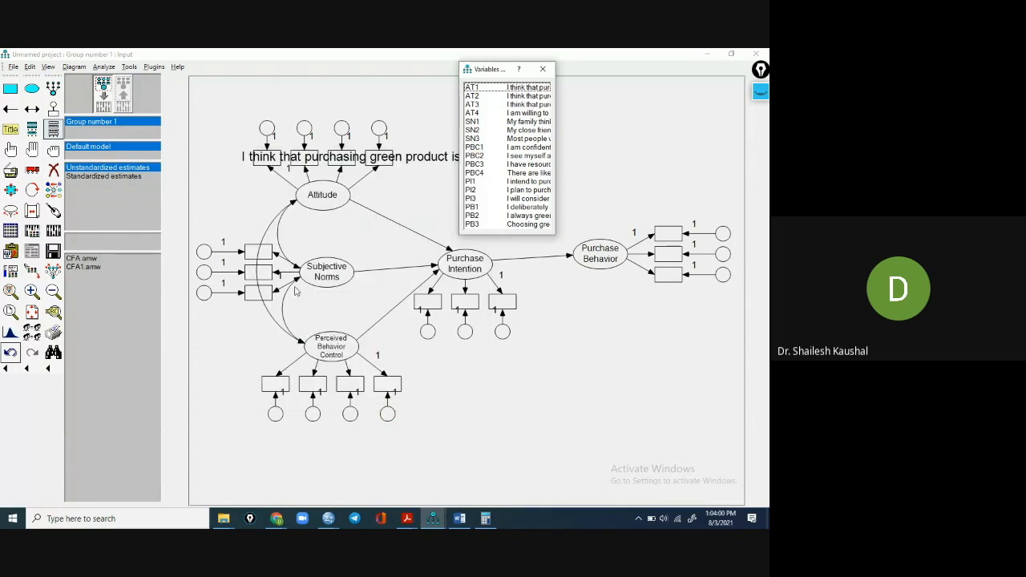
# - Try to undo the label text on the rightmost Attitude indicator and close the list of dataset variables
pyautogui.click(12, 353)
pyautogui.click(414, 162)
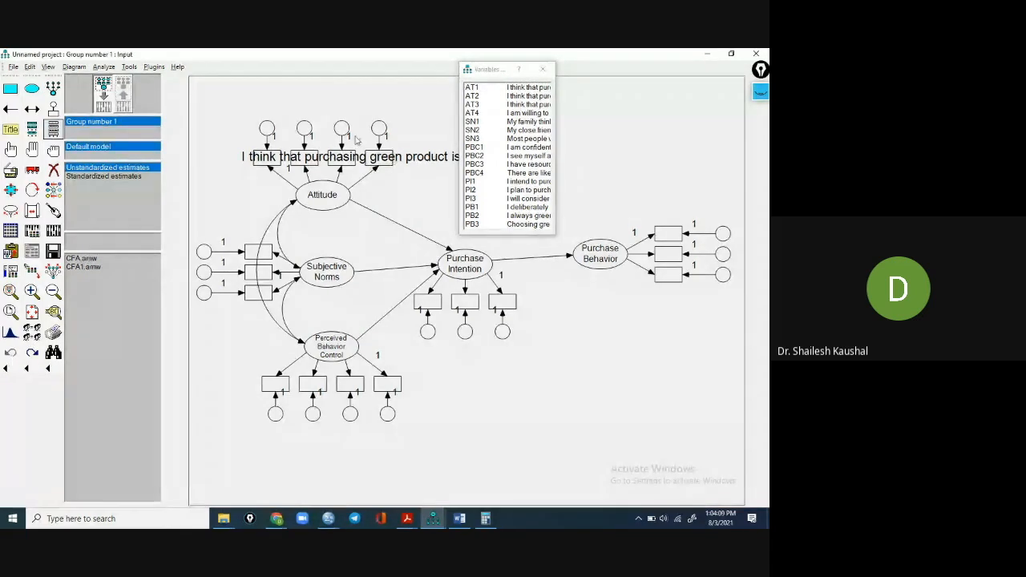
pyautogui.click(542, 69)
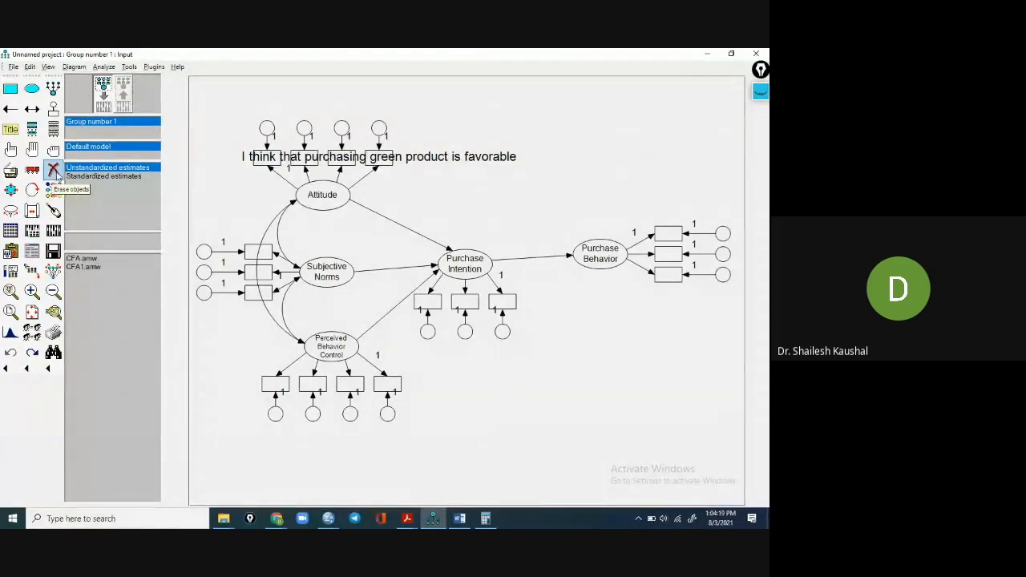
# - Erase the rightmost Attitude indicator and its error term, and add a new indicator to Attitude to replace it
pyautogui.click(53, 171)
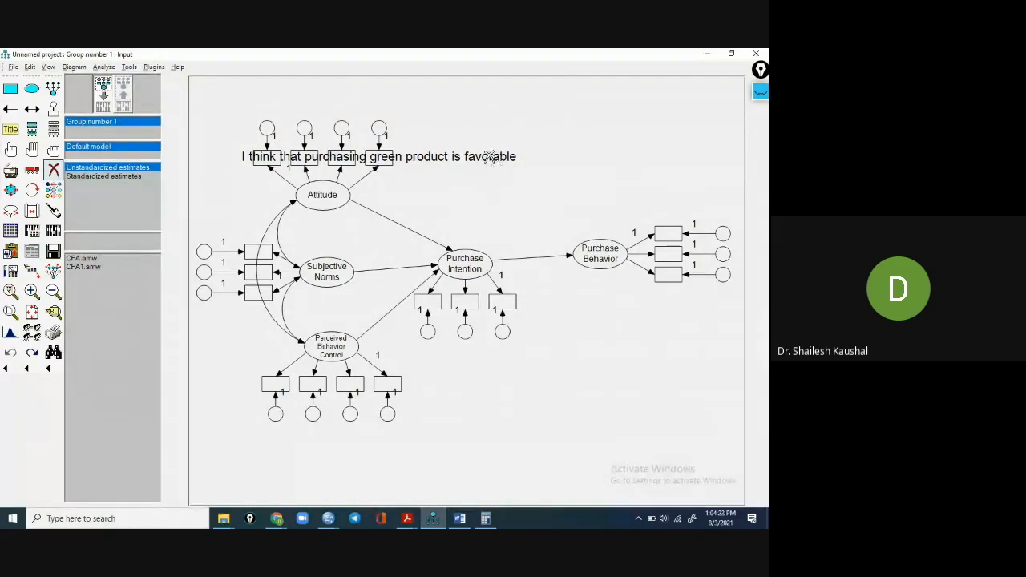
pyautogui.click(394, 158)
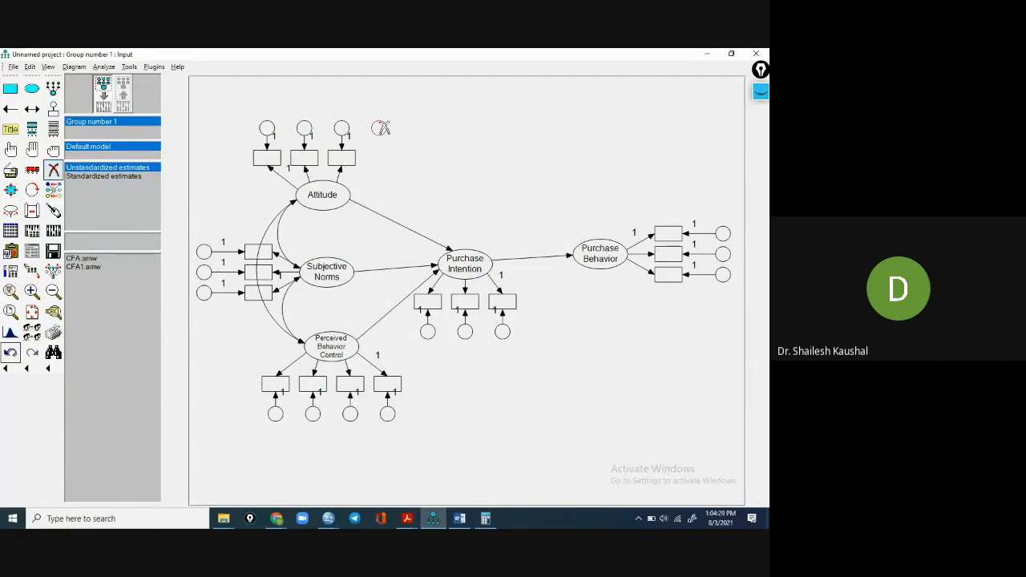
pyautogui.click(53, 89)
pyautogui.click(335, 188)
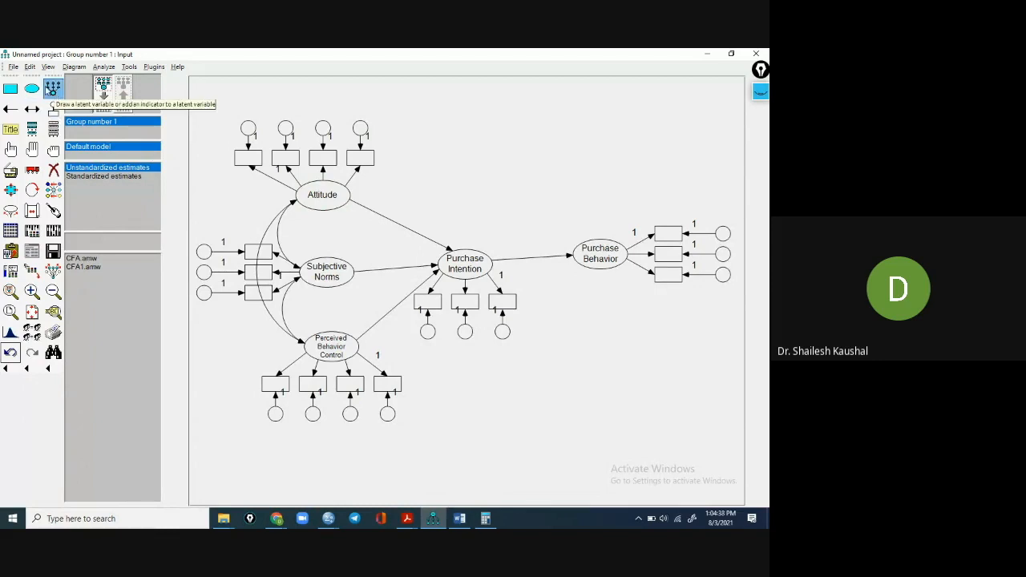
# - Reopen the list of dataset variables and try to assign AT1 to the leftmost and rightmost Attitude indicators
pyautogui.click(53, 129)
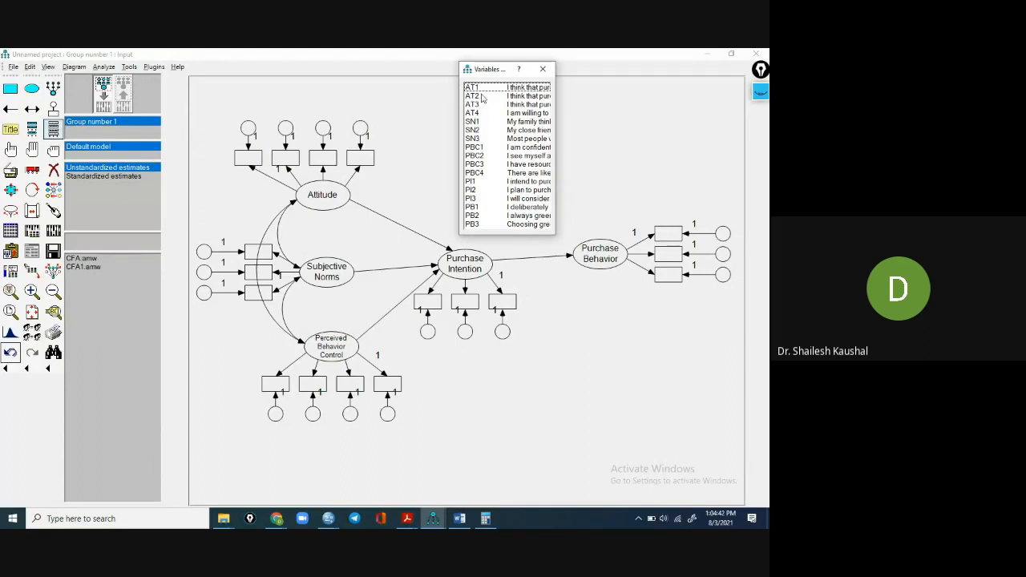
pyautogui.moveTo(481, 91); pyautogui.dragTo(250, 162)
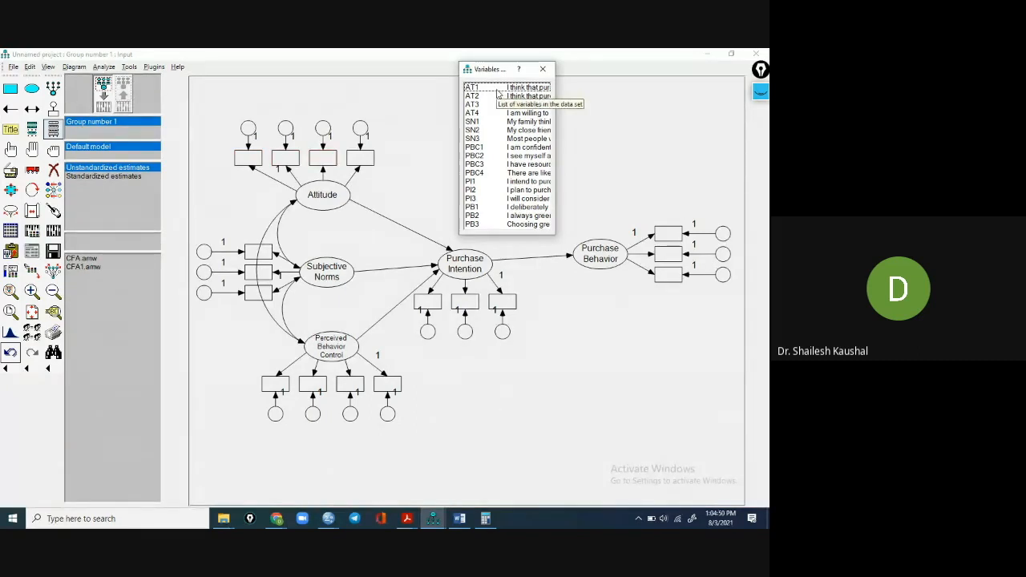
pyautogui.moveTo(496, 88); pyautogui.dragTo(362, 161)
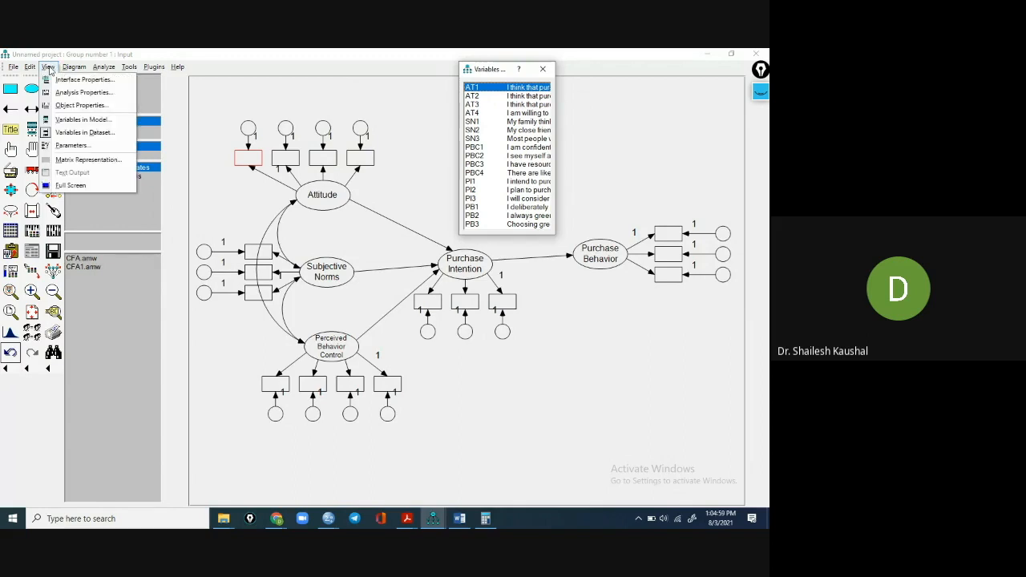
# - Turn off the display of variable labels in the interface properties, apply the change and close the dialog
pyautogui.click(118, 85)
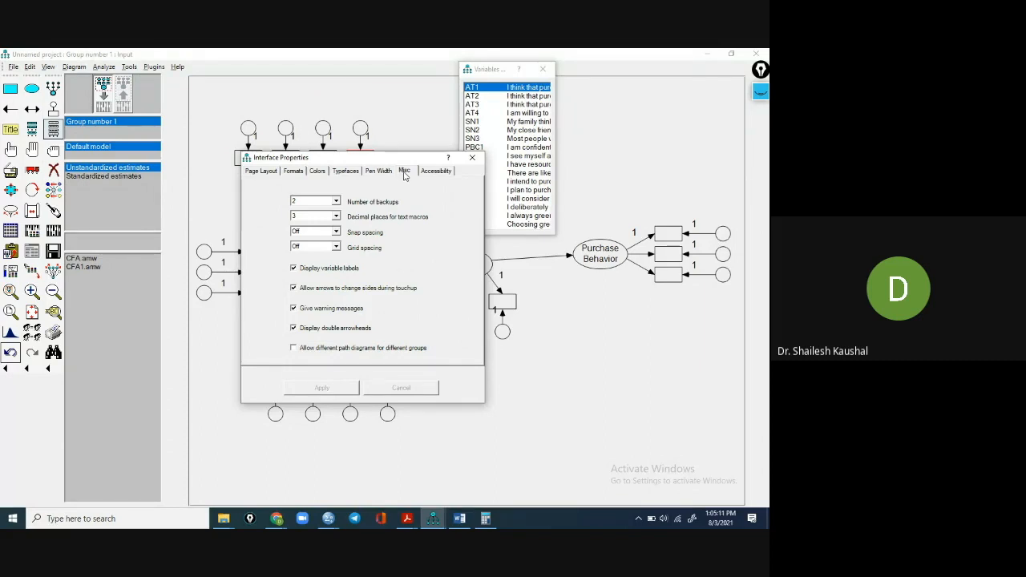
pyautogui.click(293, 269)
pyautogui.click(321, 388)
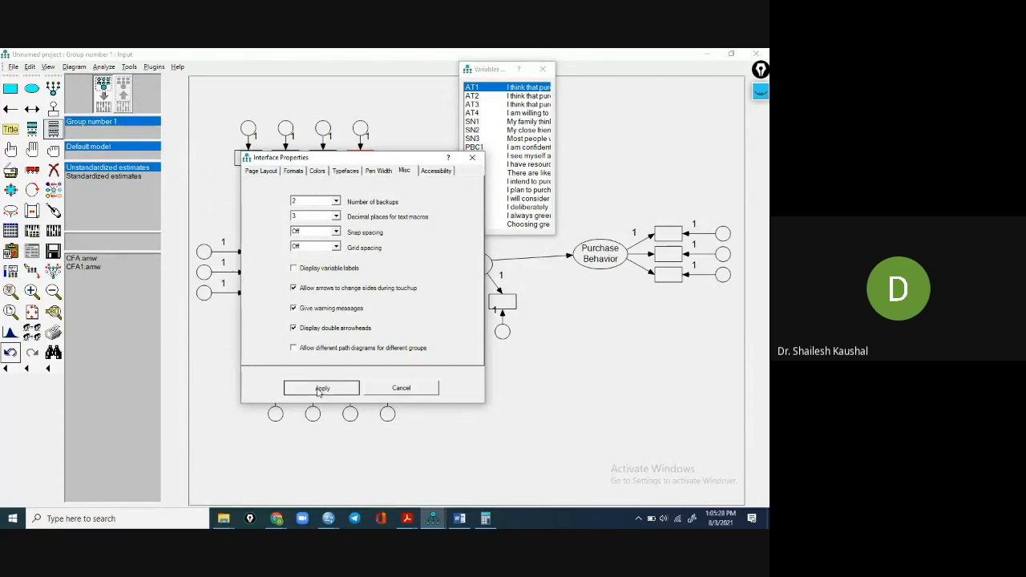
pyautogui.click(472, 158)
# - Assign the dataset variables AT1, AT2, AT3 and AT4 to the four Attitude indicators from left to right
pyautogui.click(407, 518)
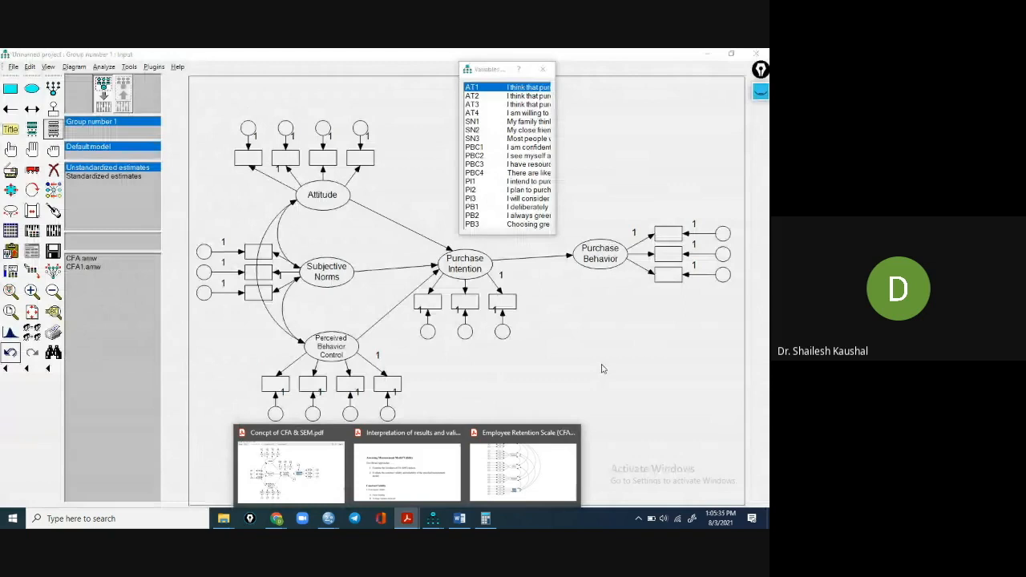
pyautogui.click(602, 369)
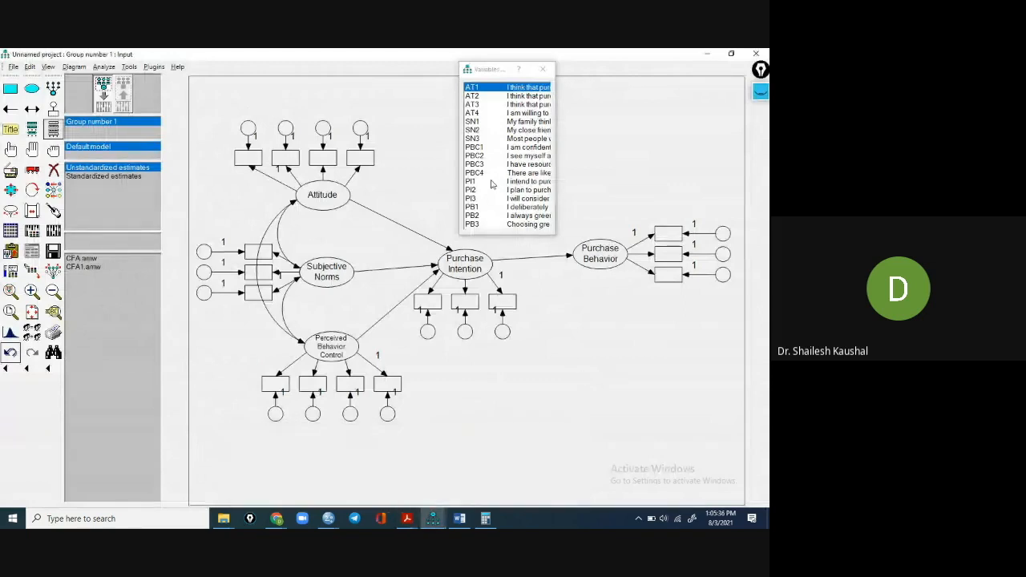
pyautogui.moveTo(475, 88); pyautogui.dragTo(248, 161)
pyautogui.moveTo(475, 97); pyautogui.dragTo(328, 161)
pyautogui.click(483, 107)
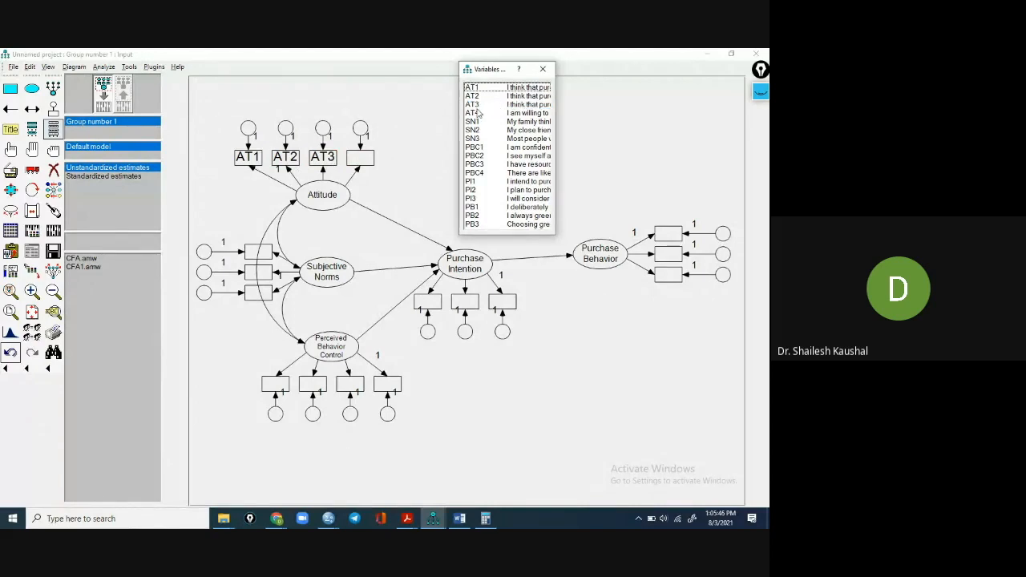
pyautogui.moveTo(475, 114); pyautogui.dragTo(368, 160)
# - Assign the dataset variables SN1, SN2 and SN3 to the Subjective Norms indicators from bottom to top
pyautogui.moveTo(487, 73); pyautogui.dragTo(469, 109)
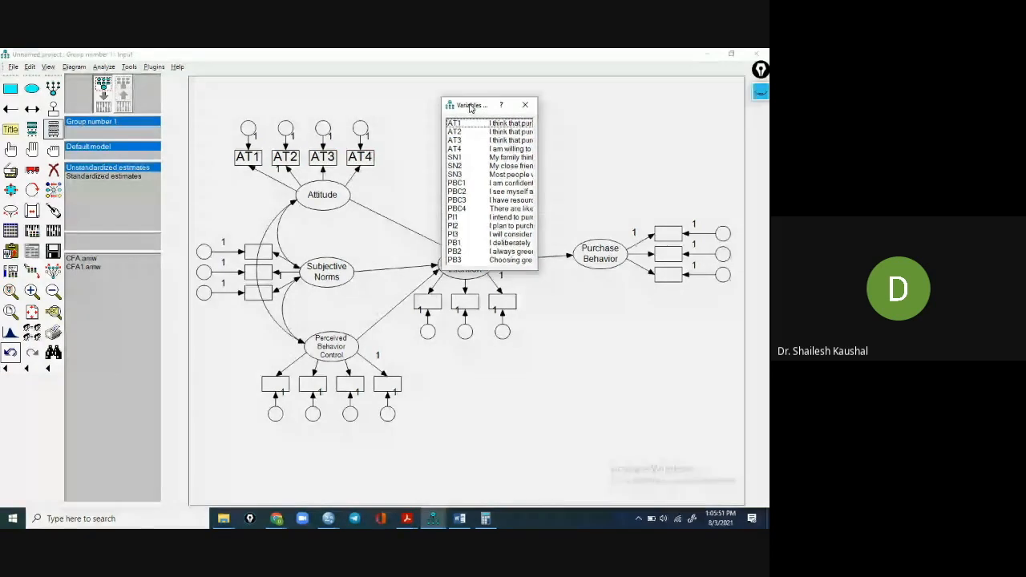
pyautogui.moveTo(407, 518)
pyautogui.moveTo(298, 489)
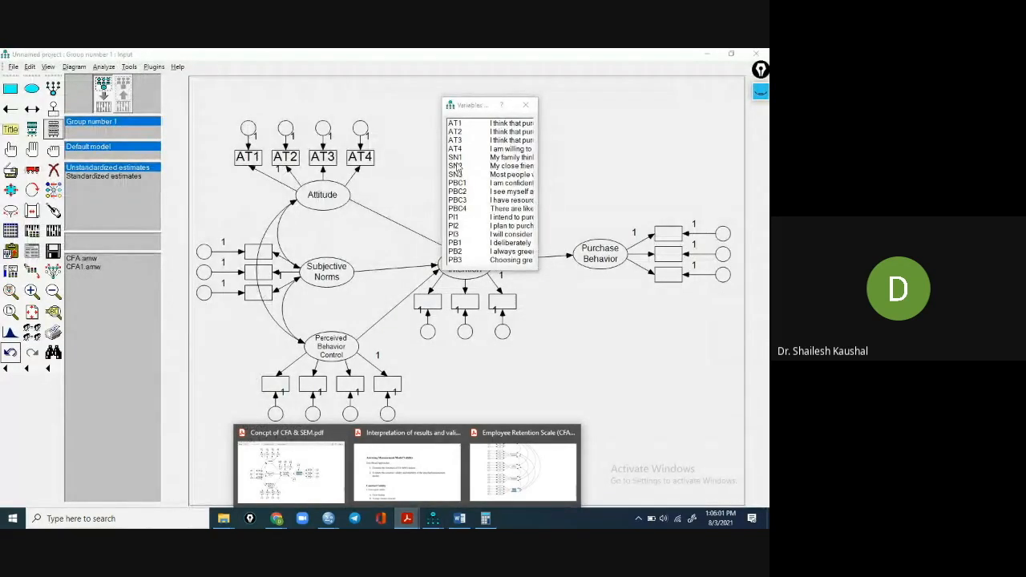
pyautogui.click(450, 159)
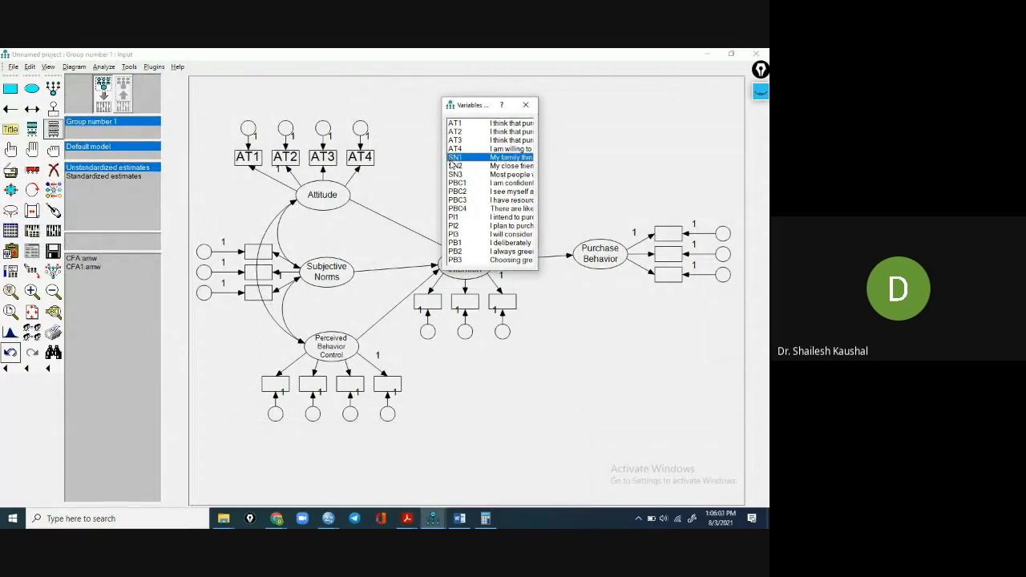
pyautogui.moveTo(454, 161); pyautogui.dragTo(262, 301)
pyautogui.moveTo(460, 168); pyautogui.dragTo(265, 273)
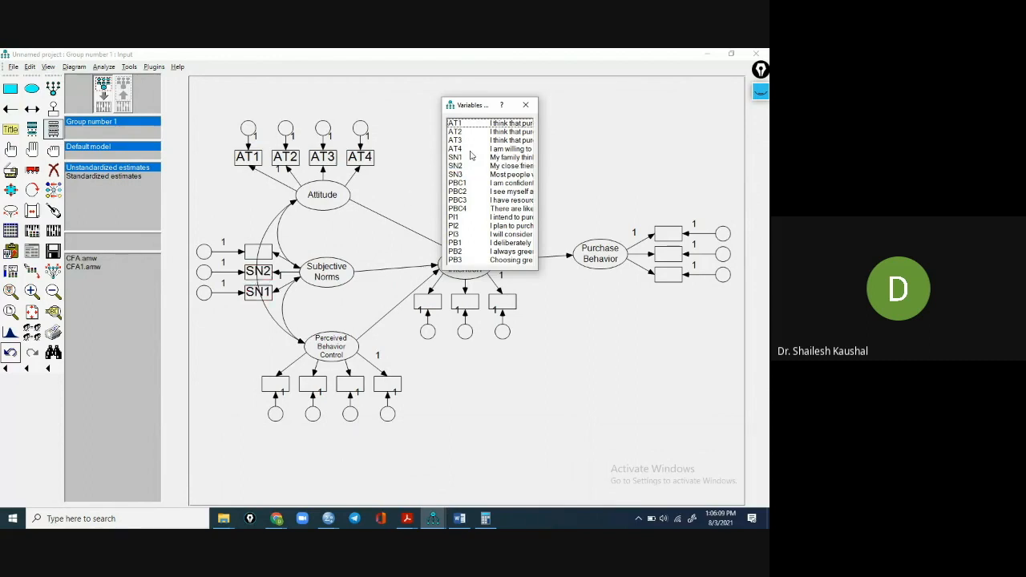
pyautogui.moveTo(455, 174); pyautogui.dragTo(271, 256)
# - Assign PBC1 to PBC4 to the Perceived Behavior Control indicators from right to left and close the variable list
pyautogui.moveTo(490, 105); pyautogui.dragTo(531, 242)
pyautogui.moveTo(492, 320); pyautogui.dragTo(391, 389)
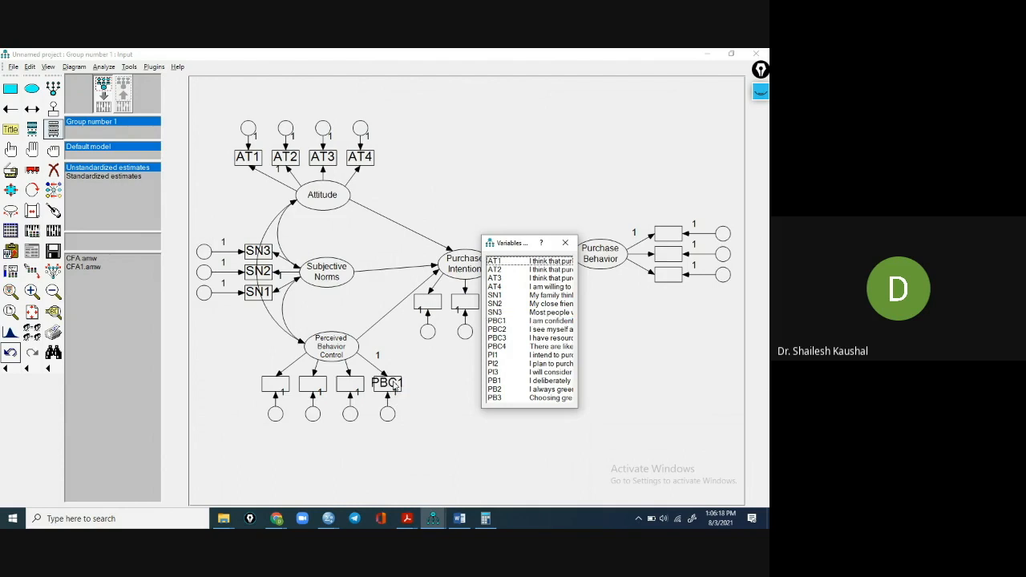
pyautogui.moveTo(508, 330); pyautogui.dragTo(352, 389)
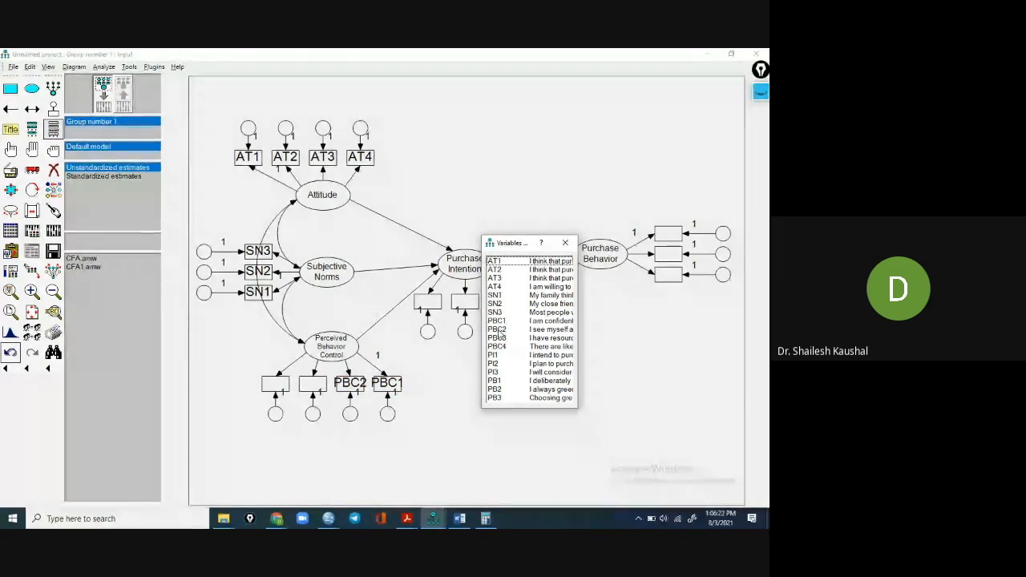
pyautogui.moveTo(497, 339); pyautogui.dragTo(314, 391)
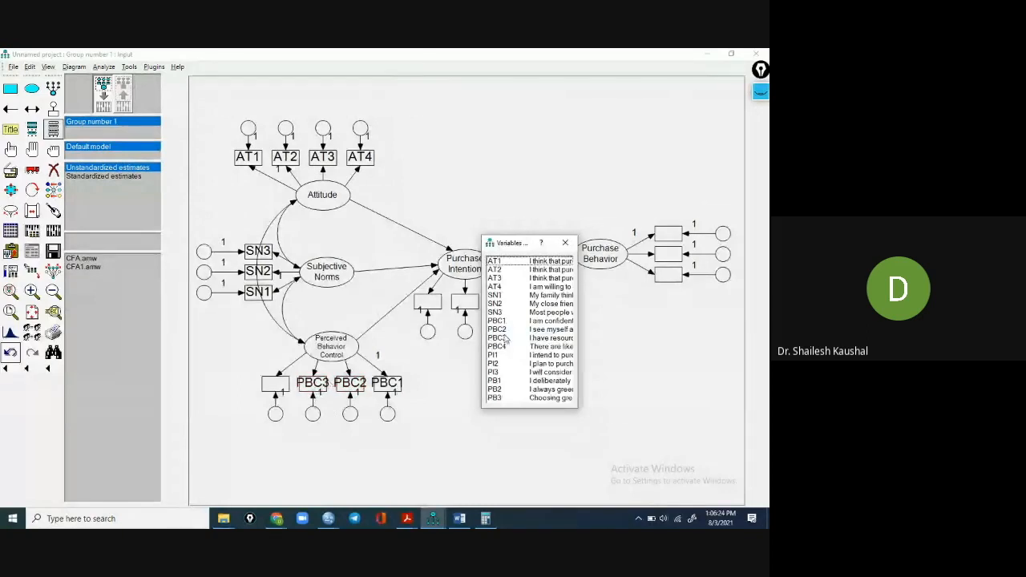
pyautogui.moveTo(497, 350); pyautogui.dragTo(287, 391)
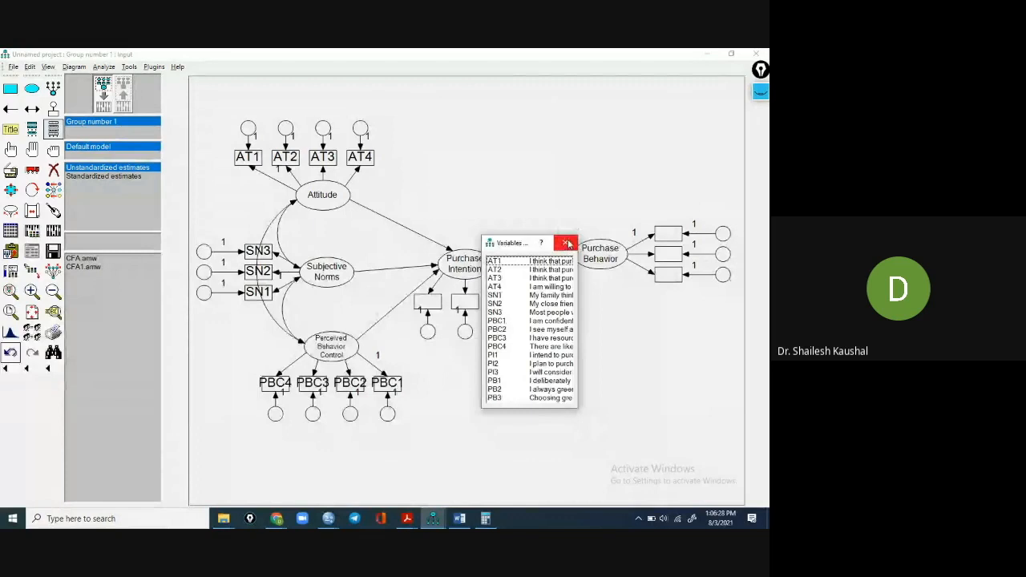
pyautogui.click(568, 244)
pyautogui.click(432, 523)
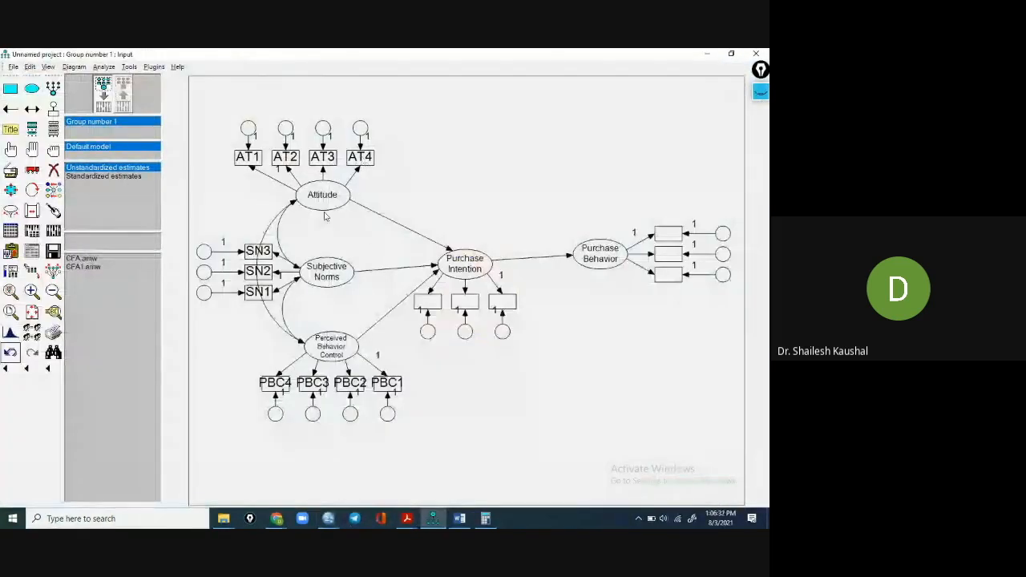
# - Set the font size of the AT4 and AT3 indicators to 12 in their object properties
pyautogui.rightClick(365, 160)
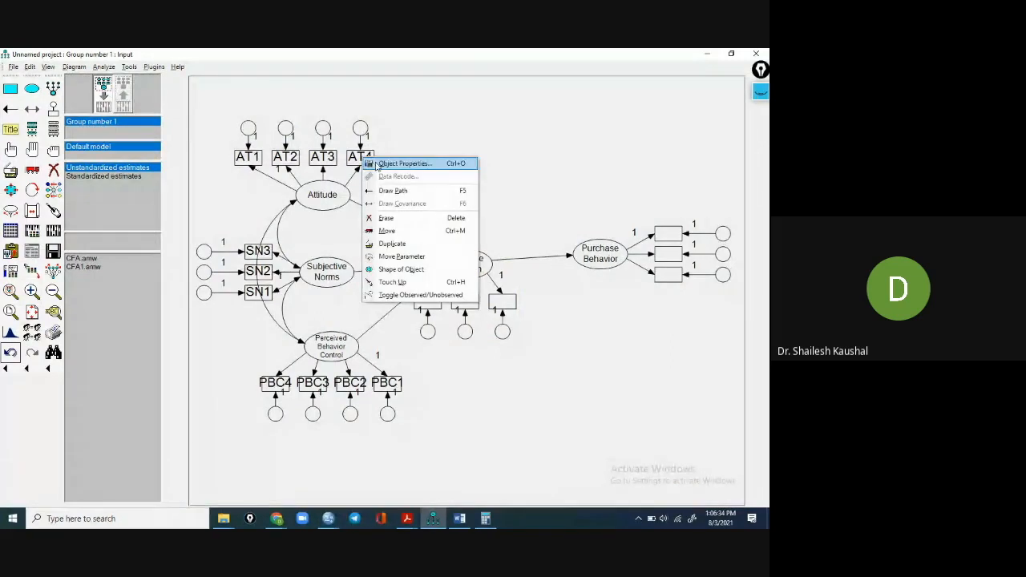
pyautogui.click(377, 164)
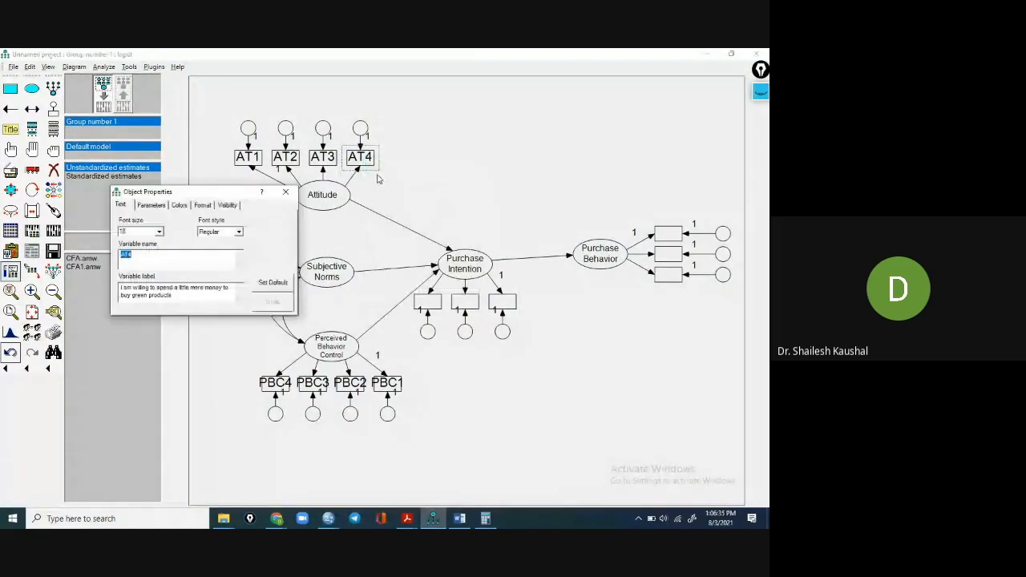
pyautogui.click(159, 232)
pyautogui.scroll(4, 163, 250)
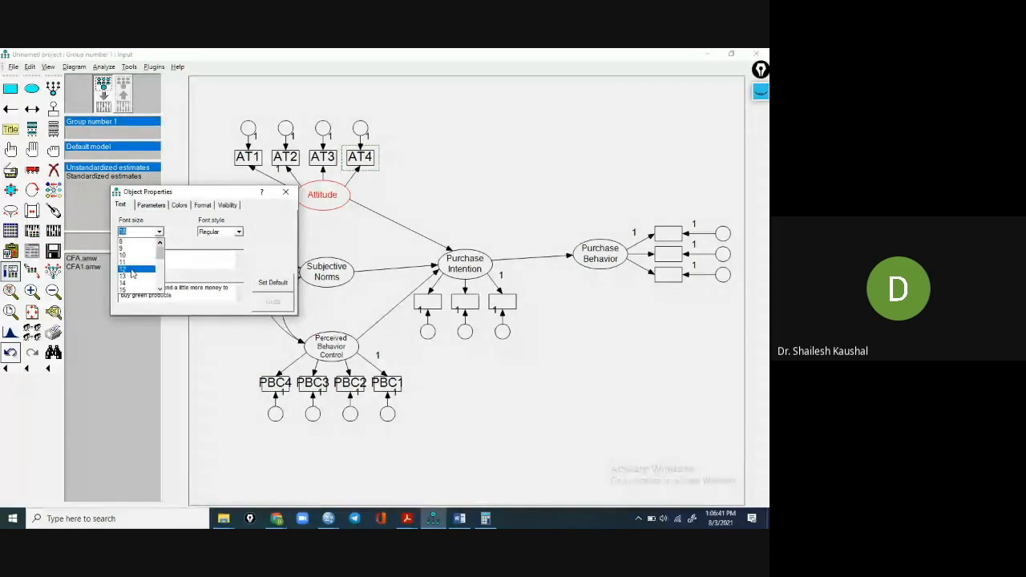
pyautogui.click(140, 258)
pyautogui.click(322, 156)
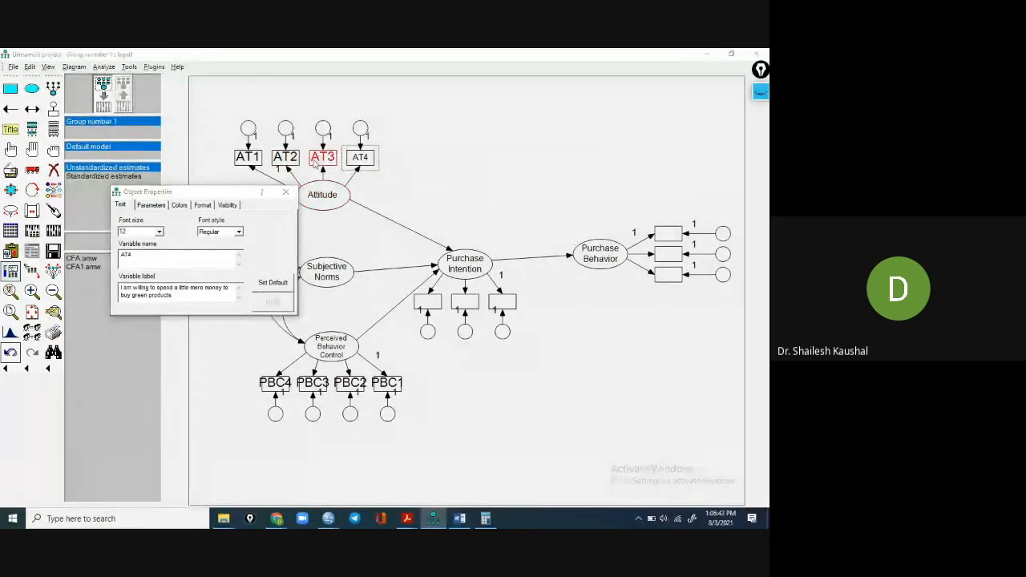
pyautogui.click(161, 234)
pyautogui.scroll(3, 161, 244)
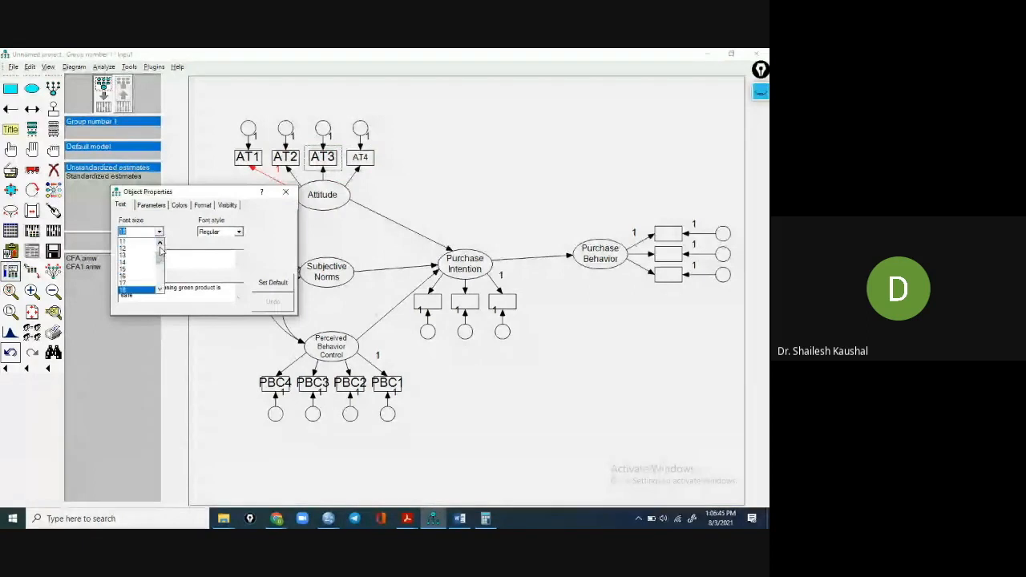
pyautogui.click(134, 253)
# - Set the font size of the AT2 and AT1 indicators to 12
pyautogui.click(285, 157)
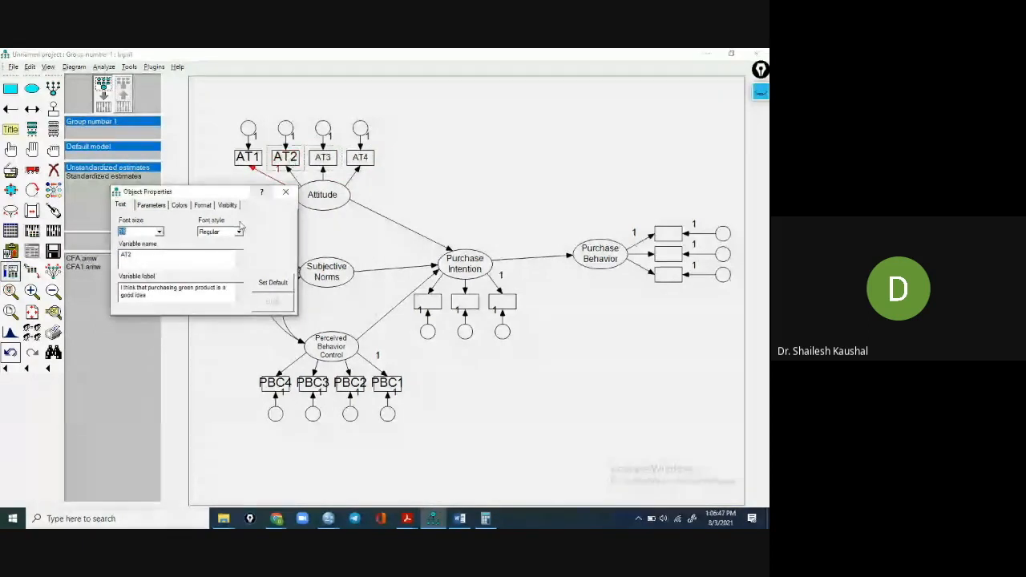
pyautogui.click(159, 232)
pyautogui.scroll(3, 149, 252)
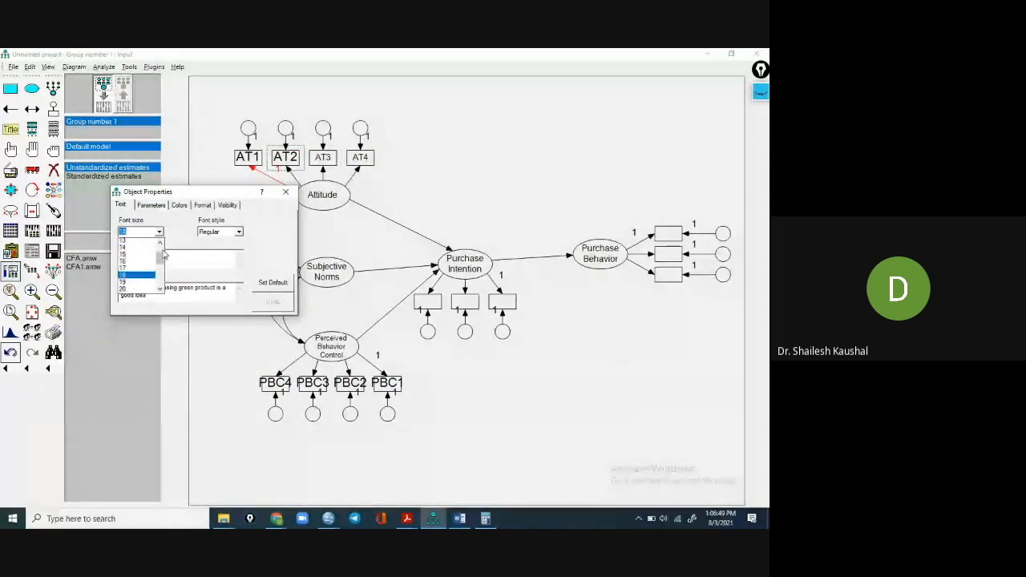
pyautogui.click(136, 255)
pyautogui.click(247, 157)
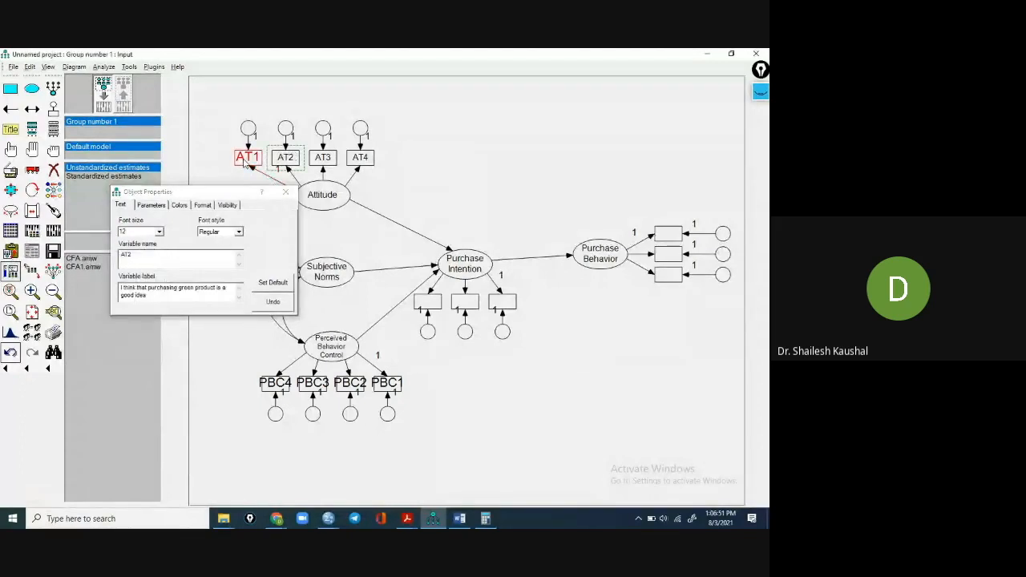
pyautogui.click(160, 232)
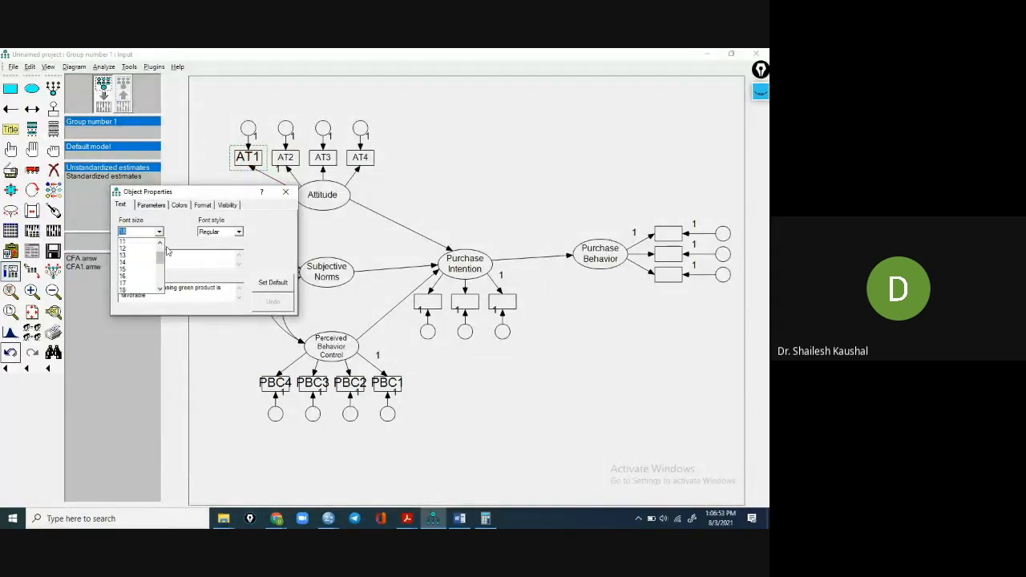
pyautogui.click(142, 253)
pyautogui.click(160, 232)
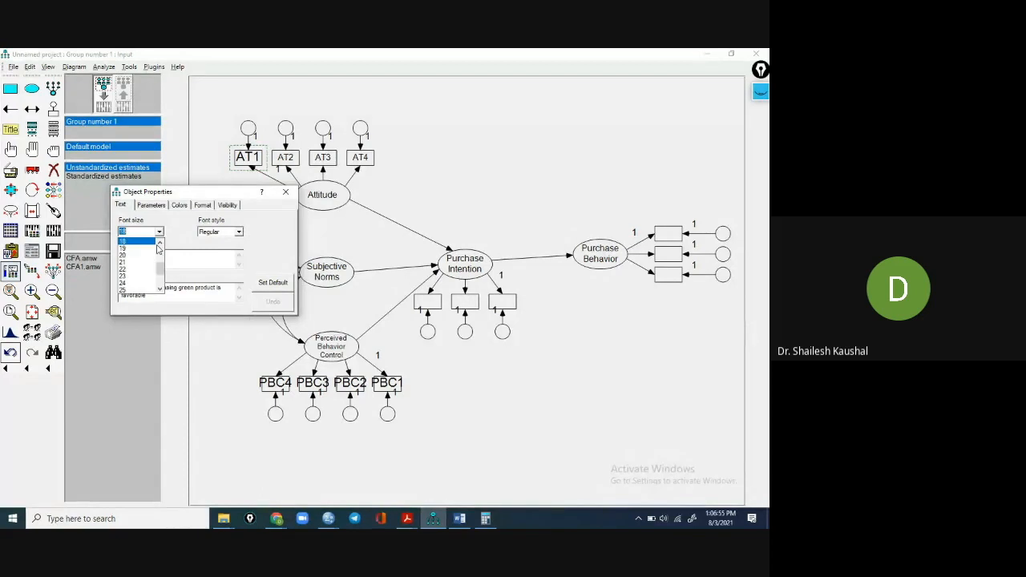
pyautogui.click(150, 245)
# - Move the properties window off the Subjective Norms indicators and set the font size of SN3 to 12
pyautogui.moveTo(223, 189); pyautogui.dragTo(472, 132)
pyautogui.click(262, 257)
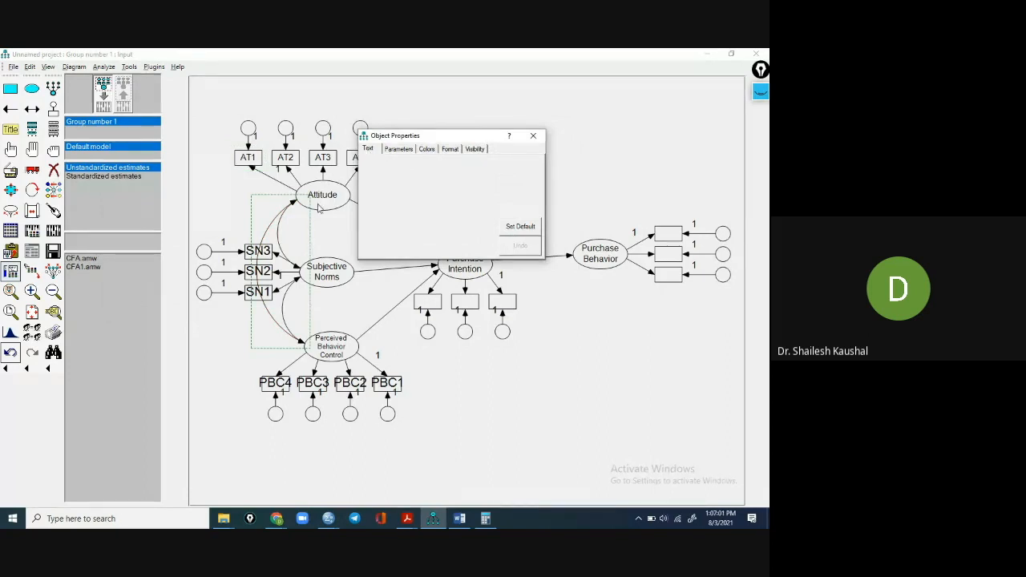
pyautogui.click(258, 250)
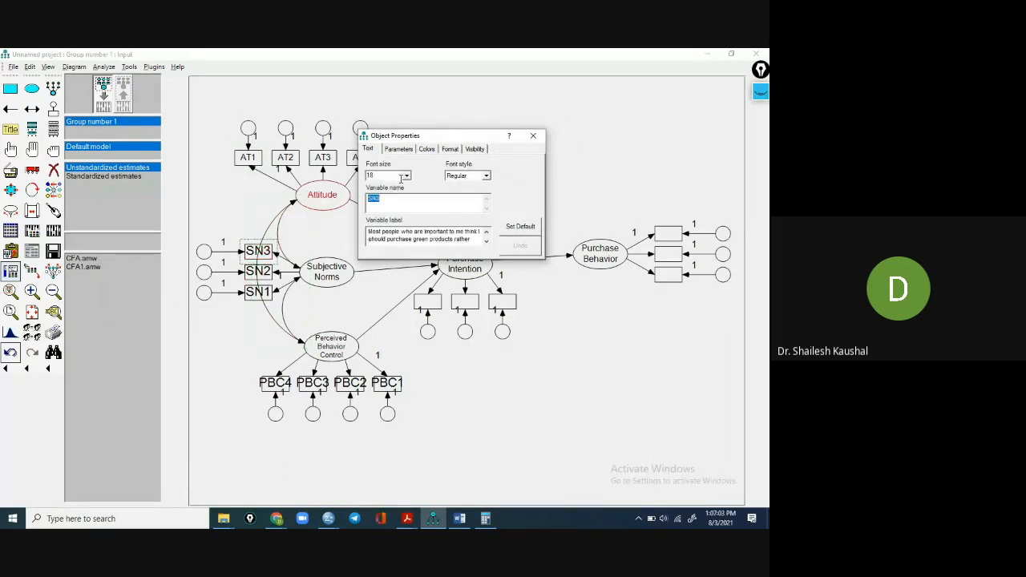
pyautogui.click(406, 176)
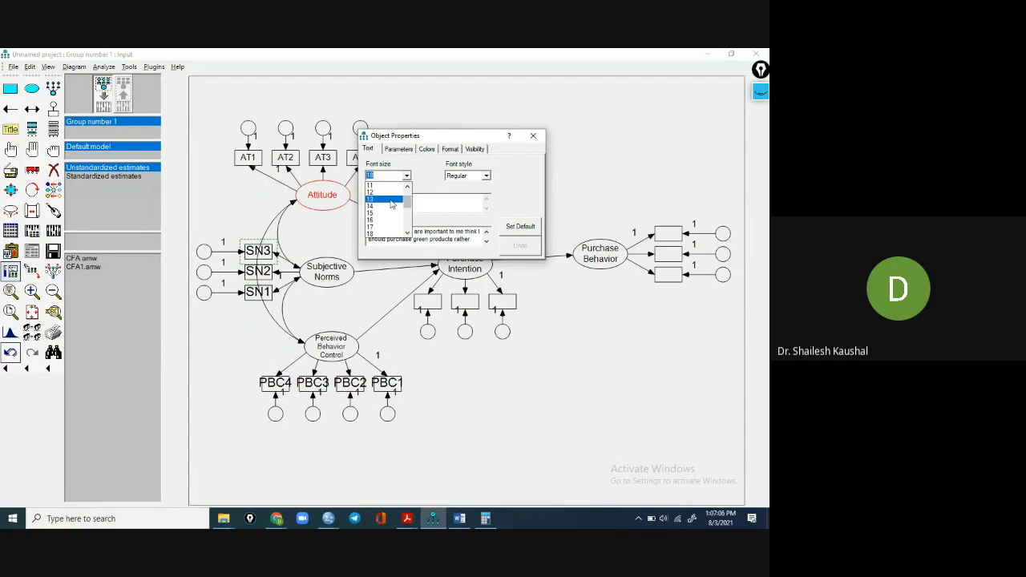
pyautogui.click(380, 193)
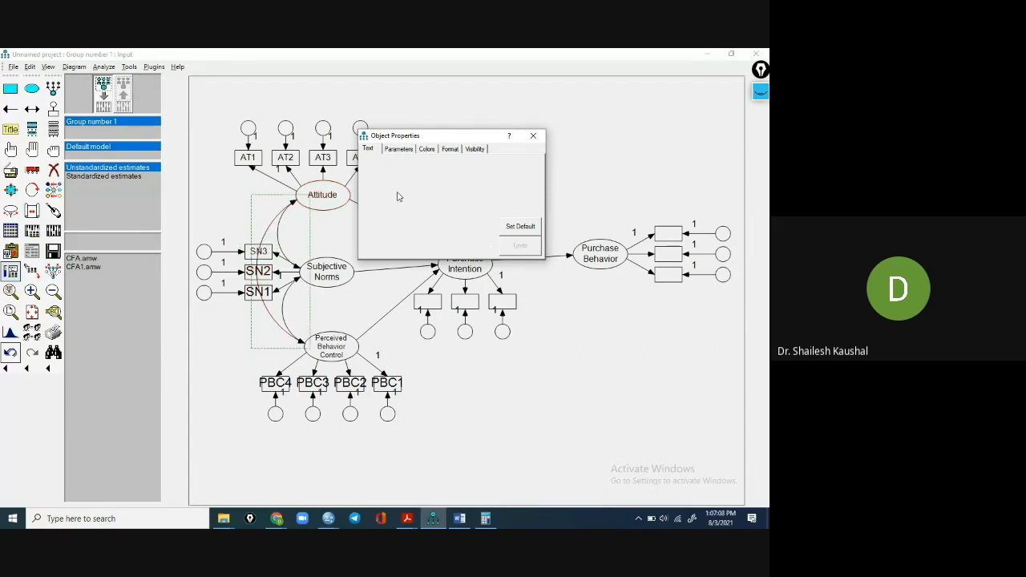
# - Set the font size of the SN2 and SN1 indicators to 12
pyautogui.click(256, 274)
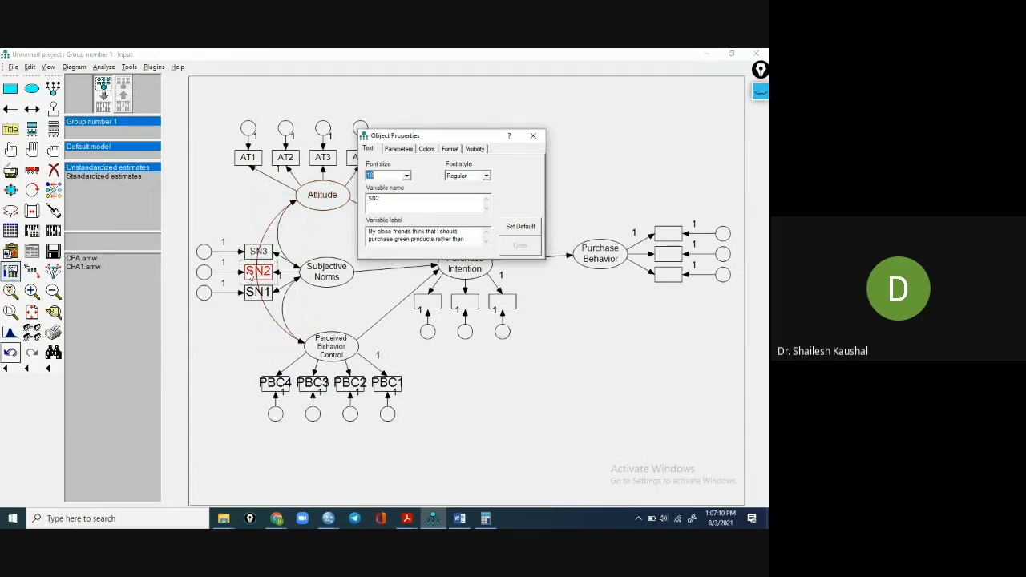
pyautogui.click(400, 174)
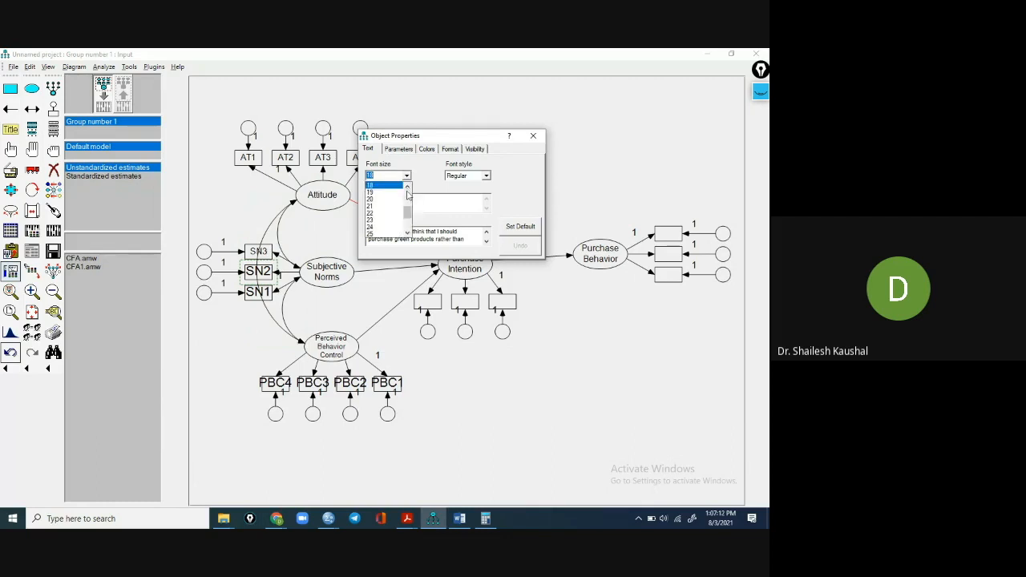
pyautogui.click(380, 193)
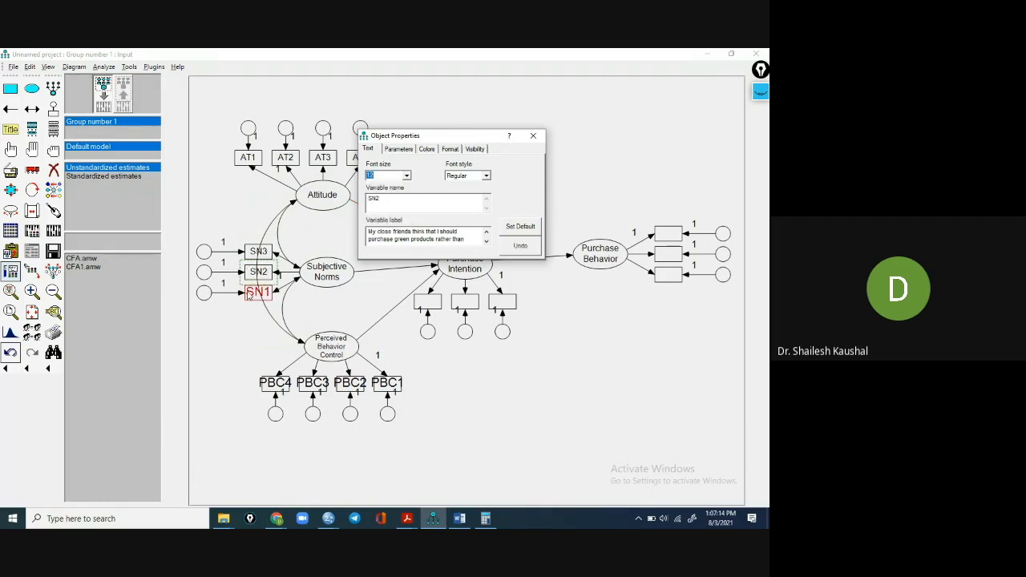
pyautogui.click(253, 295)
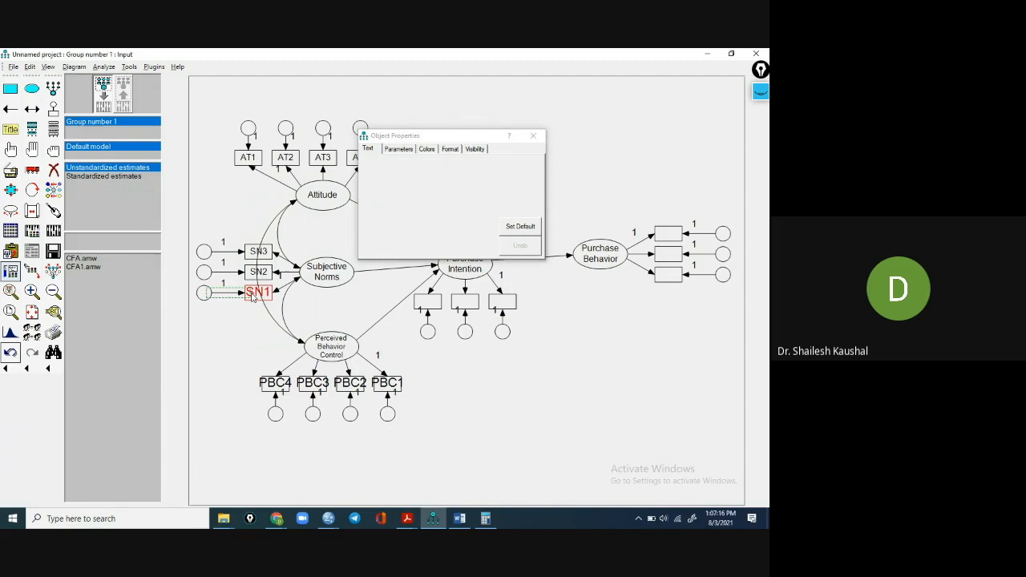
pyautogui.click(405, 175)
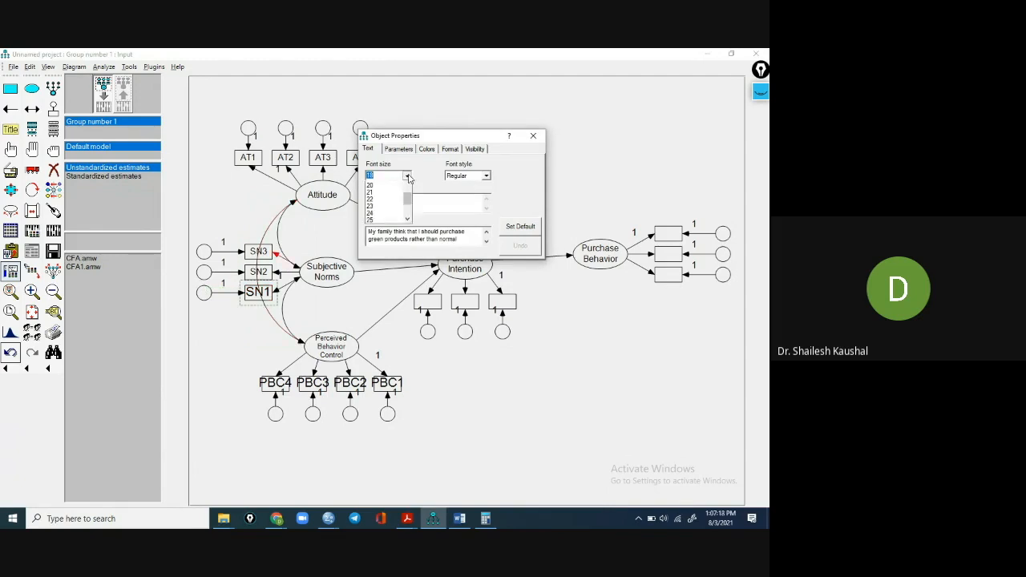
pyautogui.click(383, 195)
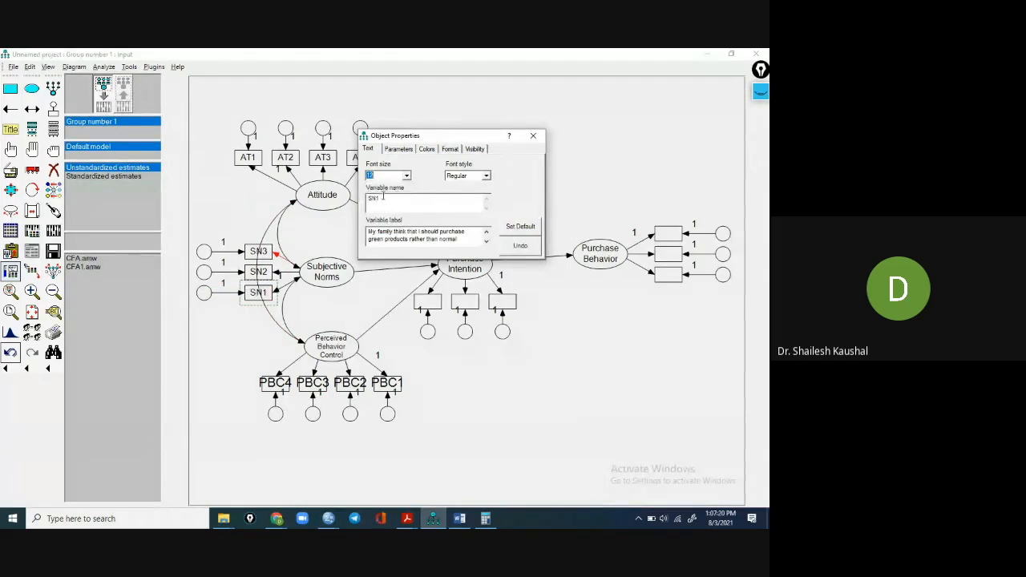
# - Set the font size of the PBC4 and PBC3 indicators to 12
pyautogui.click(275, 382)
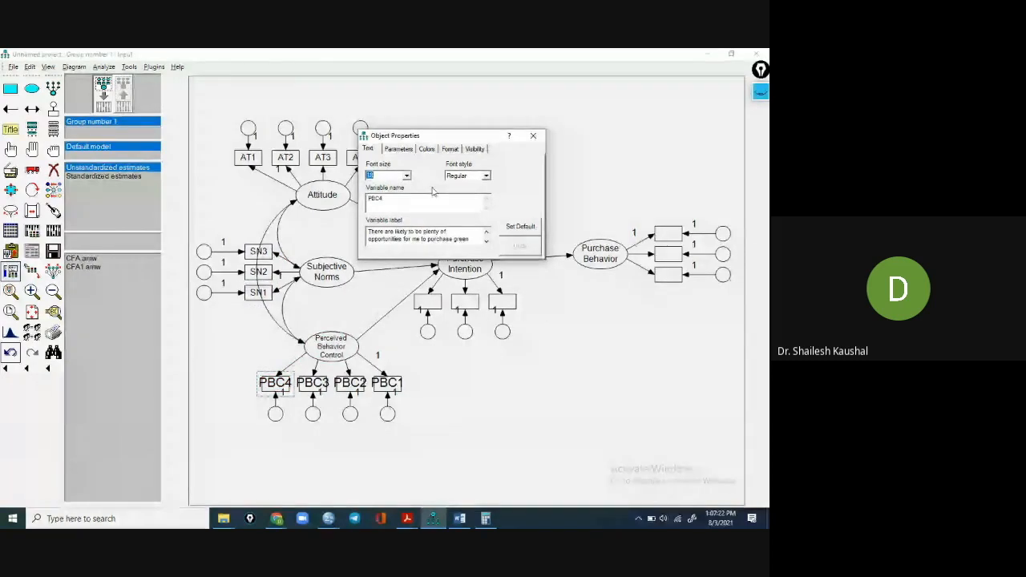
pyautogui.click(406, 176)
pyautogui.click(407, 200)
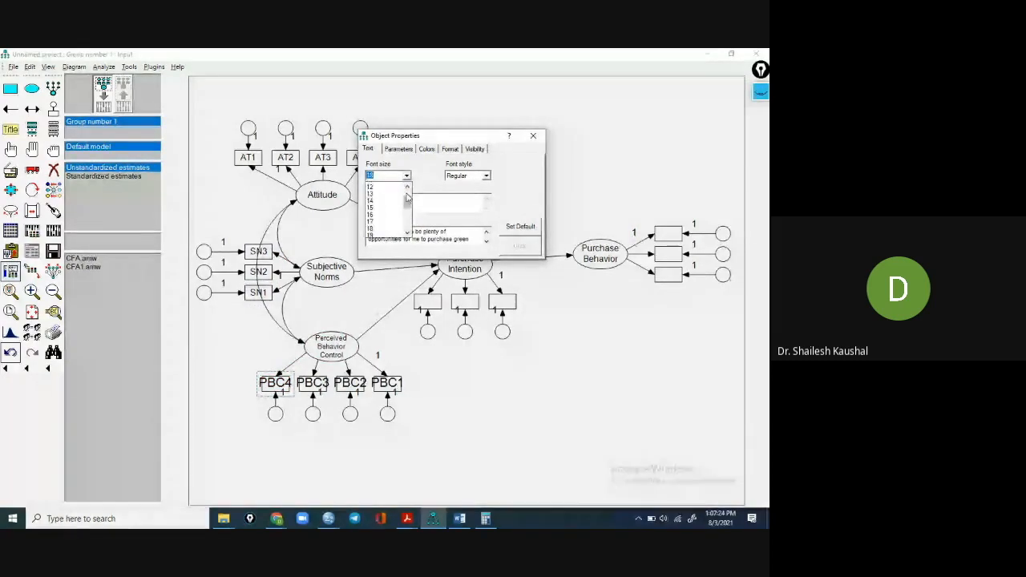
pyautogui.click(384, 194)
pyautogui.click(312, 383)
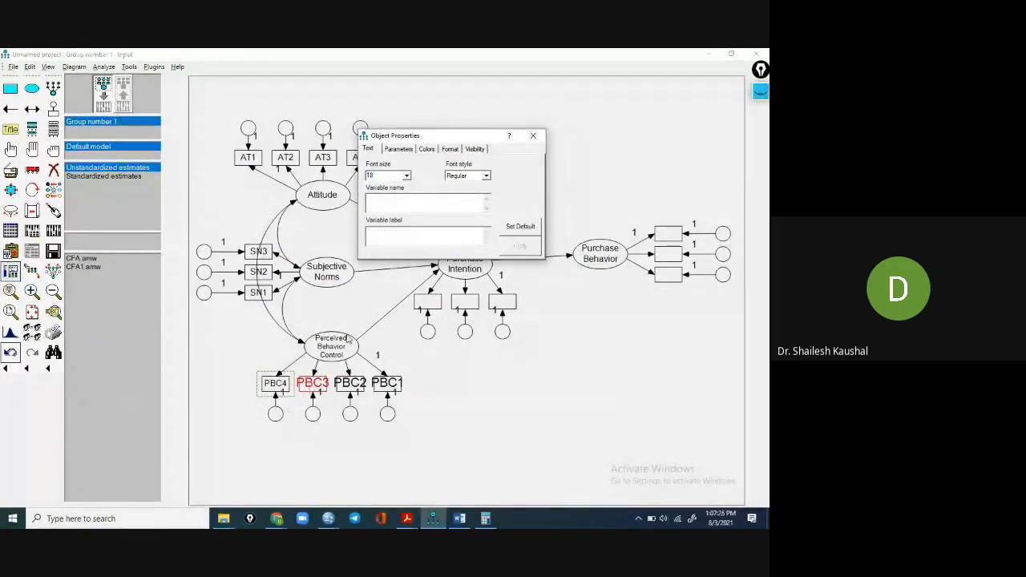
pyautogui.click(406, 175)
pyautogui.click(406, 193)
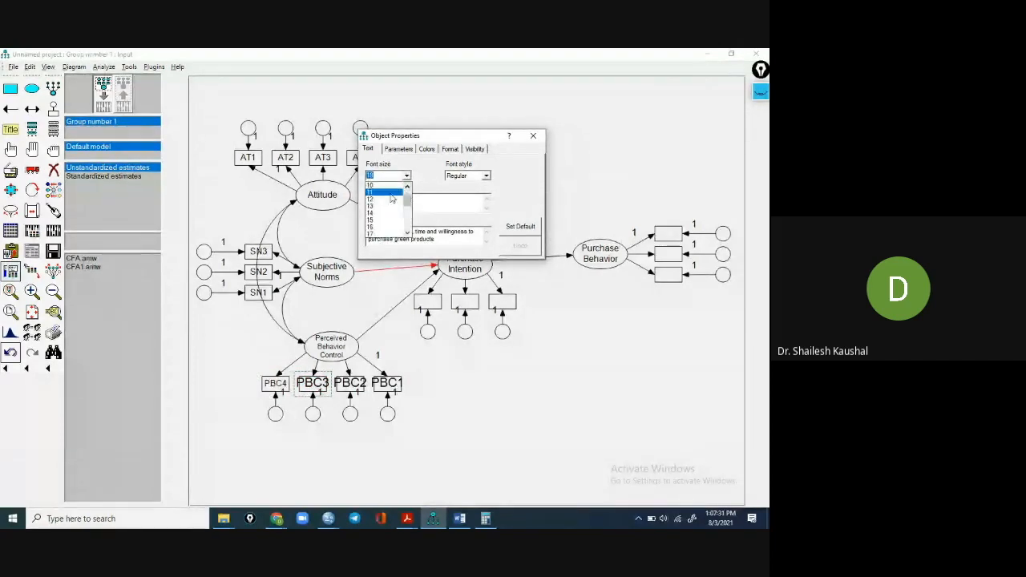
pyautogui.click(391, 196)
# - Set the font size of the PBC2 and PBC1 indicators to 12 and move the properties window clear of the diagram
pyautogui.click(350, 383)
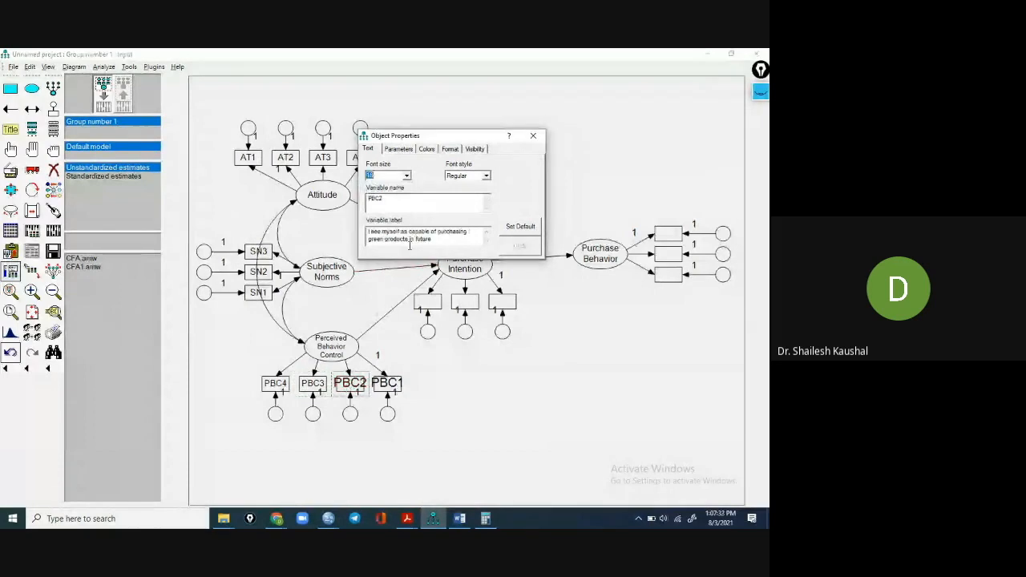
pyautogui.click(406, 176)
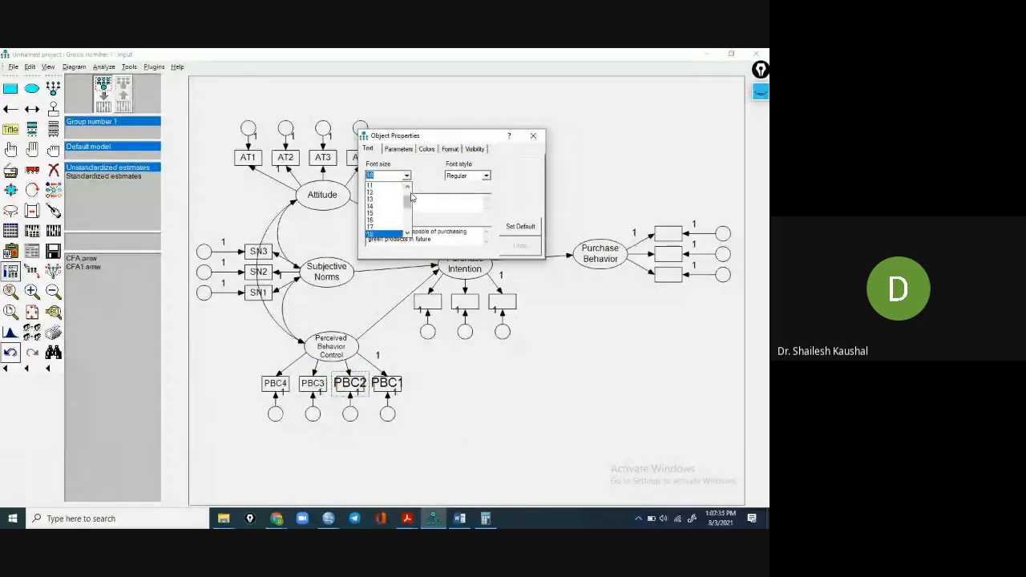
pyautogui.click(381, 199)
pyautogui.click(386, 383)
pyautogui.click(406, 176)
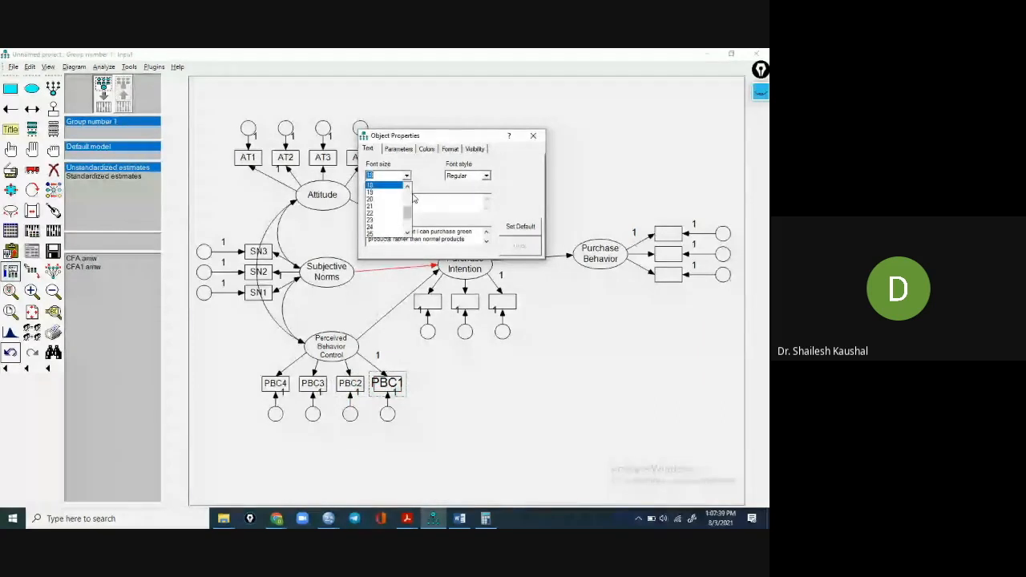
pyautogui.scroll(1, 410, 198)
pyautogui.click(408, 198)
pyautogui.moveTo(454, 136); pyautogui.dragTo(635, 62)
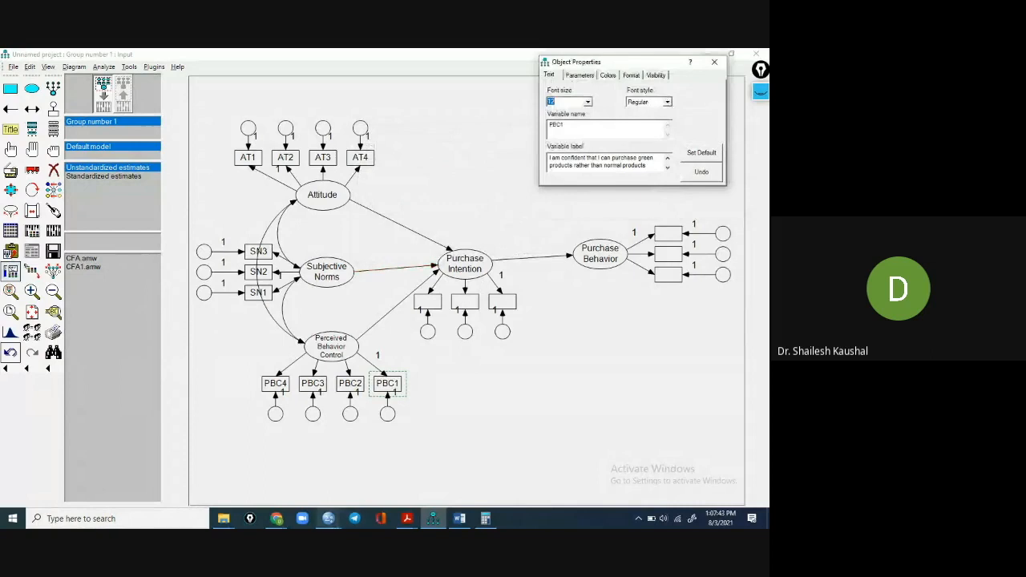
# - Consult the model diagram in Concpt of CFA & SEM.pdf and rotate the Purchase Intention indicators in Amos so they sit above the construct
pyautogui.click(406, 519)
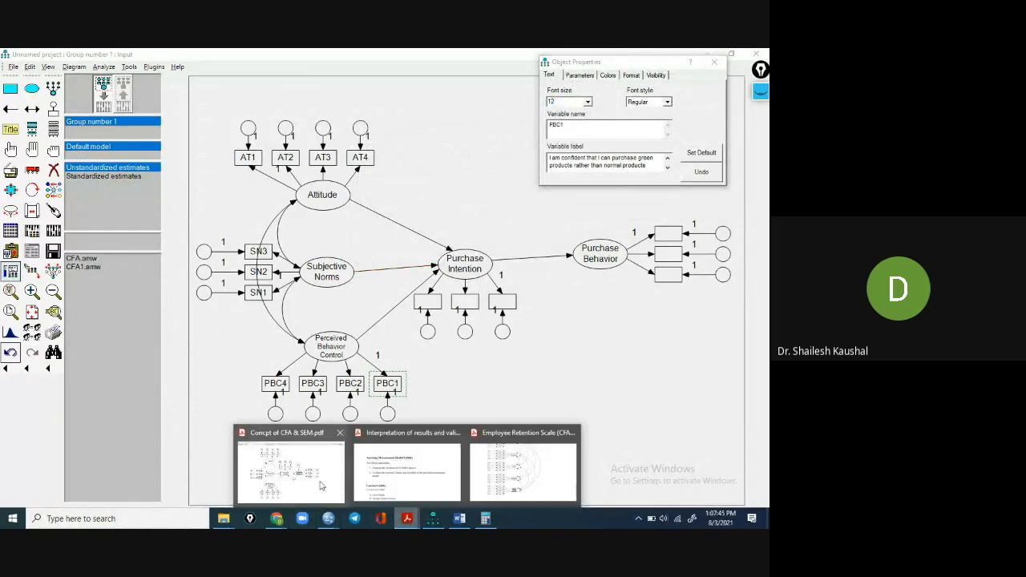
pyautogui.moveTo(320, 484)
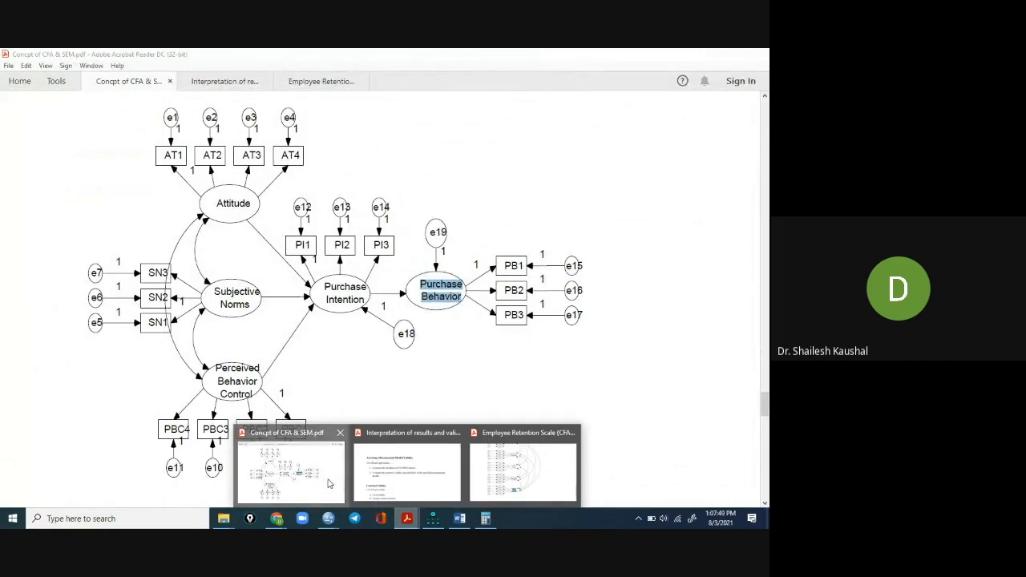
pyautogui.click(329, 481)
pyautogui.click(433, 519)
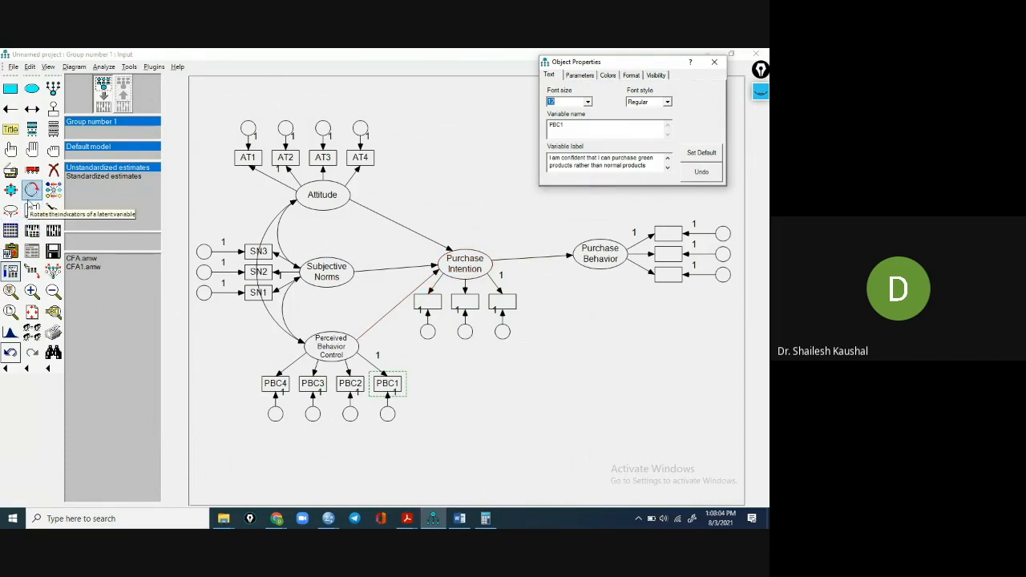
pyautogui.click(407, 518)
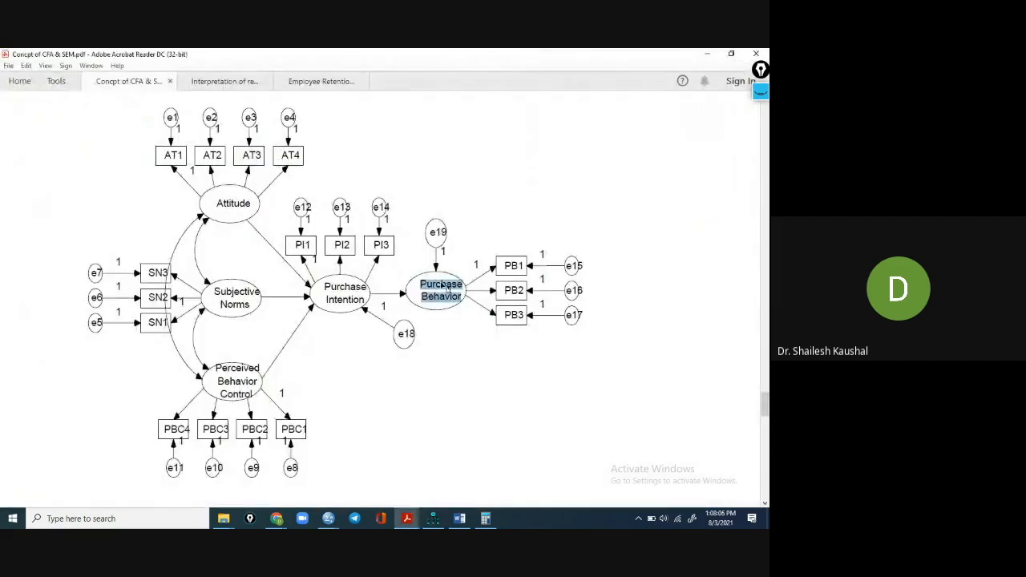
pyautogui.click(434, 519)
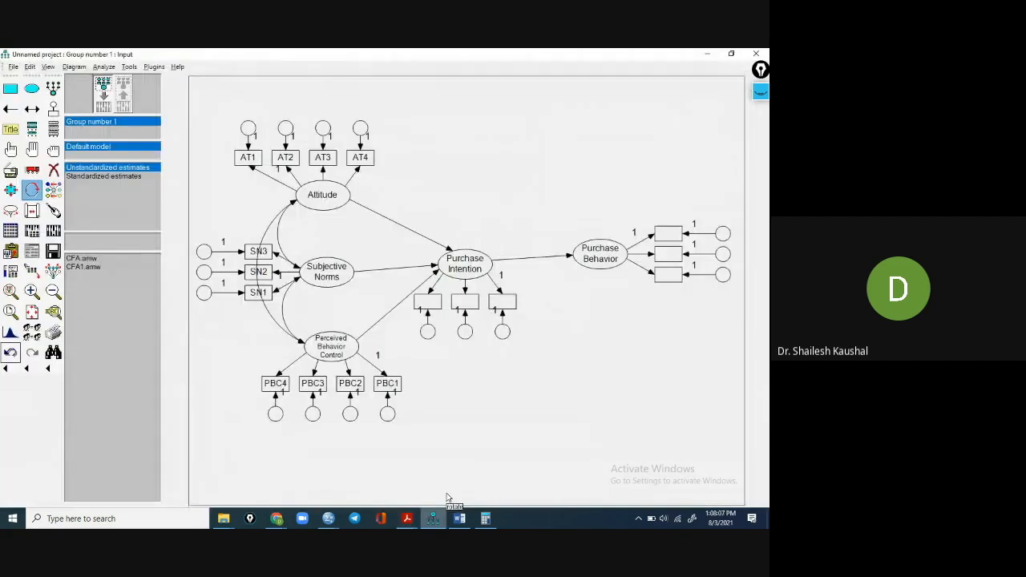
pyautogui.click(465, 273)
pyautogui.click(465, 273)
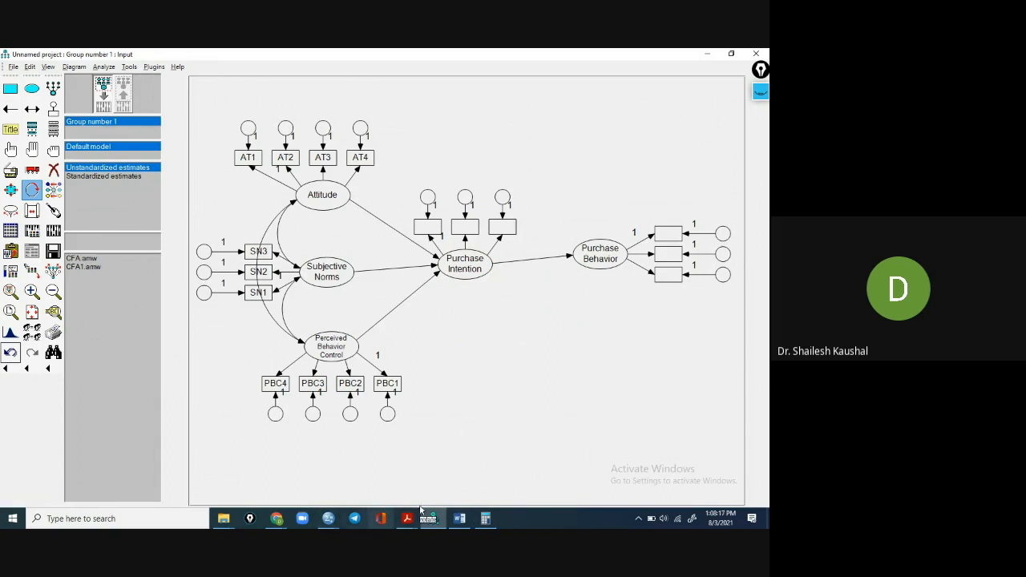
# - Check the indicator order in Concpt of CFA & SEM.pdf and assign PI1, PI2 and PI3 to the Purchase Intention indicators from left to right
pyautogui.moveTo(408, 519)
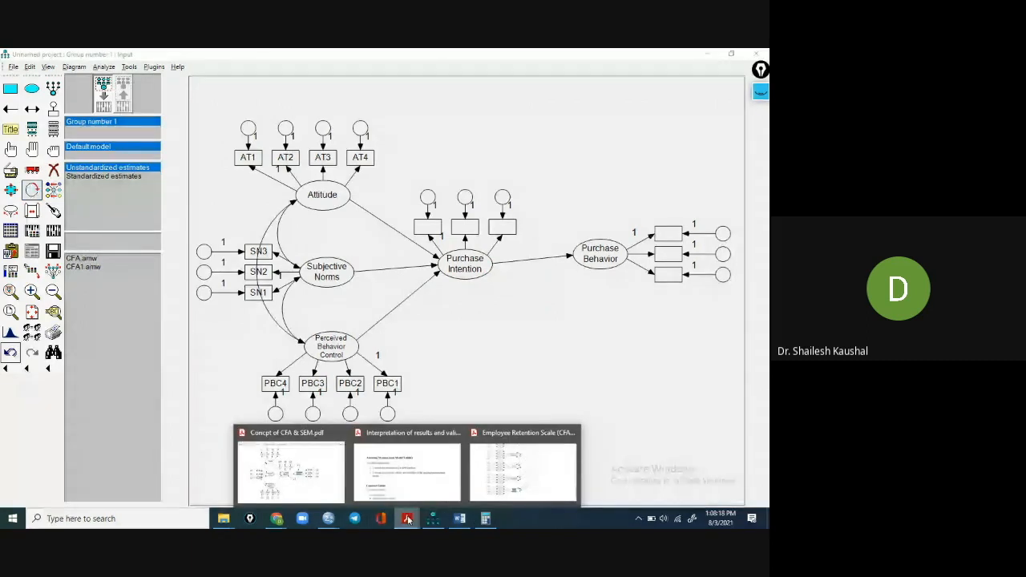
pyautogui.click(285, 473)
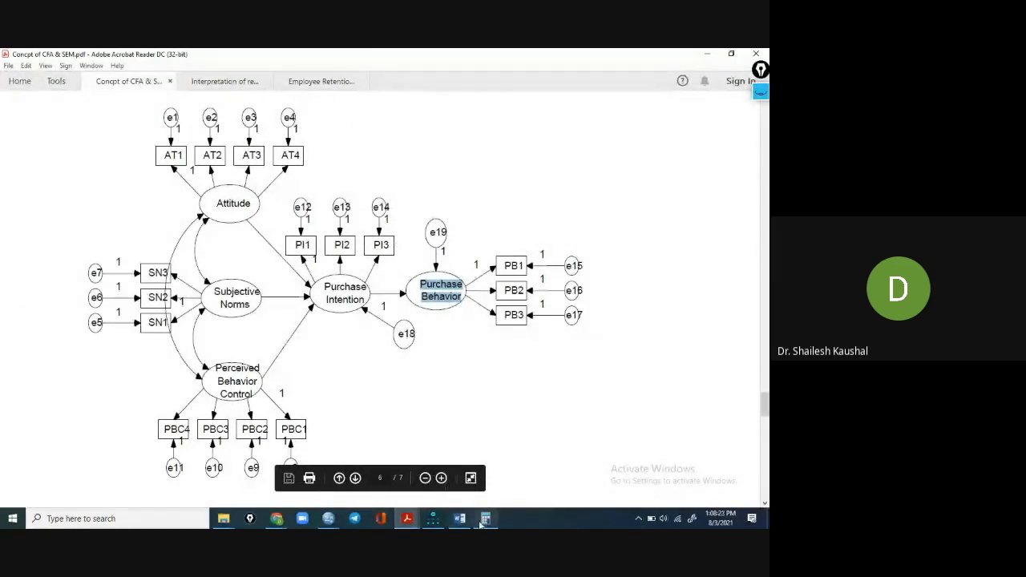
pyautogui.click(435, 519)
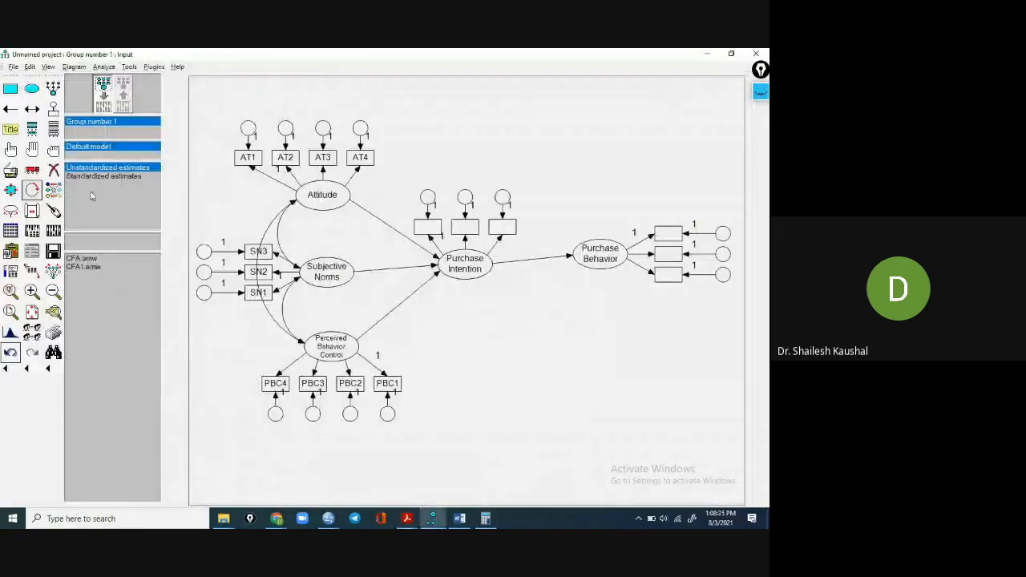
pyautogui.click(53, 128)
pyautogui.moveTo(538, 243); pyautogui.dragTo(603, 77)
pyautogui.moveTo(561, 189); pyautogui.dragTo(427, 226)
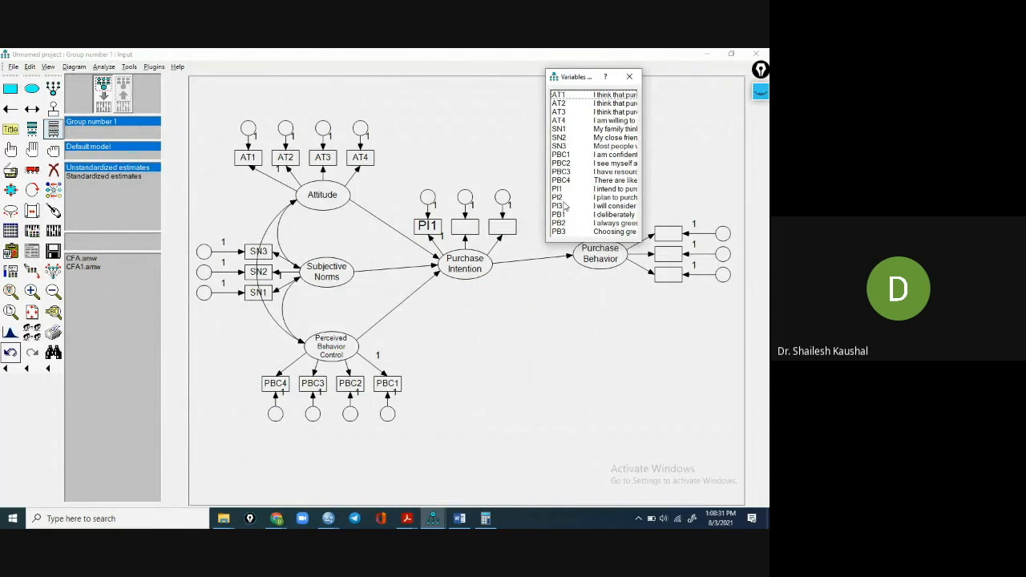
pyautogui.moveTo(563, 199); pyautogui.dragTo(467, 227)
pyautogui.moveTo(566, 210); pyautogui.dragTo(502, 227)
# - Assign PB1, PB2 and PB3 to the Purchase Behavior indicators from top to bottom, comparing with the diagram in Concpt of CFA & SEM.pdf
pyautogui.click(406, 521)
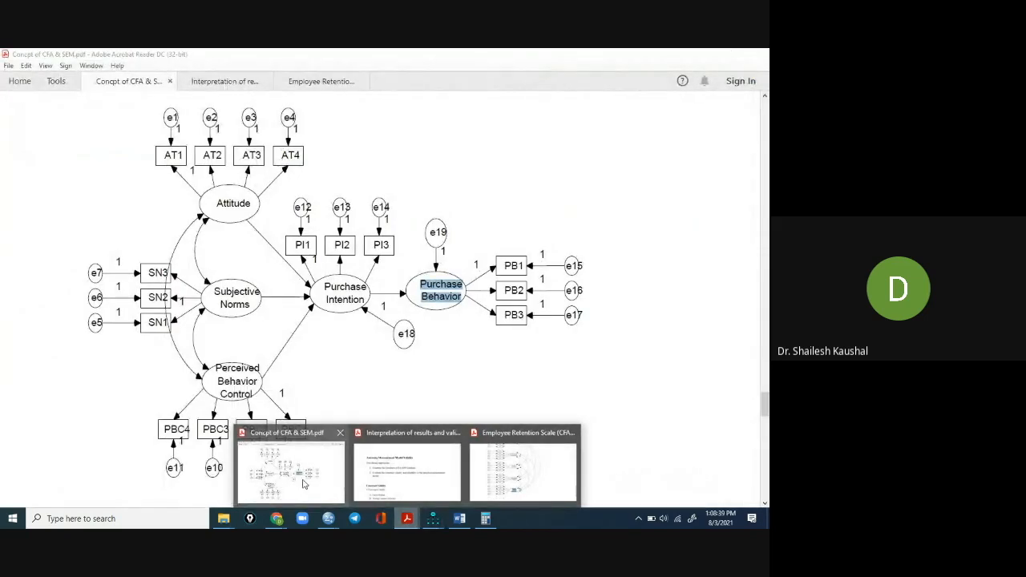
pyautogui.click(303, 480)
pyautogui.click(437, 523)
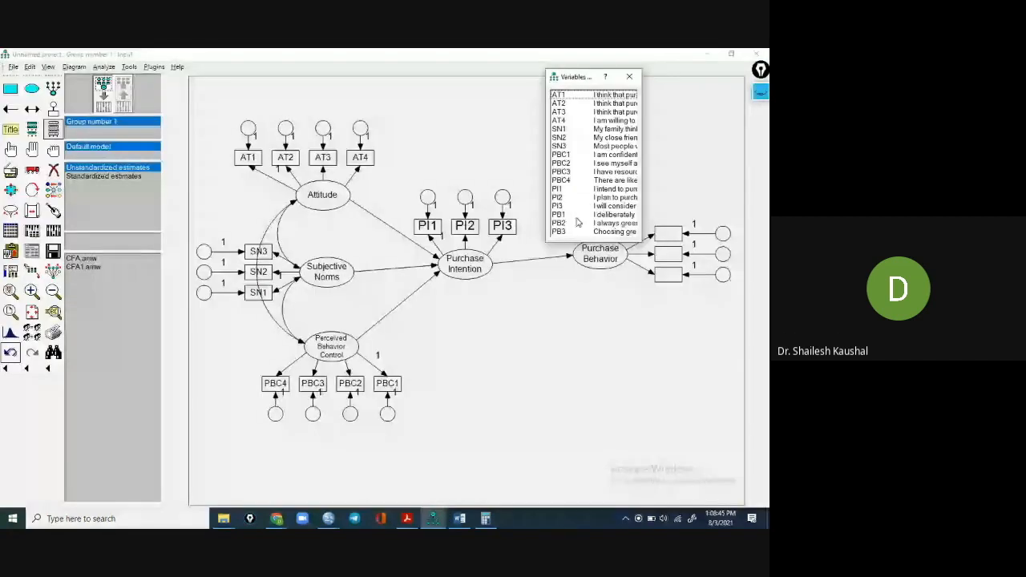
pyautogui.moveTo(570, 215); pyautogui.dragTo(664, 238)
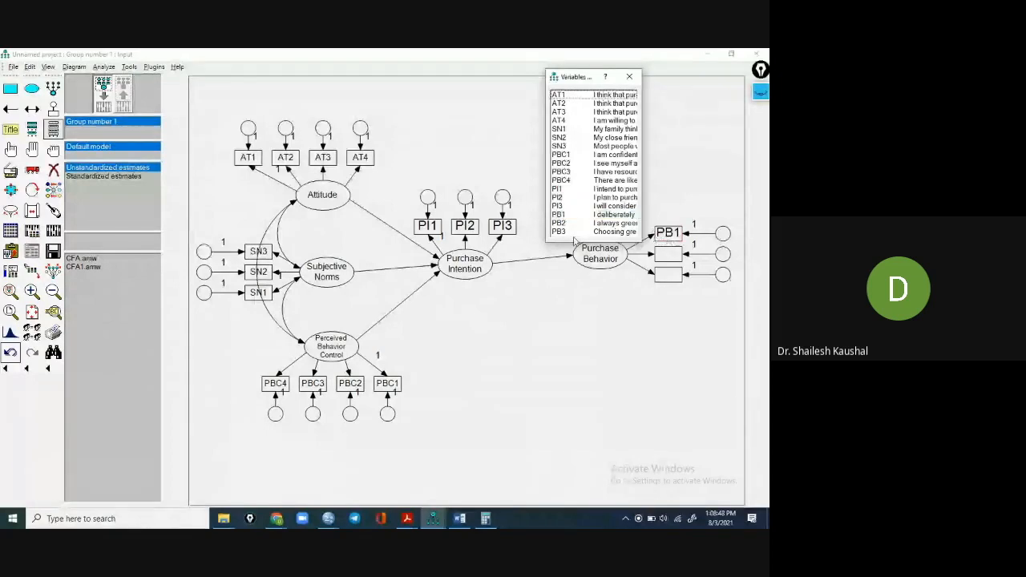
pyautogui.moveTo(571, 222); pyautogui.dragTo(665, 255)
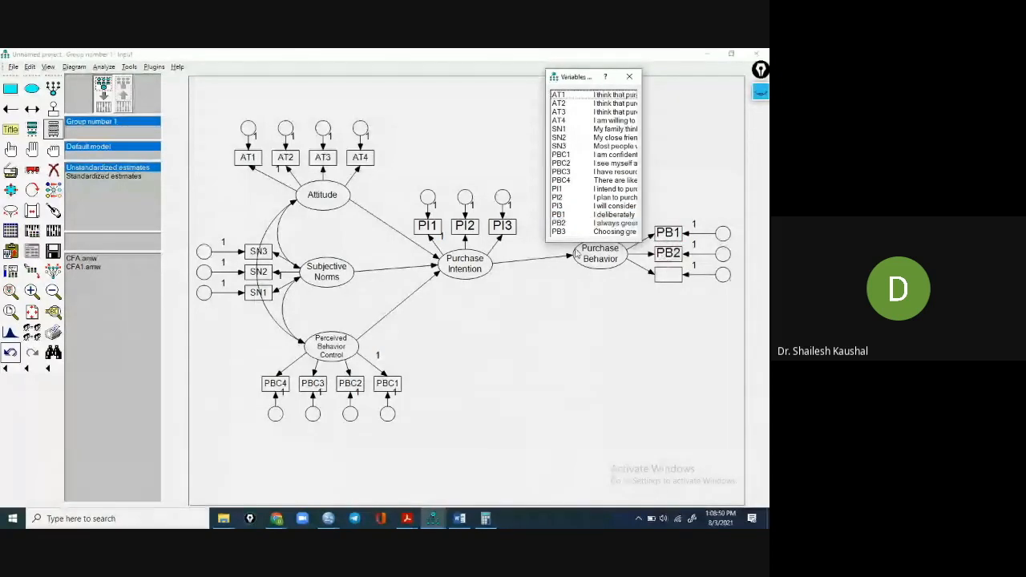
pyautogui.moveTo(569, 231); pyautogui.dragTo(669, 276)
pyautogui.hotkey('alt', 'Tab')
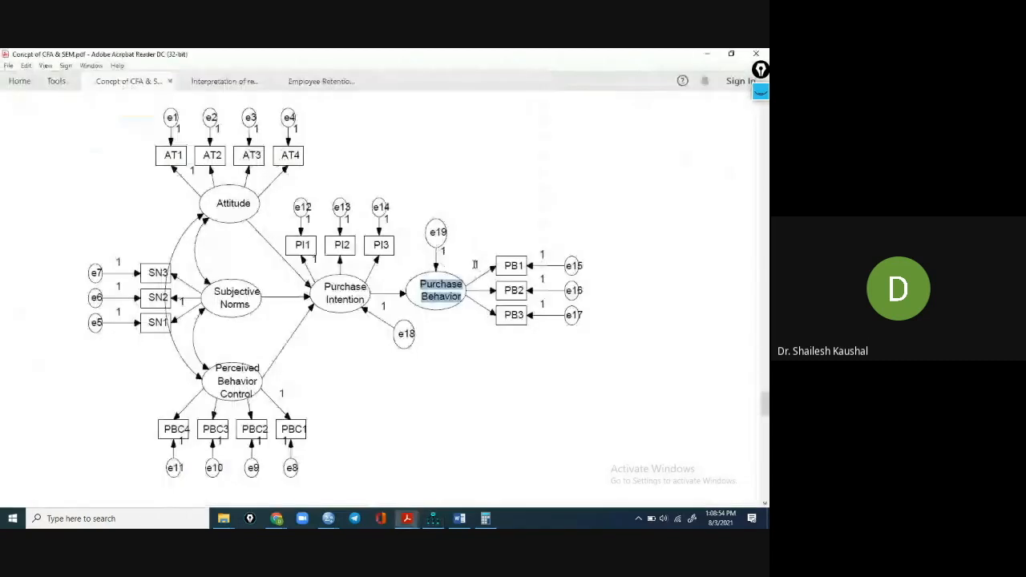
pyautogui.click(437, 518)
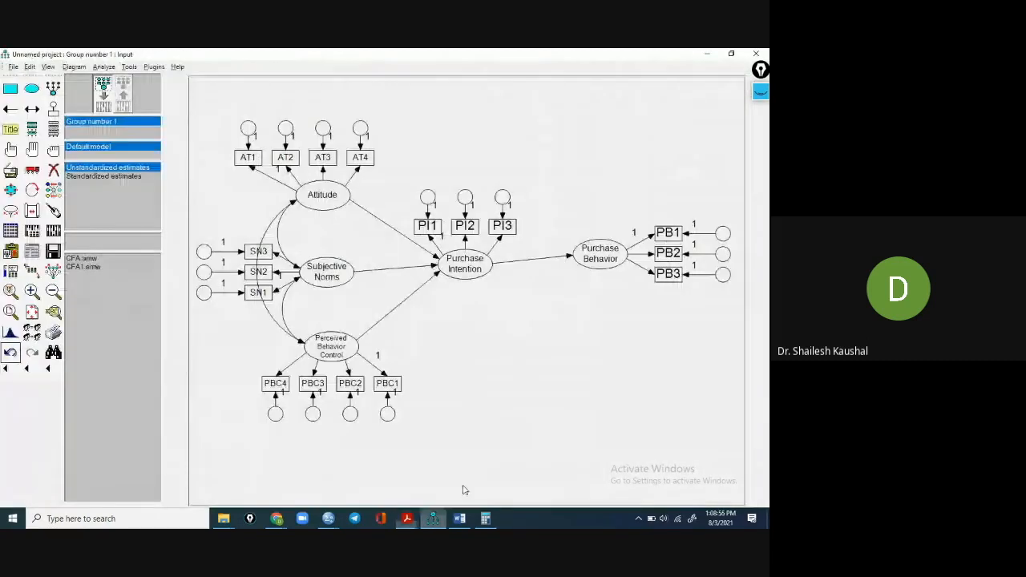
# - Set the font size of the PI1, PI2 and PI3 indicators to 12
pyautogui.rightClick(433, 228)
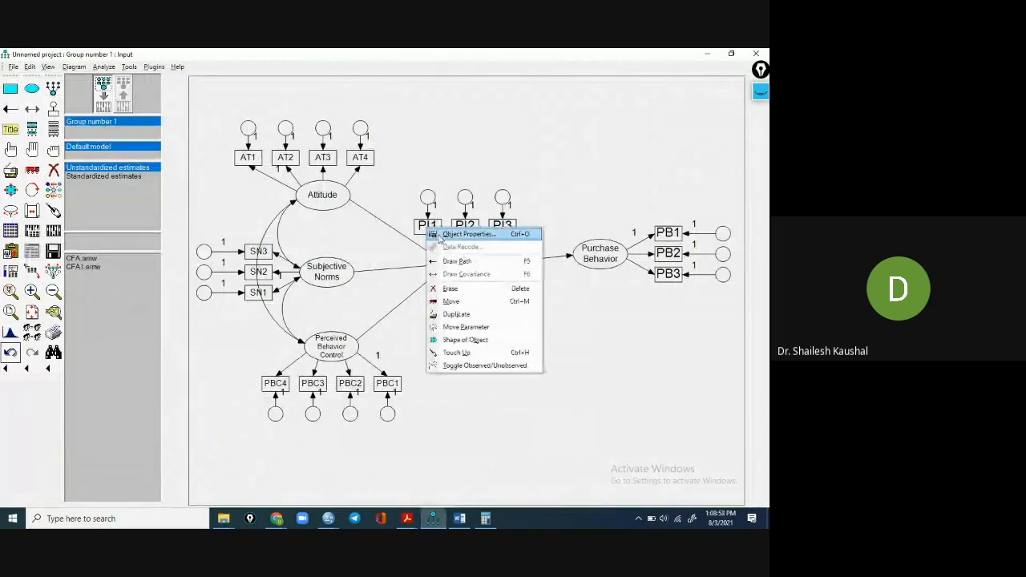
pyautogui.click(442, 234)
pyautogui.click(587, 102)
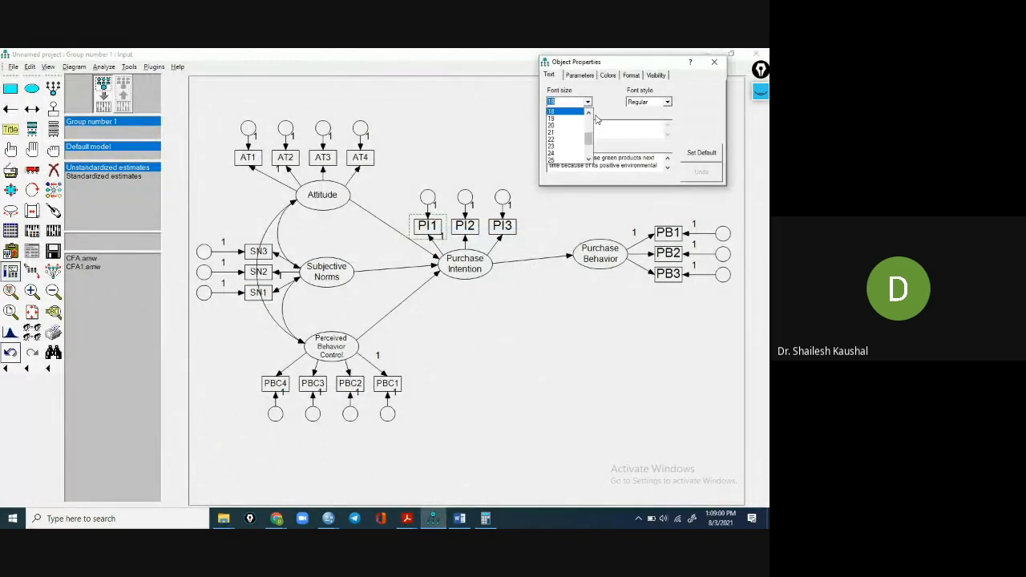
pyautogui.click(591, 122)
pyautogui.click(564, 119)
pyautogui.click(469, 227)
pyautogui.click(587, 102)
pyautogui.click(590, 122)
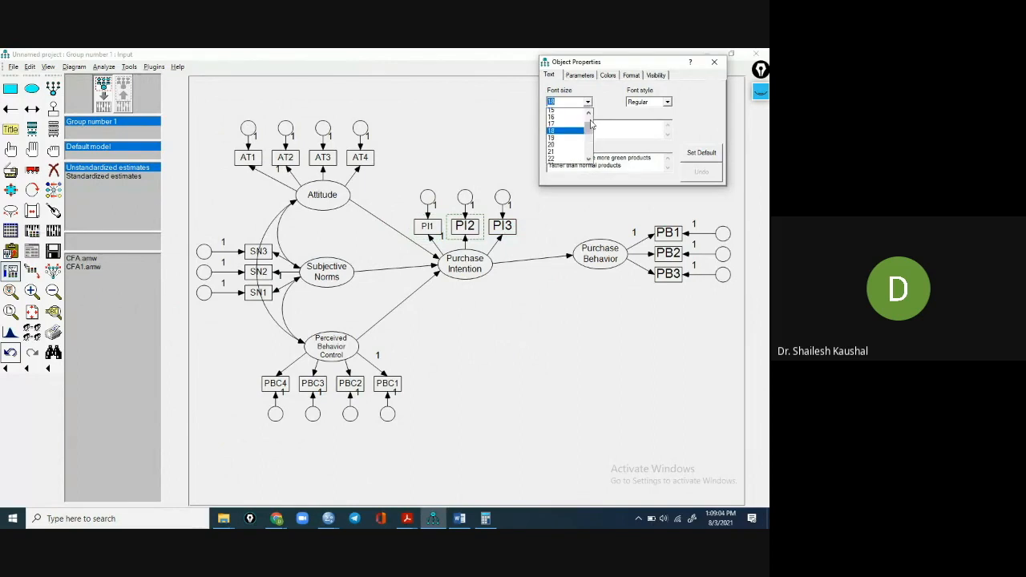
pyautogui.click(558, 120)
pyautogui.click(501, 226)
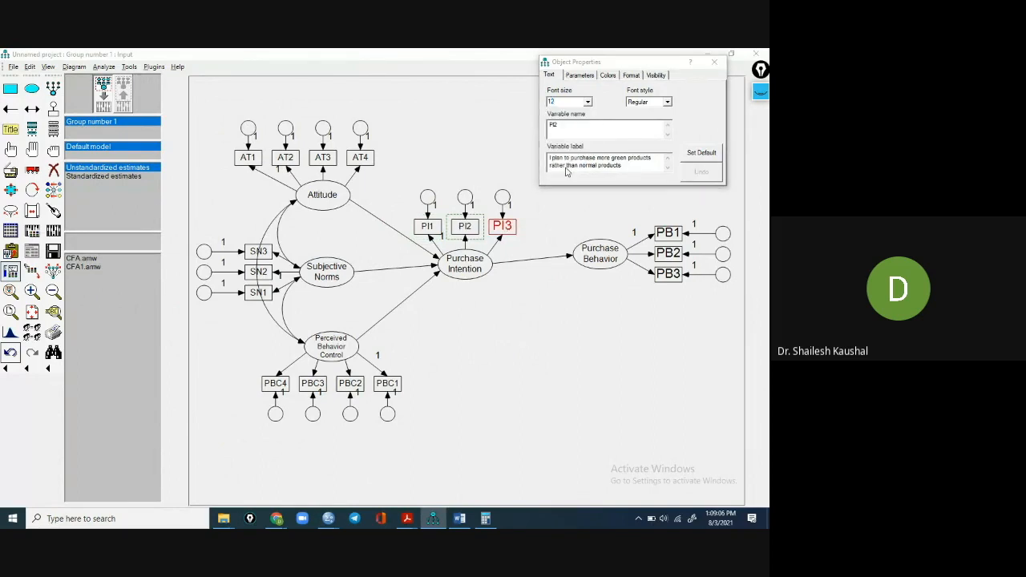
pyautogui.click(588, 101)
pyautogui.click(591, 122)
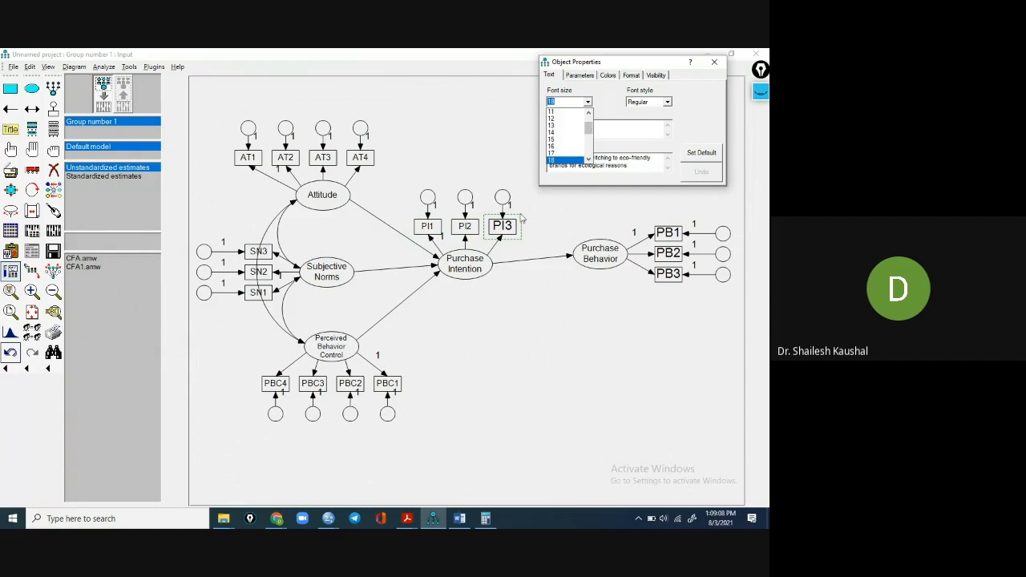
pyautogui.click(559, 119)
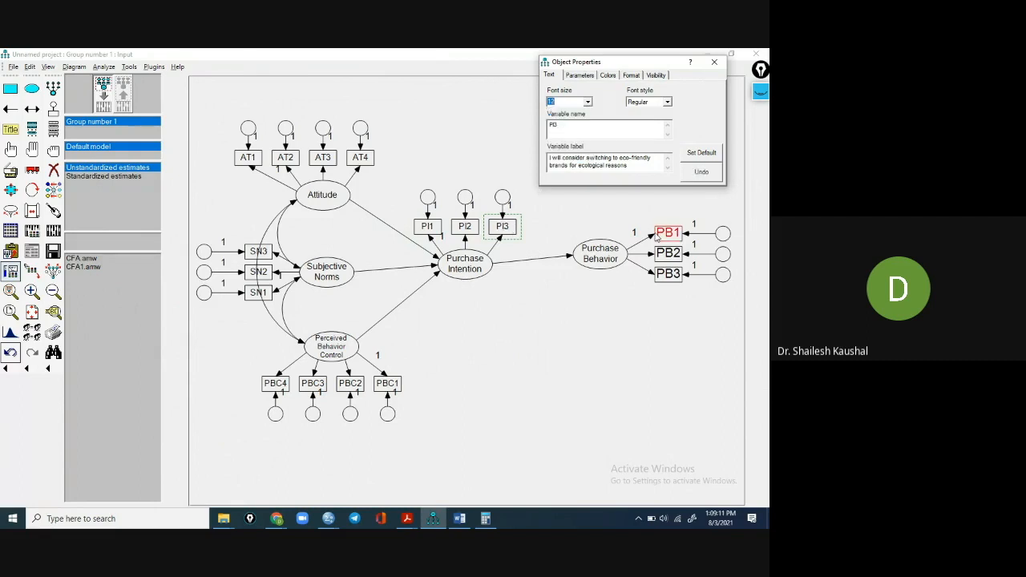
# - Set the font size of the PB1, PB2 and PB3 indicators to 12 and close the object properties
pyautogui.click(665, 234)
pyautogui.click(588, 102)
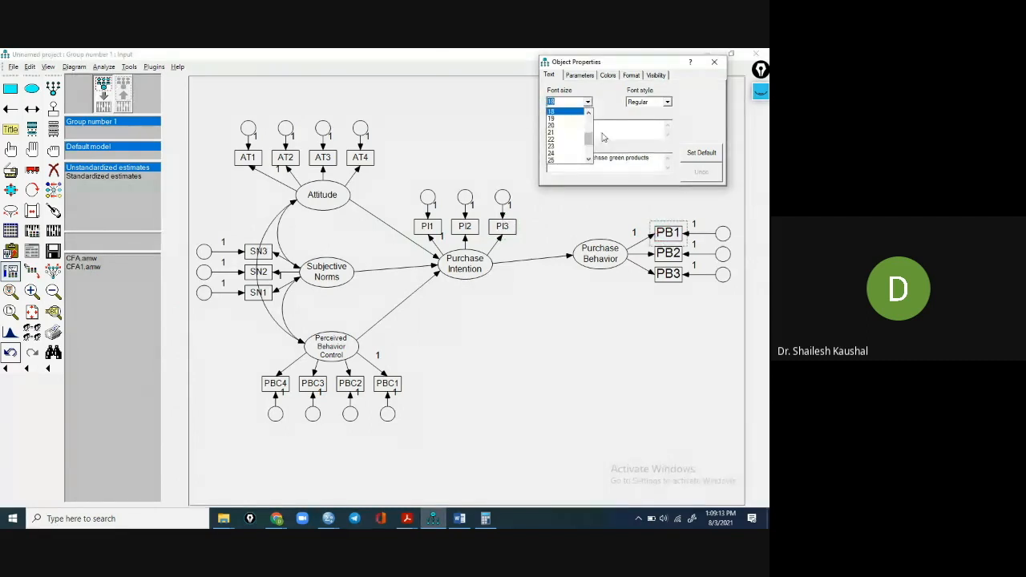
pyautogui.click(588, 124)
pyautogui.click(558, 118)
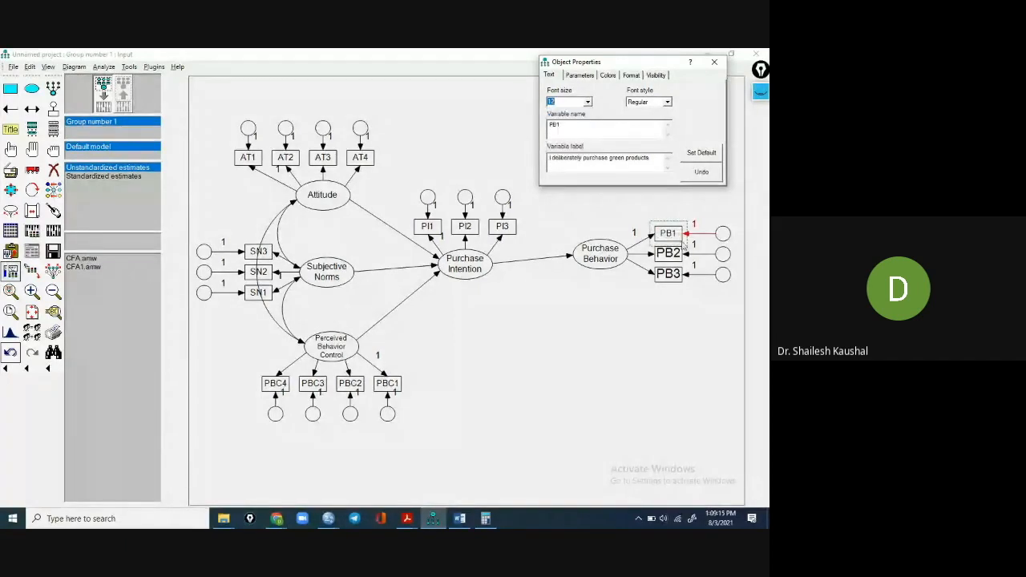
pyautogui.click(677, 255)
pyautogui.click(588, 102)
pyautogui.click(588, 125)
pyautogui.click(559, 119)
pyautogui.click(667, 273)
pyautogui.click(588, 102)
pyautogui.click(590, 122)
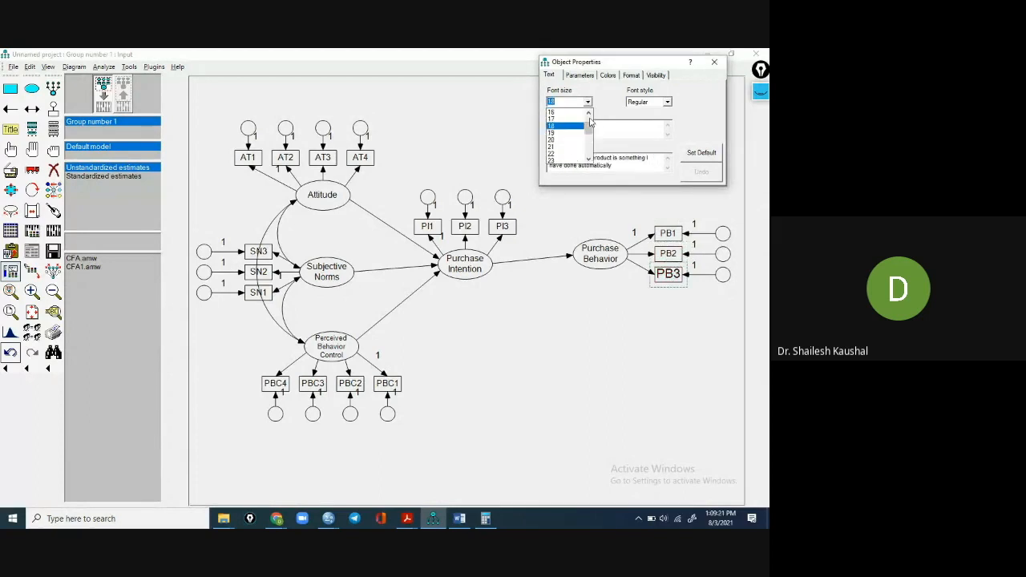
pyautogui.click(563, 119)
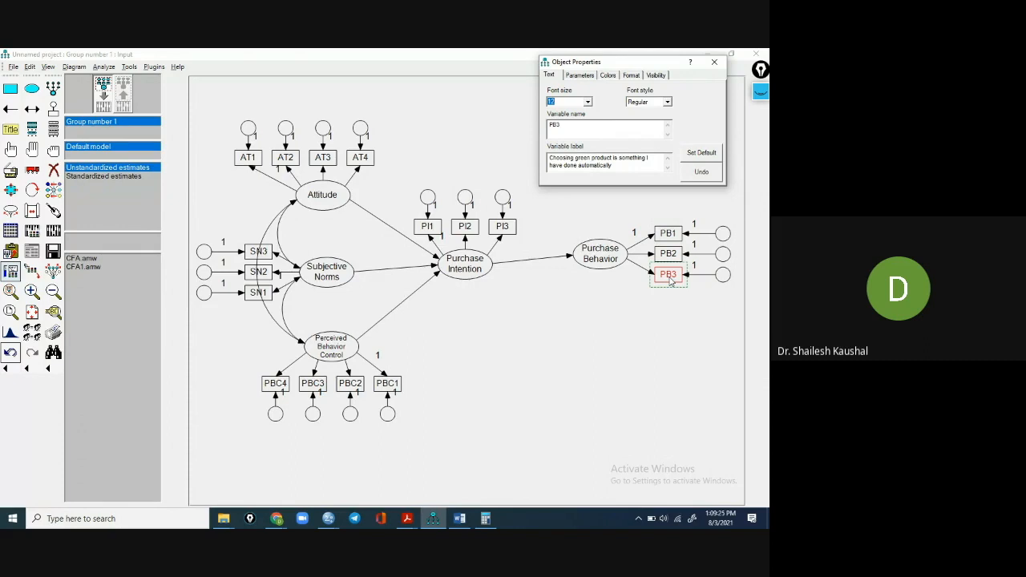
pyautogui.click(636, 337)
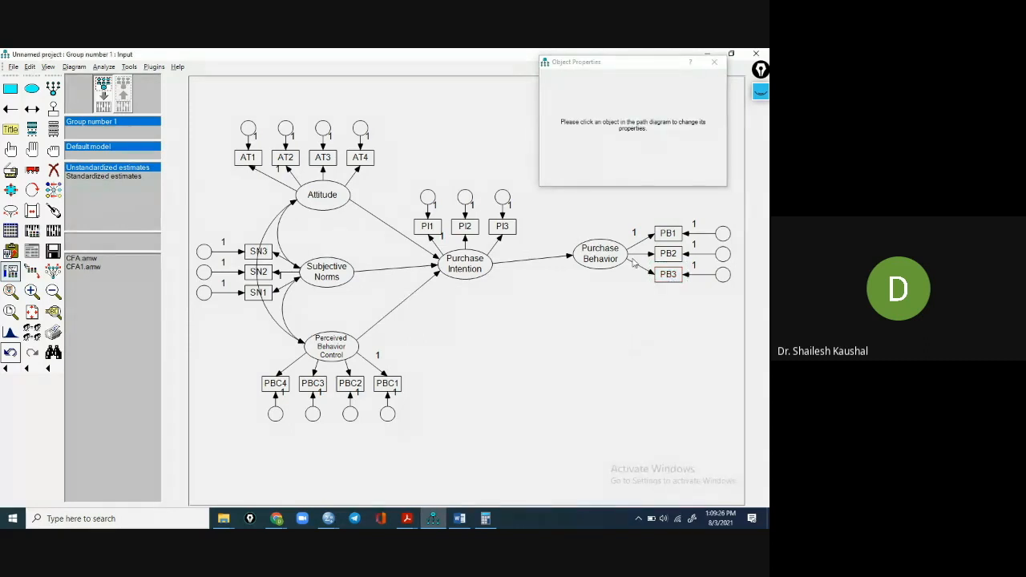
pyautogui.click(714, 61)
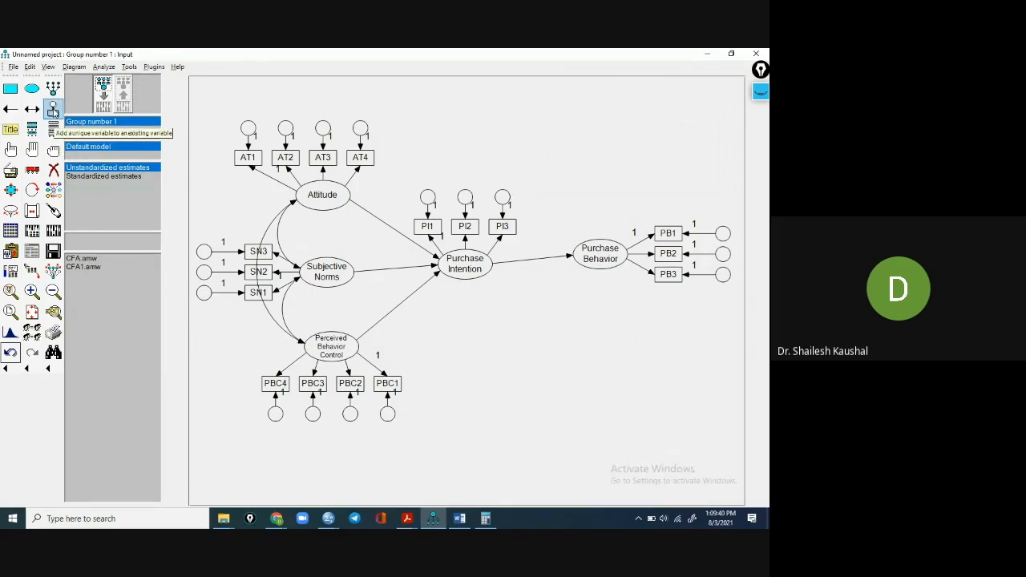
# - Add a unique variable to the Purchase Behavior construct
pyautogui.click(53, 111)
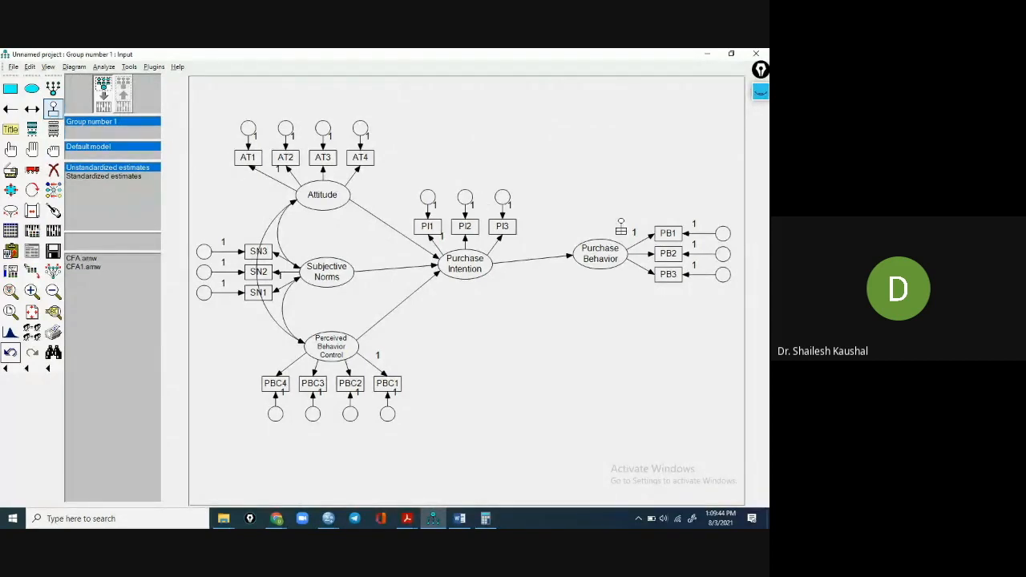
pyautogui.click(600, 253)
# - Try adding a unique variable to Purchase Intention and rotating its indicators around the construct, and undo both changes
pyautogui.click(472, 270)
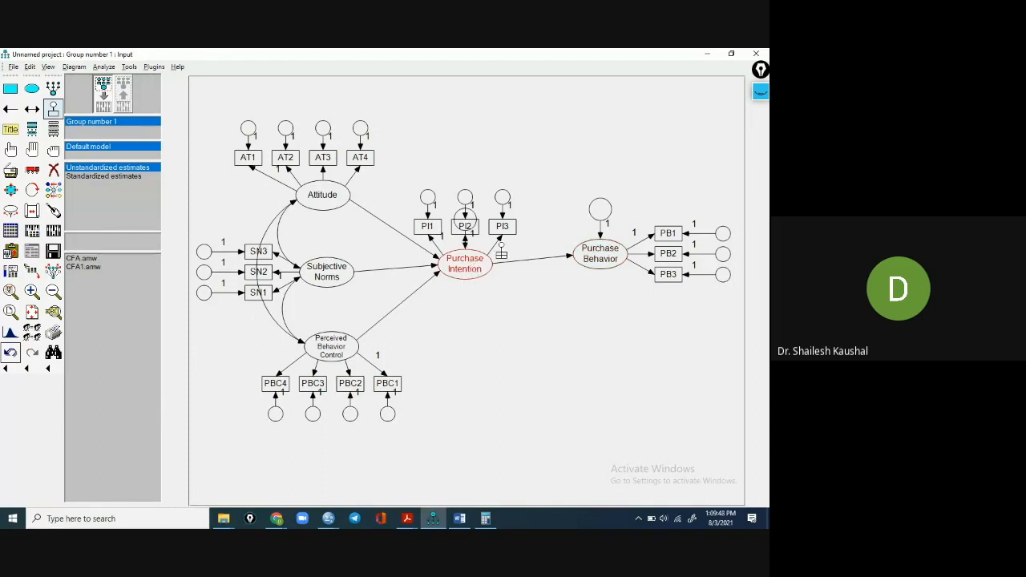
pyautogui.click(32, 189)
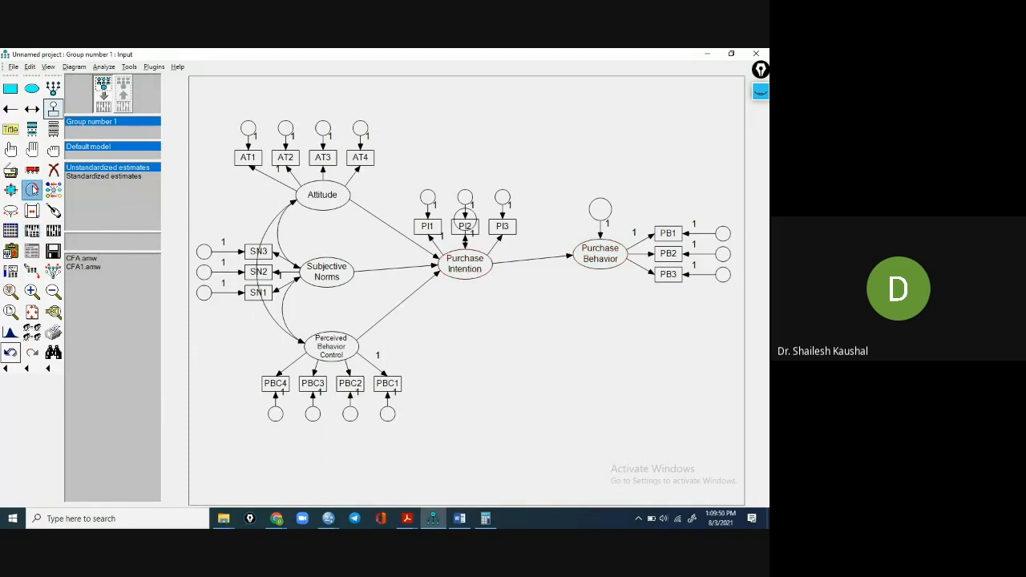
pyautogui.click(465, 269)
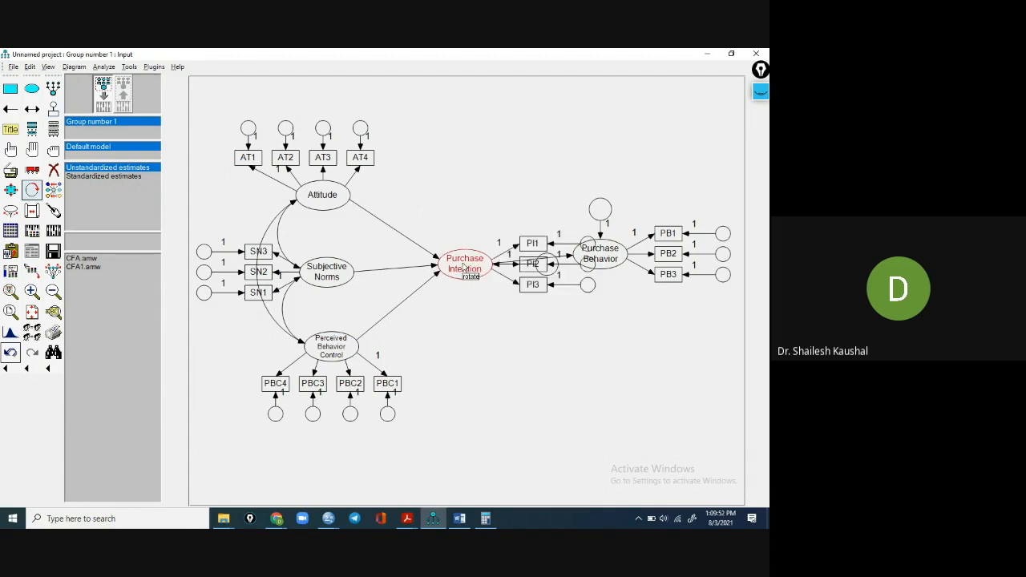
pyautogui.click(463, 269)
pyautogui.click(464, 269)
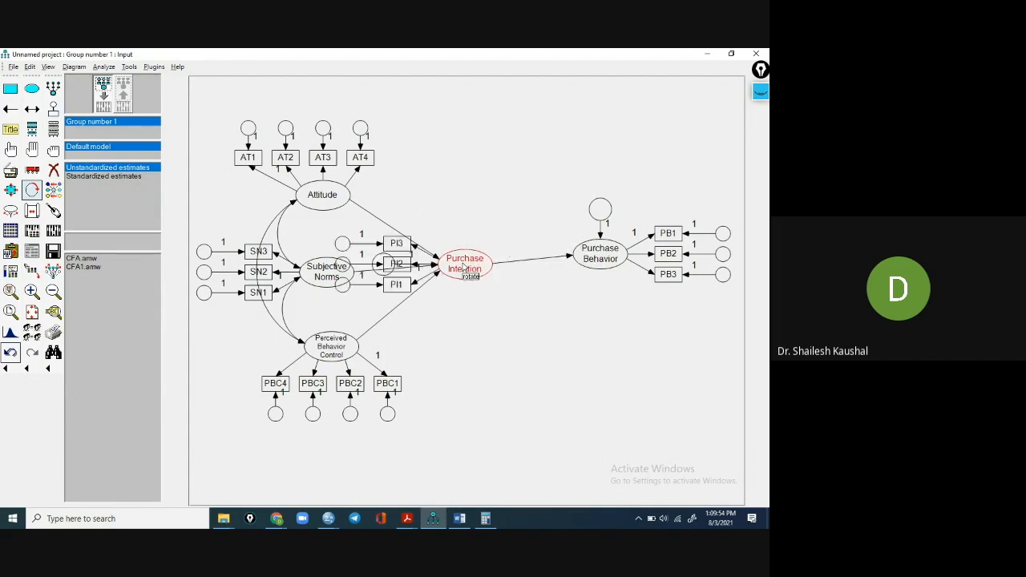
pyautogui.click(463, 270)
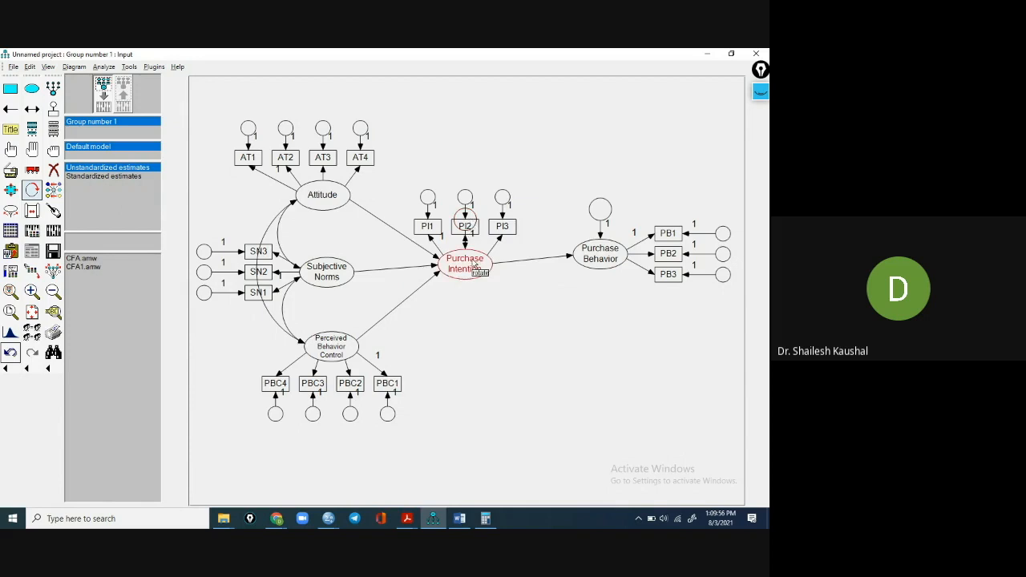
pyautogui.click(474, 266)
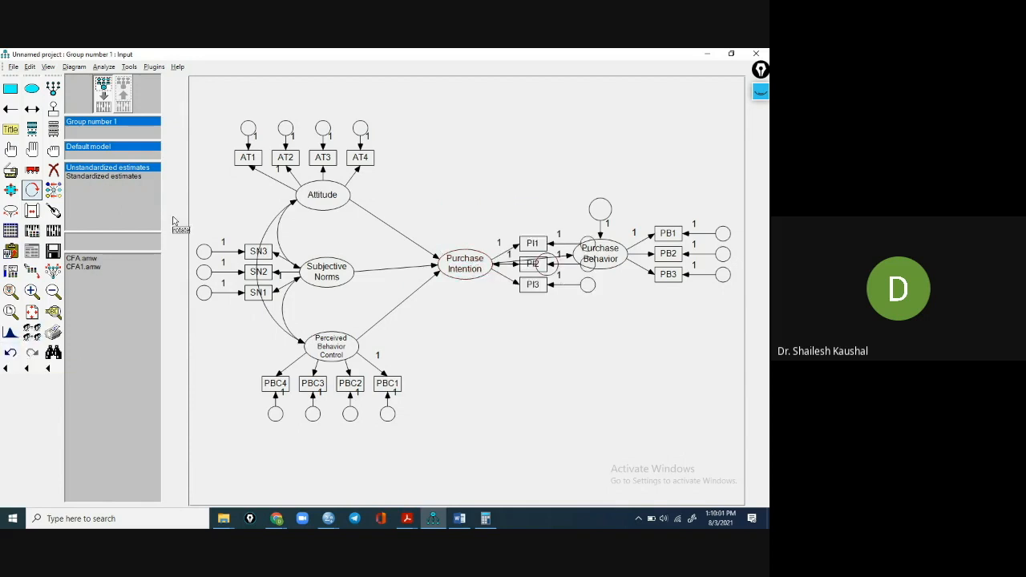
pyautogui.click(11, 353)
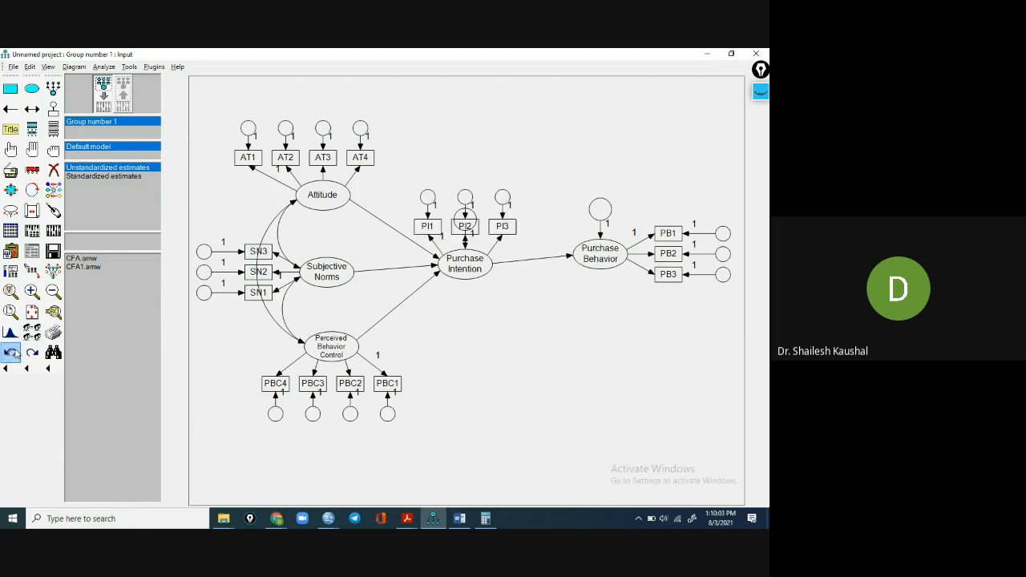
pyautogui.click(11, 354)
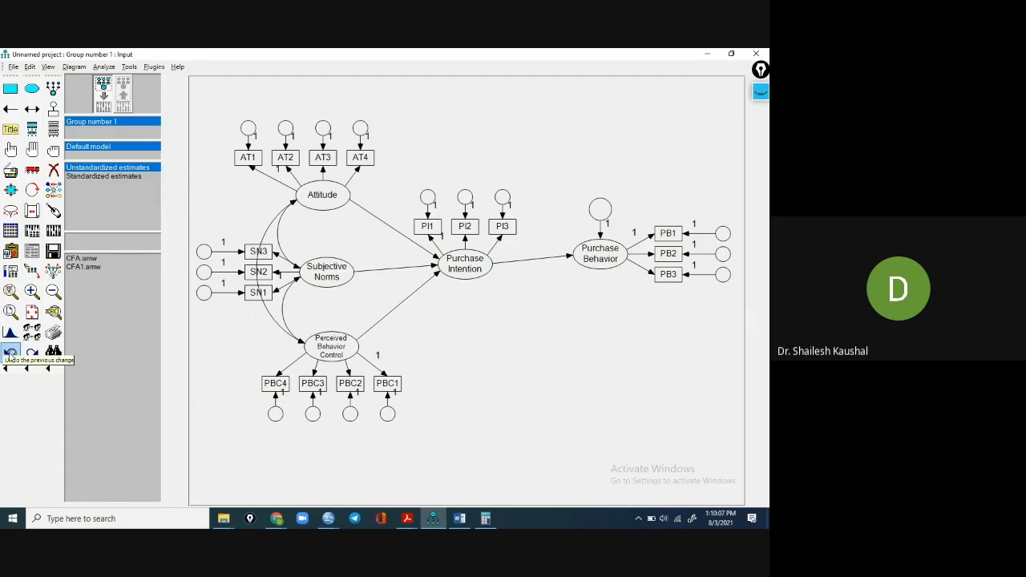
# - Rotate the Purchase Intention indicators so they sit below the construct and add a unique variable above it
pyautogui.click(32, 190)
pyautogui.click(458, 268)
pyautogui.click(458, 268)
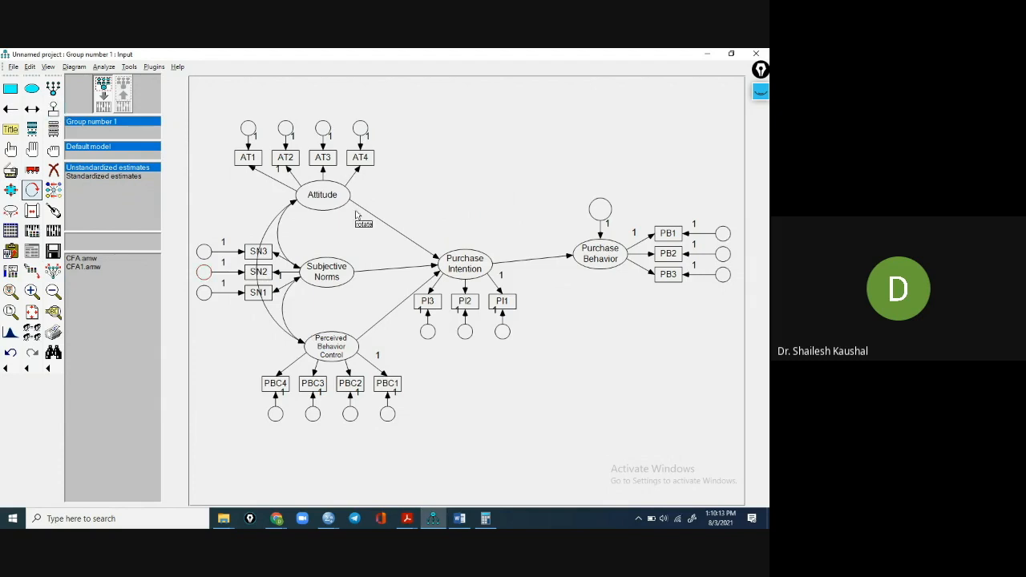
pyautogui.click(53, 108)
pyautogui.click(474, 258)
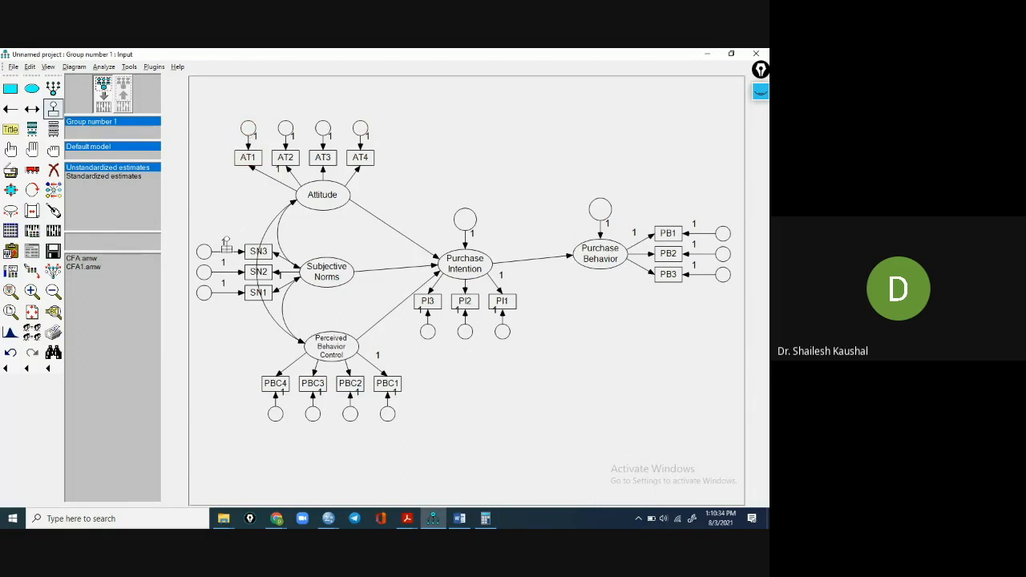
# - Name the unobserved variables automatically, compare the error labels with the diagram in Concpt of CFA & SEM.pdf, and undo in Amos
pyautogui.click(155, 68)
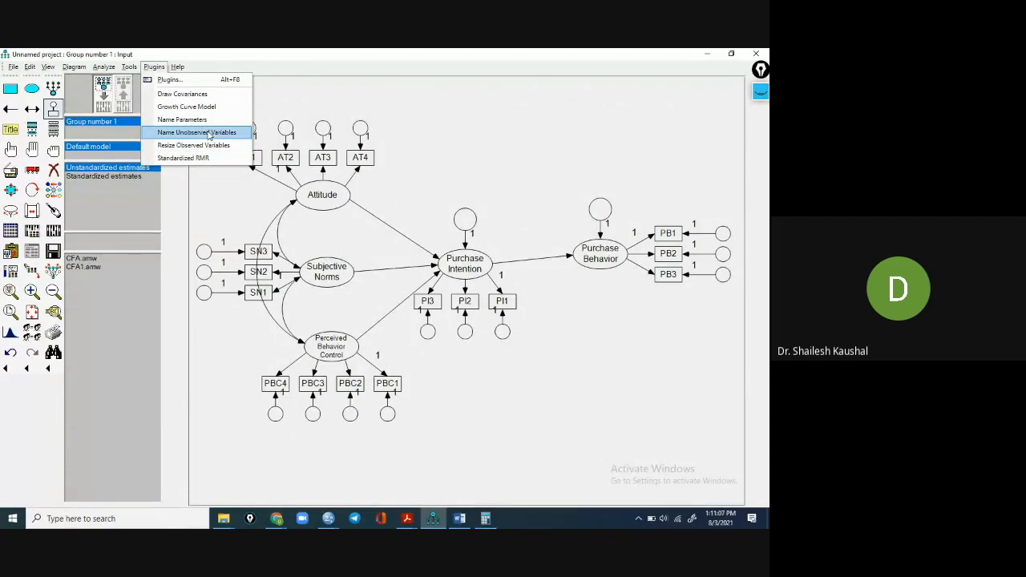
pyautogui.click(209, 133)
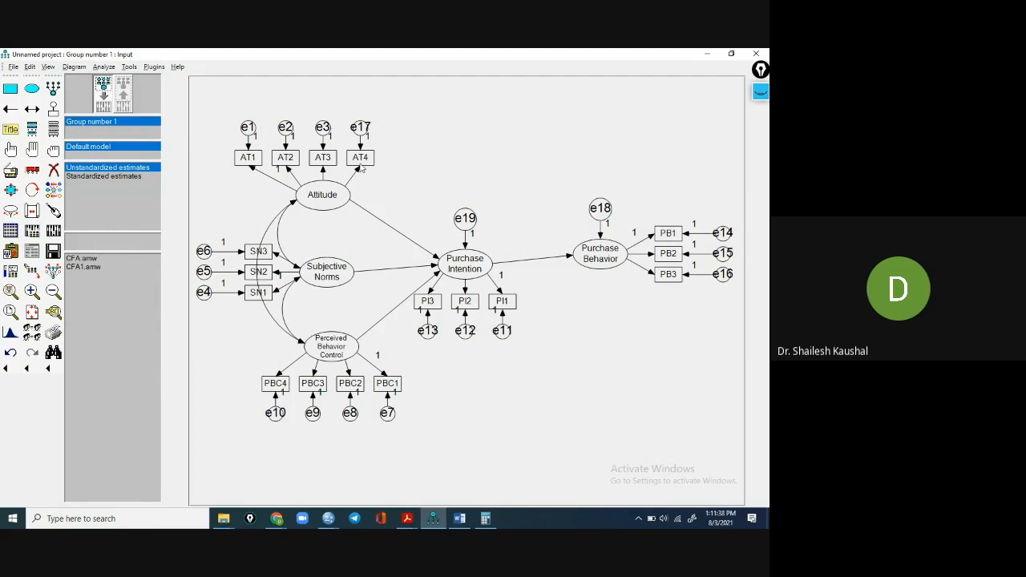
pyautogui.moveTo(410, 519)
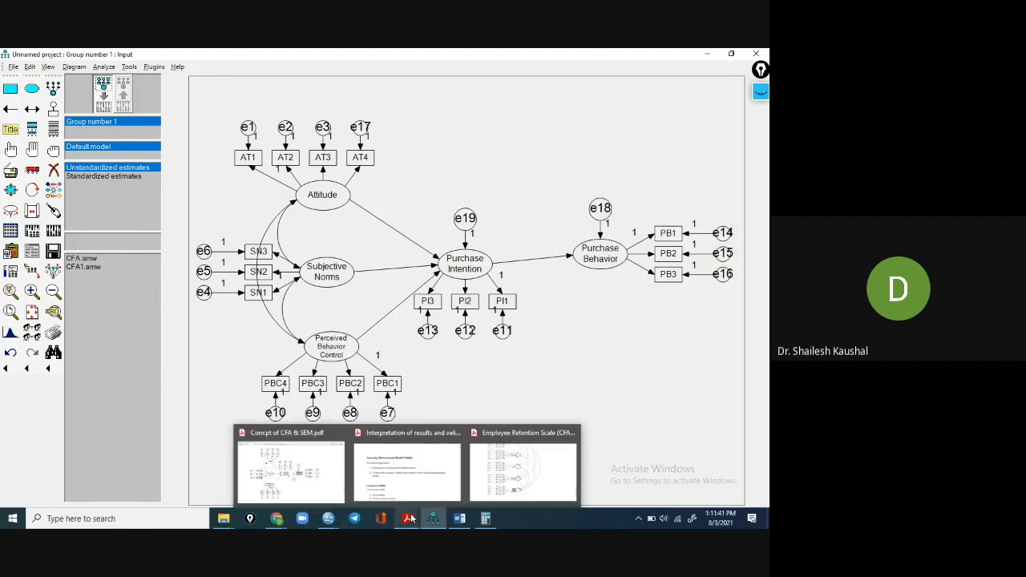
pyautogui.moveTo(311, 468)
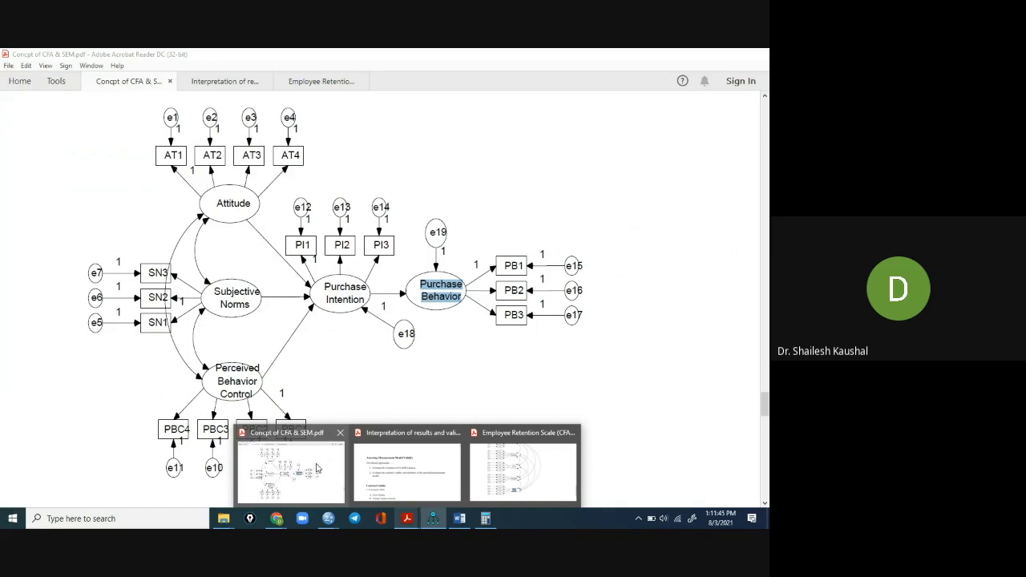
pyautogui.click(316, 468)
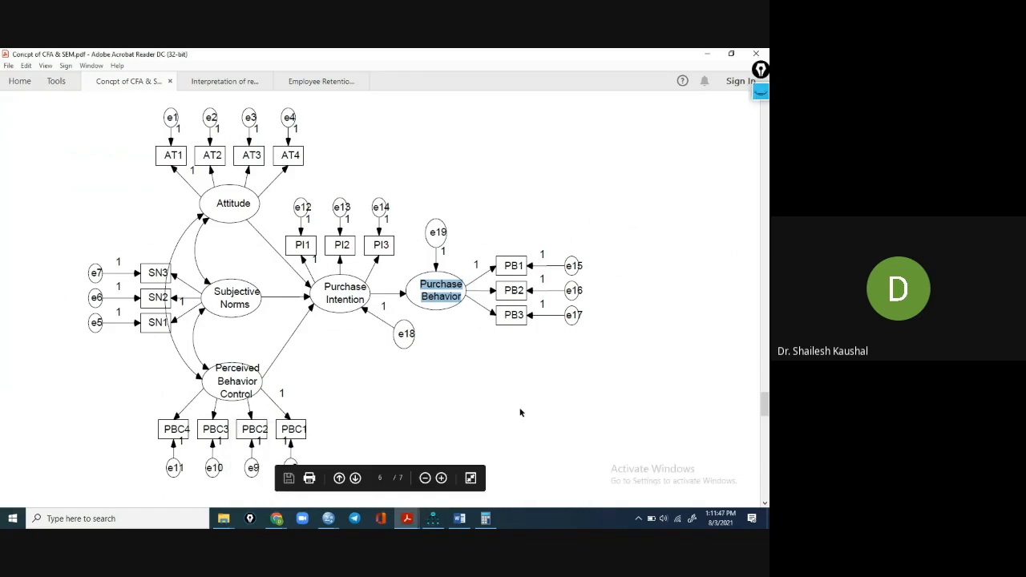
pyautogui.click(432, 519)
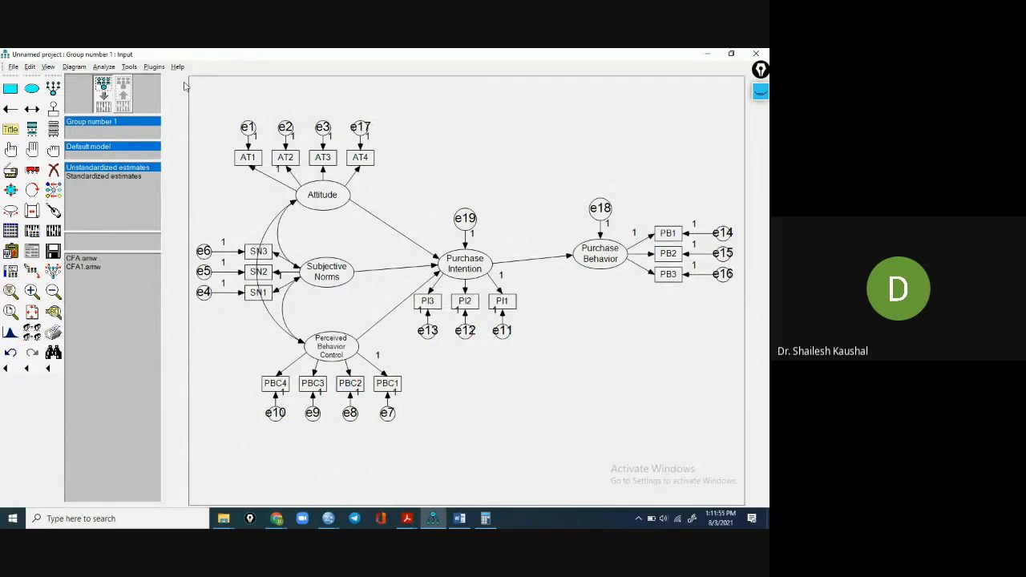
pyautogui.click(10, 355)
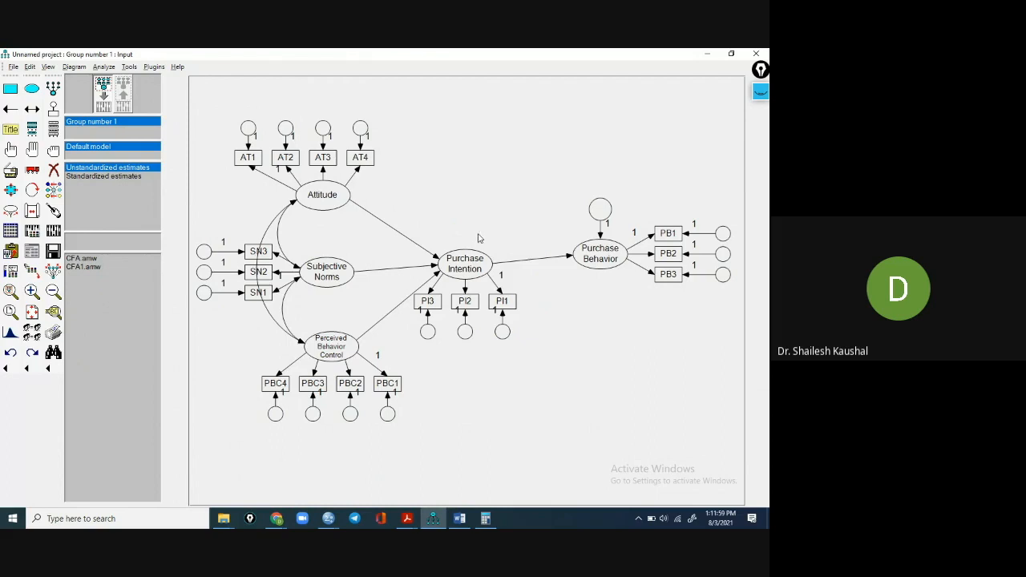
# - Switch the parameter format to standardized estimates
pyautogui.click(112, 177)
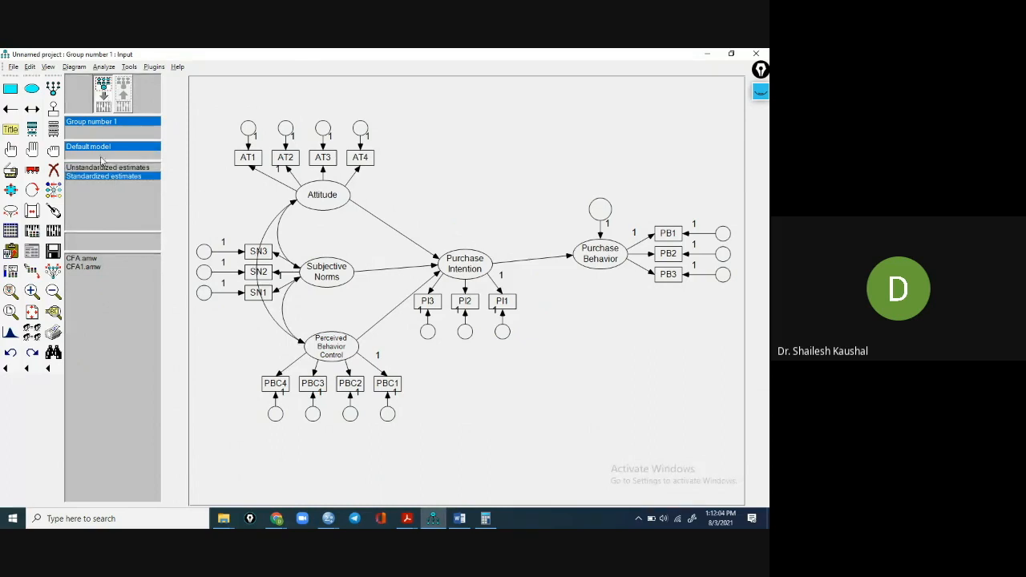
pyautogui.click(104, 167)
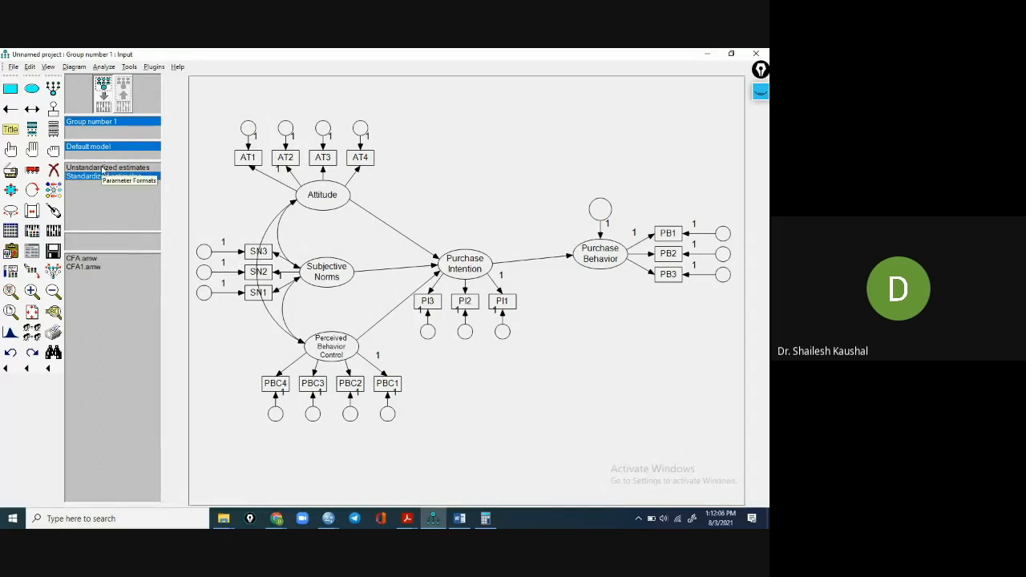
pyautogui.click(102, 177)
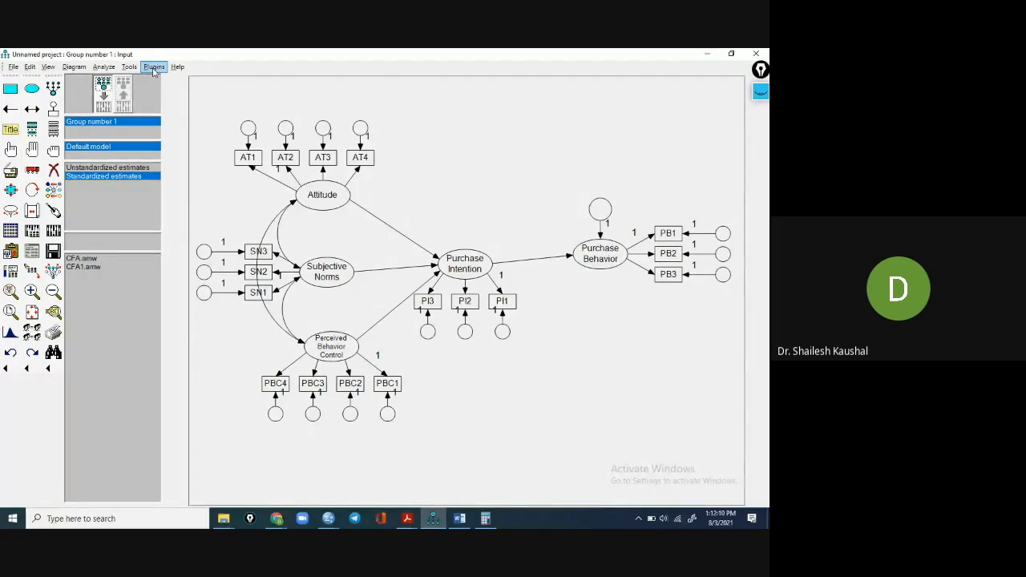
# - Name all unobserved variables of the model automatically with the Name Unobserved Variables plugin
pyautogui.click(153, 67)
pyautogui.click(174, 133)
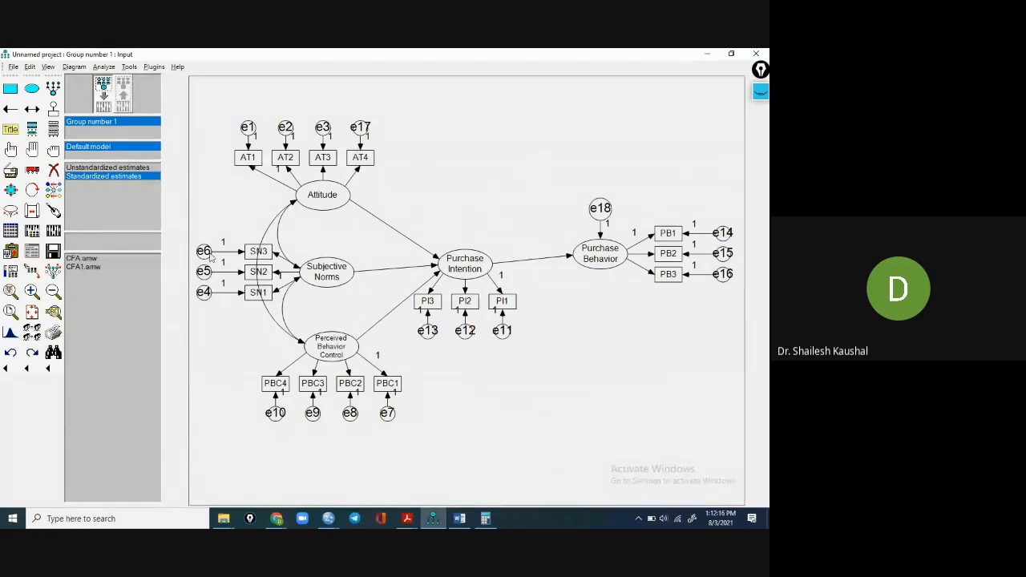
pyautogui.click(153, 67)
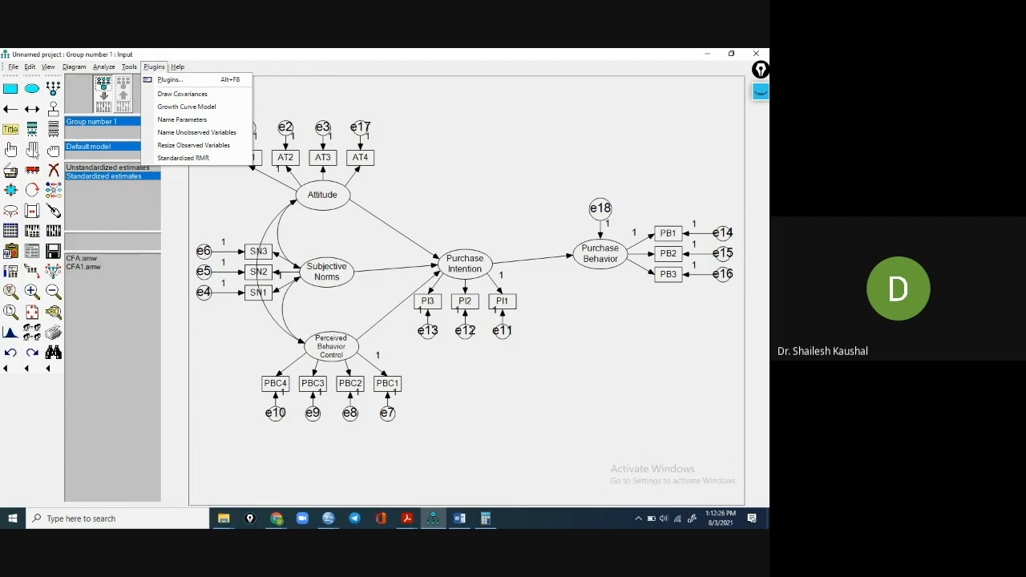
# - Undo the automatic naming of the unobserved variables and the rotation of the Purchase Intention indicators
pyautogui.click(10, 353)
pyautogui.click(10, 352)
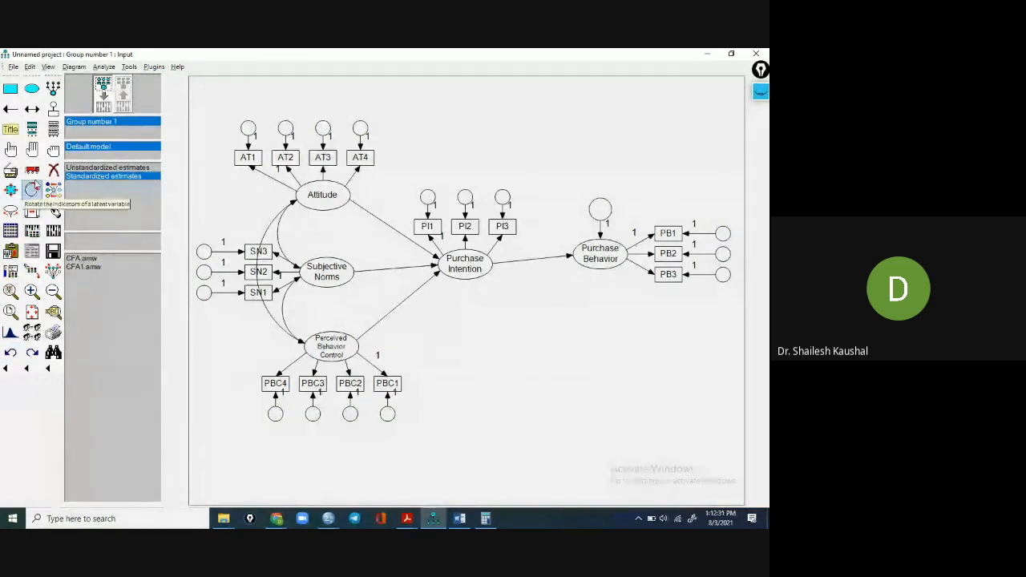
pyautogui.click(53, 108)
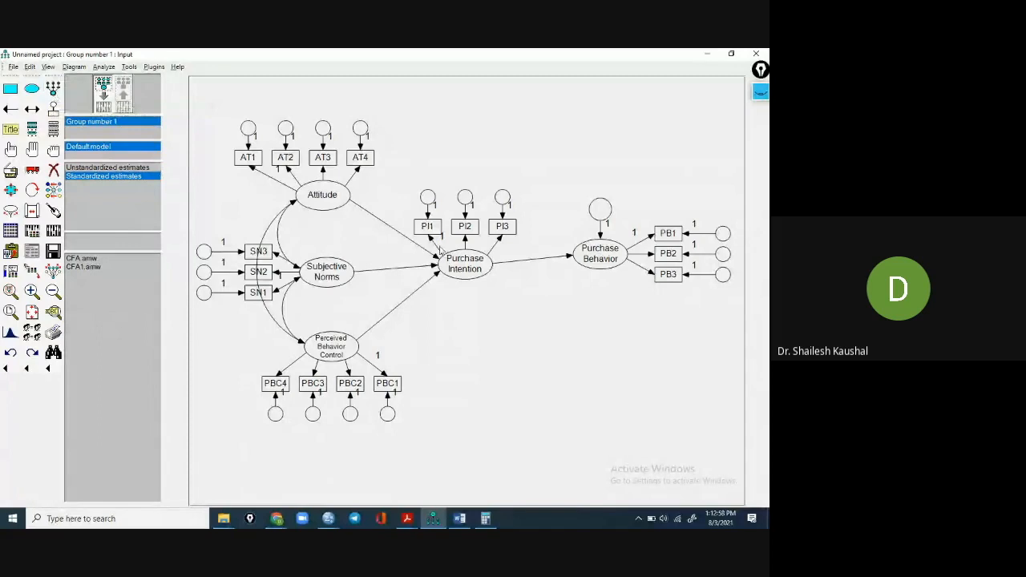
# - Rotate the Purchase Intention indicators below the construct and add a unique variable above it
pyautogui.click(33, 189)
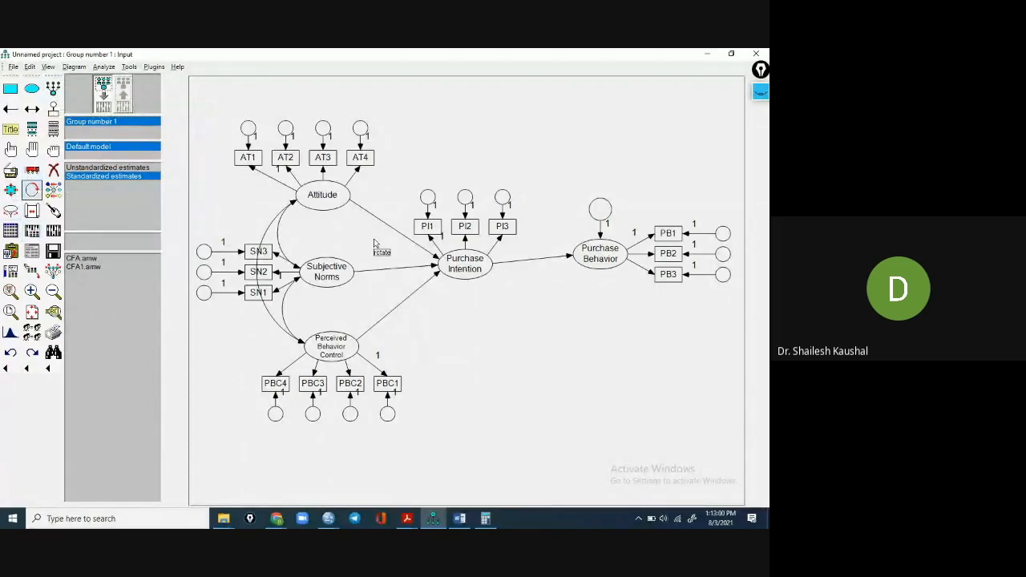
pyautogui.click(468, 271)
pyautogui.click(468, 270)
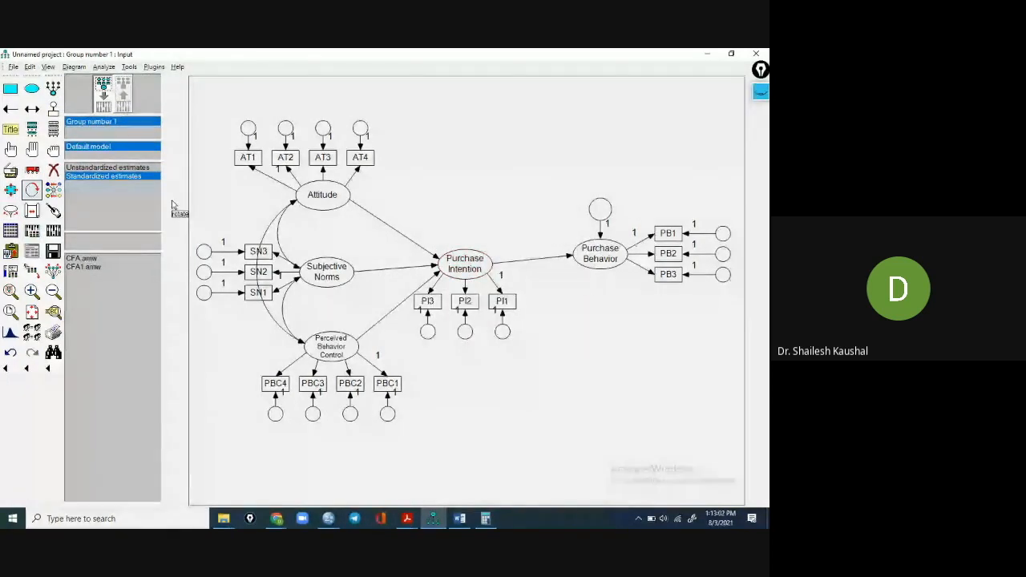
pyautogui.click(53, 108)
pyautogui.click(465, 259)
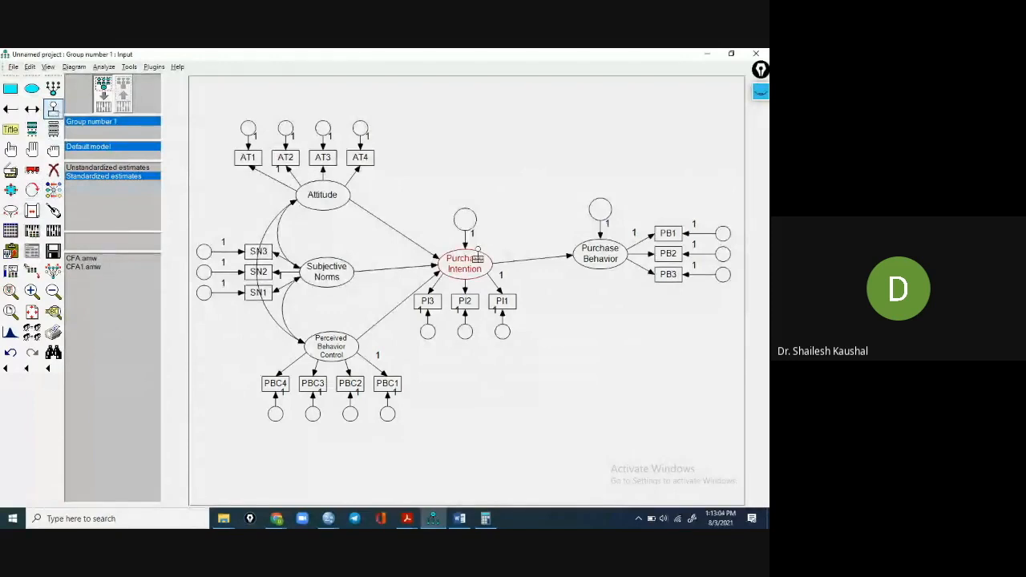
# - Name the model's unobserved variables automatically, including the new error term on Purchase Intention, and keep the Amos diagram in view
pyautogui.click(154, 67)
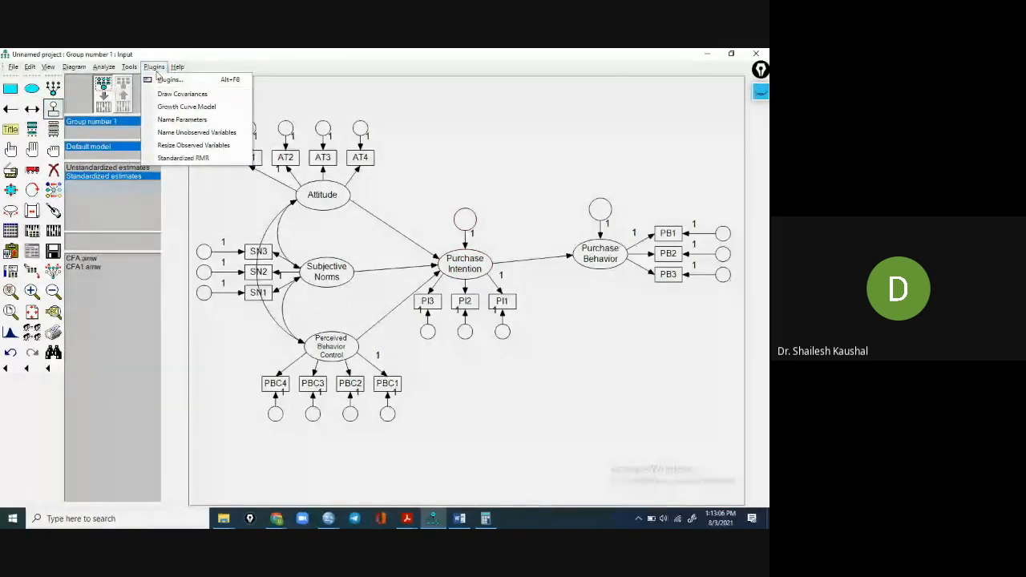
pyautogui.click(182, 133)
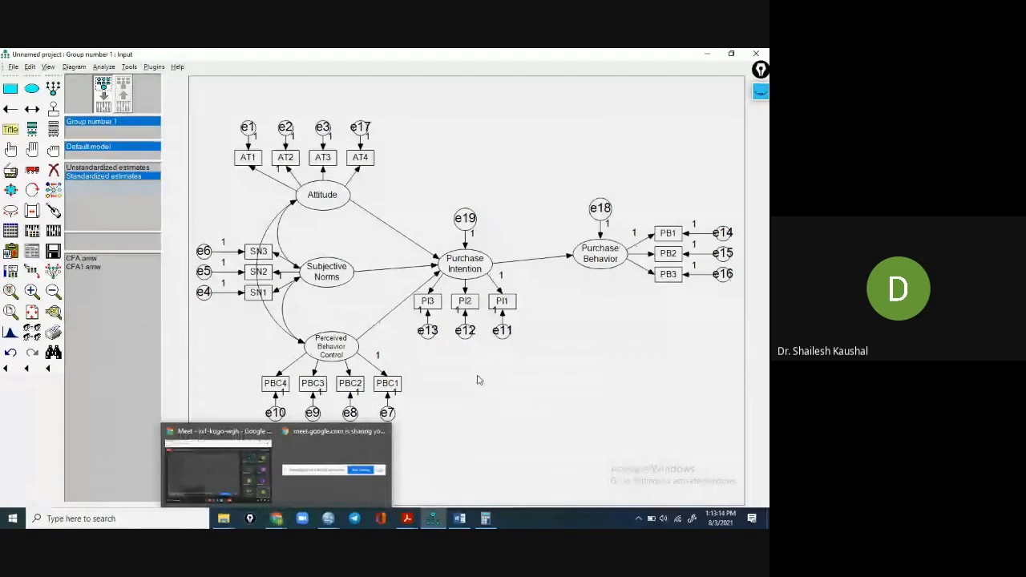
pyautogui.moveTo(432, 522)
pyautogui.moveTo(426, 478)
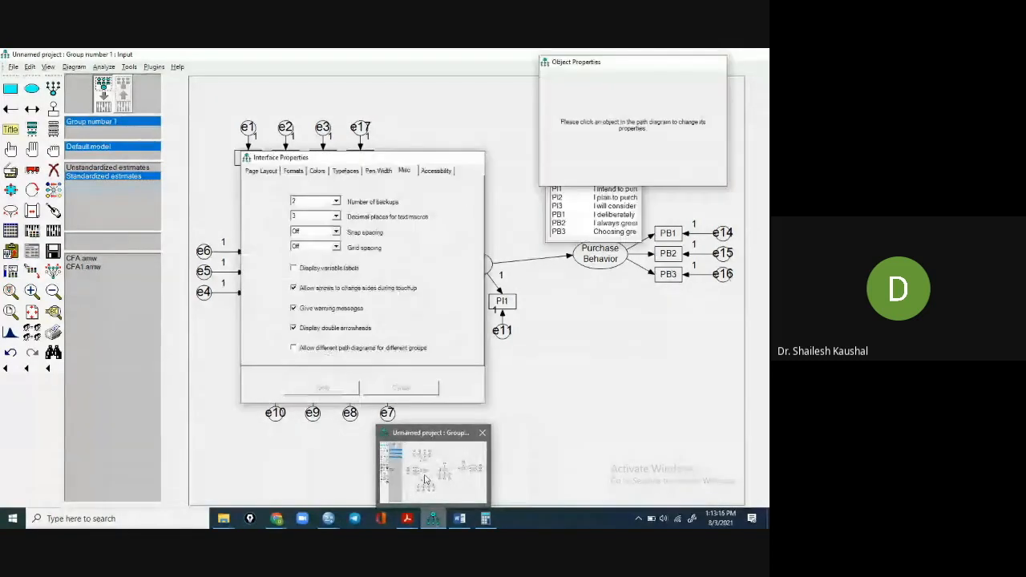
pyautogui.click(426, 479)
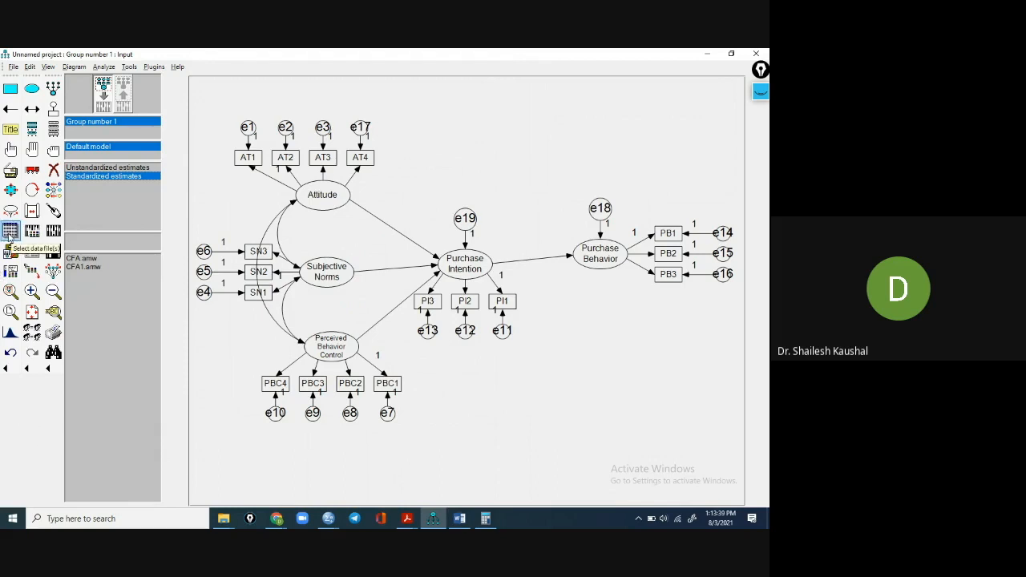
# - Confirm TPB.sav as the data file and request standardized estimates and squared multiple correlations in the analysis output
pyautogui.click(9, 232)
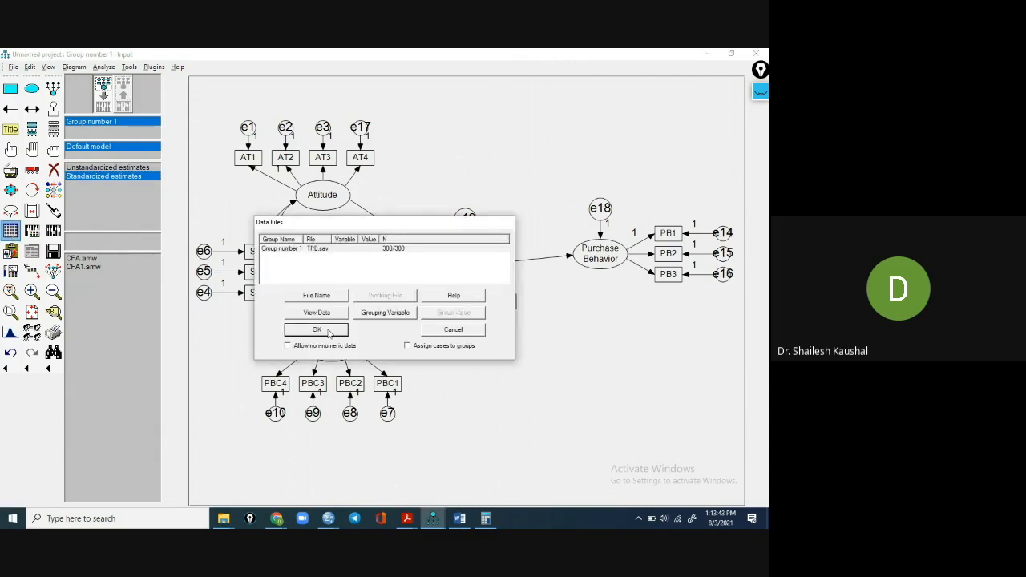
pyautogui.click(316, 330)
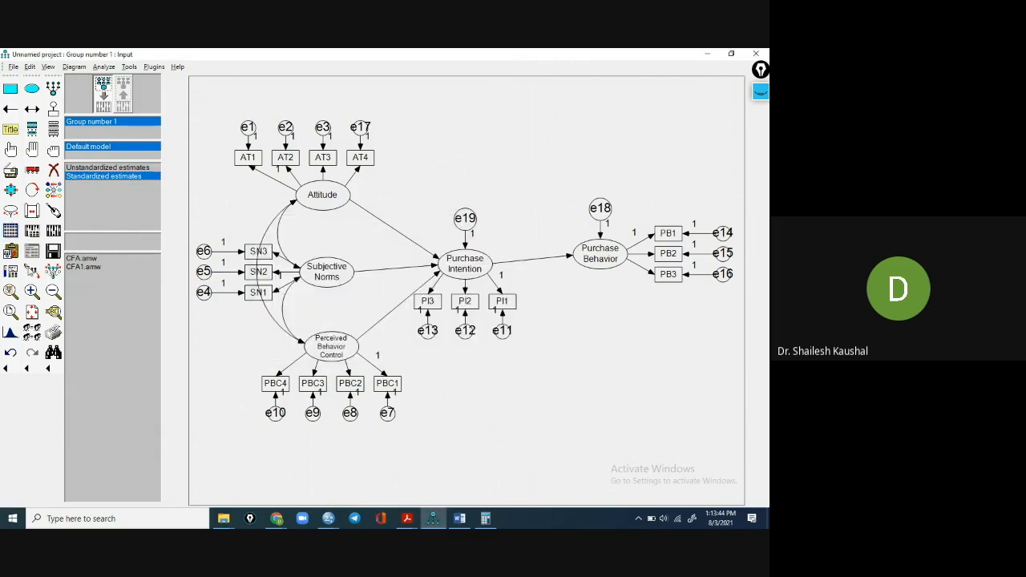
pyautogui.click(32, 232)
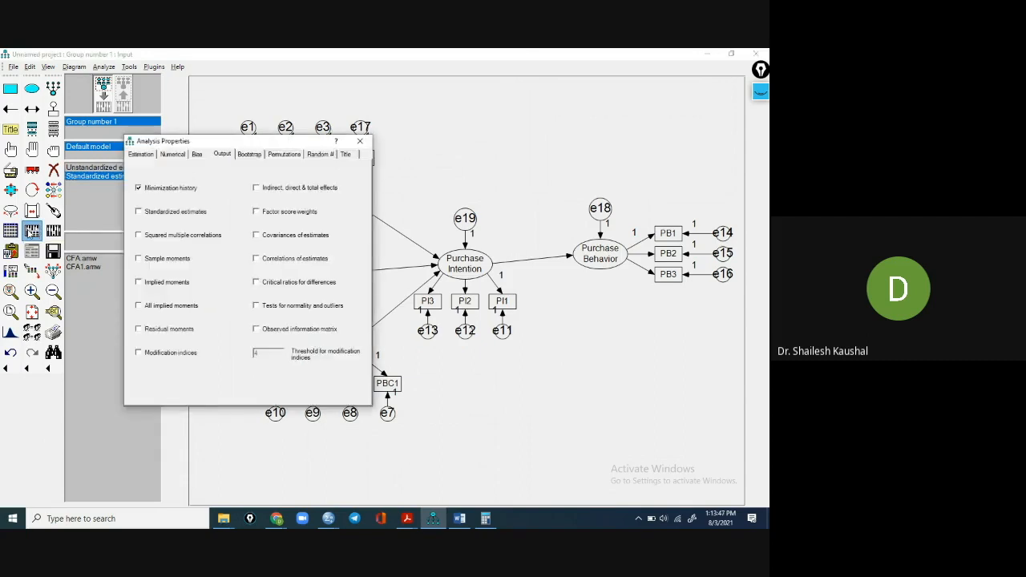
pyautogui.click(139, 212)
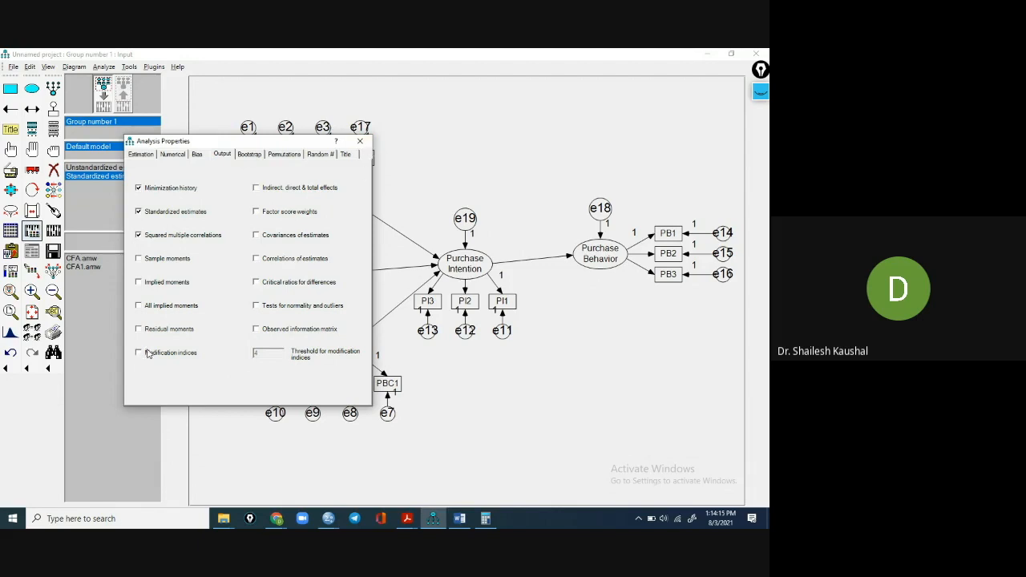
pyautogui.click(360, 141)
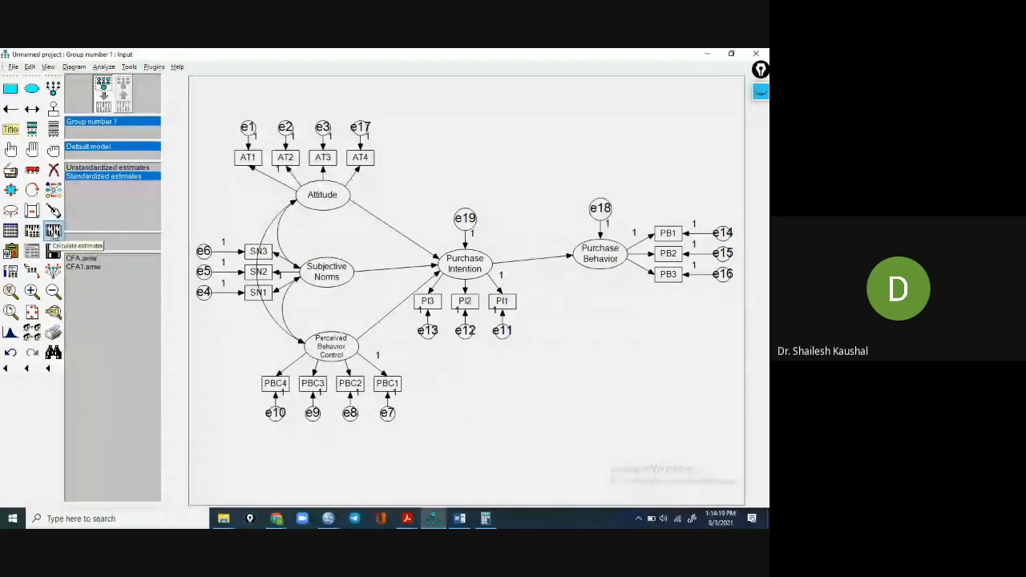
# - Calculate the estimates, saving the model as SEM in the Krukshetra folder, and display the output path diagram
pyautogui.click(56, 232)
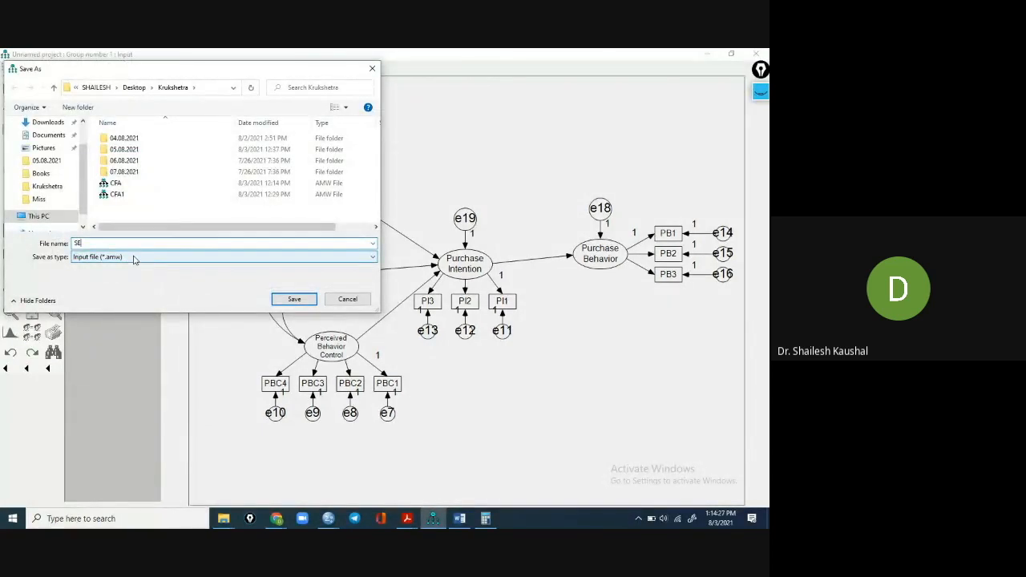
pyautogui.click(294, 299)
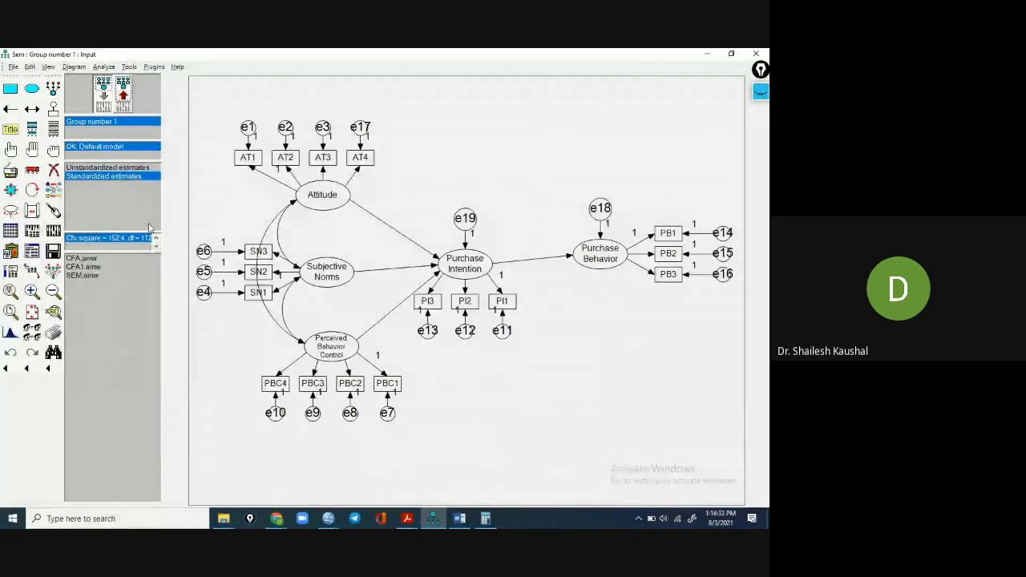
pyautogui.click(124, 96)
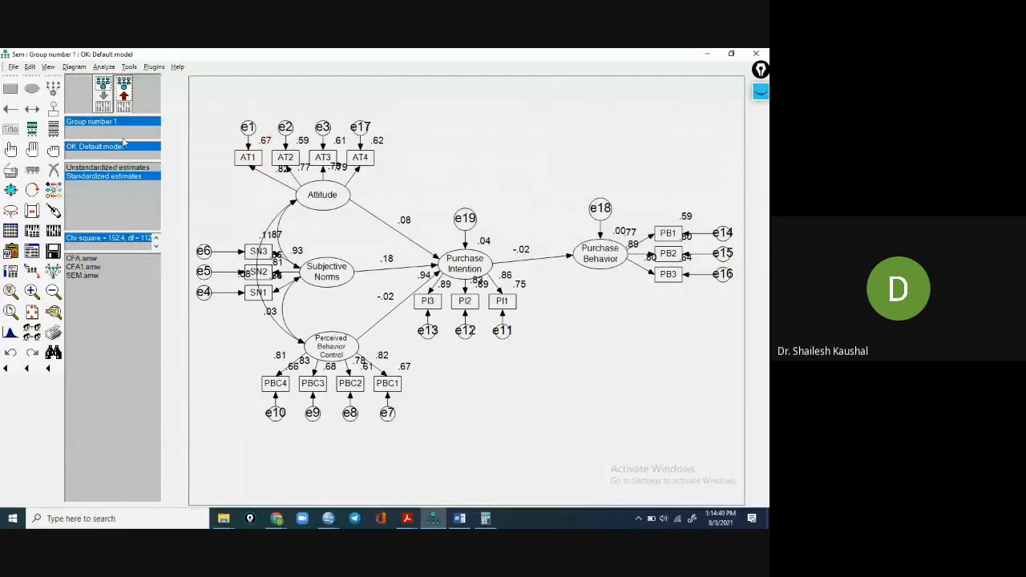
pyautogui.click(104, 105)
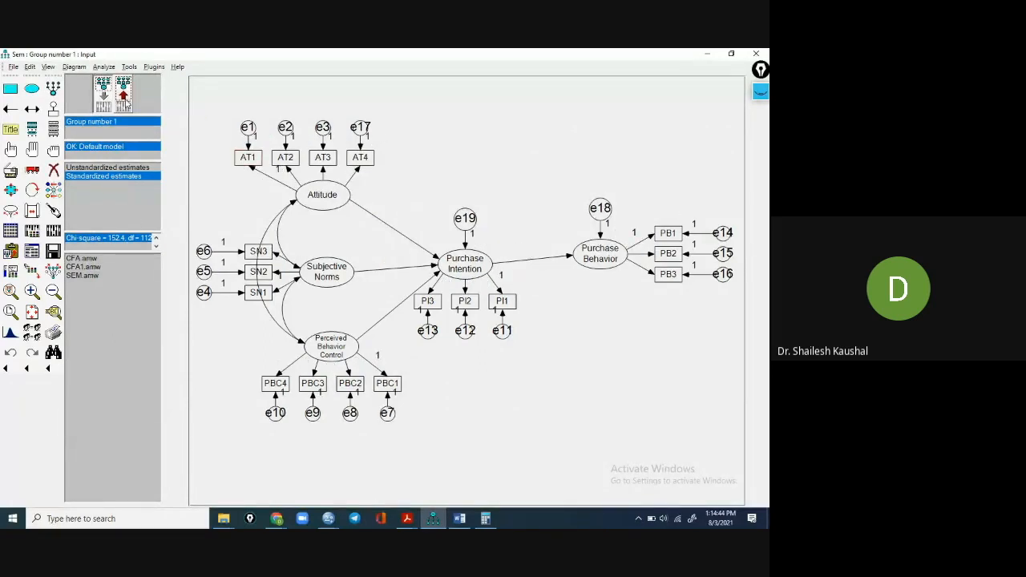
pyautogui.click(124, 97)
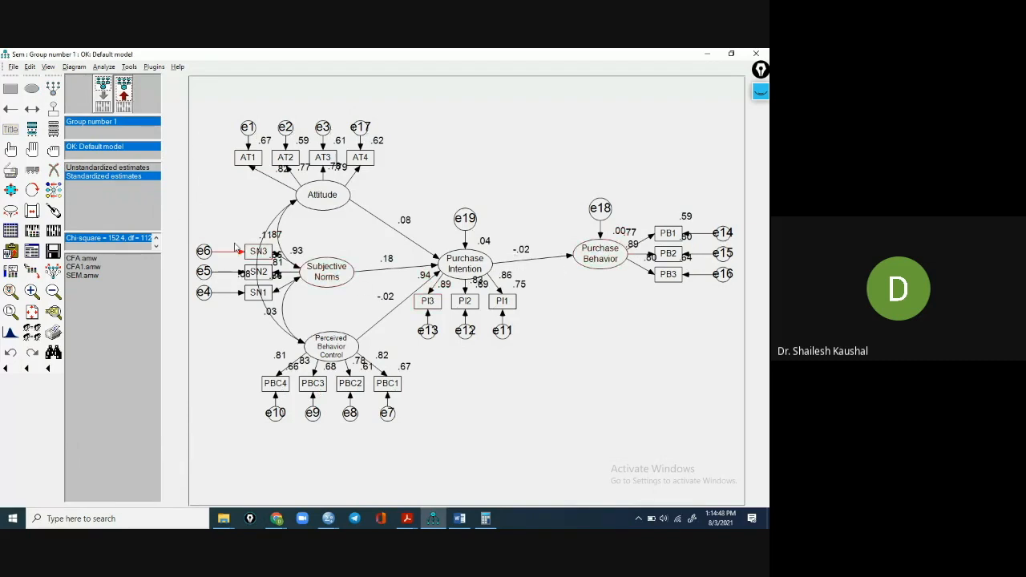
# - Copy the output path diagram and paste it below the AVE and SIC notes at the end of the Validity document in Word
pyautogui.click(10, 252)
pyautogui.click(459, 518)
pyautogui.scroll(2, 399, 399)
pyautogui.scroll(-2, 399, 399)
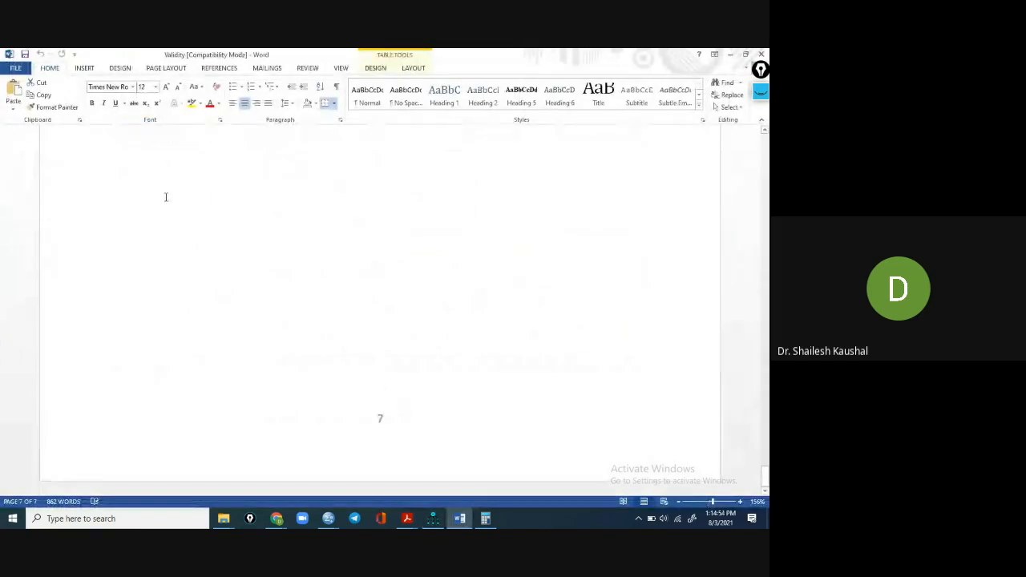
pyautogui.scroll(1, 166, 197)
pyautogui.click(432, 152)
pyautogui.press('Return')
pyautogui.press('Return')
pyautogui.press('Return')
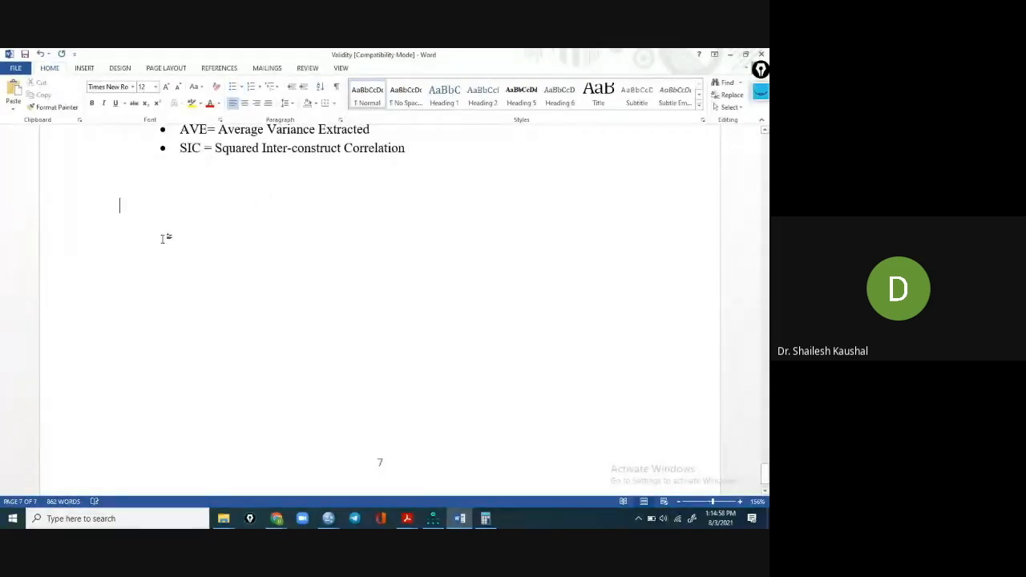
pyautogui.rightClick(166, 237)
pyautogui.click(181, 285)
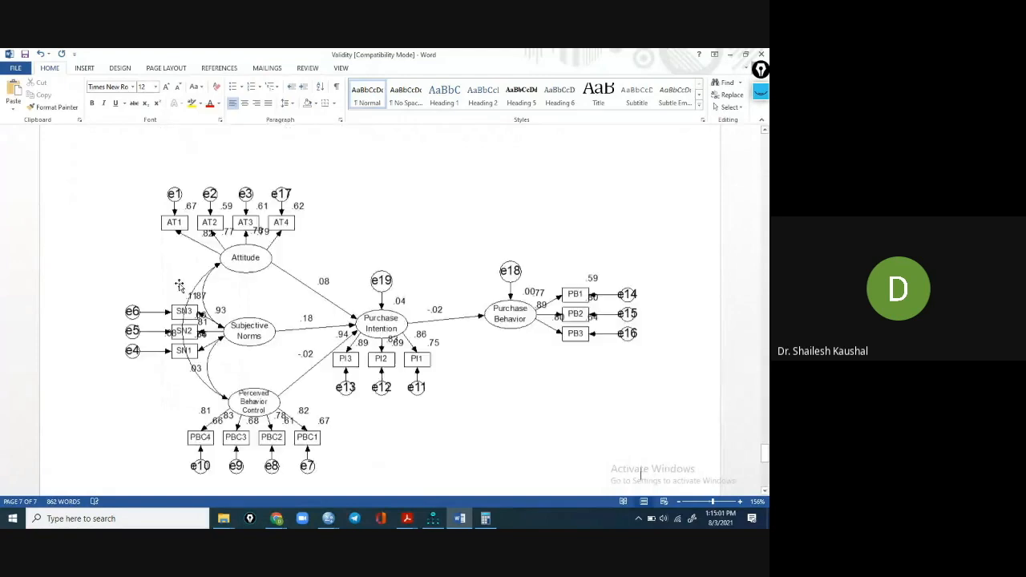
# - Try to convert the pasted path diagram into an editable drawing, and undo the conversion and the paste
pyautogui.scroll(-3, 352, 301)
pyautogui.scroll(2, 352, 301)
pyautogui.click(253, 213)
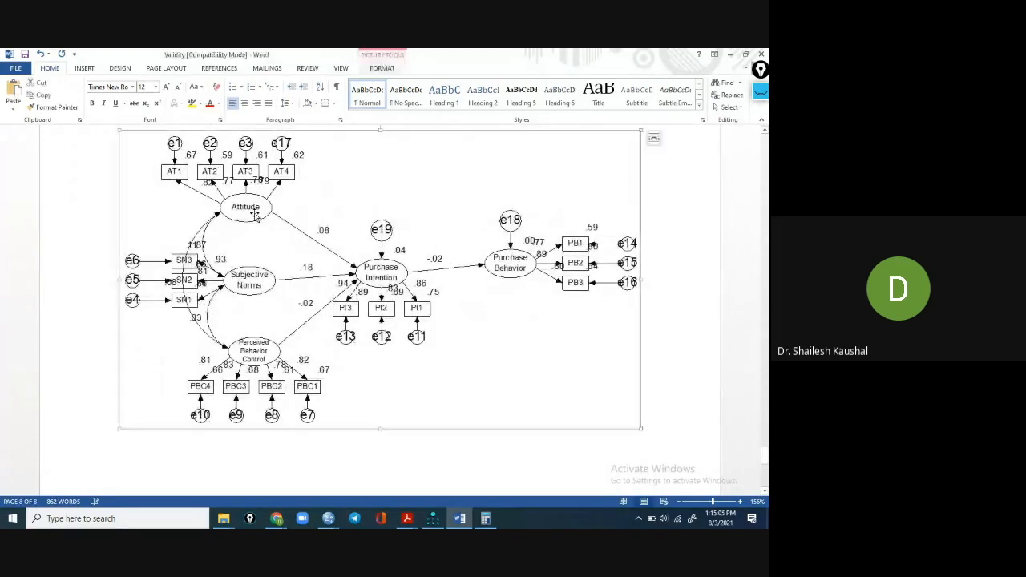
pyautogui.rightClick(353, 160)
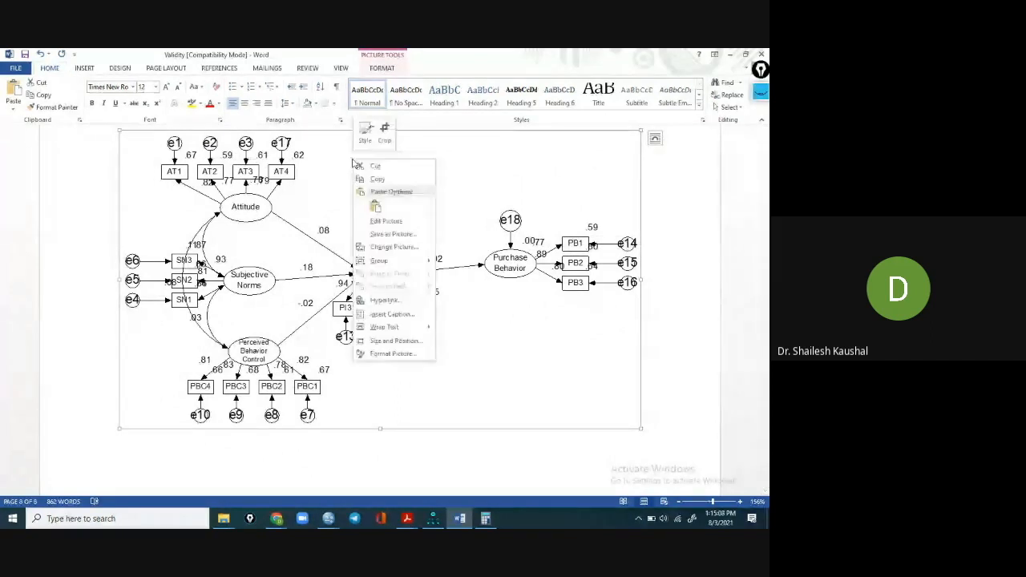
pyautogui.click(386, 221)
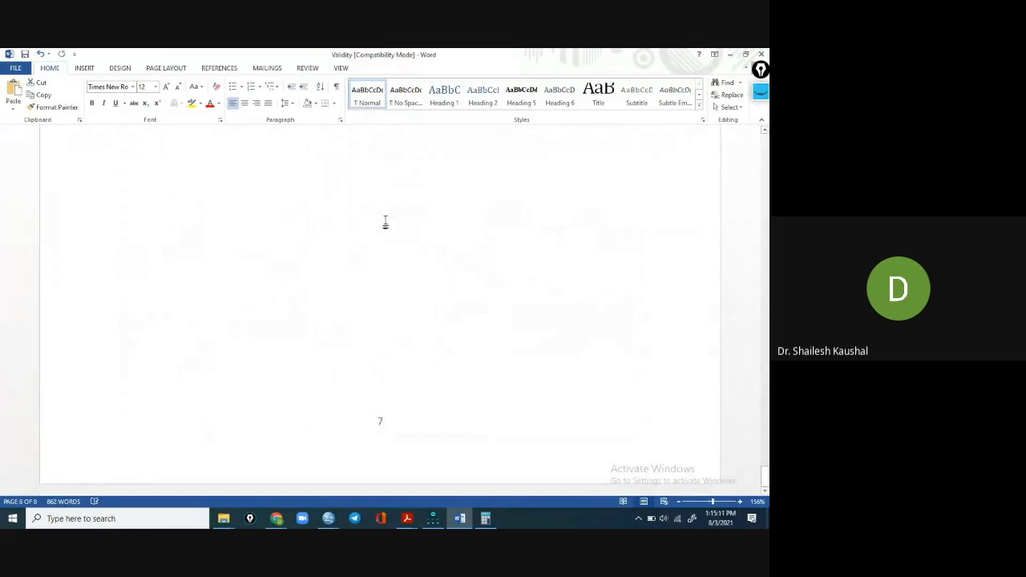
pyautogui.scroll(1, 348, 297)
pyautogui.scroll(-4, 347, 297)
pyautogui.scroll(6, 350, 296)
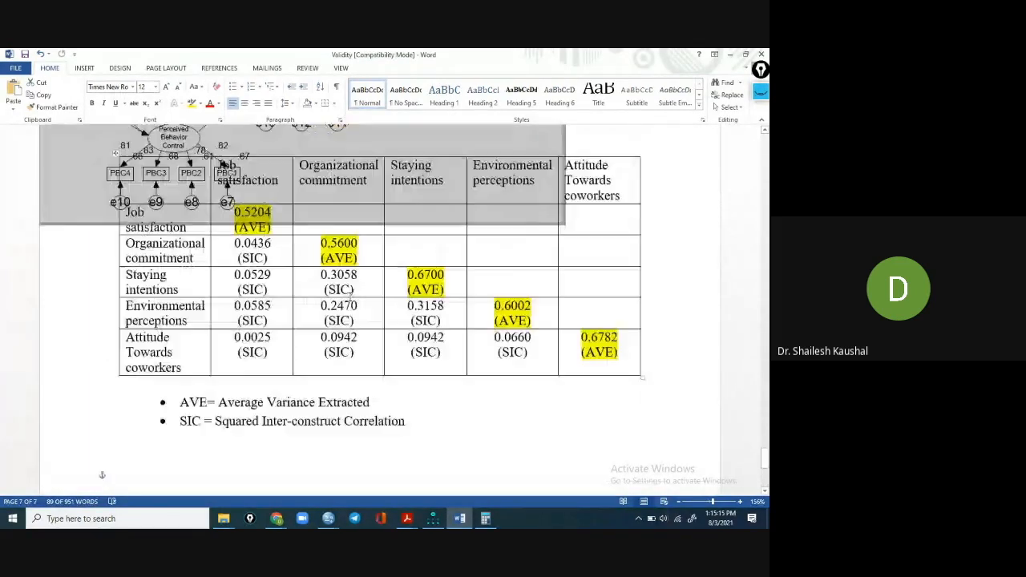
pyautogui.scroll(5, 348, 296)
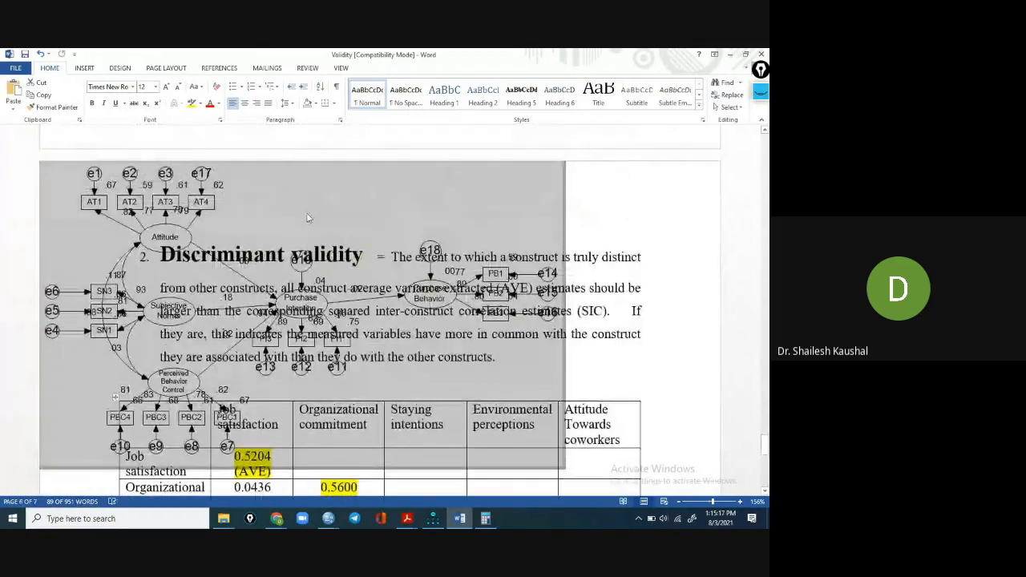
pyautogui.click(308, 218)
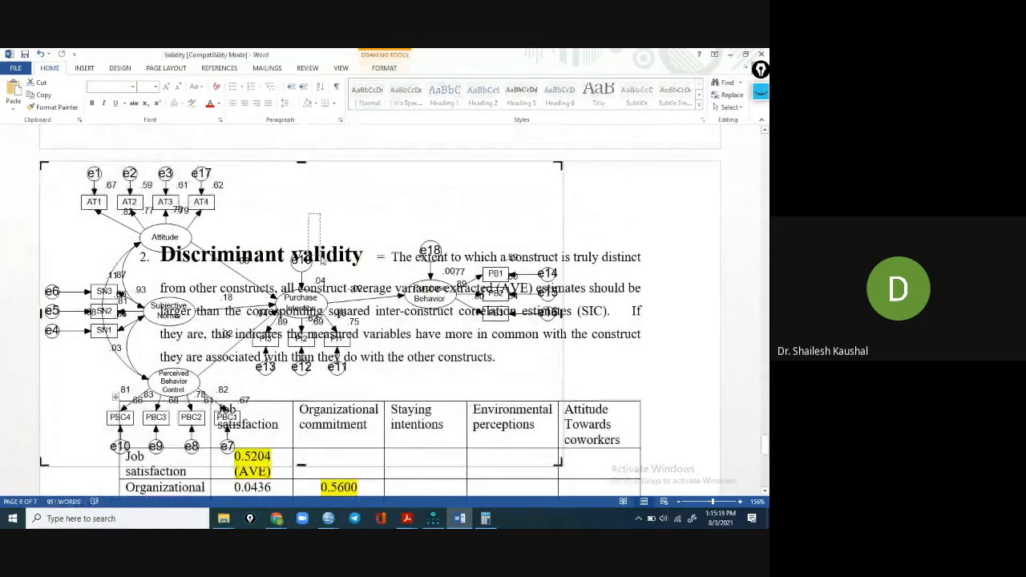
pyautogui.click(41, 54)
pyautogui.scroll(-4, 382, 414)
pyautogui.hotkey('ctrl', 'Return')
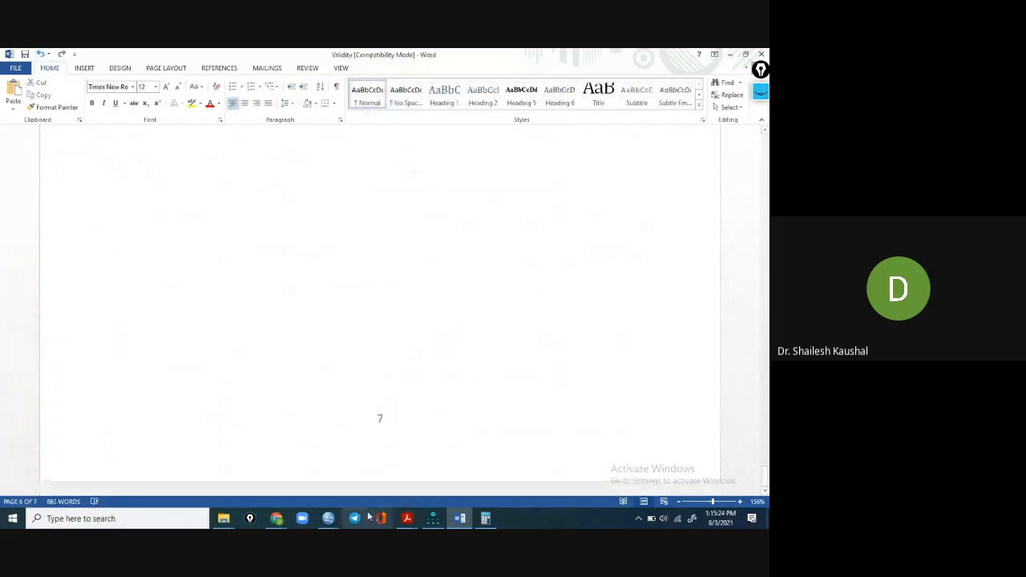
# - Switch to the Google Meet call, read its in-call messages, and return to the Validity document in Word
pyautogui.moveTo(277, 518)
pyautogui.click(252, 478)
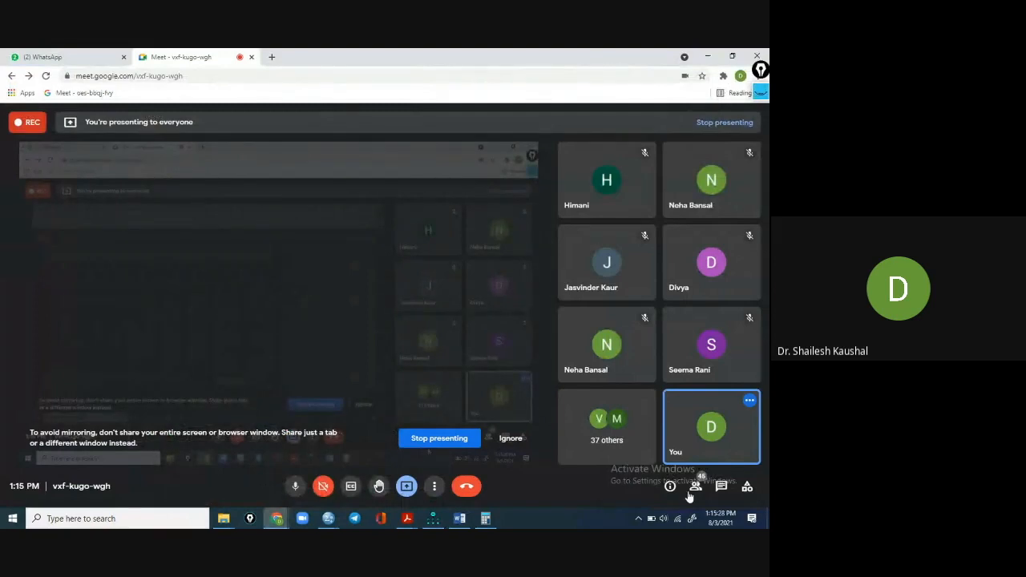
pyautogui.click(721, 486)
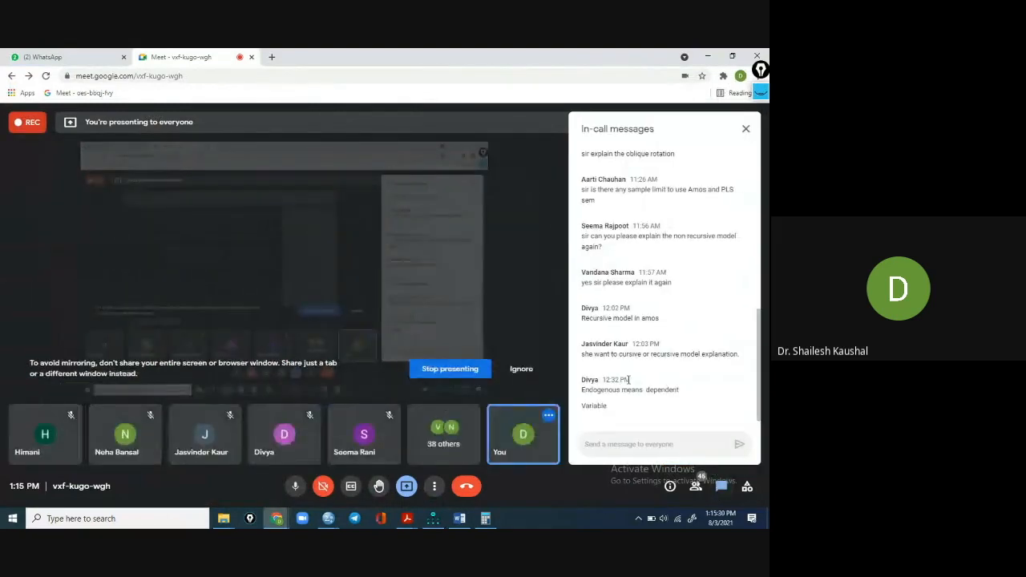
pyautogui.click(461, 519)
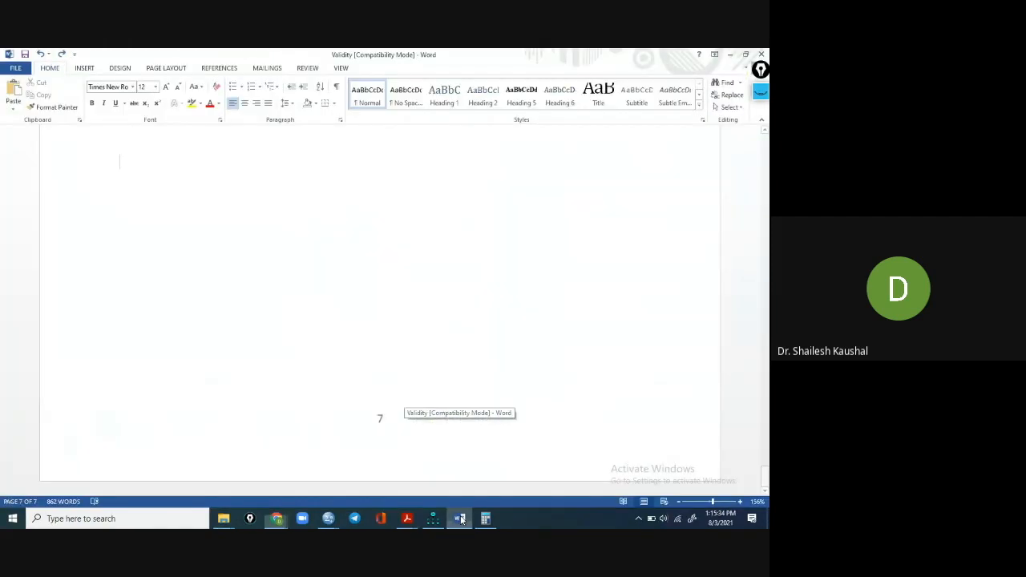
pyautogui.scroll(15, 296, 298)
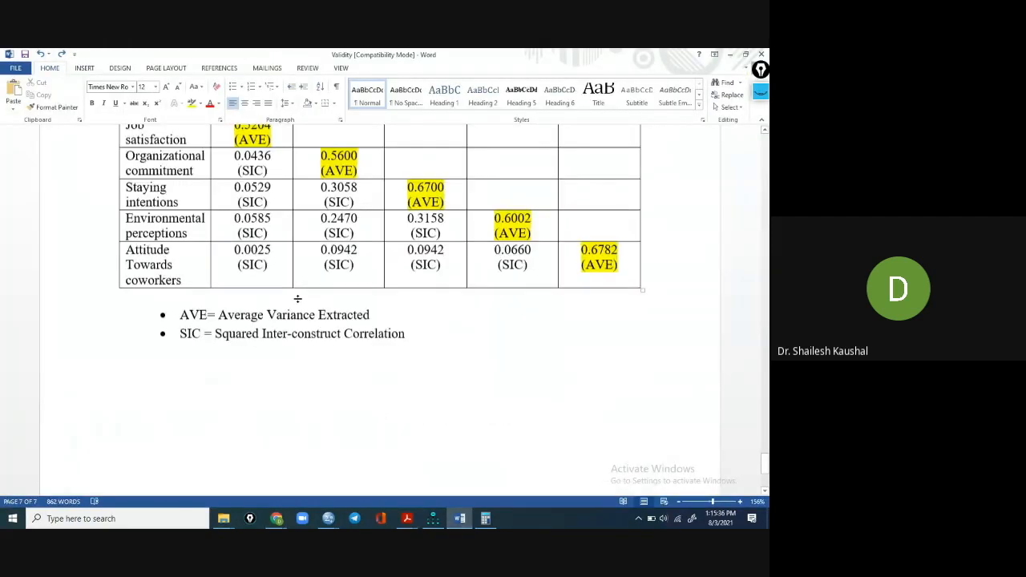
pyautogui.scroll(-15, 308, 316)
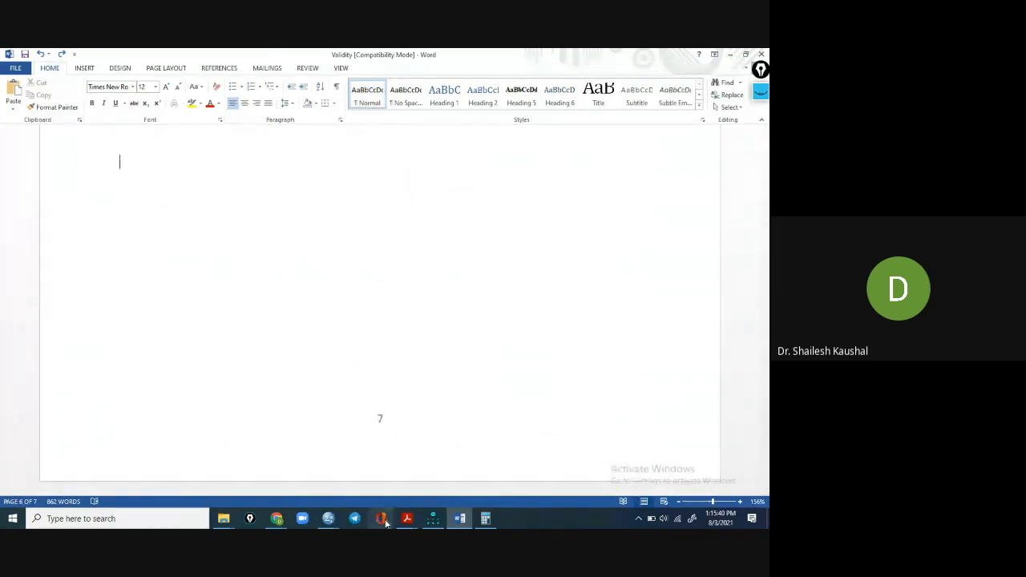
pyautogui.moveTo(277, 519)
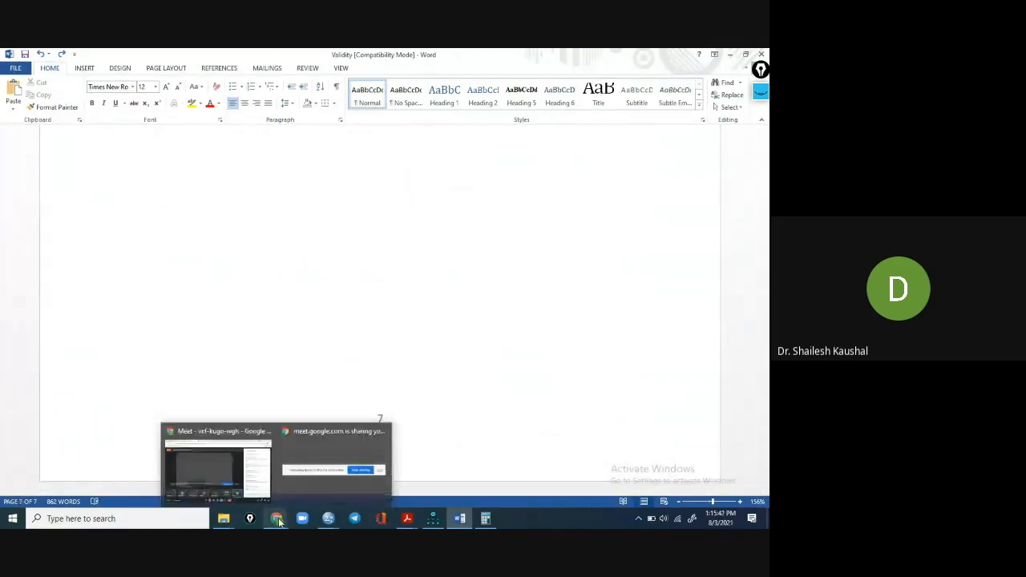
# - Switch to the Interpretation of results and validity PDF in Acrobat Reader and review its validity sections through to the second Construct Reliability passage
pyautogui.click(229, 473)
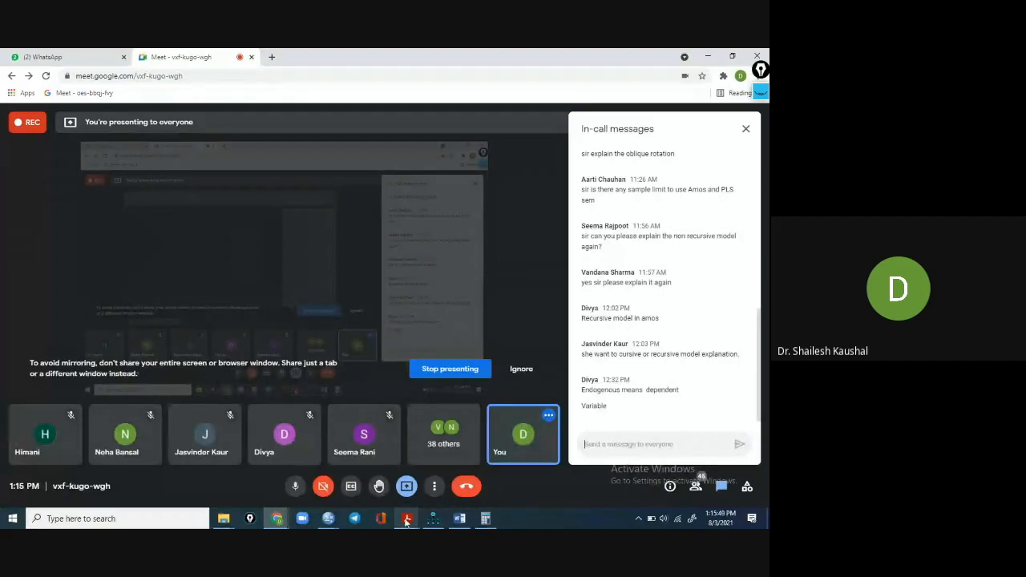
pyautogui.moveTo(407, 519)
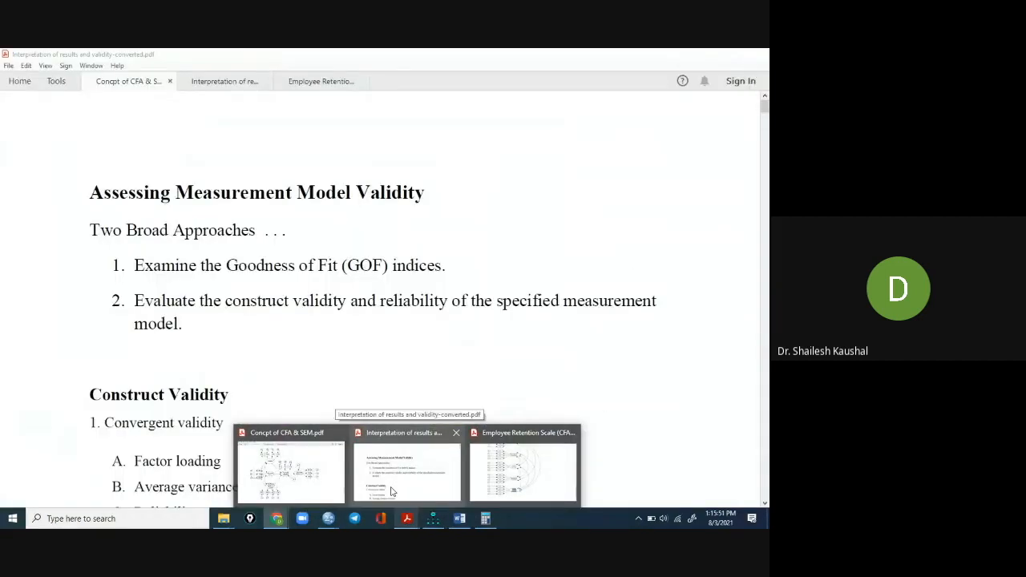
pyautogui.click(391, 491)
pyautogui.scroll(-4, 312, 269)
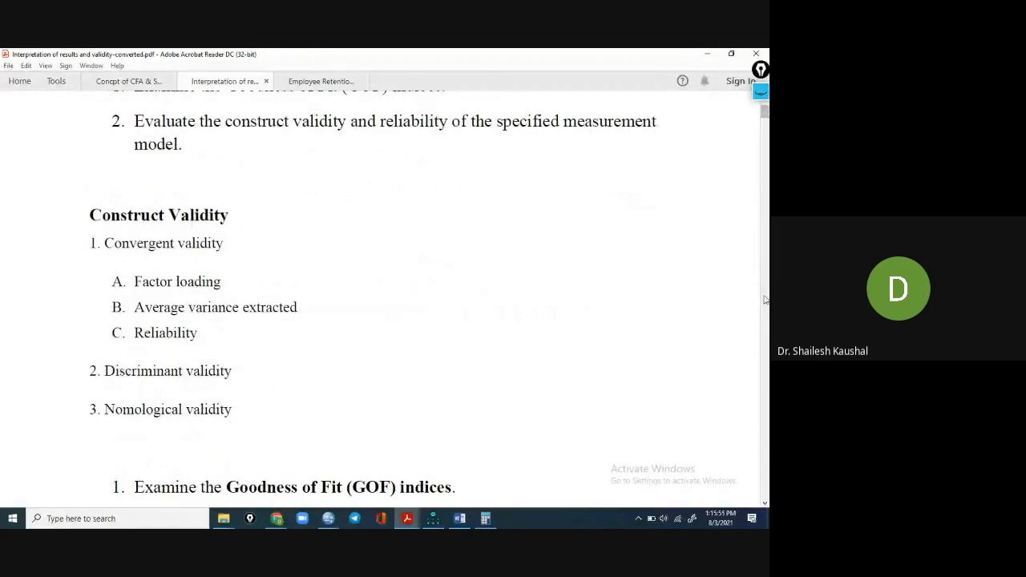
pyautogui.scroll(-10, 766, 377)
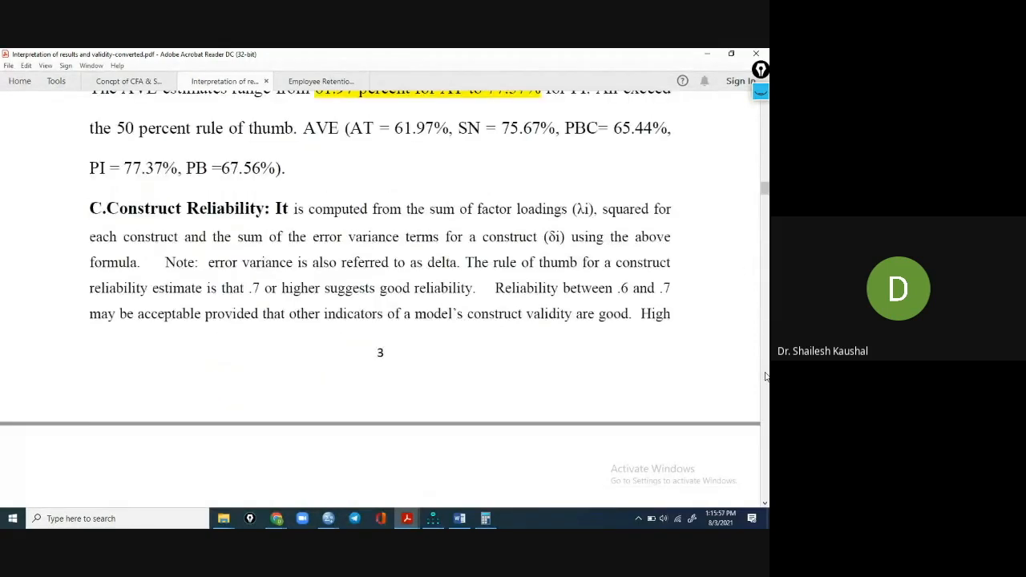
pyautogui.scroll(-20, 765, 377)
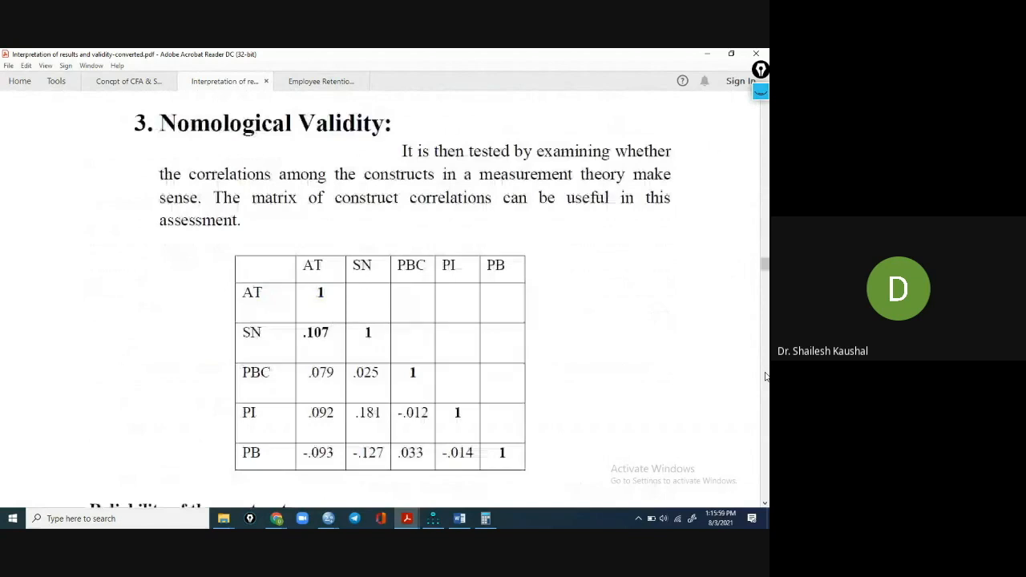
pyautogui.scroll(-15, 765, 377)
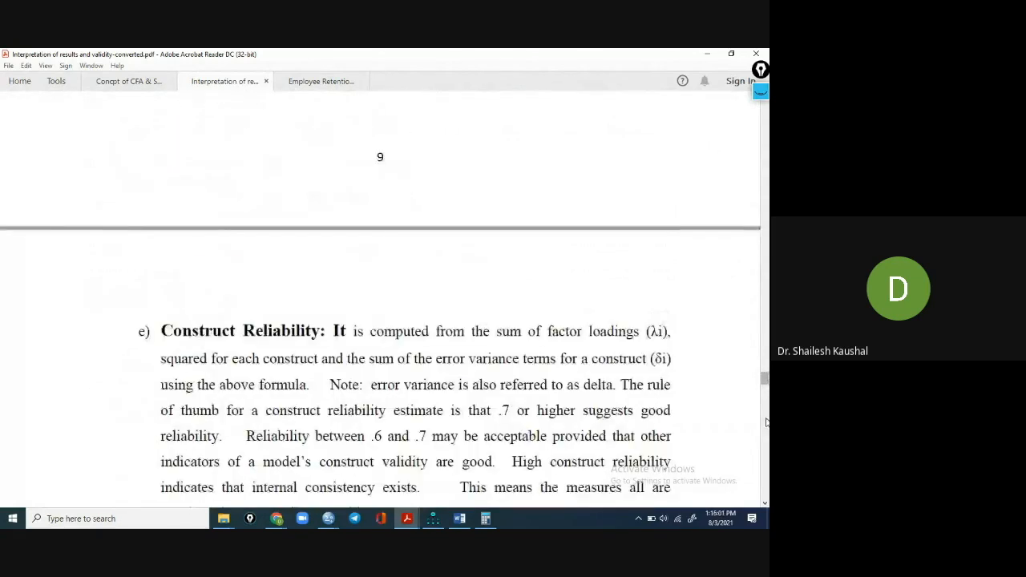
pyautogui.scroll(-5, 765, 422)
pyautogui.scroll(-5, 502, 291)
# - Go back through the PDF's AVE estimates and factor loading table to the second Goodness of Fit (GOF) indices section
pyautogui.scroll(4, 503, 288)
pyautogui.scroll(20, 502, 288)
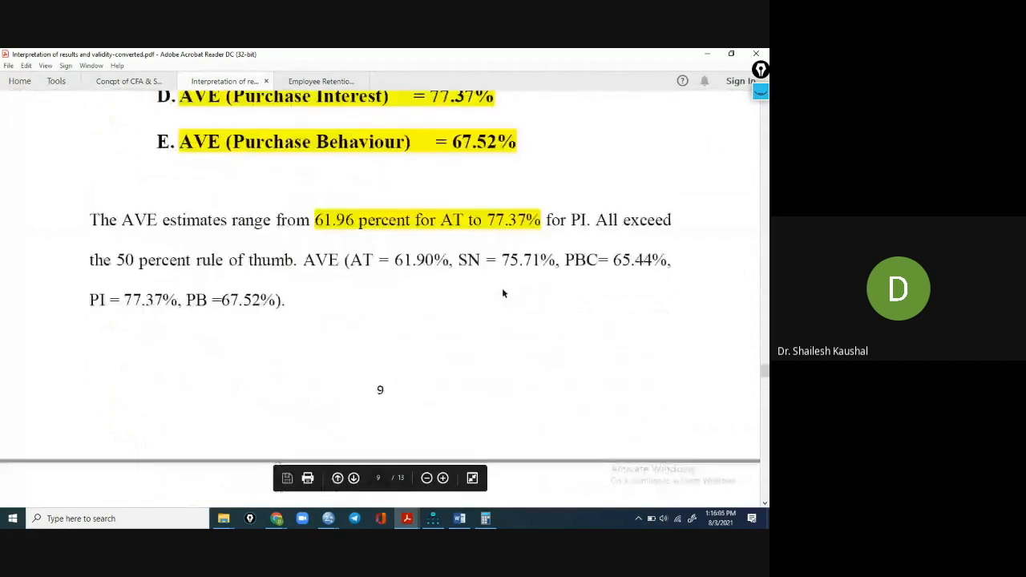
pyautogui.scroll(12, 502, 294)
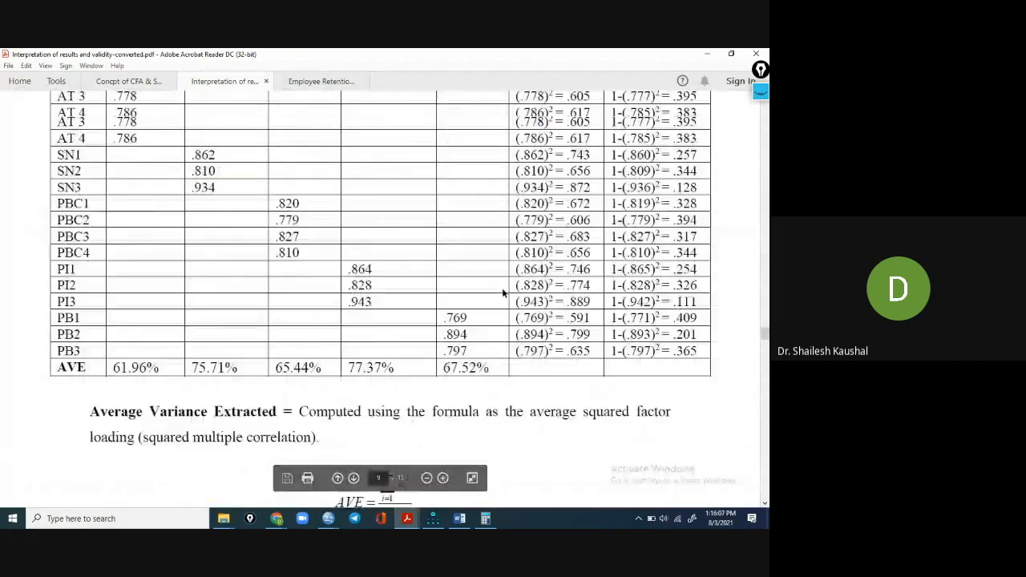
pyautogui.scroll(15, 666, 252)
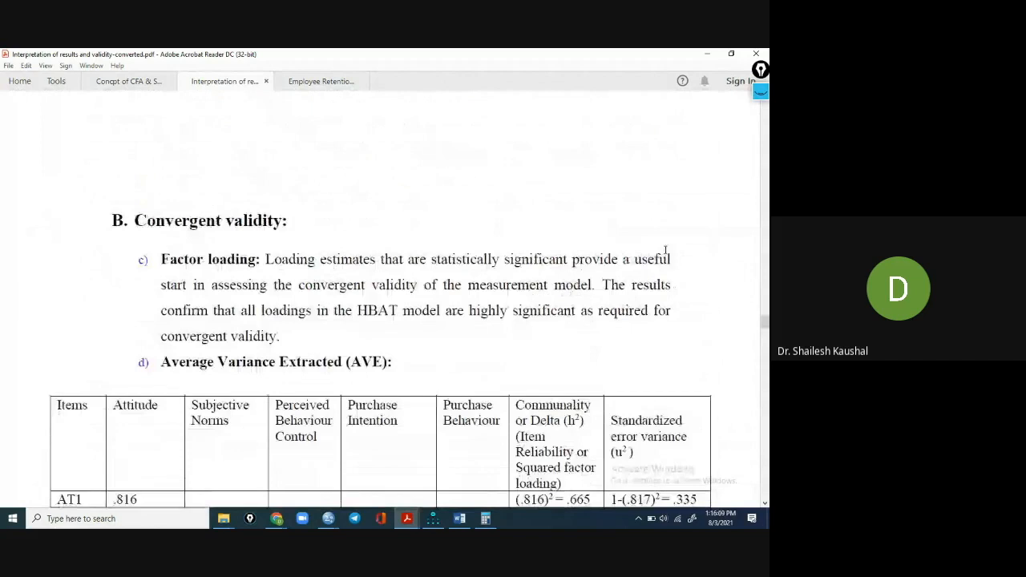
pyautogui.scroll(15, 666, 254)
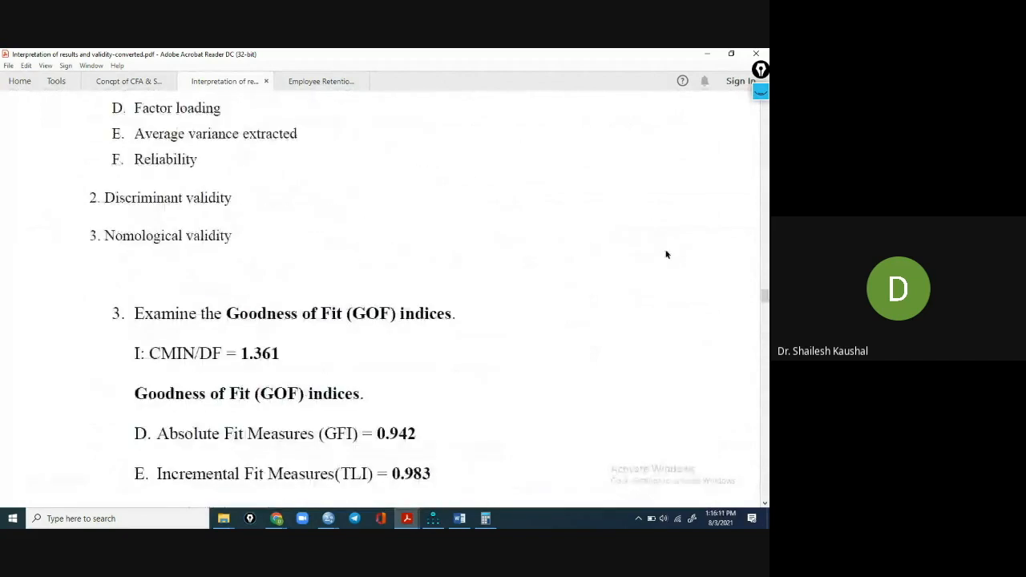
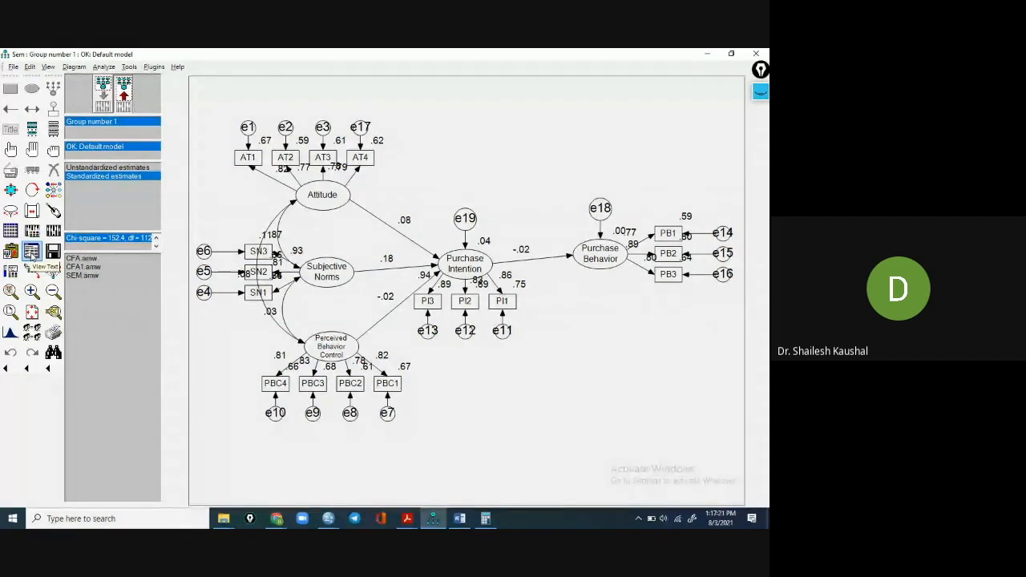
# - Open the SEM model's text output in Amos and review the Analysis Summary's date and time and the Notes for Group
pyautogui.click(31, 253)
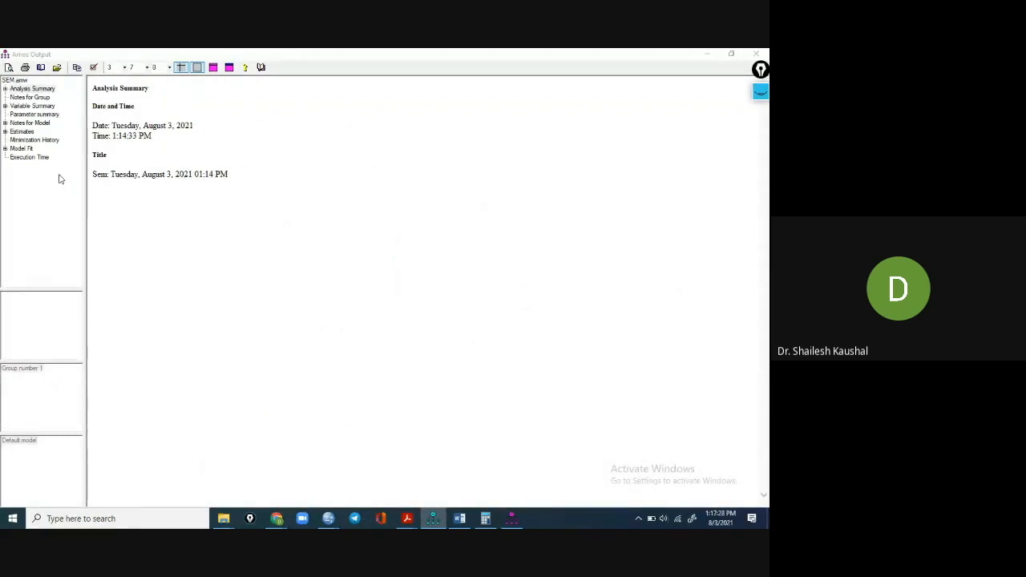
pyautogui.moveTo(145, 126); pyautogui.dragTo(175, 126)
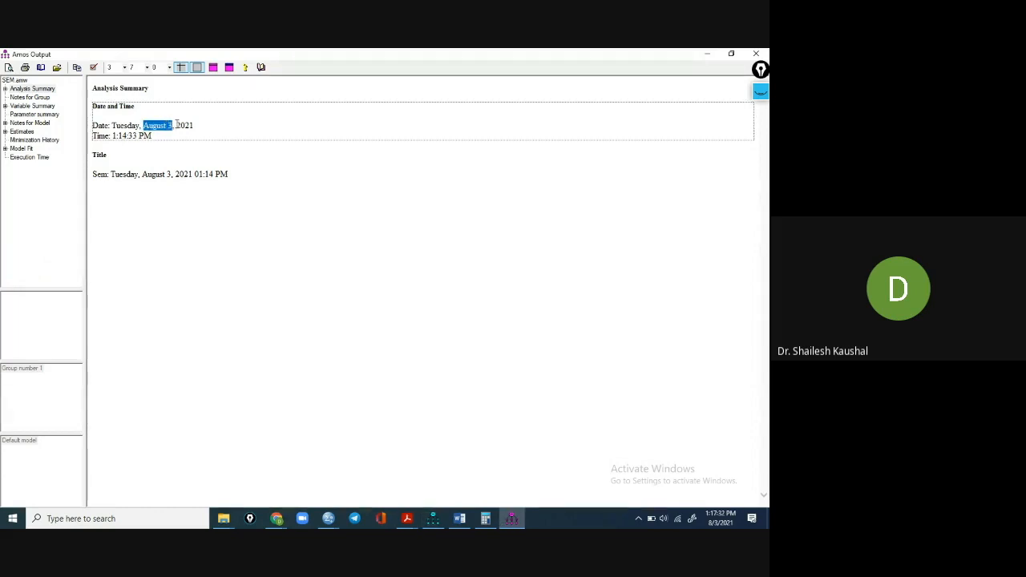
pyautogui.moveTo(112, 135); pyautogui.dragTo(152, 135)
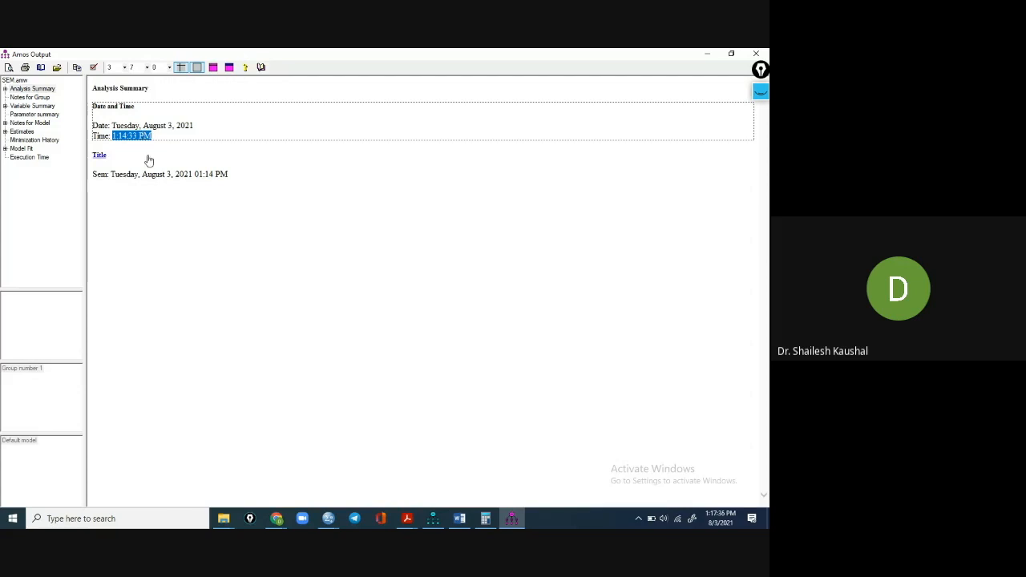
pyautogui.click(33, 90)
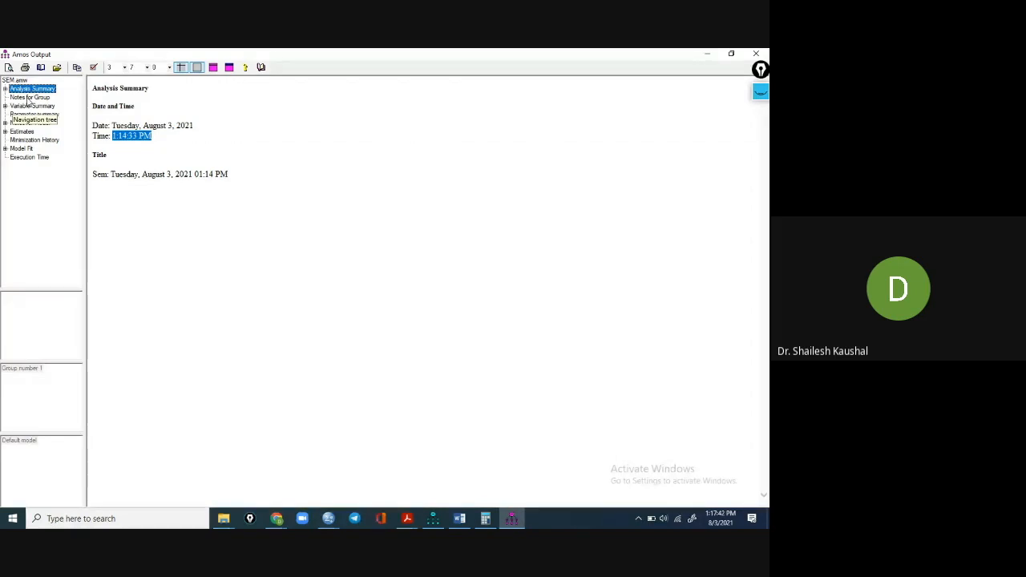
pyautogui.click(29, 97)
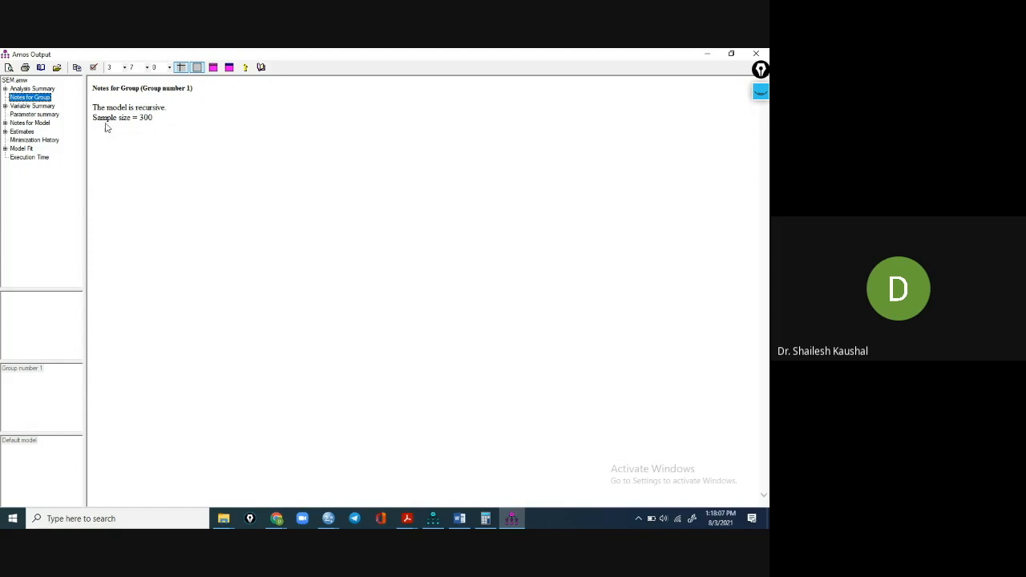
# - Display the Variable Summary and examine its list of observed, endogenous variables, from AT1 through AT4
pyautogui.click(24, 106)
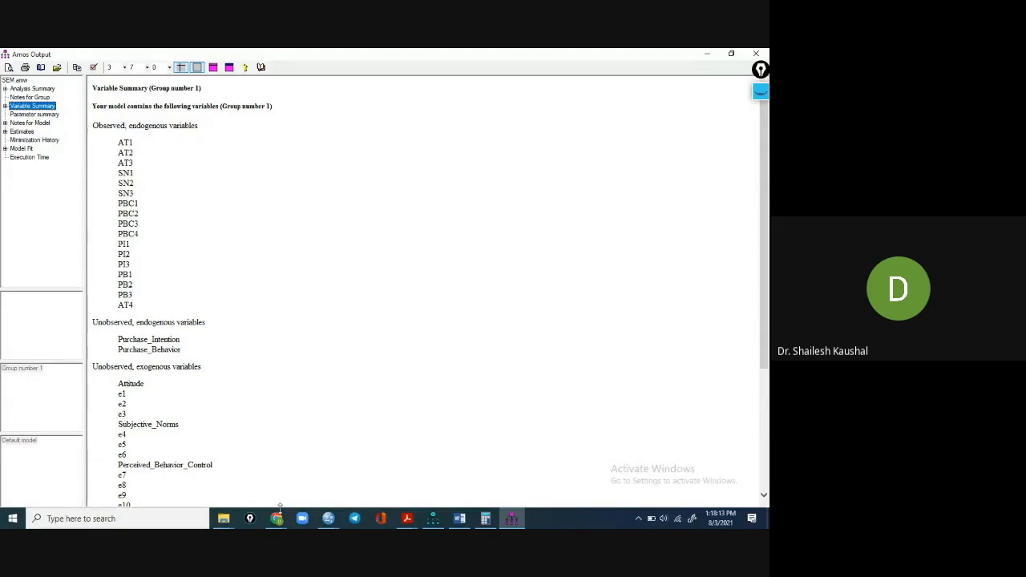
pyautogui.moveTo(277, 519)
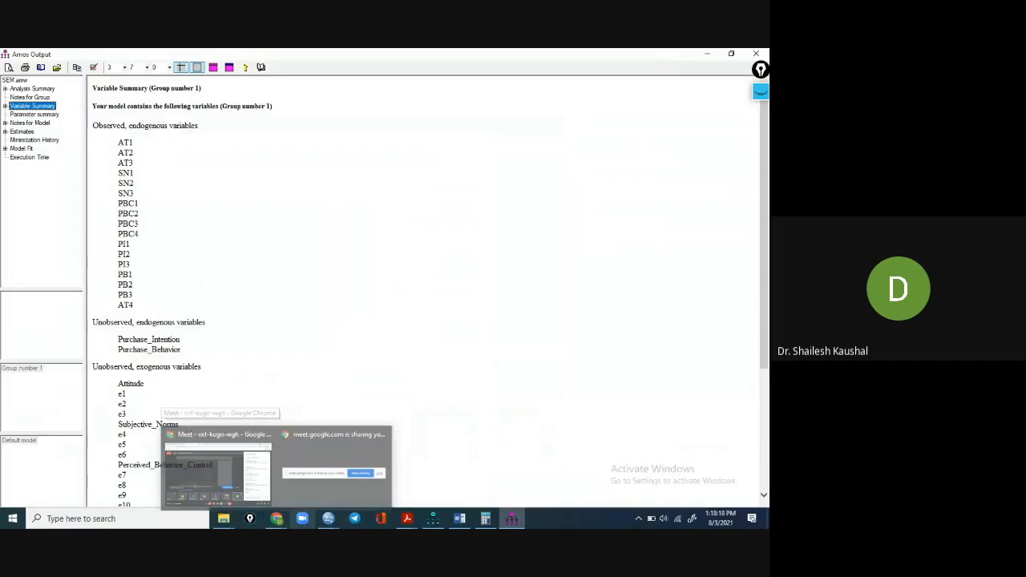
pyautogui.click(279, 313)
pyautogui.scroll(1, 173, 181)
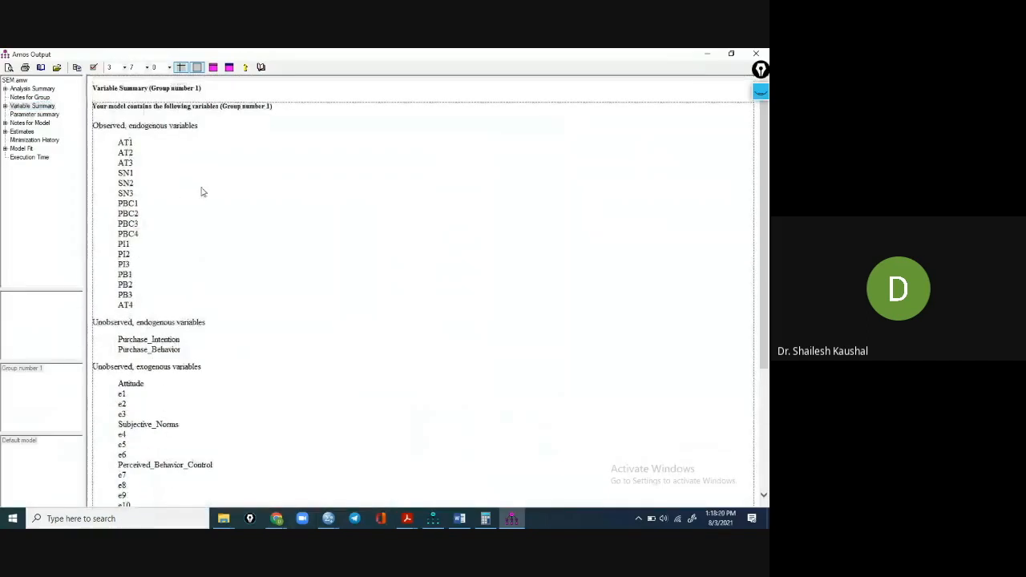
pyautogui.doubleClick(94, 125)
pyautogui.scroll(-1, 135, 122)
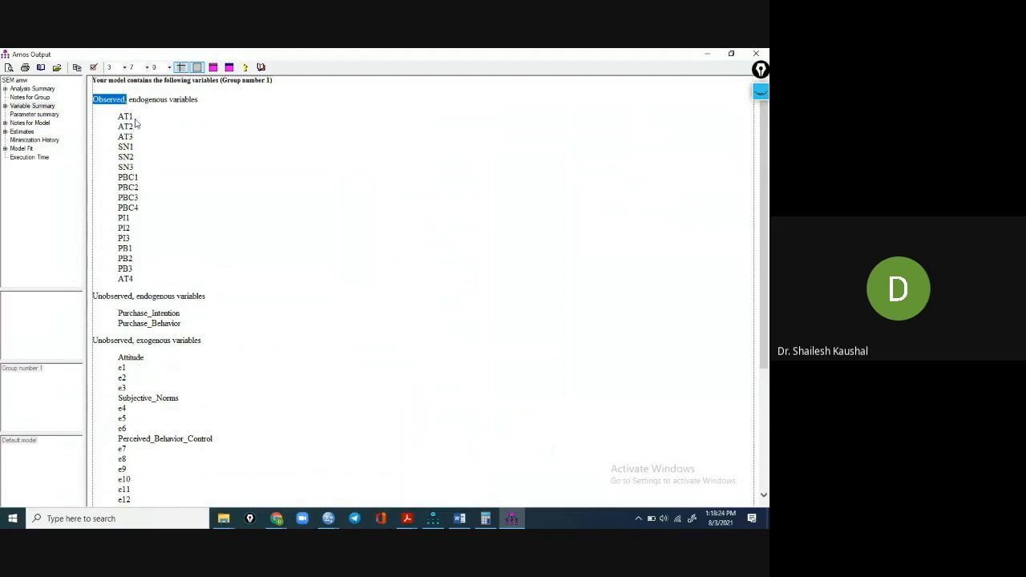
pyautogui.moveTo(129, 99); pyautogui.dragTo(195, 99)
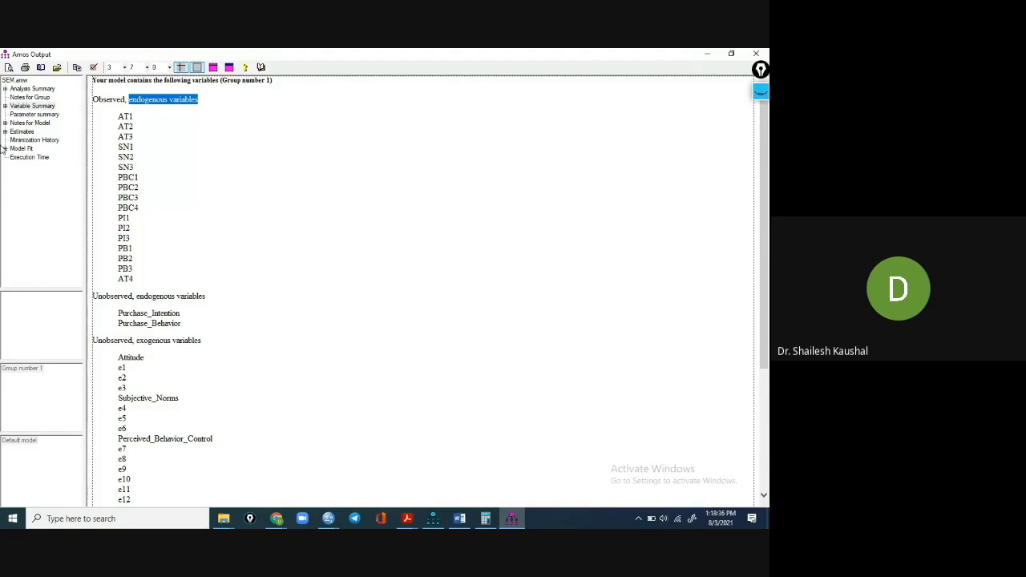
pyautogui.moveTo(112, 115); pyautogui.dragTo(137, 282)
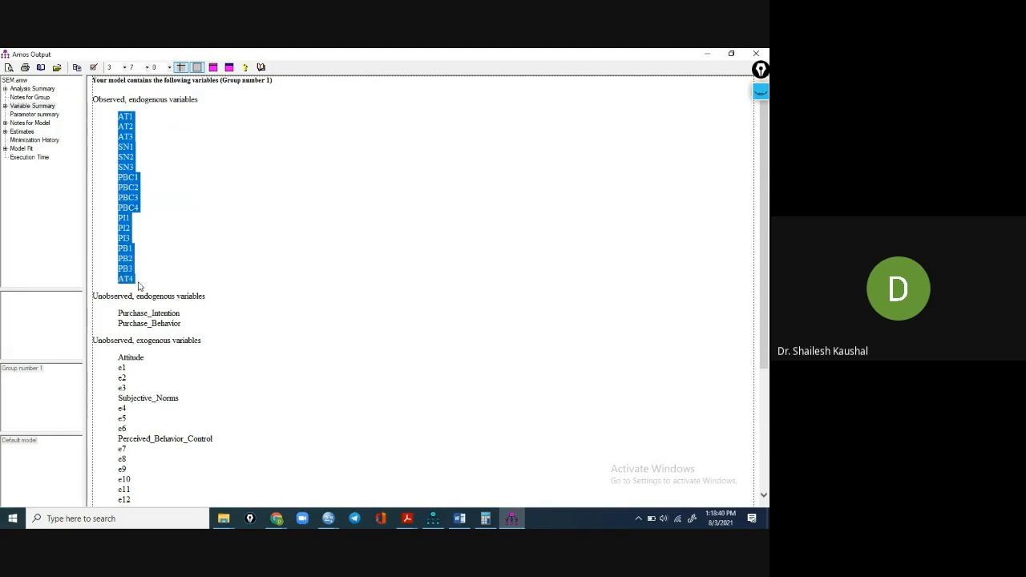
pyautogui.click(132, 156)
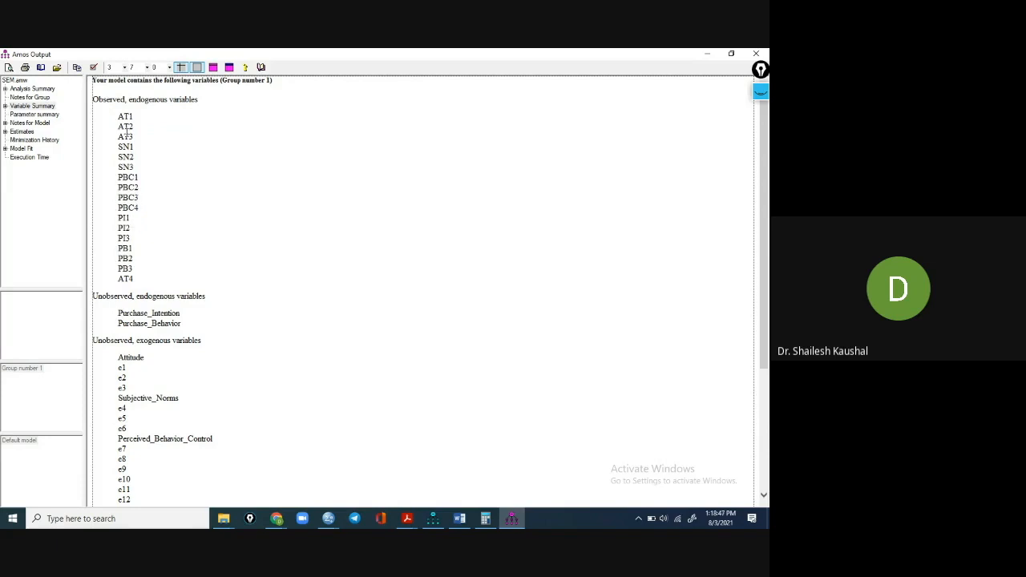
pyautogui.moveTo(137, 284); pyautogui.dragTo(117, 286)
pyautogui.click(129, 284)
# - Check the variables against the standardized path diagram, and examine the unobserved, endogenous variables in the Variable Summary
pyautogui.moveTo(408, 519)
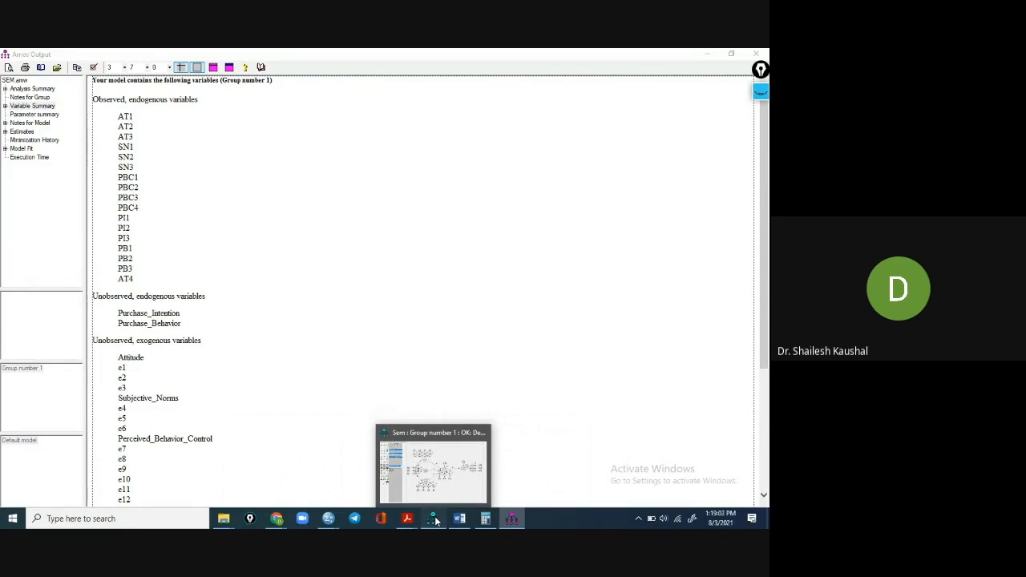
pyautogui.click(433, 521)
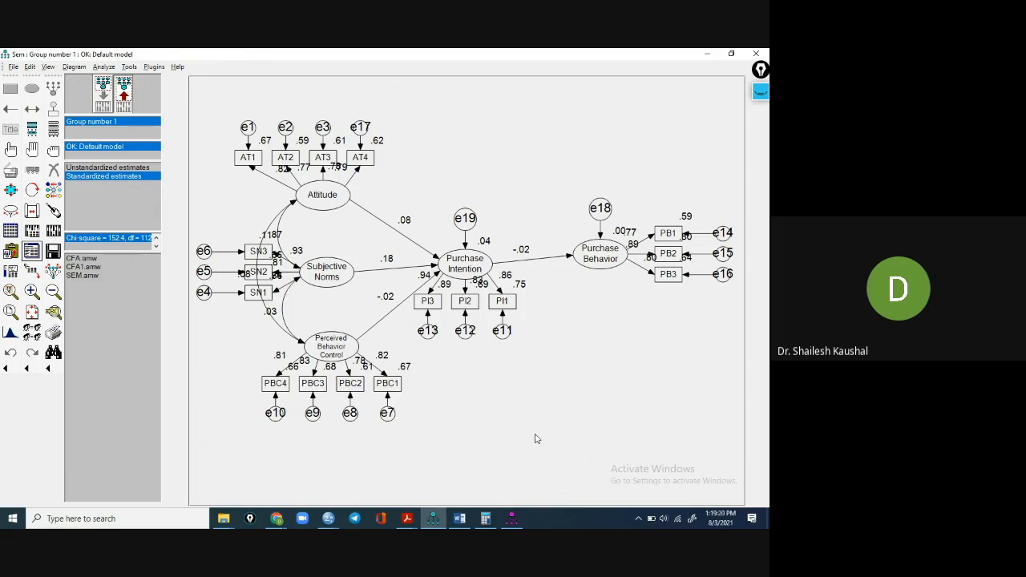
pyautogui.click(513, 519)
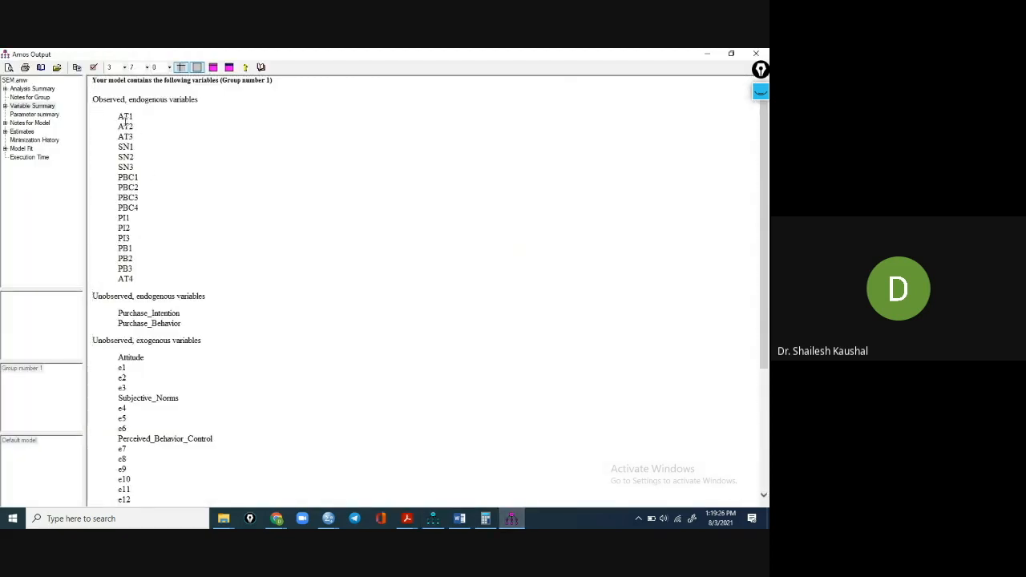
pyautogui.scroll(-5, 125, 120)
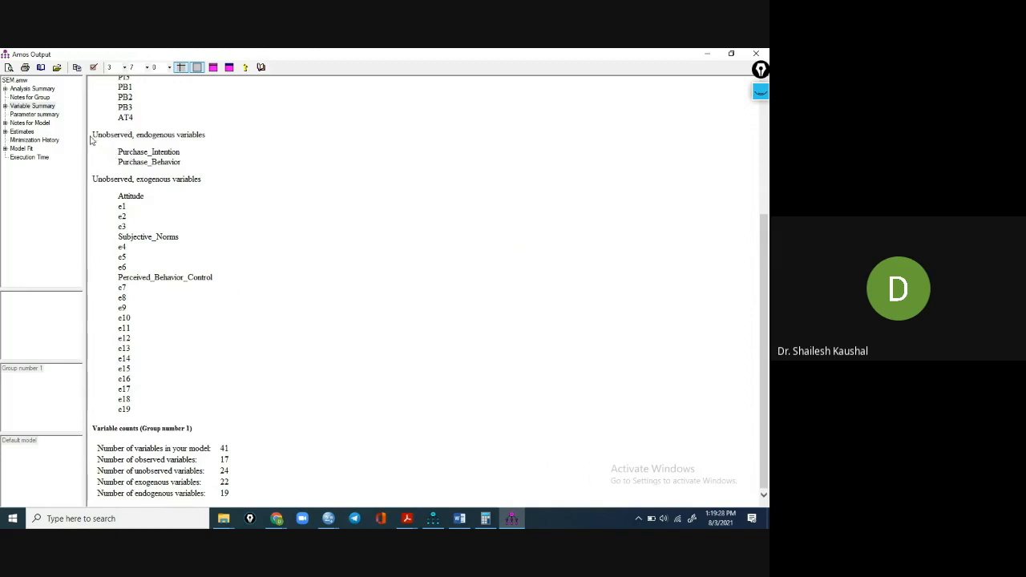
pyautogui.moveTo(92, 135); pyautogui.dragTo(201, 138)
pyautogui.scroll(5, 340, 261)
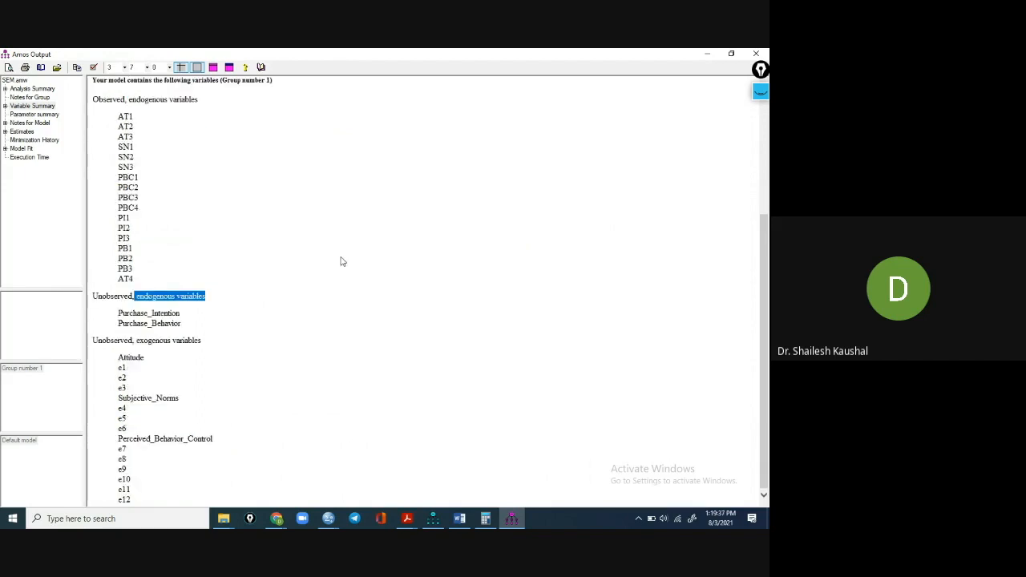
pyautogui.scroll(-4, 340, 260)
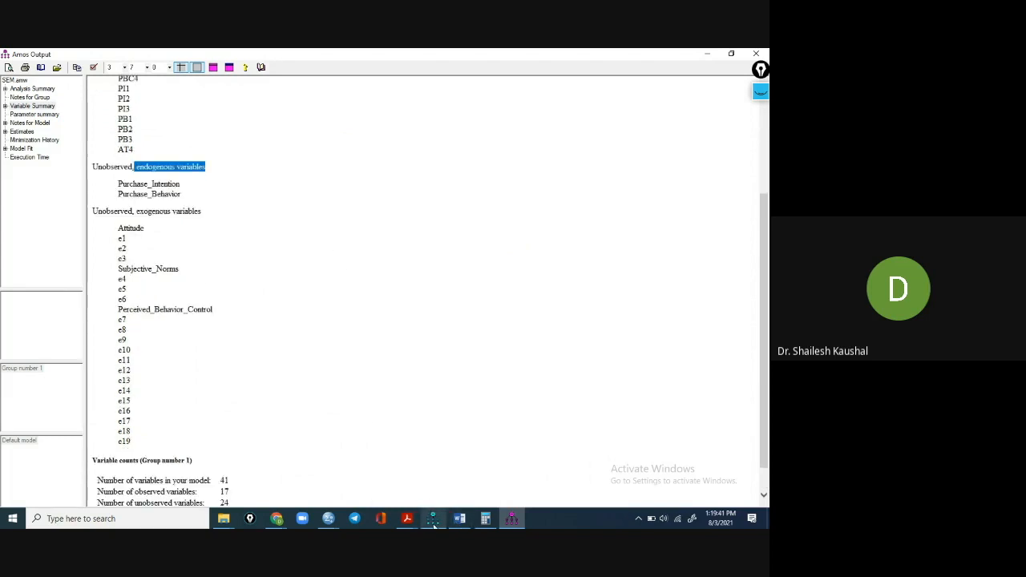
pyautogui.moveTo(433, 525)
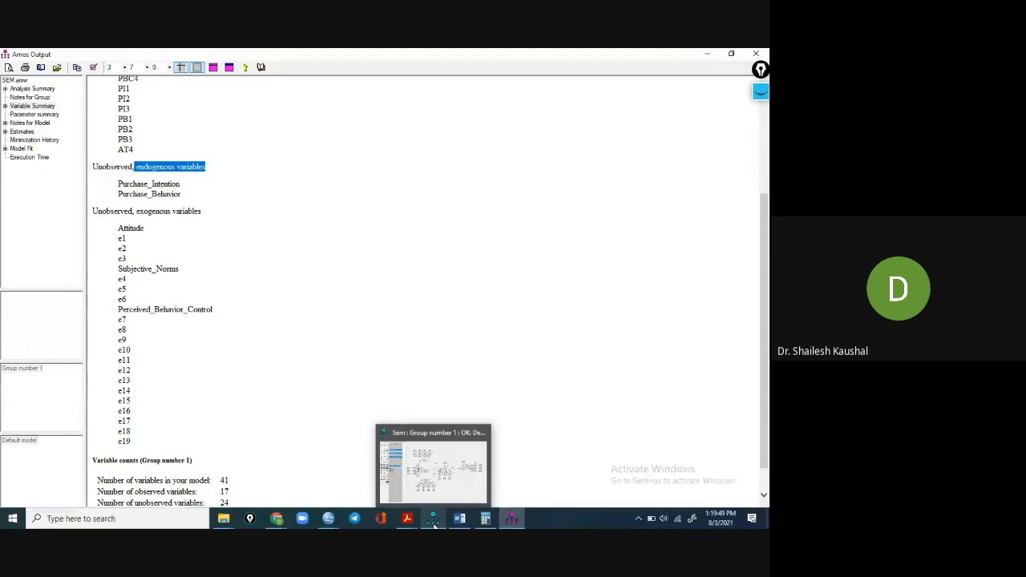
pyautogui.moveTo(136, 170); pyautogui.dragTo(218, 164)
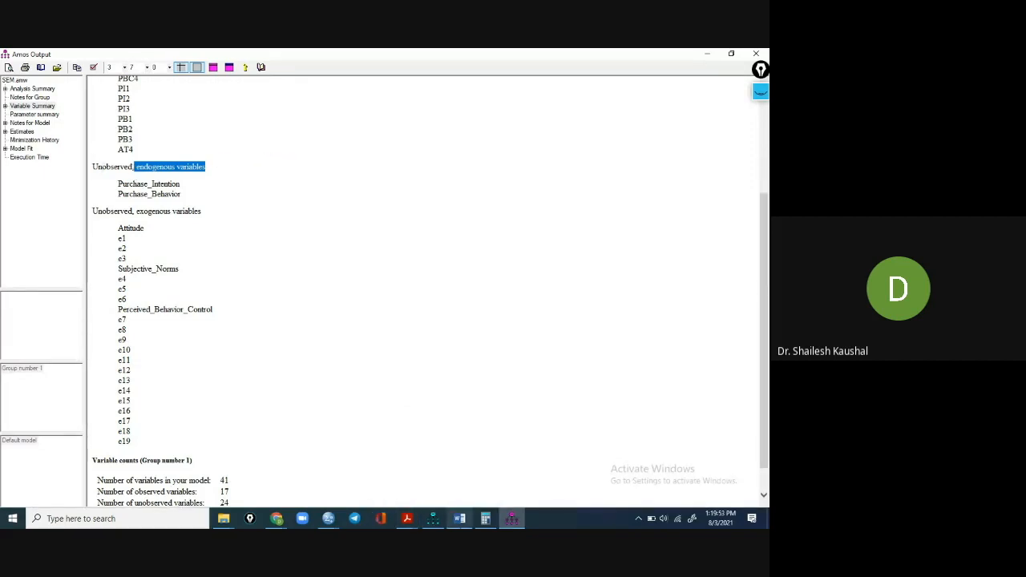
# - Review the path diagram again, and highlight Purchase_Intention under the unobserved, endogenous variables before viewing the exogenous list and variable counts
pyautogui.click(433, 522)
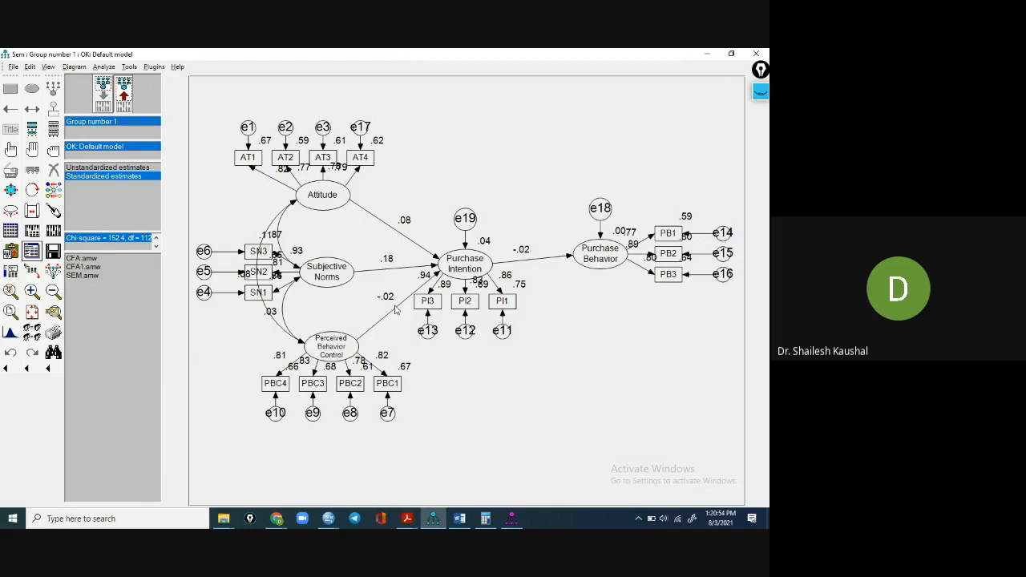
pyautogui.moveTo(506, 522)
pyautogui.click(510, 518)
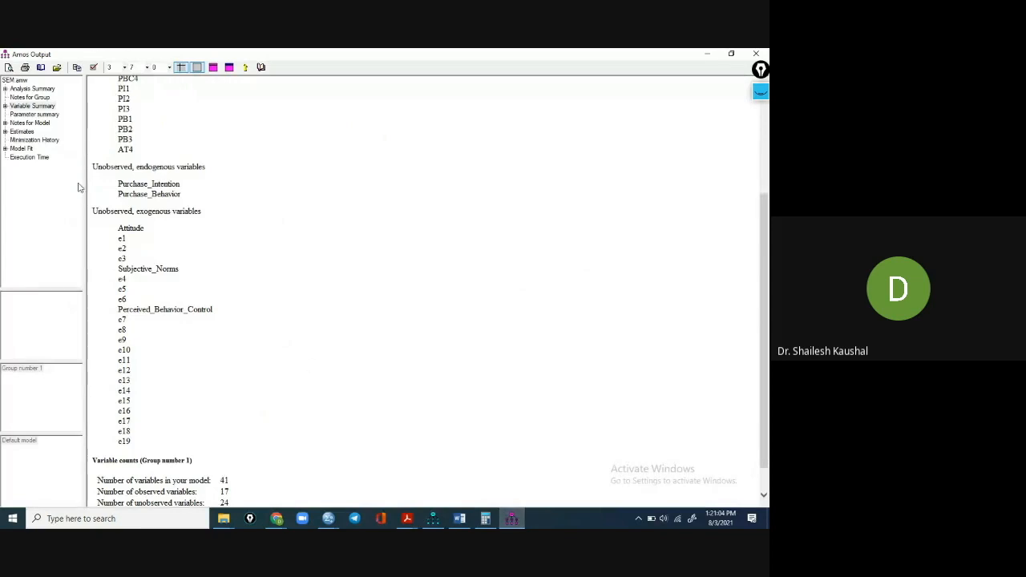
pyautogui.moveTo(93, 171); pyautogui.dragTo(205, 167)
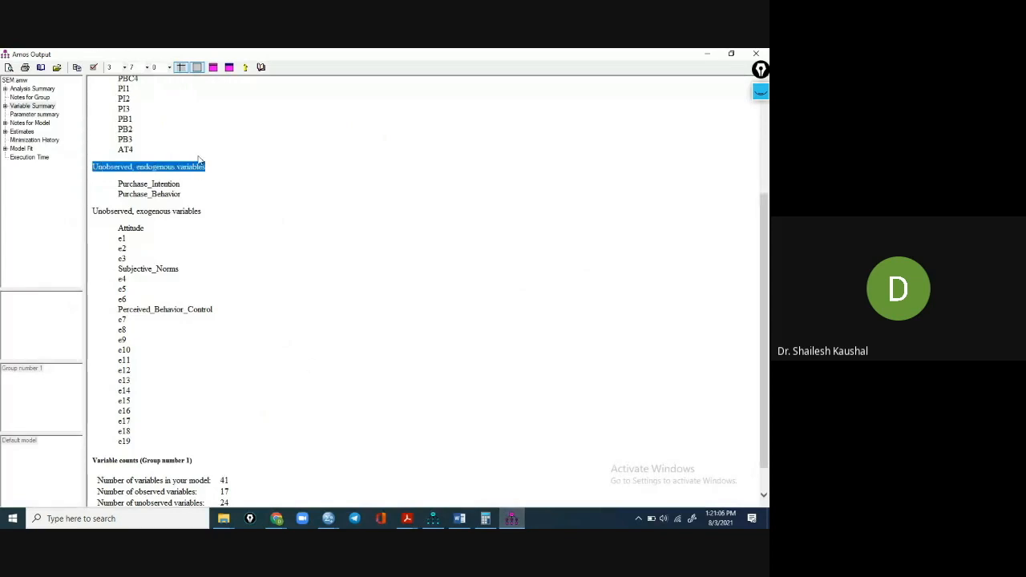
pyautogui.moveTo(117, 183); pyautogui.dragTo(179, 184)
pyautogui.scroll(4, 172, 184)
pyautogui.scroll(-5, 214, 305)
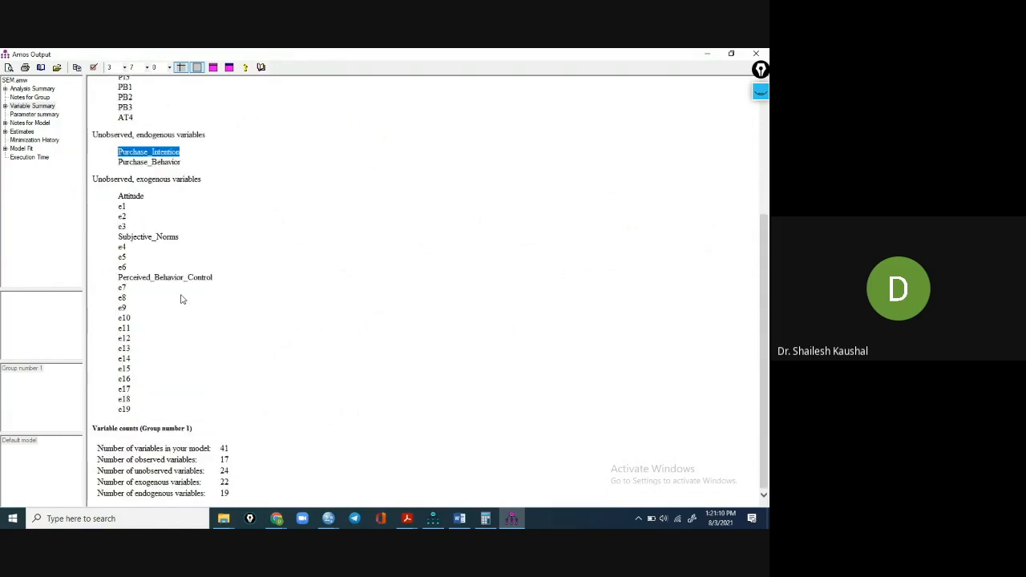
# - Highlight Unobserved in the unobserved, exogenous variables heading of the Variable Summary, and check the listed variables against the standardized path diagram
pyautogui.doubleClick(164, 162)
pyautogui.scroll(5, 152, 189)
pyautogui.scroll(-5, 161, 259)
pyautogui.moveTo(94, 180); pyautogui.dragTo(134, 179)
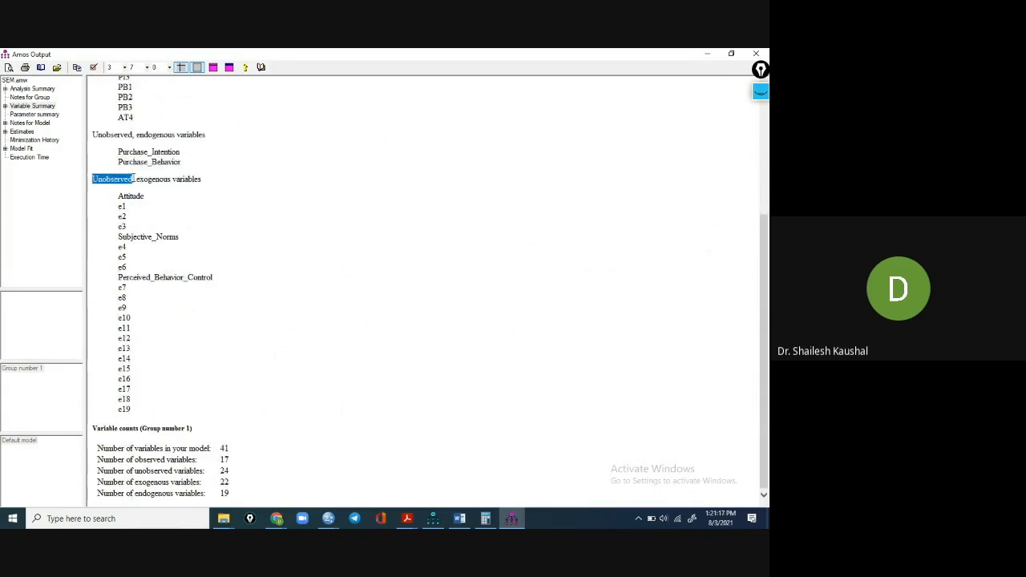
pyautogui.scroll(5, 184, 291)
pyautogui.scroll(-5, 252, 350)
pyautogui.click(431, 519)
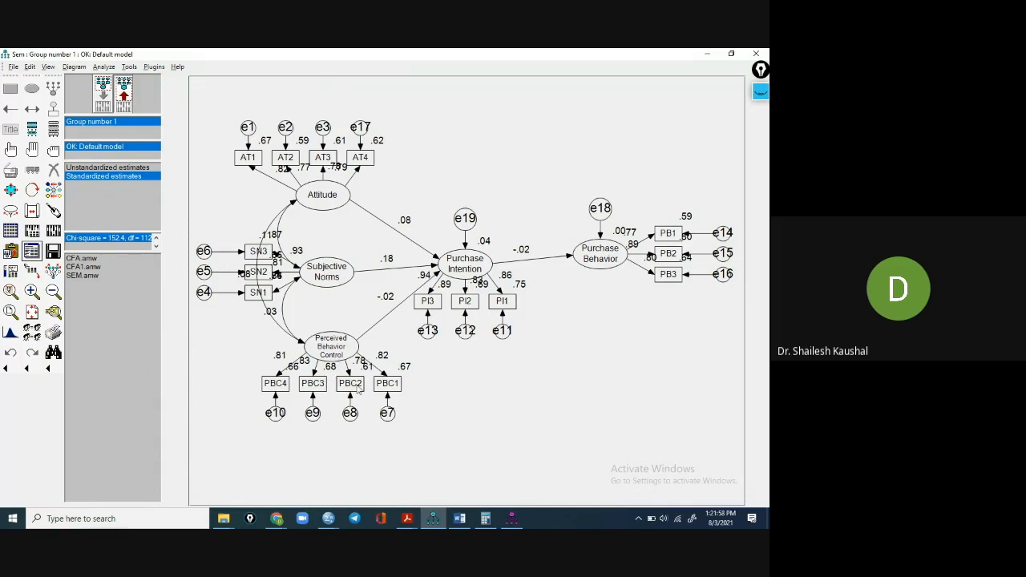
pyautogui.click(510, 518)
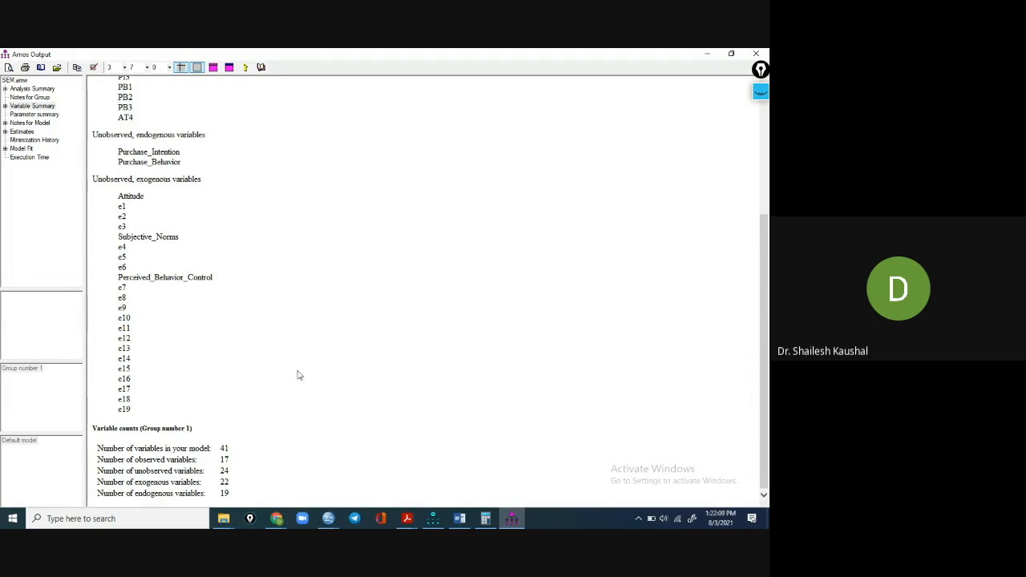
# - Look at the path diagram again, and highlight the number of variables in the model under Variable counts
pyautogui.click(511, 519)
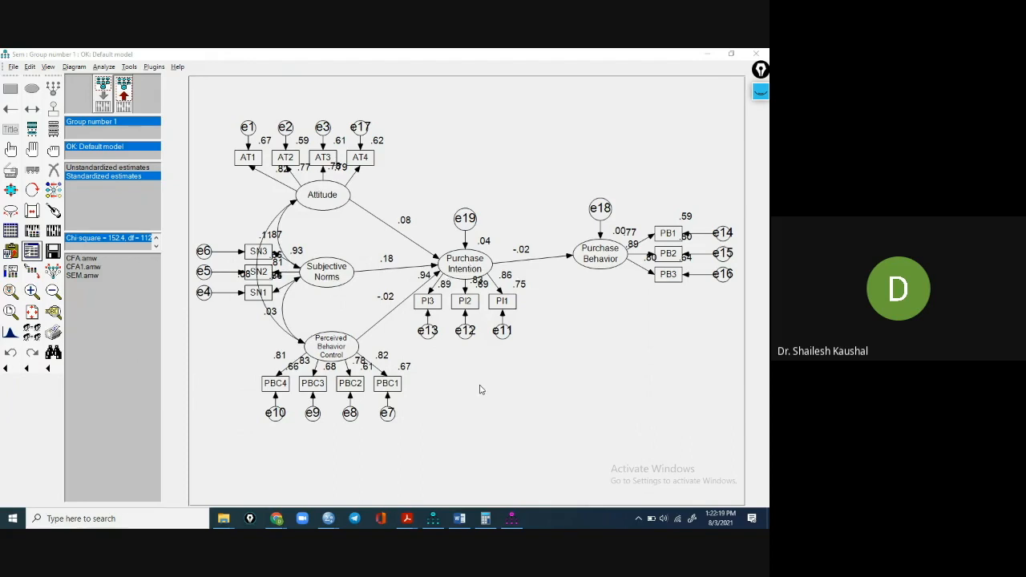
pyautogui.click(512, 519)
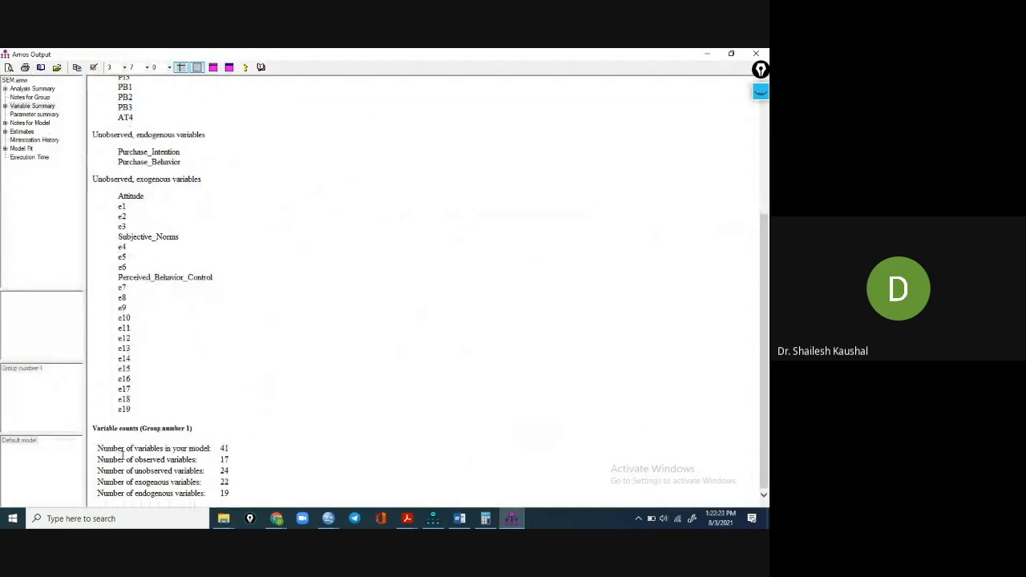
pyautogui.moveTo(156, 446); pyautogui.dragTo(225, 450)
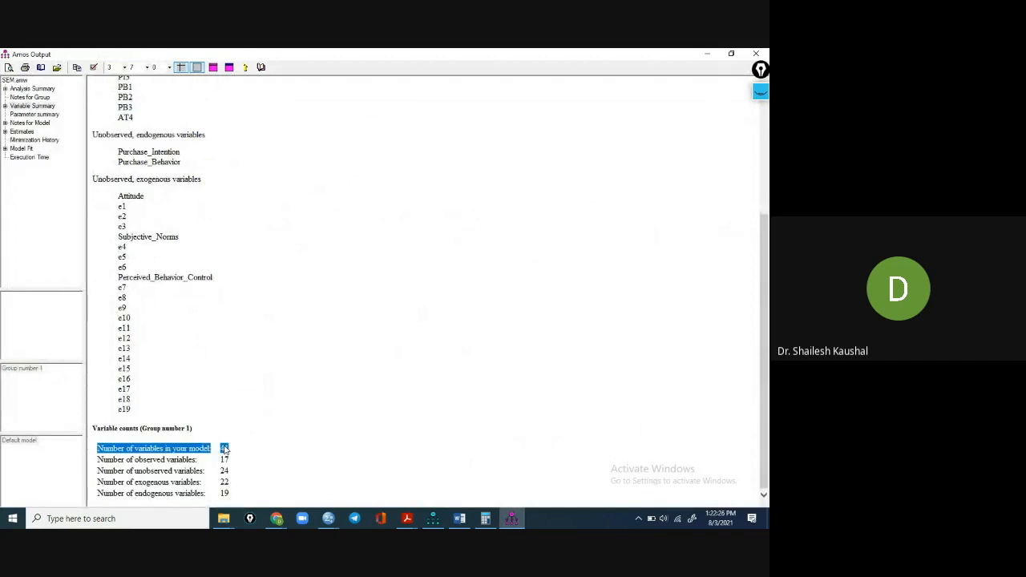
pyautogui.click(229, 450)
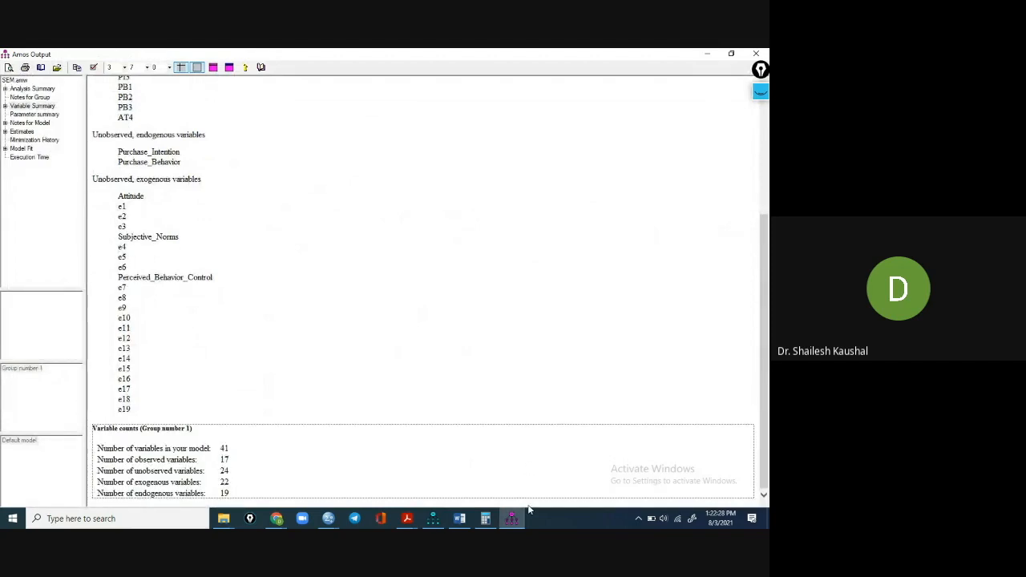
# - Check the total variable count against the constructs, indicators and error terms drawn in the path diagram
pyautogui.click(432, 521)
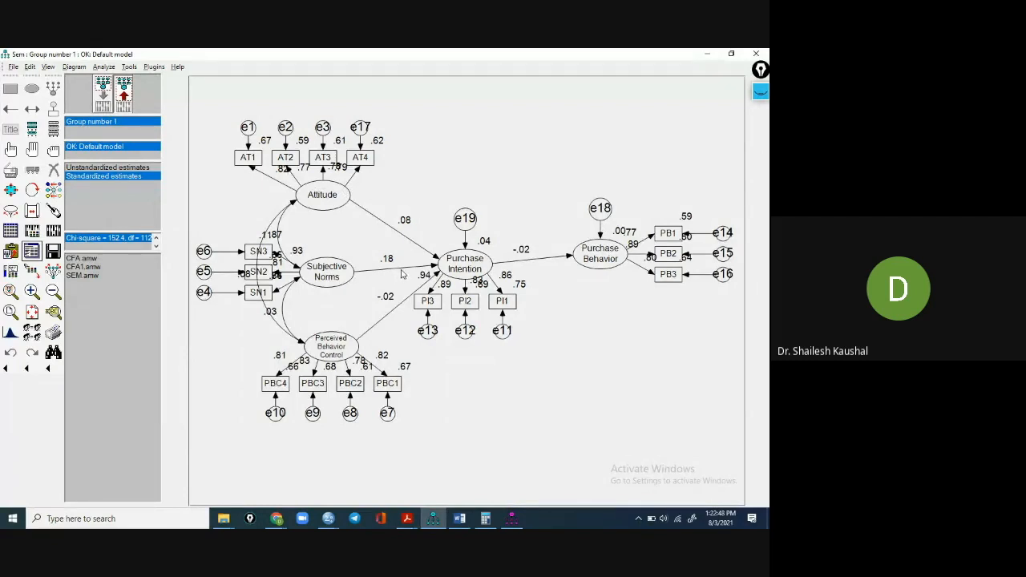
pyautogui.click(509, 518)
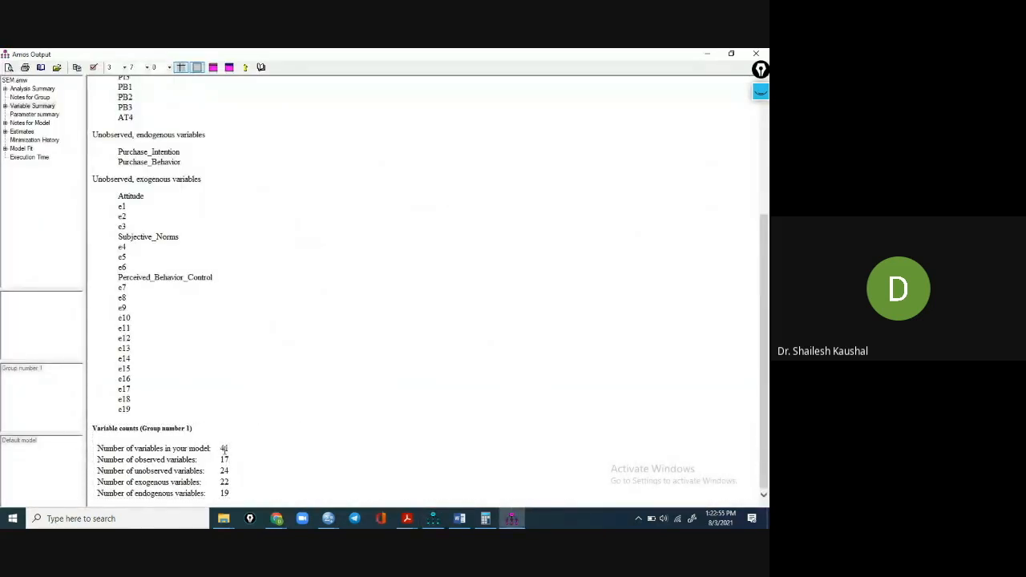
pyautogui.click(510, 519)
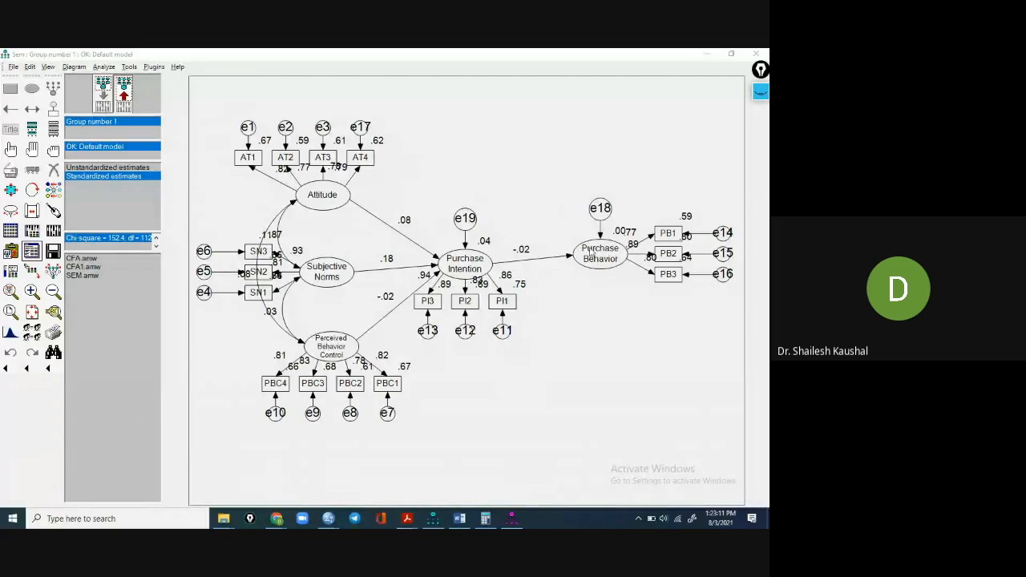
pyautogui.click(511, 520)
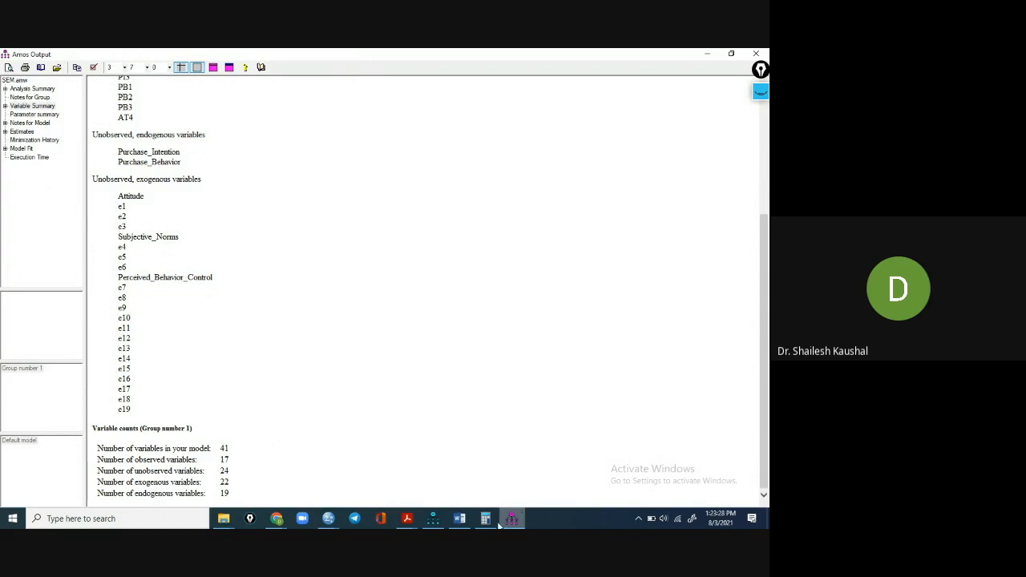
pyautogui.click(435, 517)
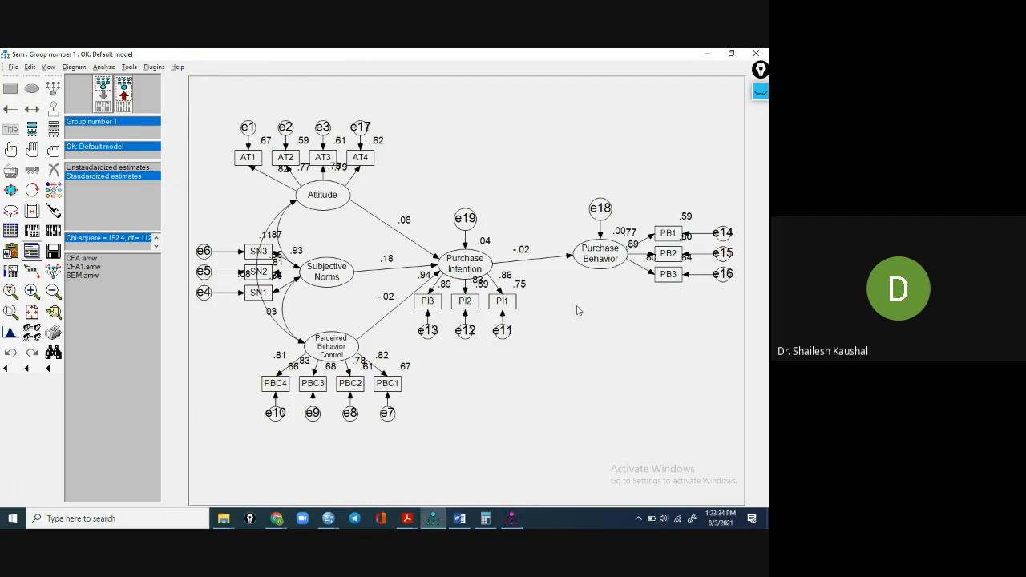
# - Highlight the observed and the unobserved variable counts in the output, and compare them with the path diagram
pyautogui.click(511, 519)
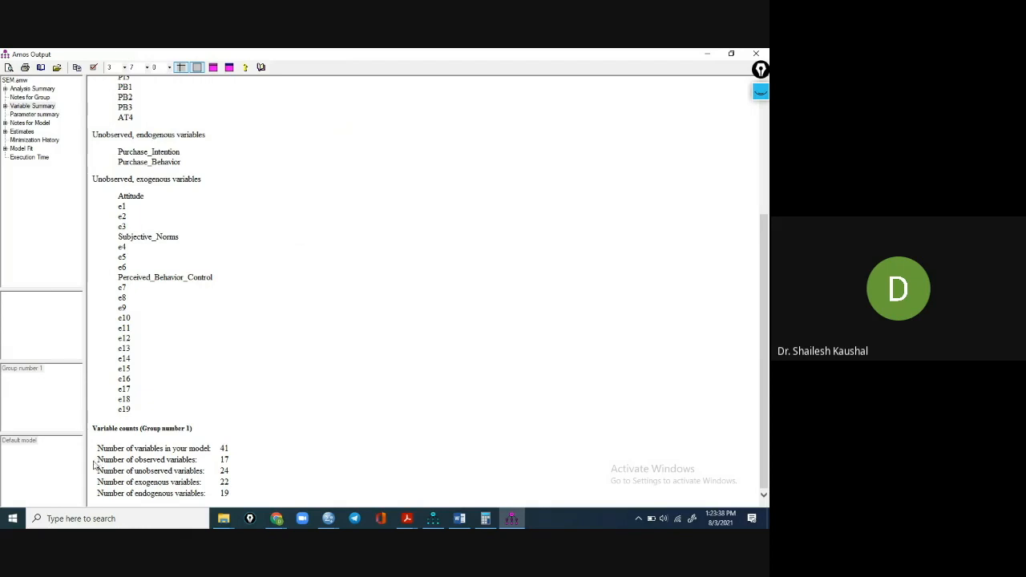
pyautogui.moveTo(94, 463); pyautogui.dragTo(229, 462)
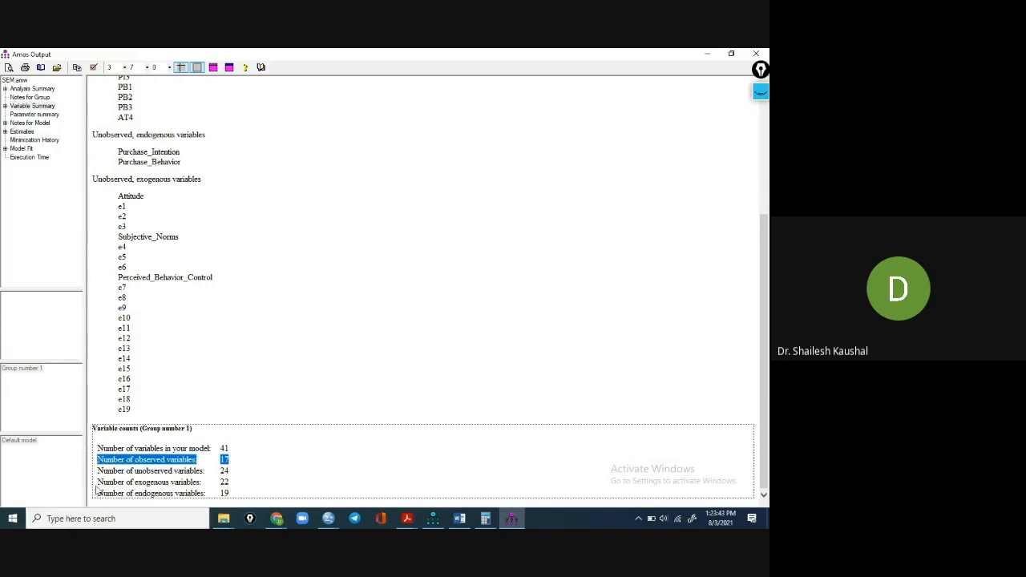
pyautogui.moveTo(98, 471); pyautogui.dragTo(231, 476)
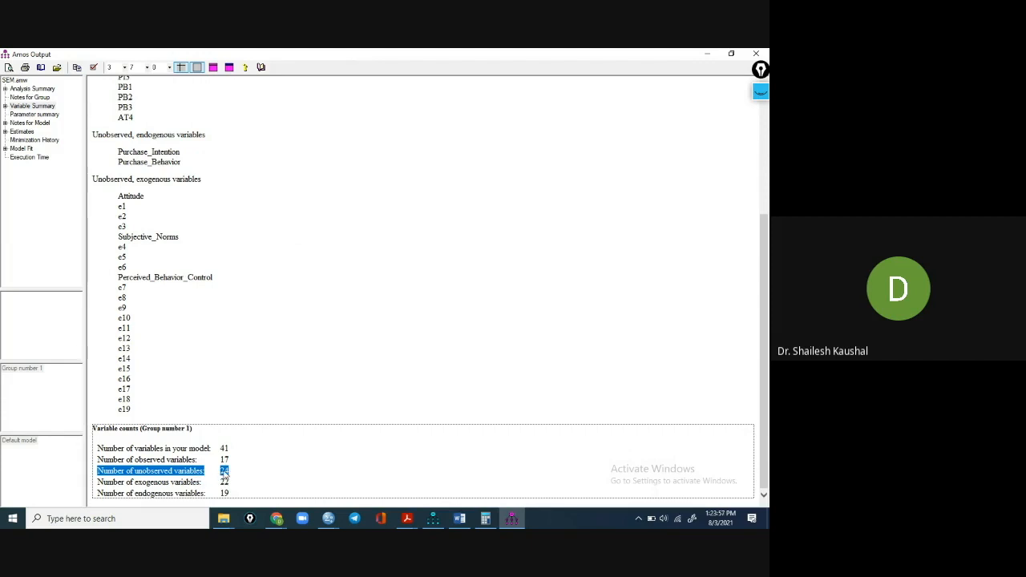
pyautogui.click(511, 521)
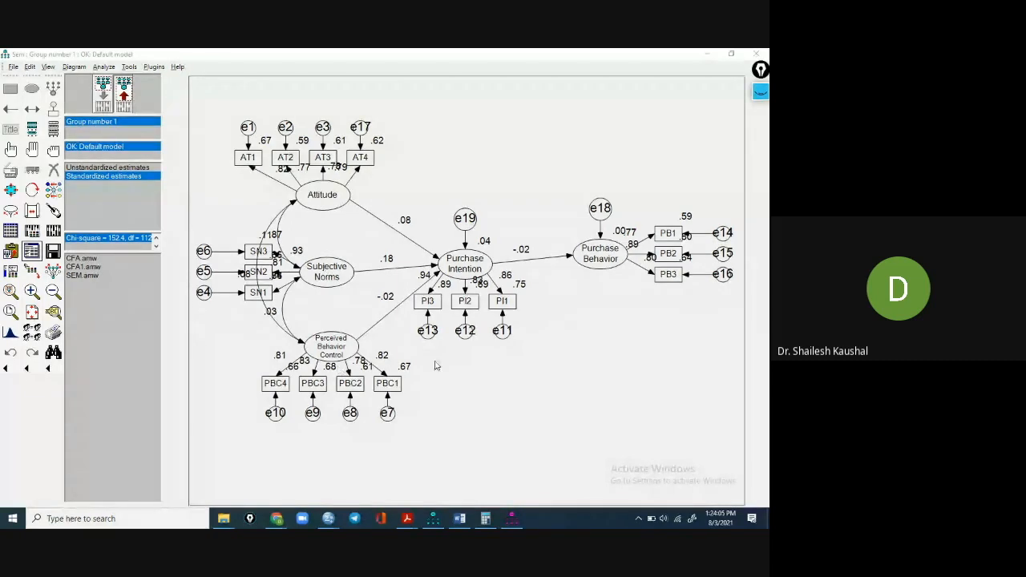
pyautogui.click(511, 520)
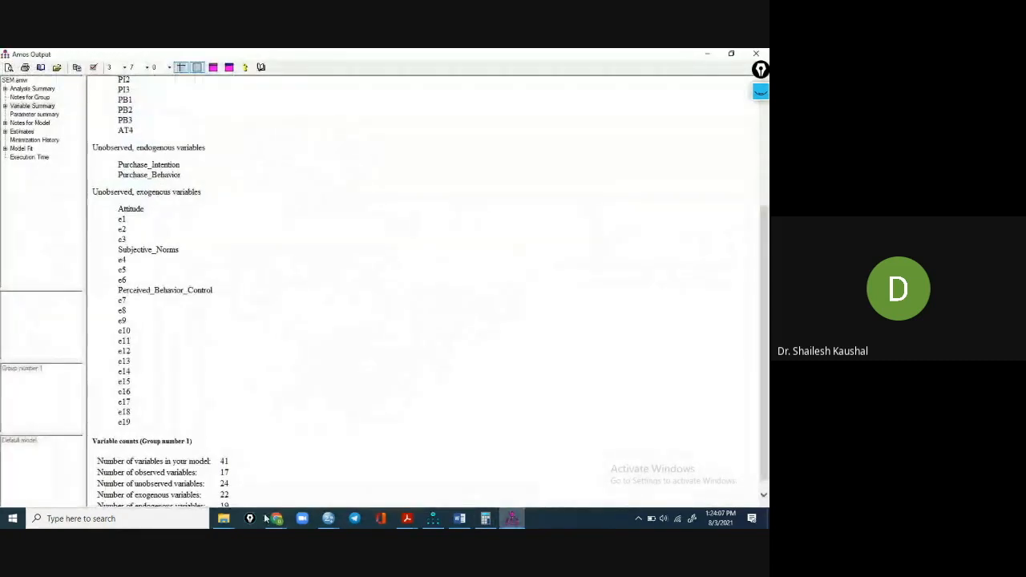
pyautogui.scroll(-1, 223, 489)
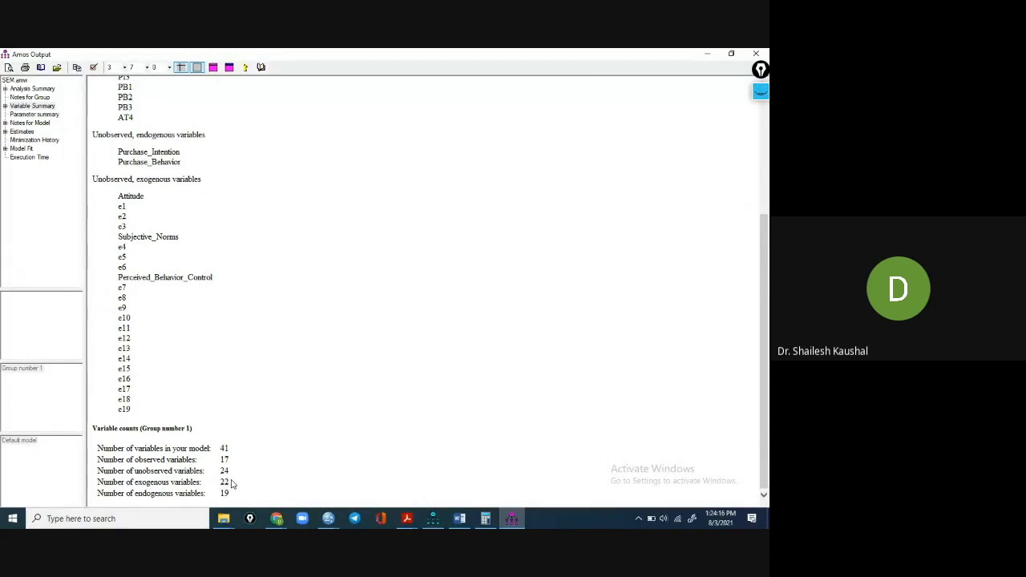
# - Check the exogenous variables in the path diagram, and highlight the exogenous and endogenous counts in the Variable Summary
pyautogui.click(510, 519)
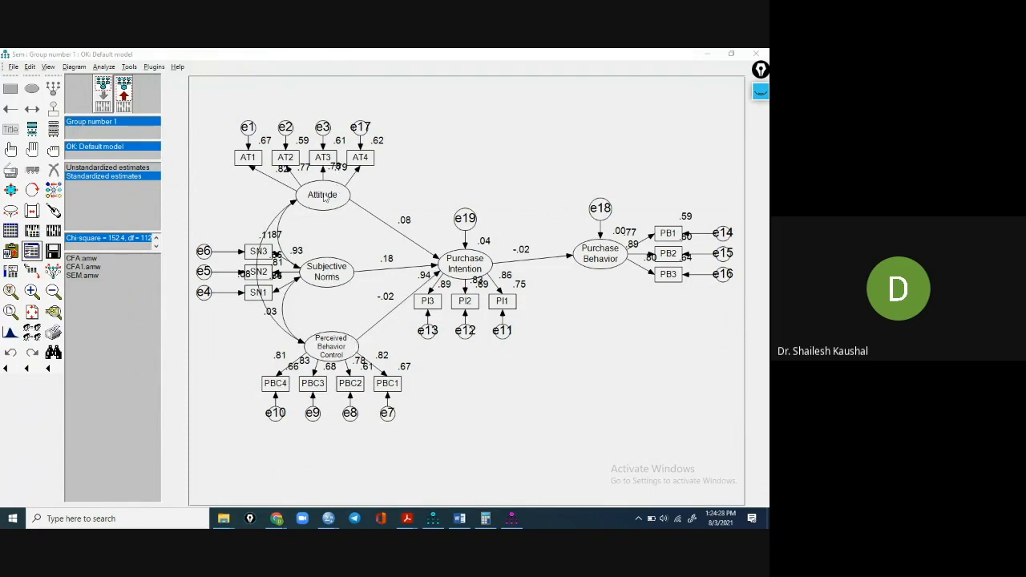
pyautogui.click(517, 519)
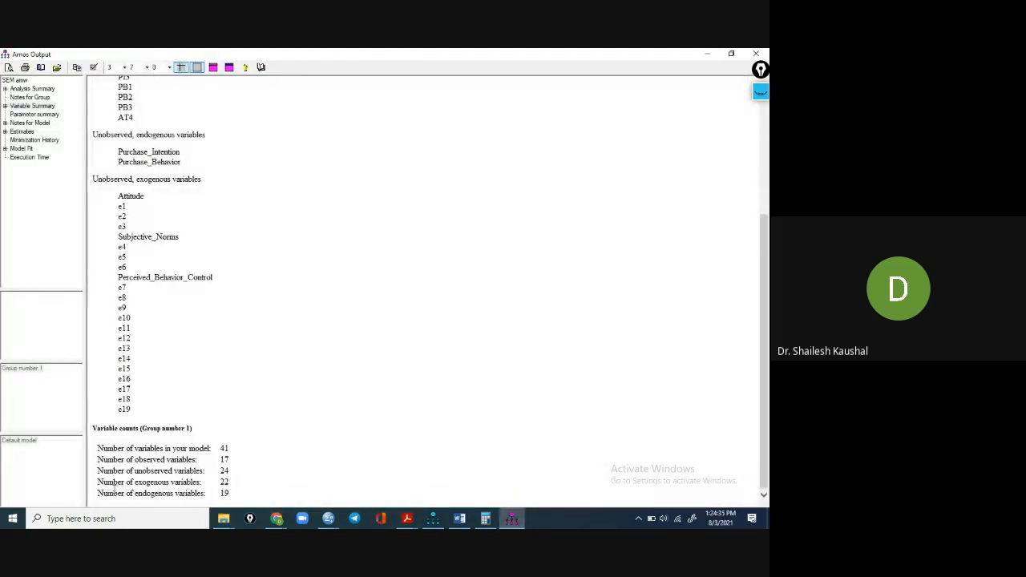
pyautogui.doubleClick(224, 482)
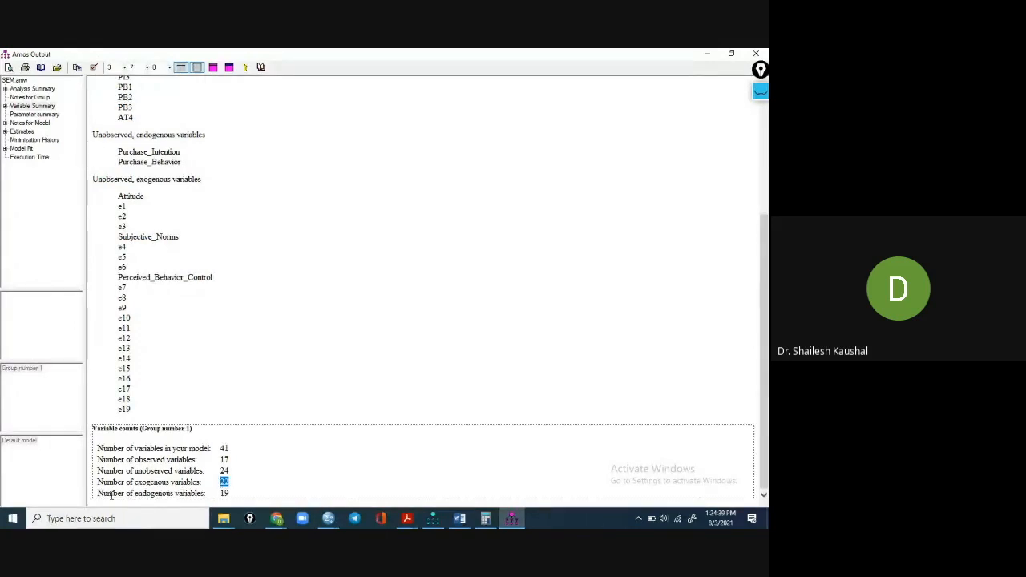
pyautogui.moveTo(98, 492); pyautogui.dragTo(230, 497)
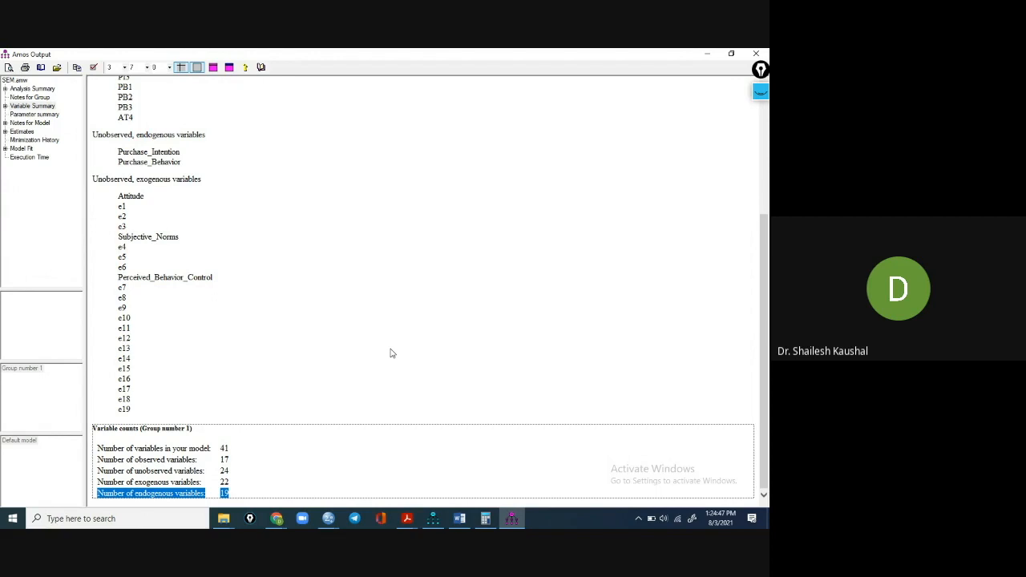
# - Identify the endogenous variables in the path diagram, and highlight the number of endogenous variables again in the output
pyautogui.click(511, 519)
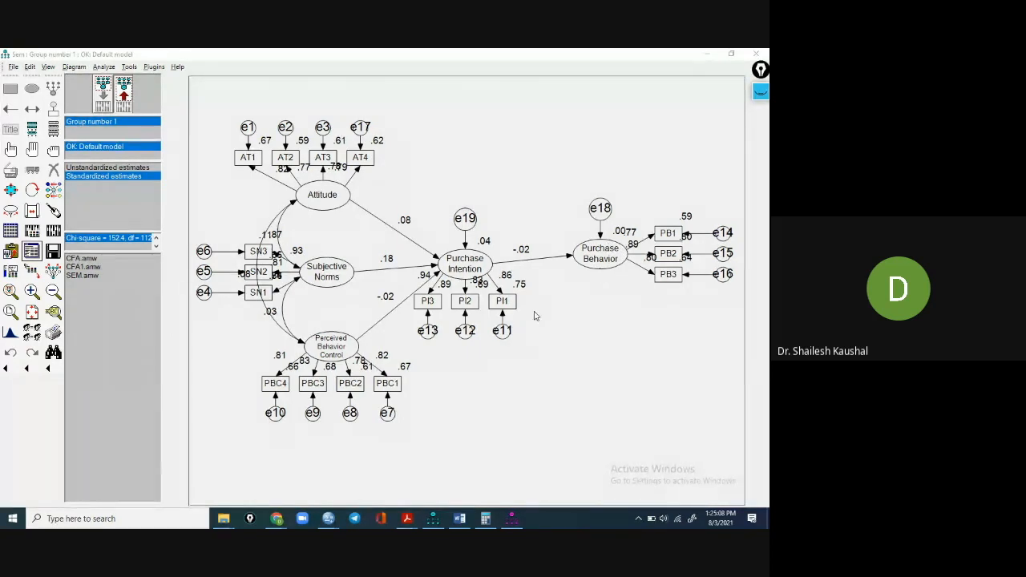
pyautogui.click(512, 522)
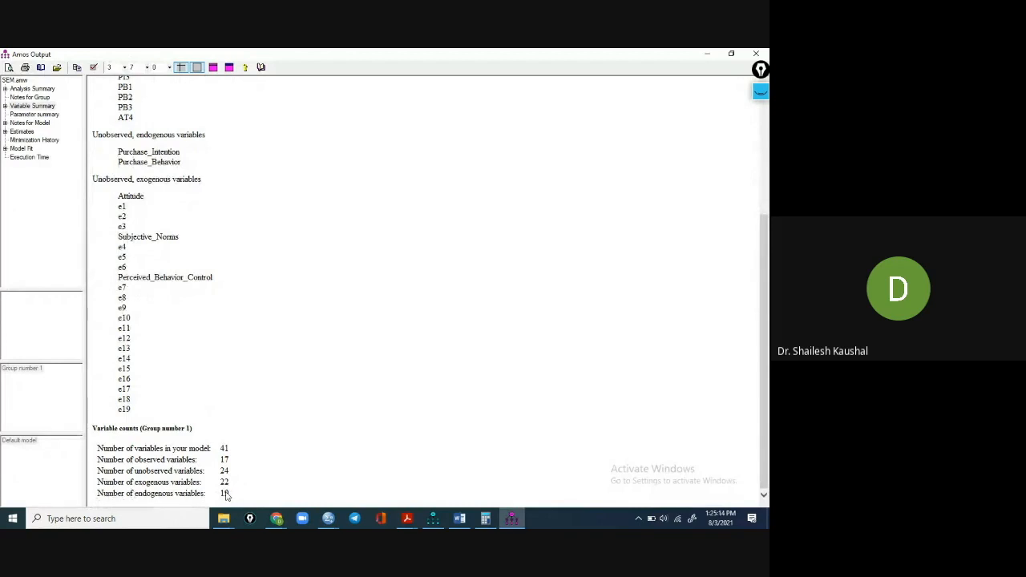
pyautogui.tripleClick(226, 494)
pyautogui.click(226, 493)
pyautogui.click(233, 495)
pyautogui.moveTo(199, 503); pyautogui.dragTo(100, 497)
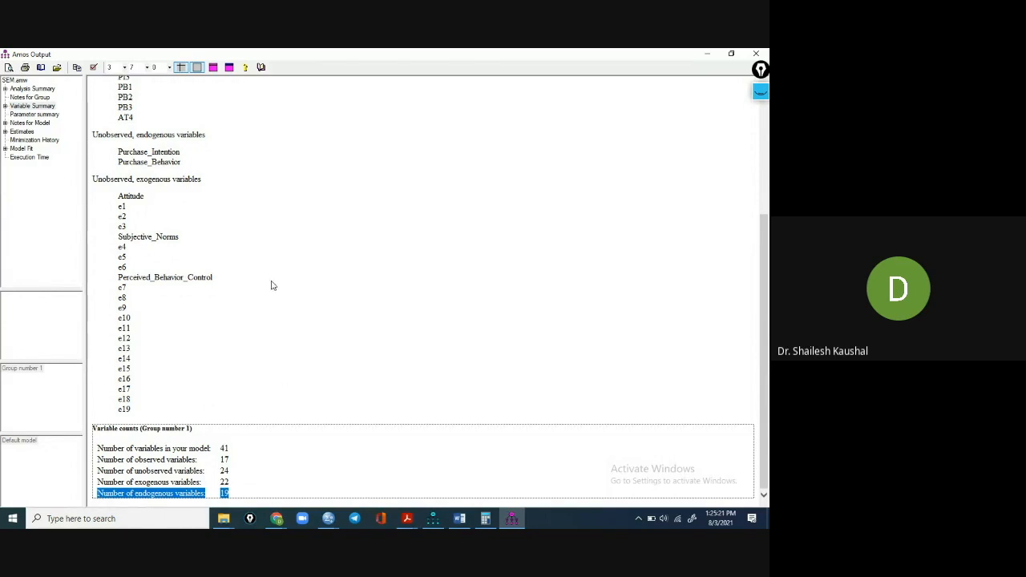
# - Display the Parameter summary, highlight the fixed weights, and check them against the path diagram in its input view
pyautogui.click(39, 115)
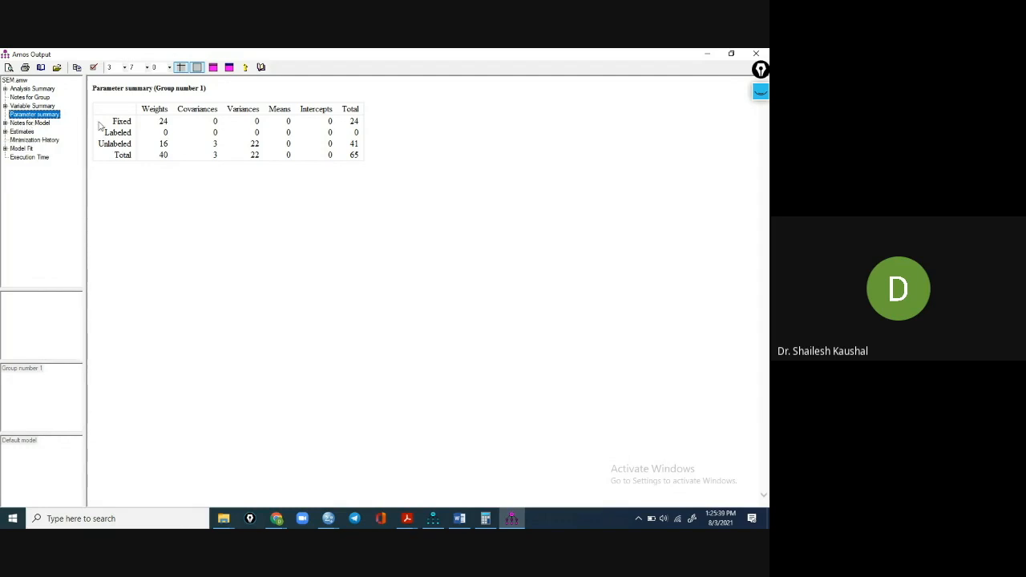
pyautogui.moveTo(132, 122); pyautogui.dragTo(158, 122)
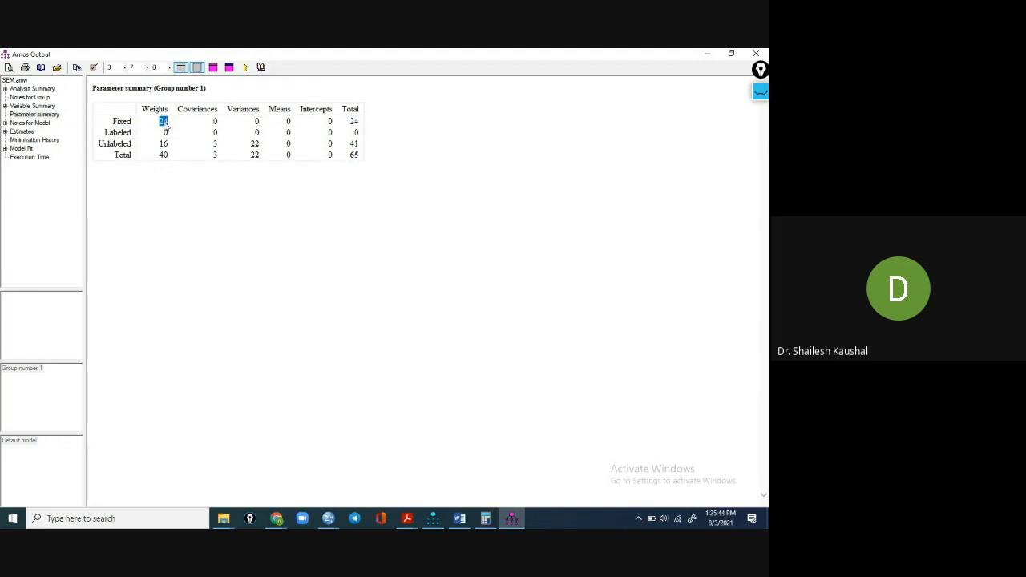
pyautogui.click(433, 520)
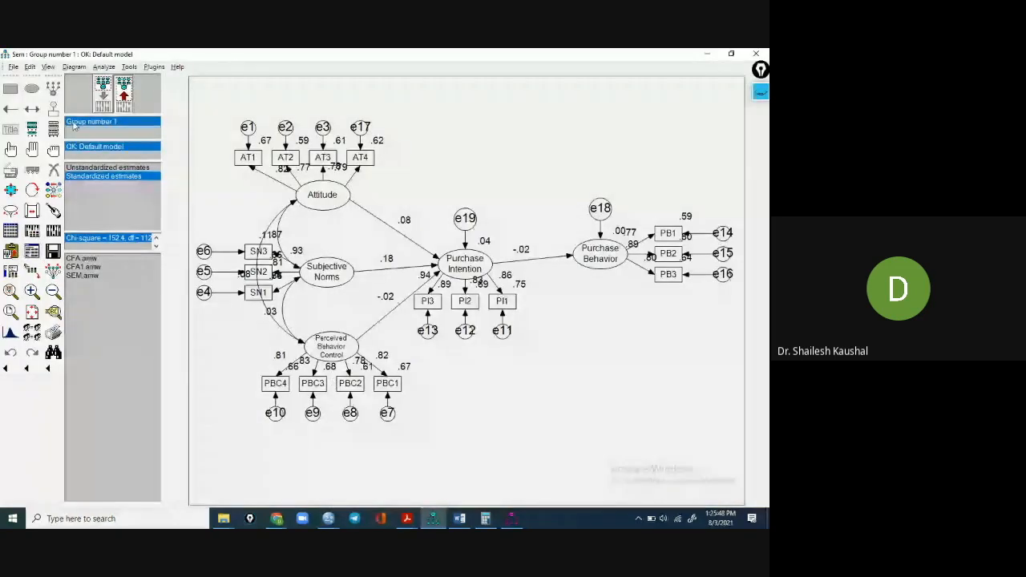
pyautogui.click(102, 90)
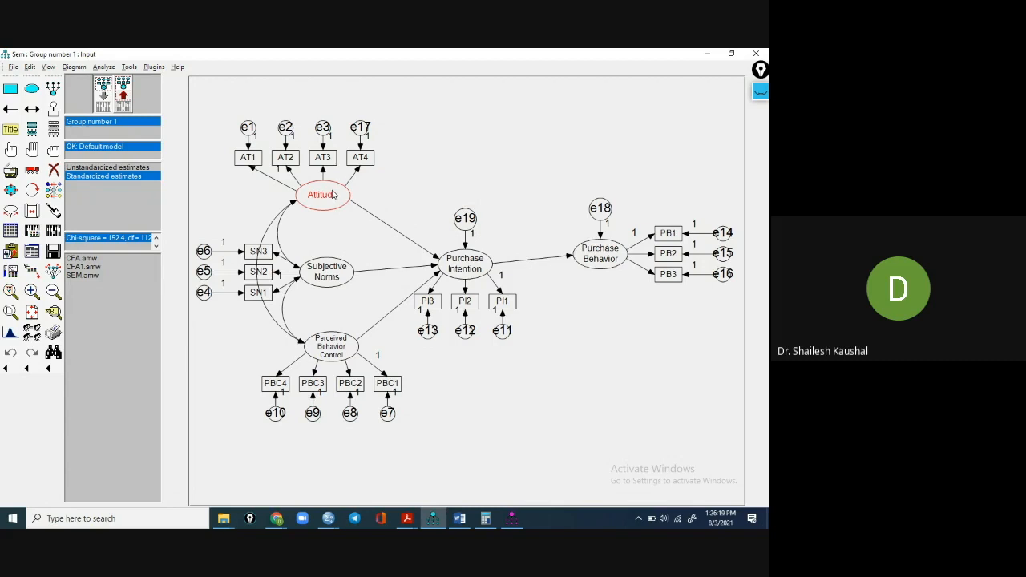
pyautogui.click(515, 519)
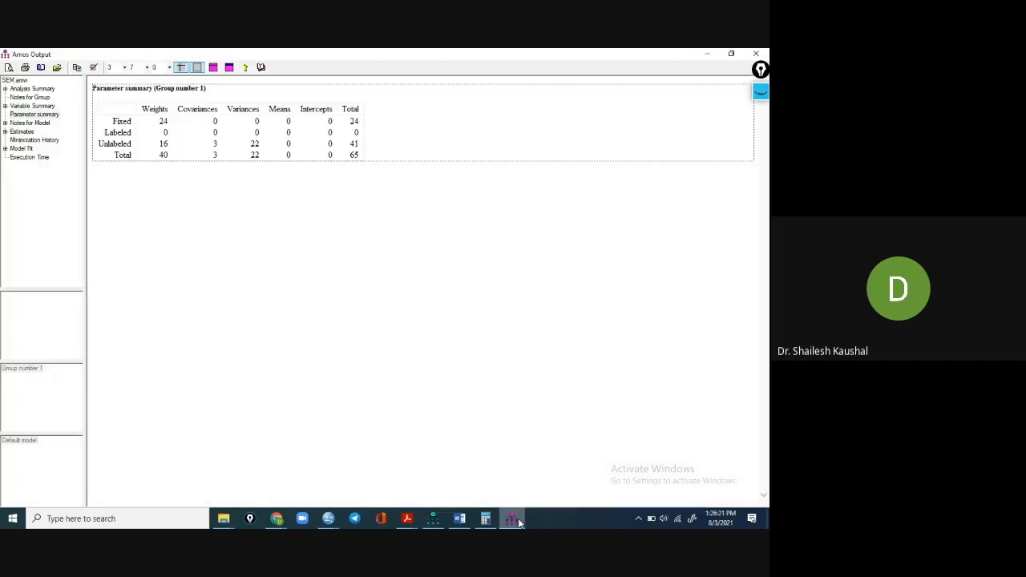
pyautogui.click(511, 519)
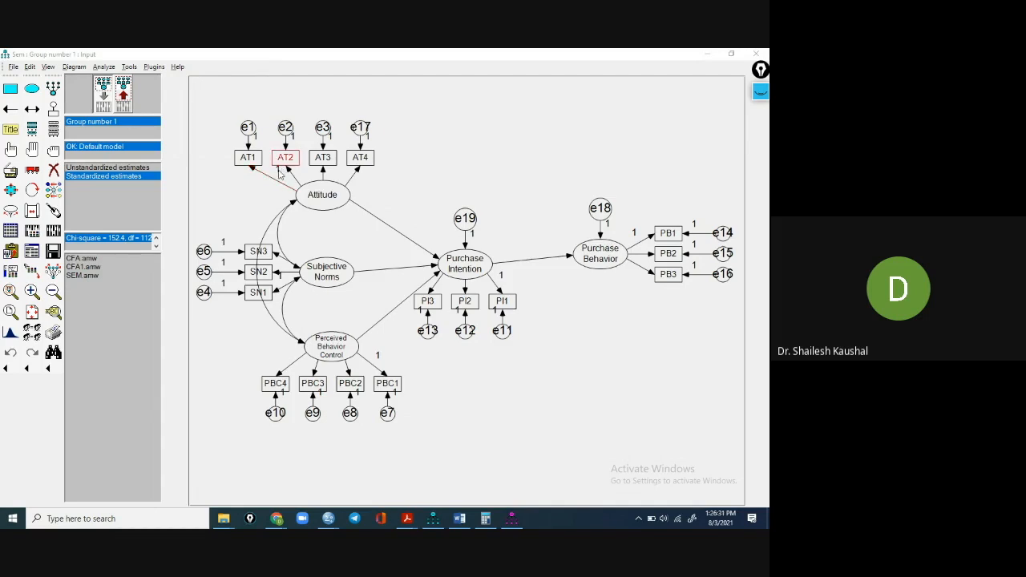
# - Highlight the unlabeled weights in the Parameter summary, and check them against the unconstrained paths in the input diagram
pyautogui.click(510, 518)
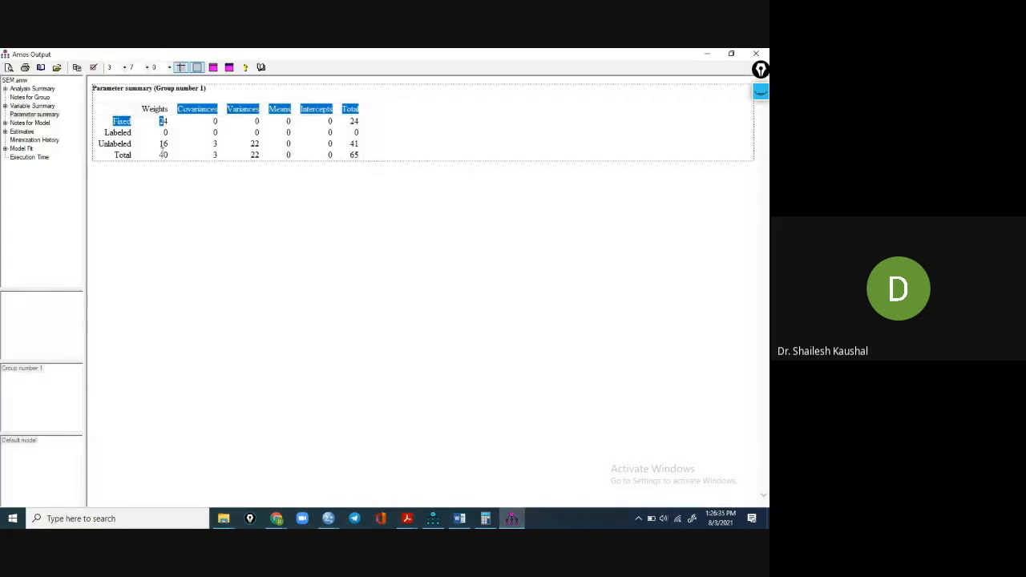
pyautogui.click(163, 143)
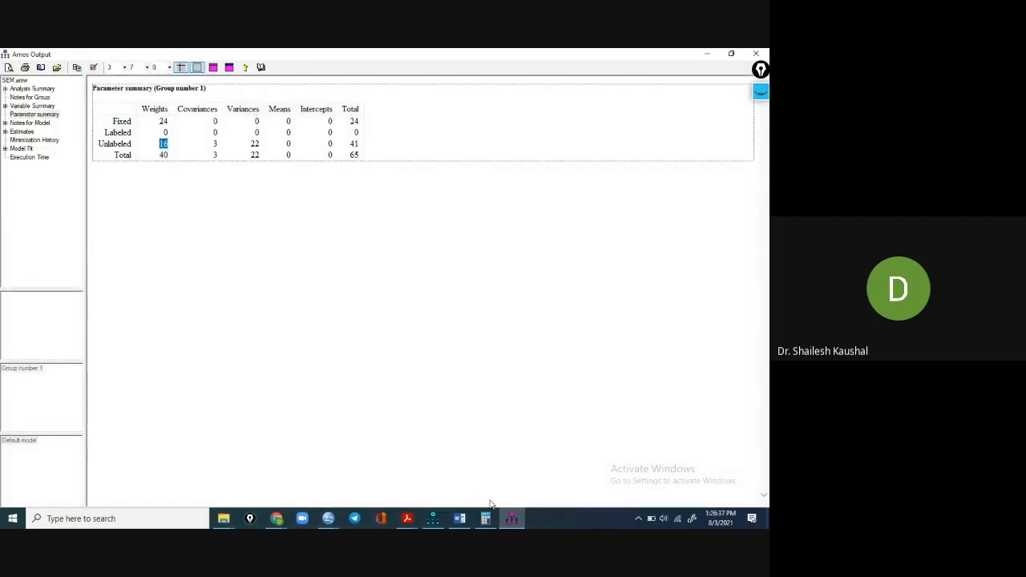
pyautogui.click(516, 521)
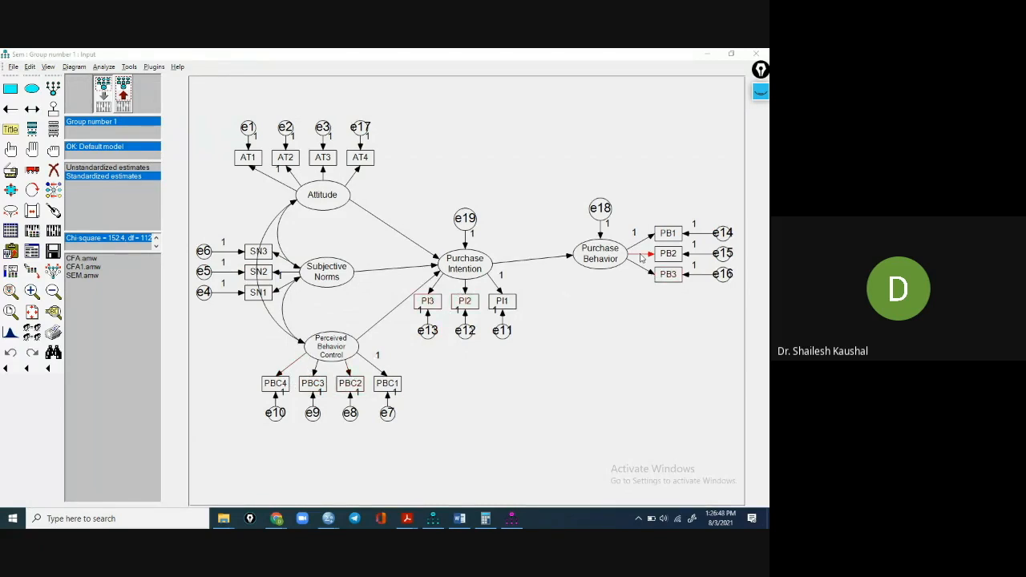
pyautogui.click(512, 518)
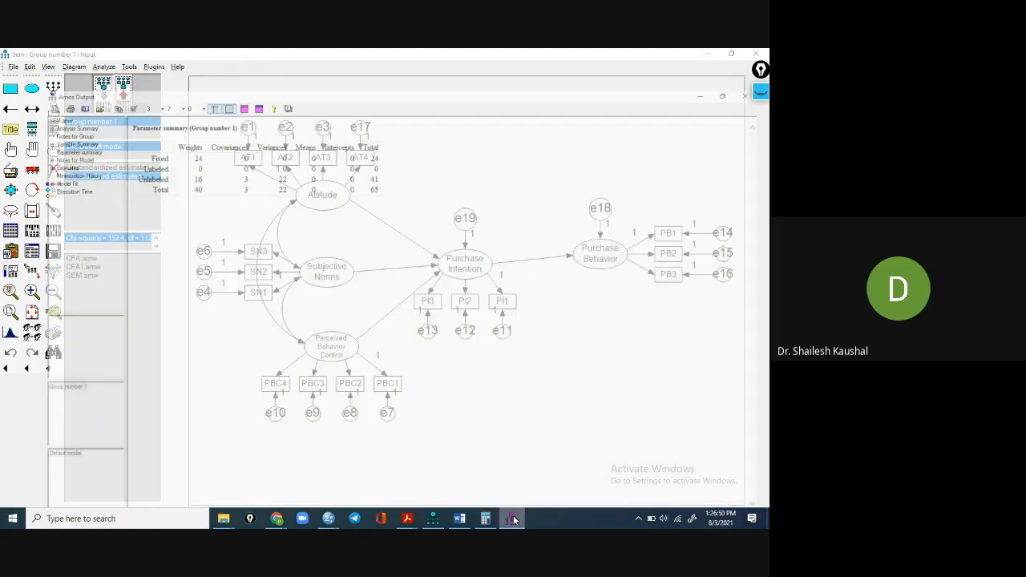
# - Check the structural paths in the input diagram against the unlabeled weights in the Parameter summary
pyautogui.click(514, 520)
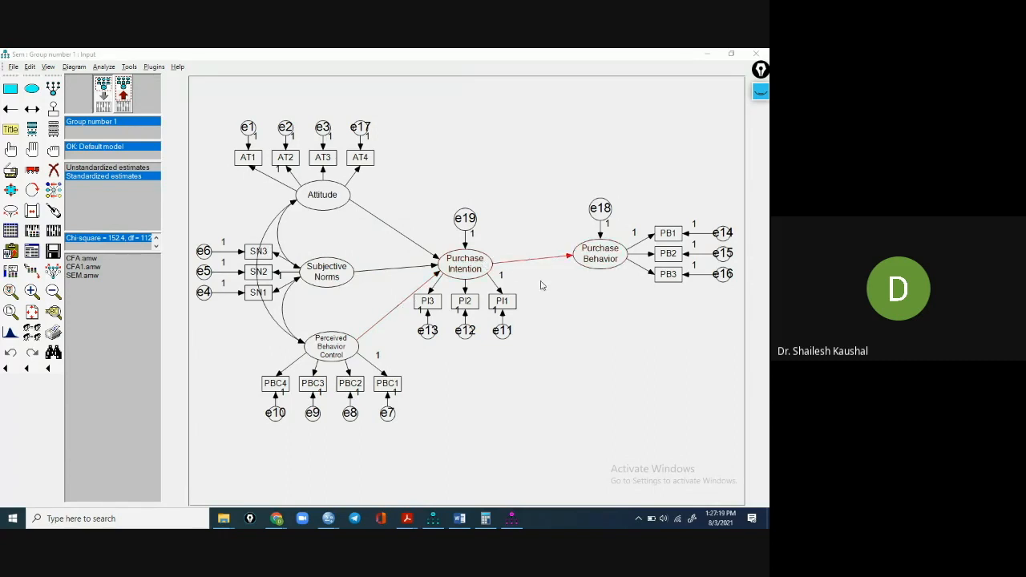
pyautogui.moveTo(509, 519)
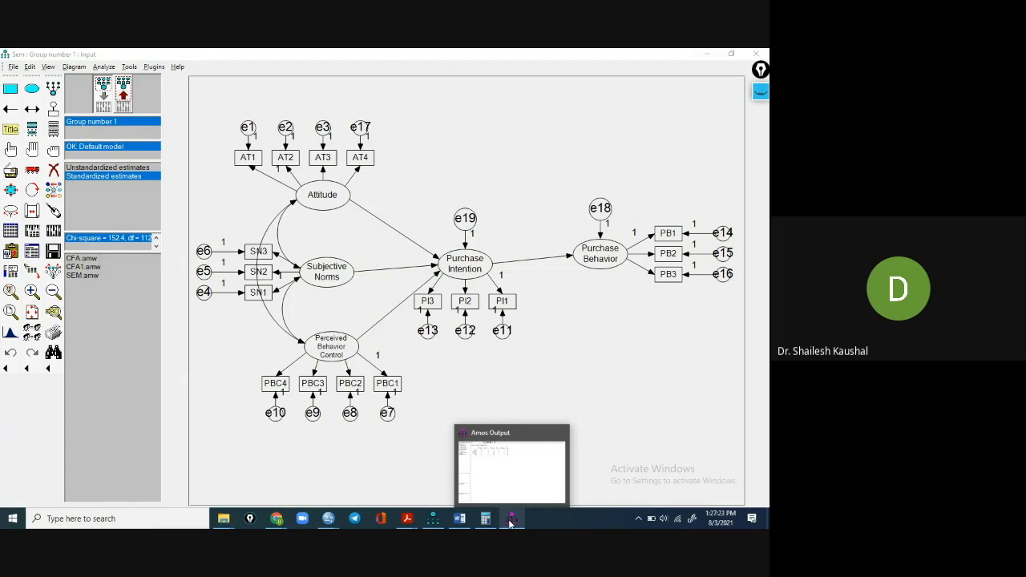
pyautogui.click(511, 519)
pyautogui.click(162, 144)
pyautogui.click(165, 151)
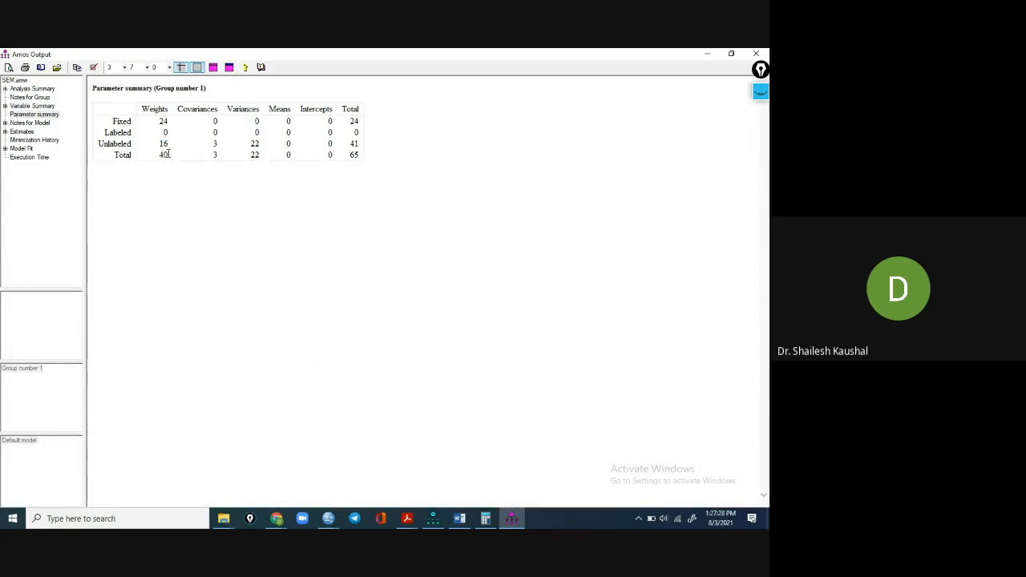
# - Highlight the unlabeled variances in the Parameter summary, and check them against the exogenous variables in the path diagram
pyautogui.click(255, 144)
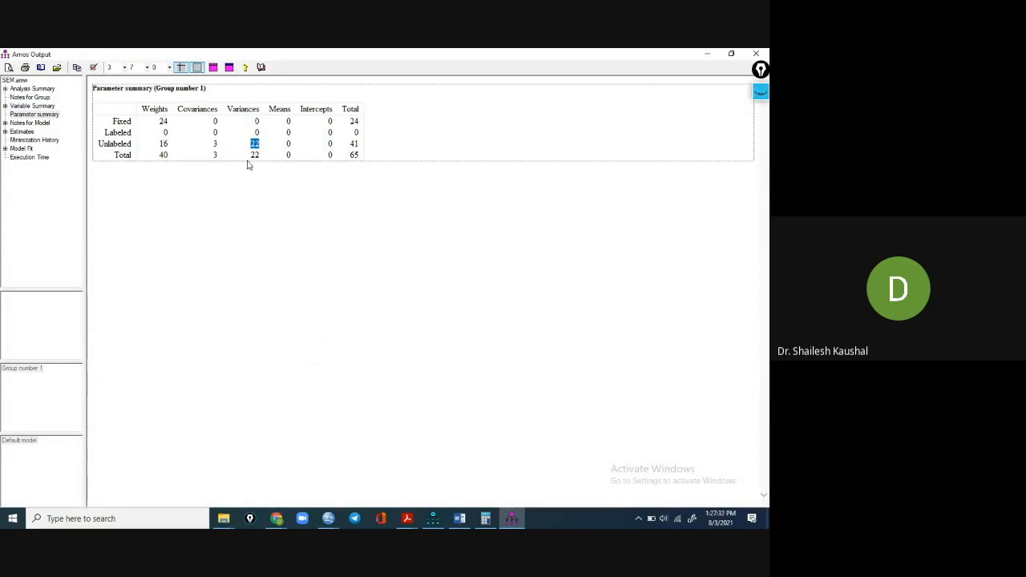
pyautogui.click(513, 517)
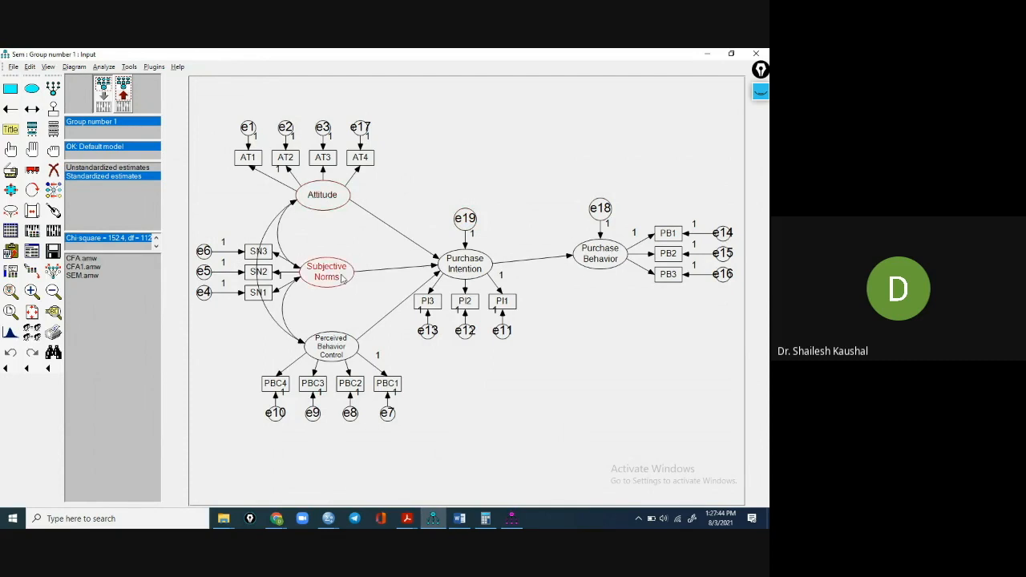
pyautogui.click(513, 519)
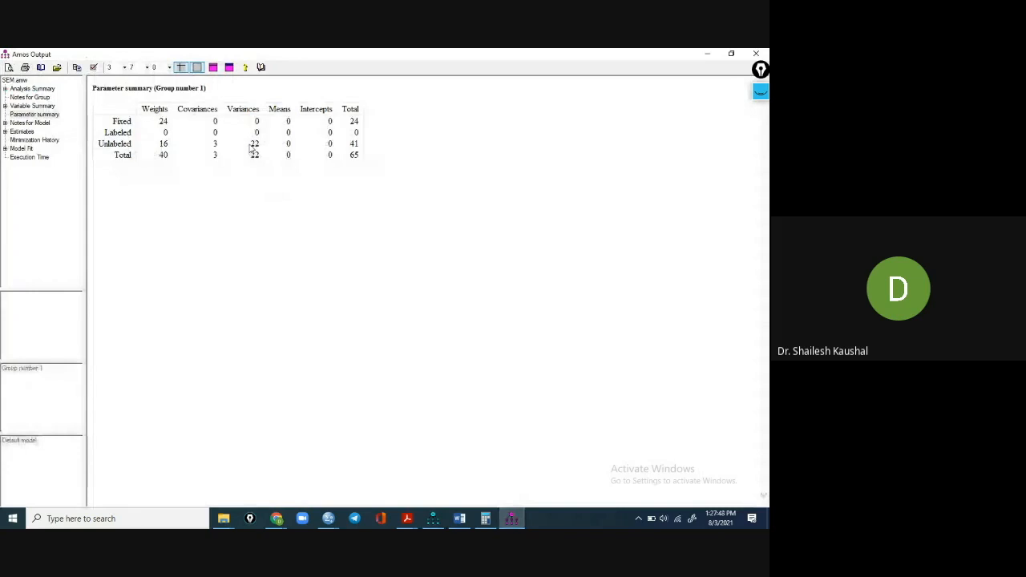
pyautogui.doubleClick(251, 144)
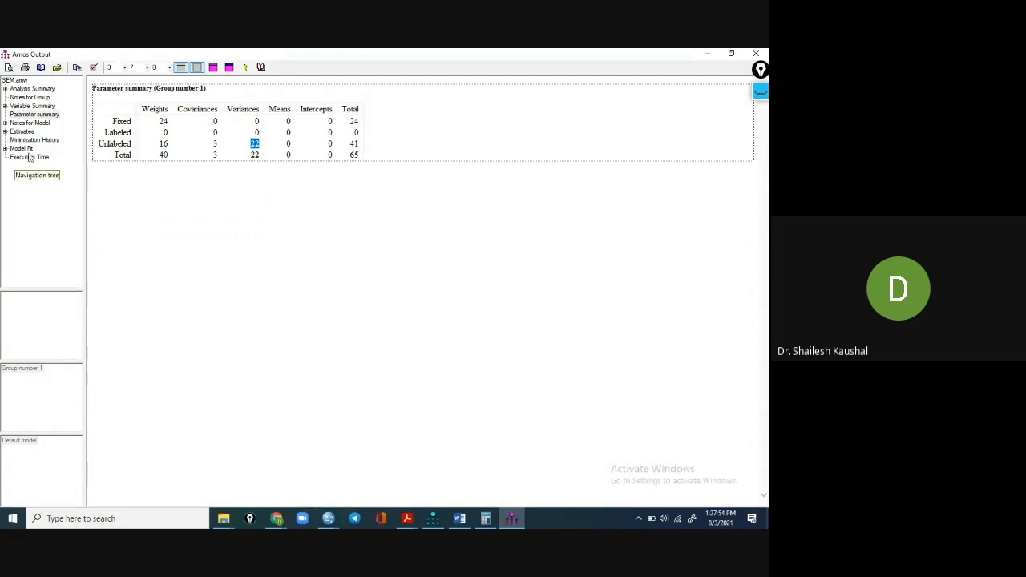
# - Highlight the total and unlabeled covariances in the Parameter summary, and check them against the double-headed arrows between constructs in the diagram
pyautogui.click(216, 154)
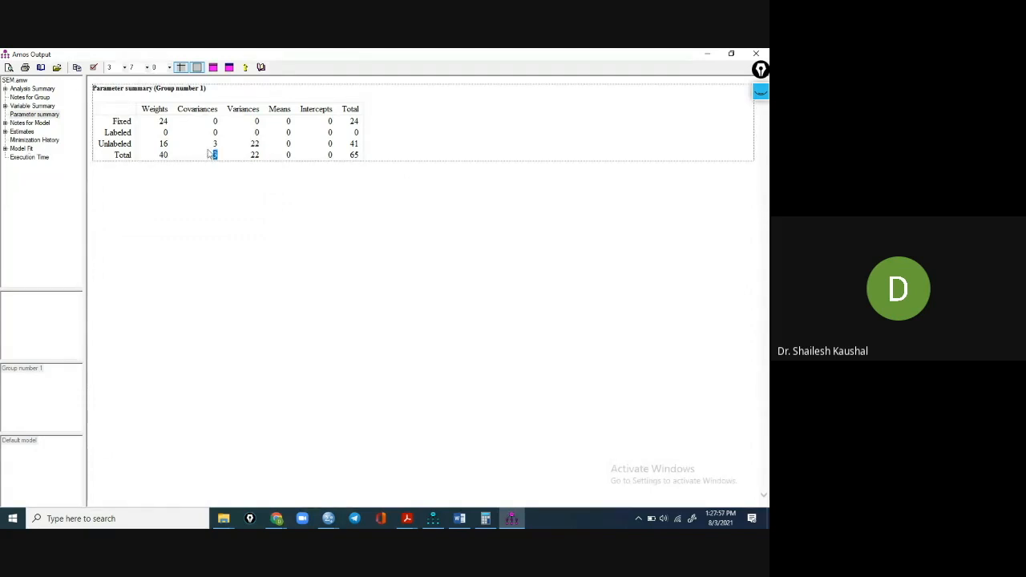
pyautogui.click(215, 144)
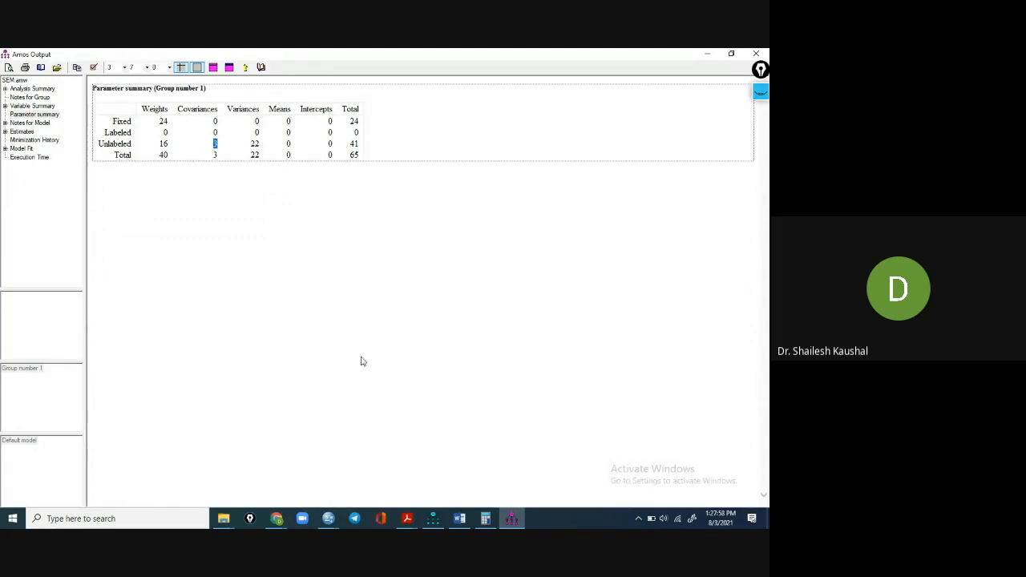
pyautogui.click(433, 518)
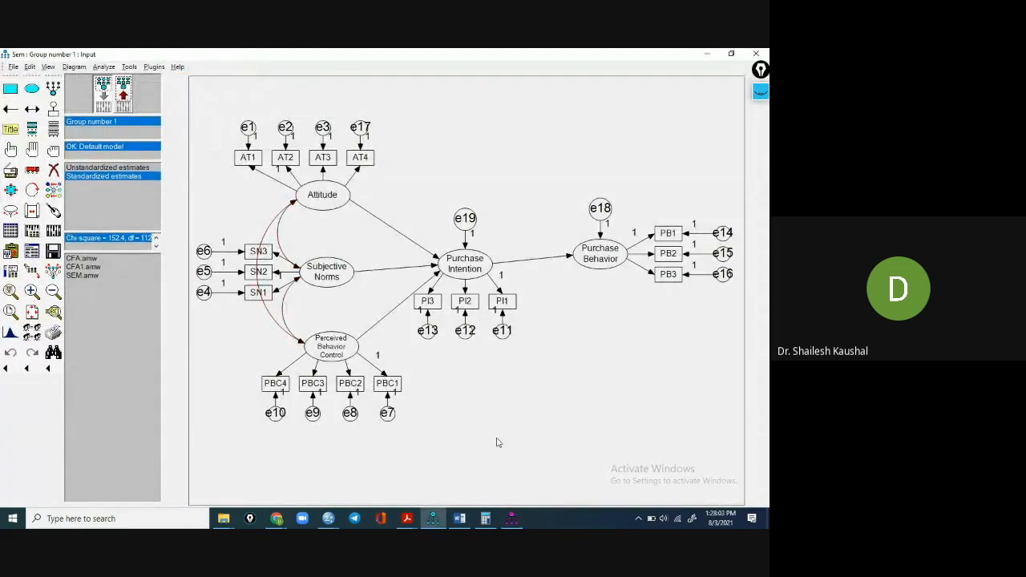
pyautogui.click(510, 518)
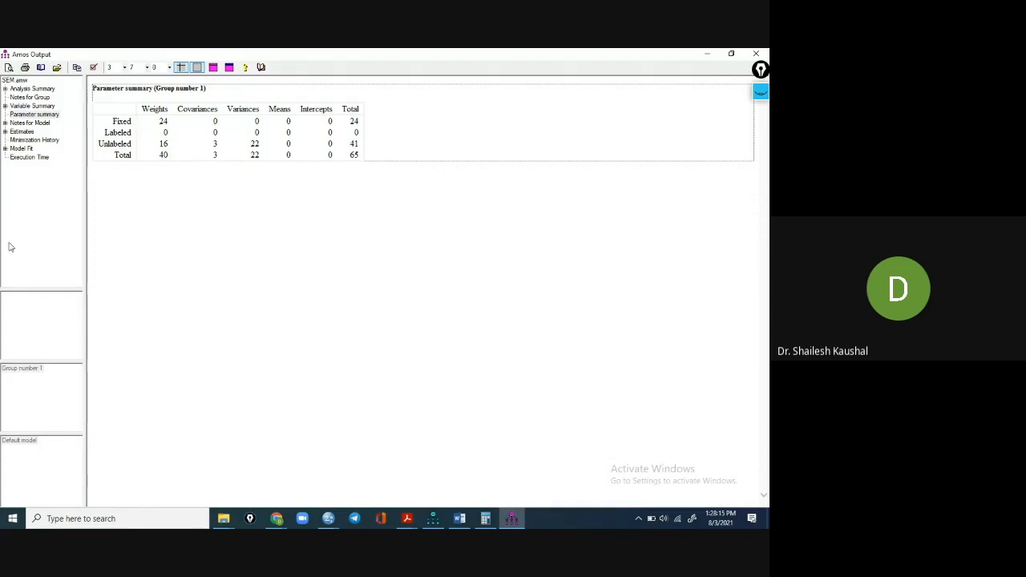
# - Display the Estimates output, and copy the item loadings from AT1 down to AT4 in the Standardized Regression Weights table
pyautogui.click(29, 132)
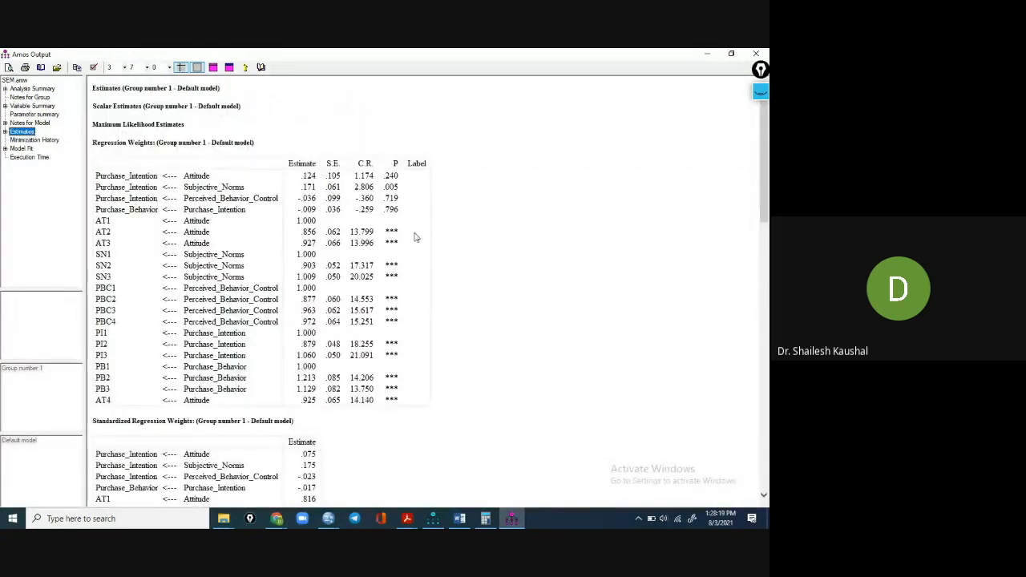
pyautogui.scroll(-2, 426, 245)
pyautogui.scroll(-8, 430, 249)
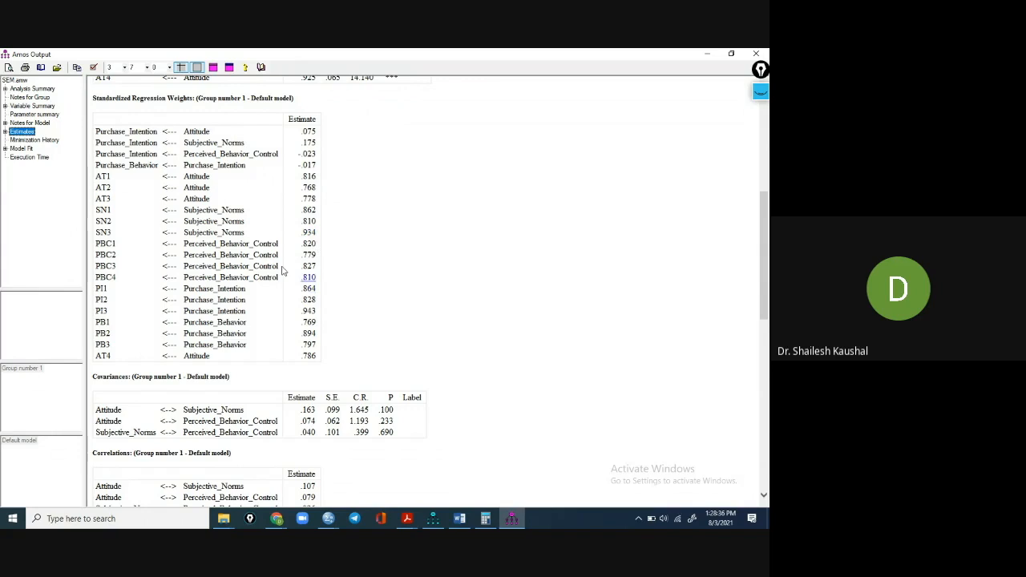
pyautogui.moveTo(98, 178); pyautogui.dragTo(326, 334)
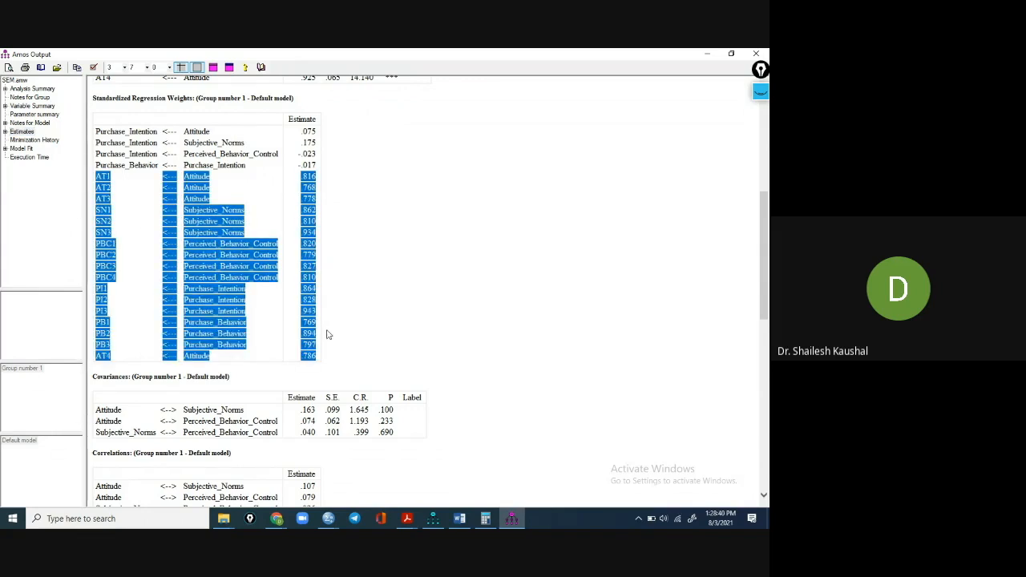
pyautogui.hotkey('ctrl', 'c')
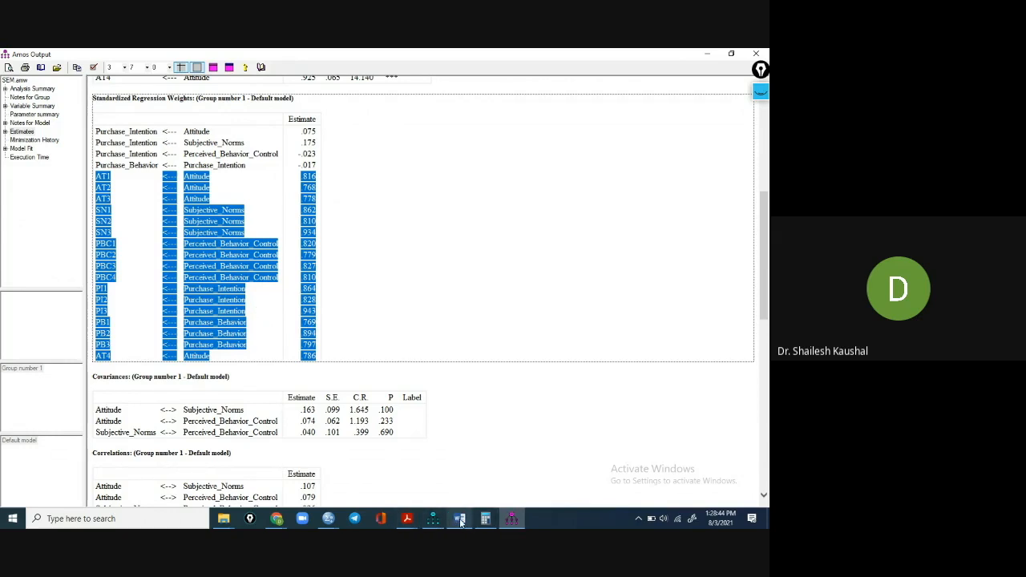
# - Switch to the Interpretation of results and validity PDF in Acrobat Reader, and highlight the Attitude loadings in the factor loading table
pyautogui.moveTo(407, 518)
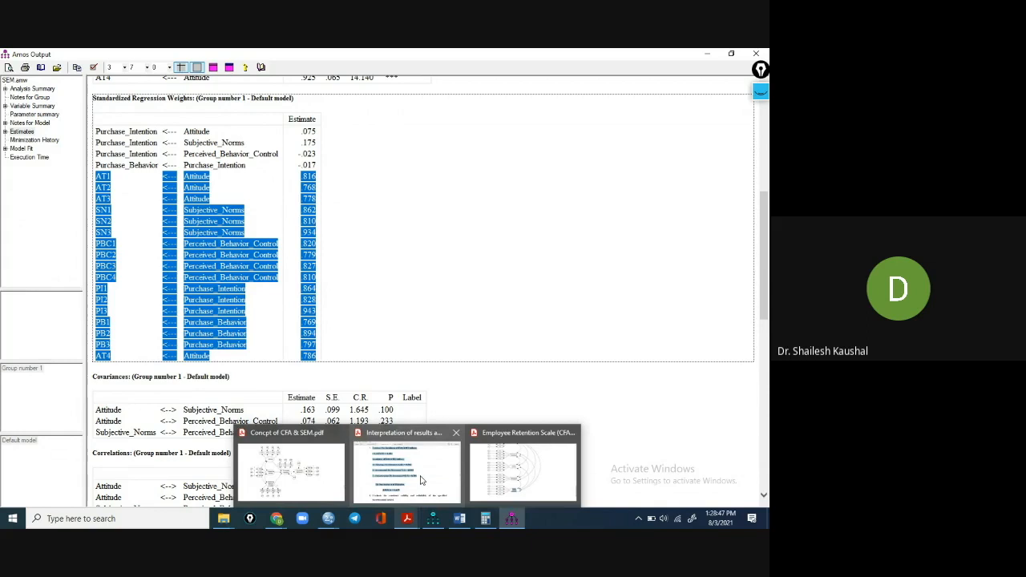
pyautogui.click(423, 481)
pyautogui.scroll(-10, 458, 312)
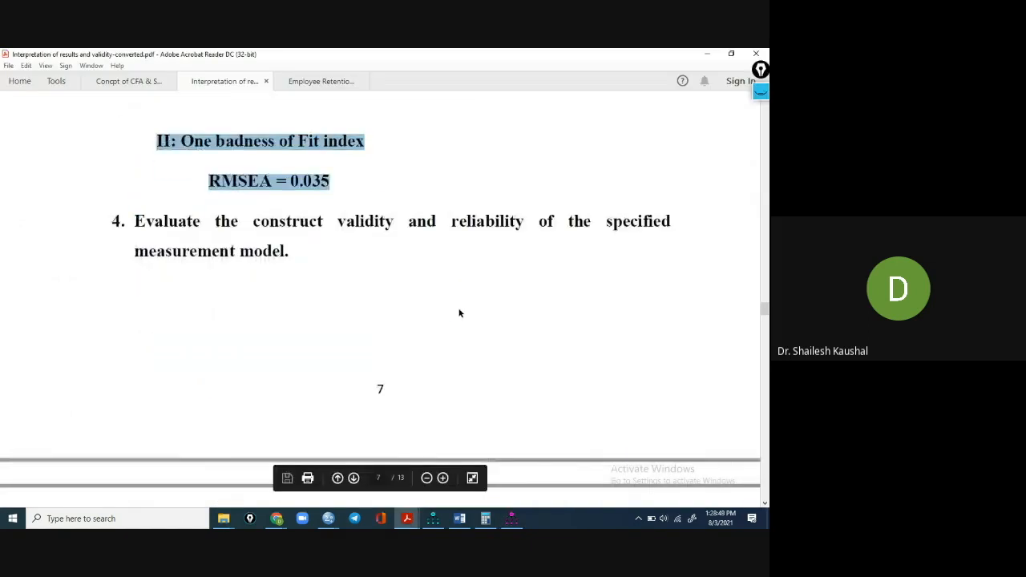
pyautogui.scroll(-4, 475, 319)
pyautogui.scroll(1, 476, 319)
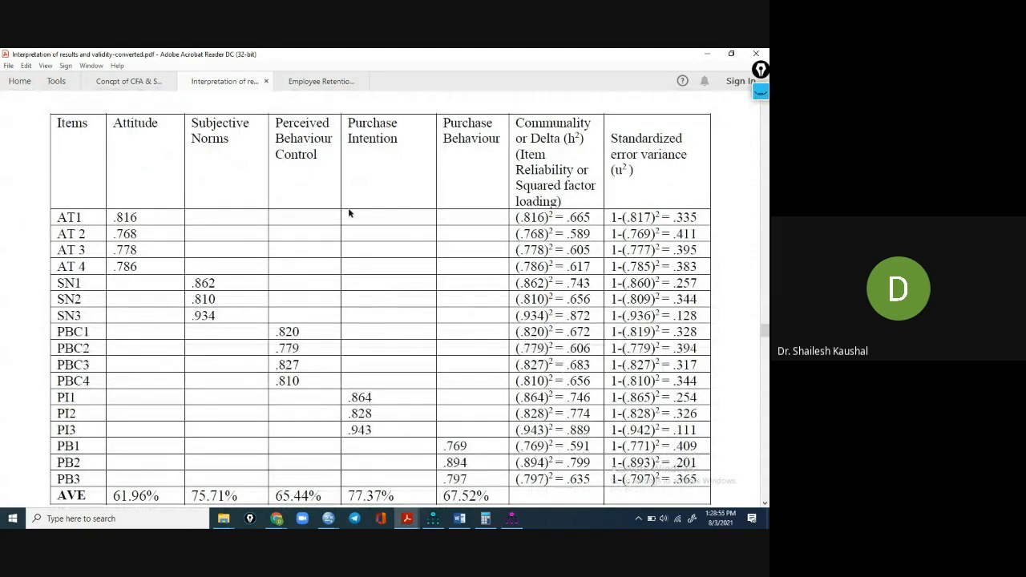
pyautogui.moveTo(143, 269); pyautogui.dragTo(130, 222)
pyautogui.click(146, 264)
pyautogui.scroll(-1, 205, 297)
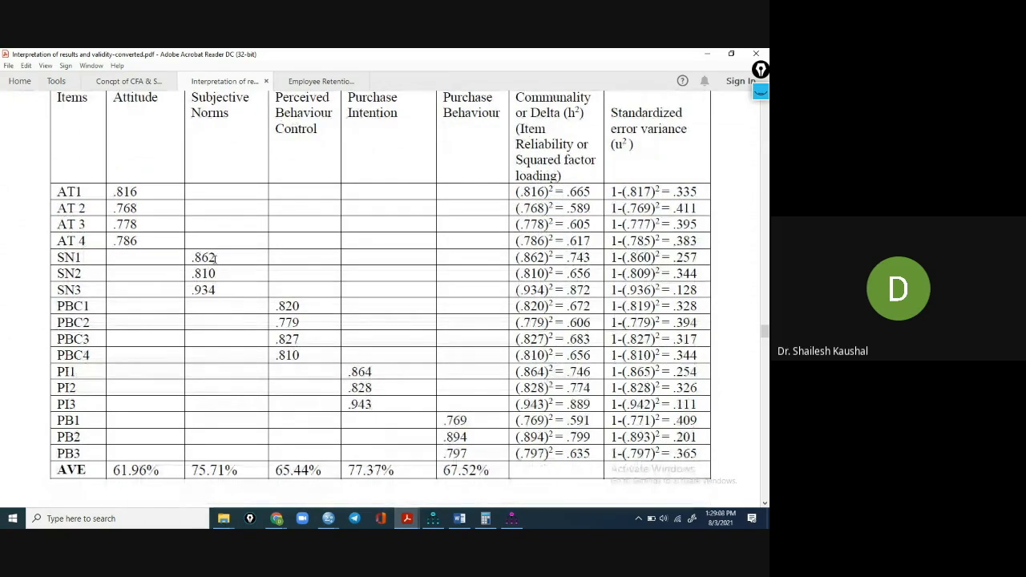
# - Highlight the AVE for Attitude in the loading table, and extend the highlight to the AVE values of all five constructs
pyautogui.scroll(-3, 185, 381)
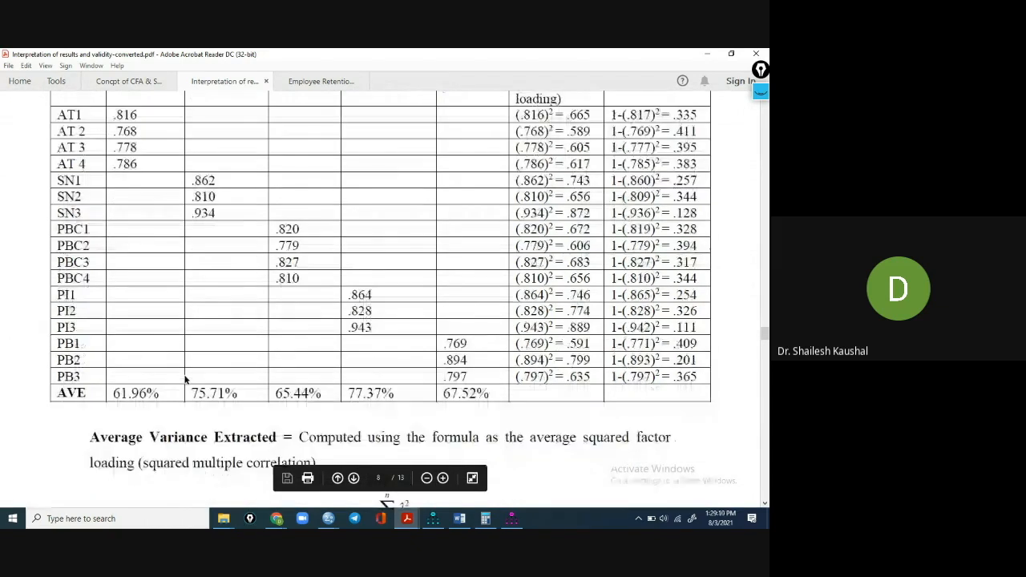
pyautogui.moveTo(160, 395); pyautogui.dragTo(113, 398)
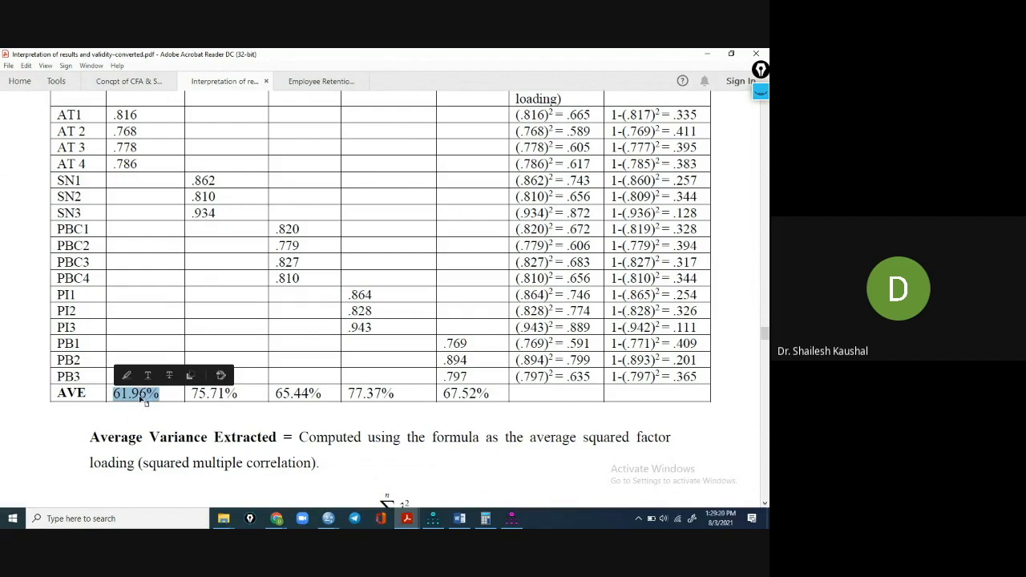
pyautogui.moveTo(139, 399); pyautogui.dragTo(499, 394)
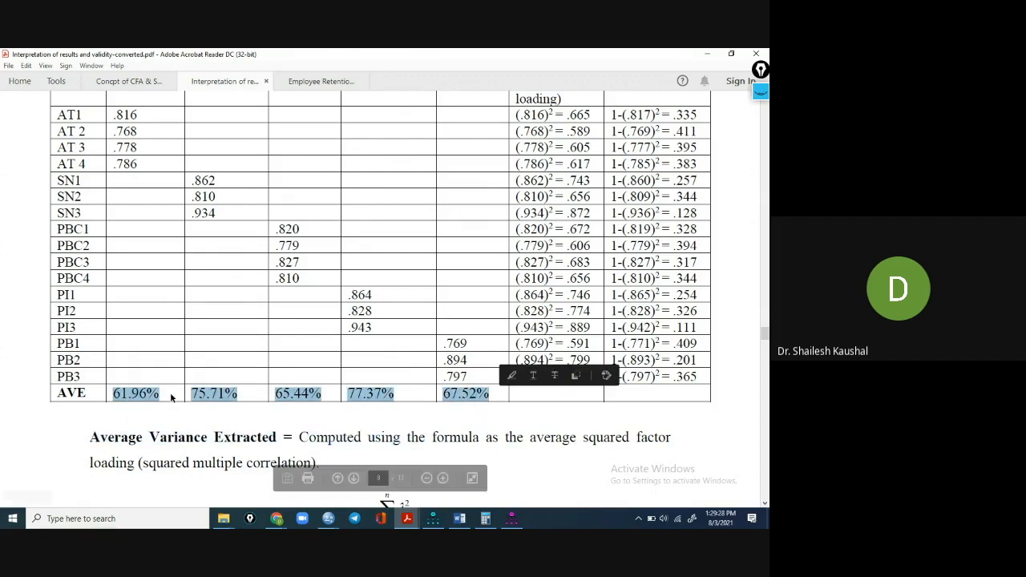
pyautogui.click(219, 396)
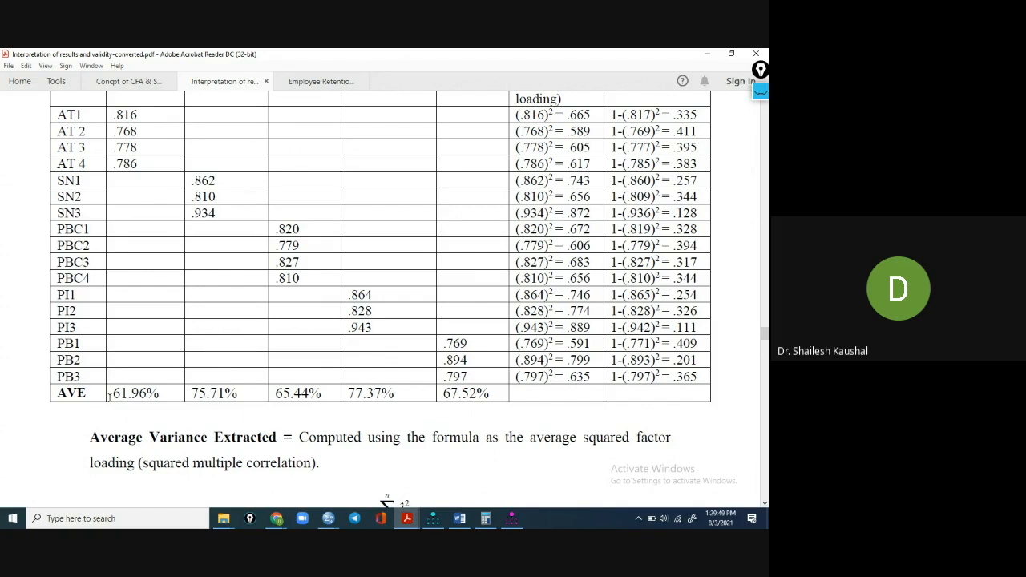
# - Read through the Average Variance Extracted calculations, and highlight the computed Construct Reliability percentage for Attitude
pyautogui.scroll(-1, 135, 382)
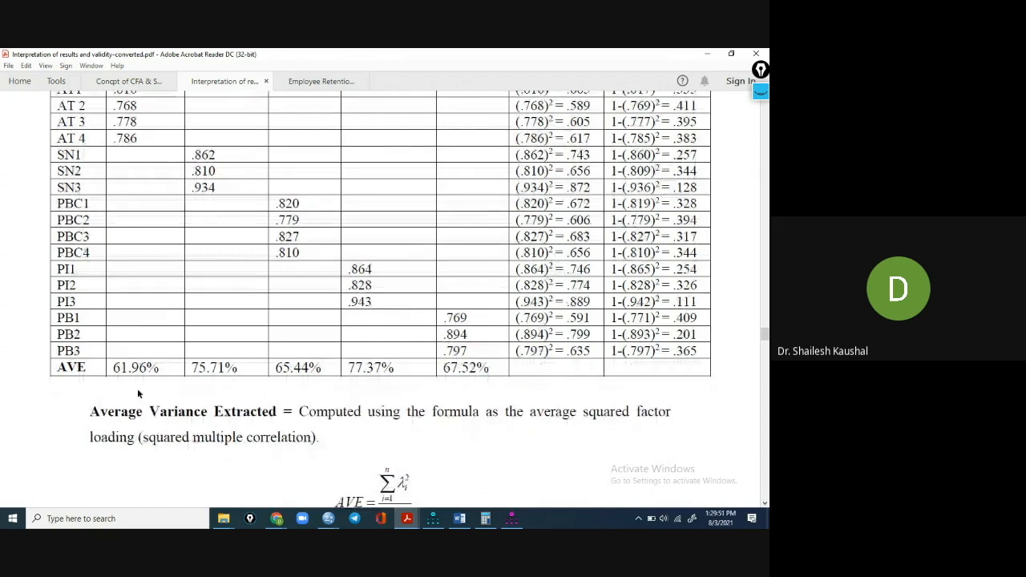
pyautogui.scroll(-10, 140, 400)
pyautogui.scroll(-15, 146, 414)
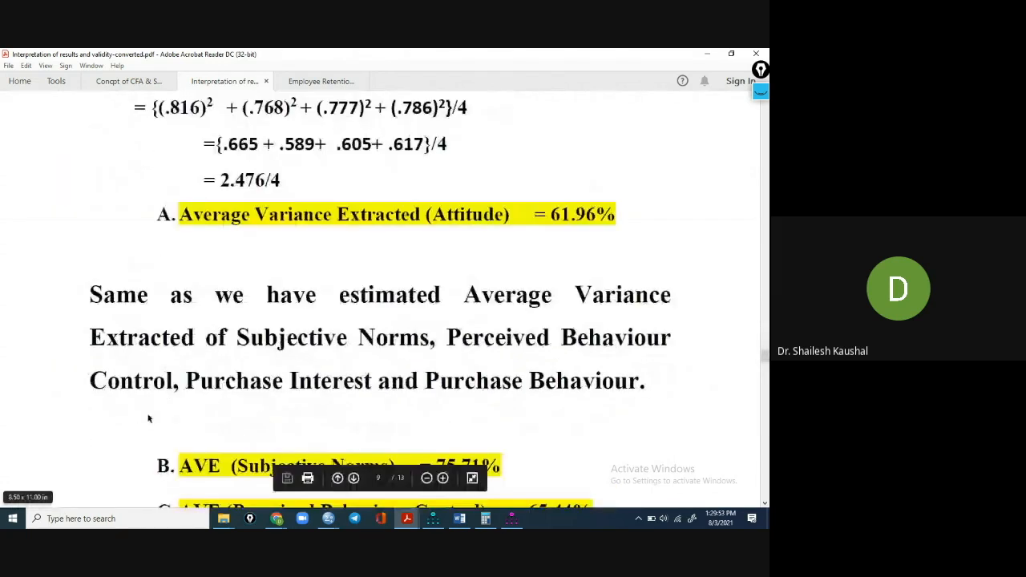
pyautogui.scroll(-4, 158, 423)
pyautogui.scroll(3, 158, 422)
pyautogui.scroll(-3, 158, 421)
pyautogui.scroll(-10, 160, 426)
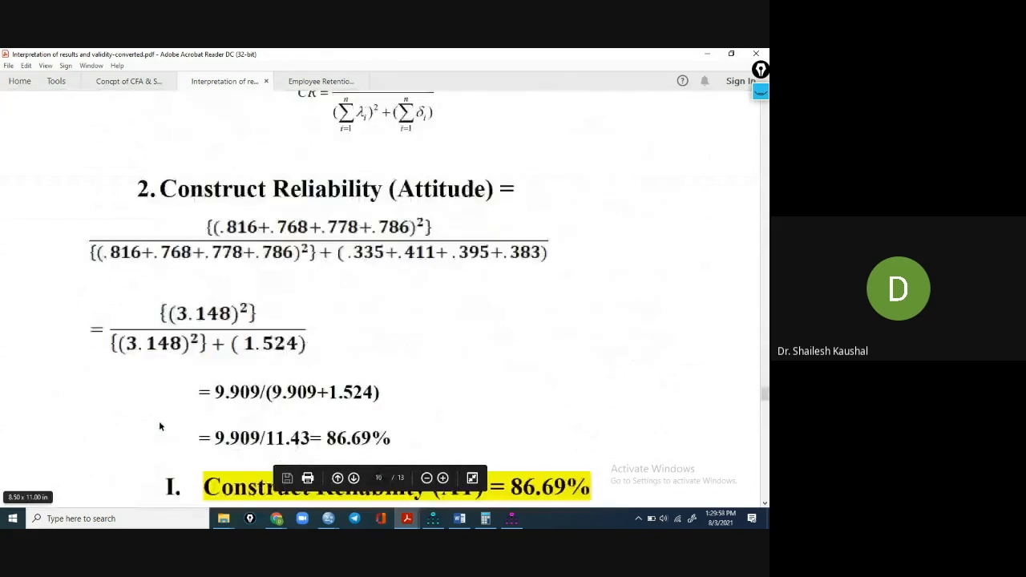
pyautogui.moveTo(327, 310); pyautogui.dragTo(391, 311)
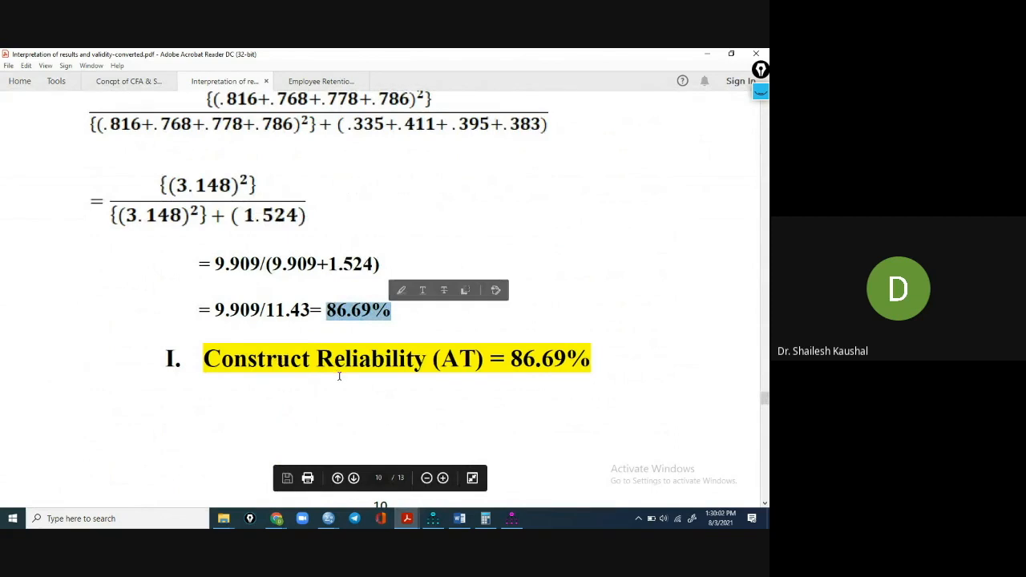
# - Highlight the Construct Reliability percentages for SN and PBC in the list of remaining constructs
pyautogui.scroll(-4, 517, 395)
pyautogui.scroll(-10, 514, 401)
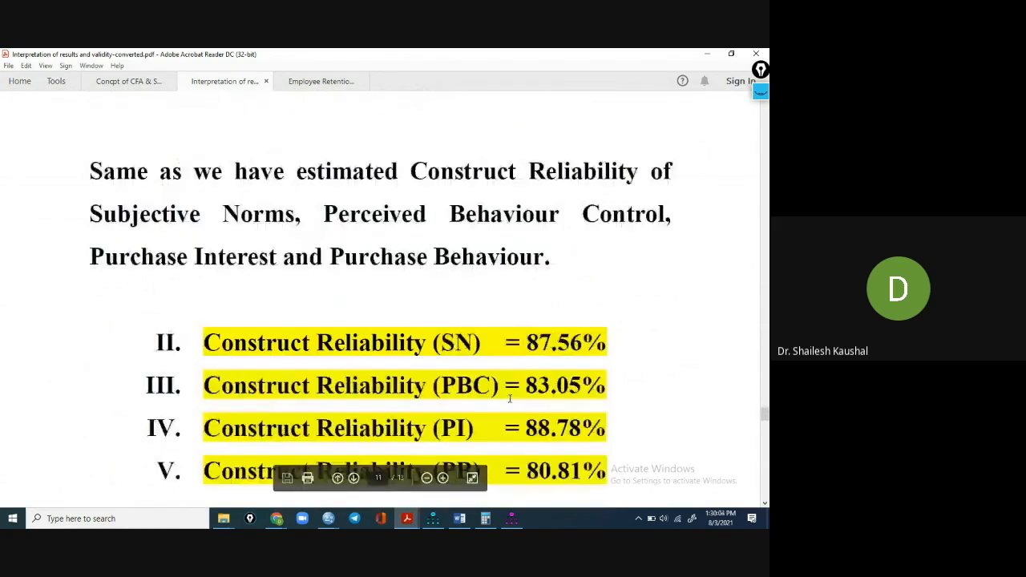
pyautogui.moveTo(527, 189); pyautogui.dragTo(596, 189)
pyautogui.moveTo(524, 232); pyautogui.dragTo(606, 233)
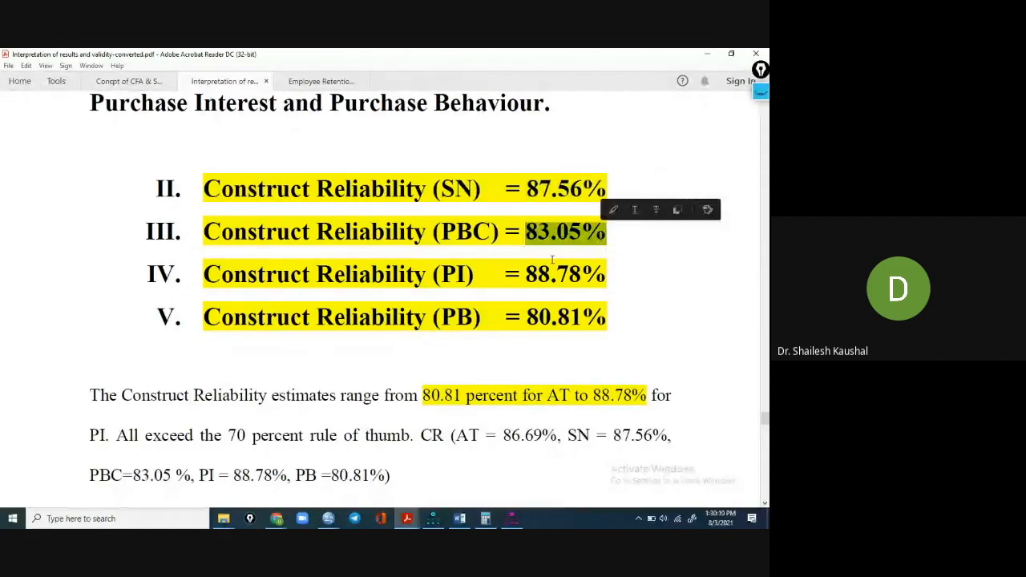